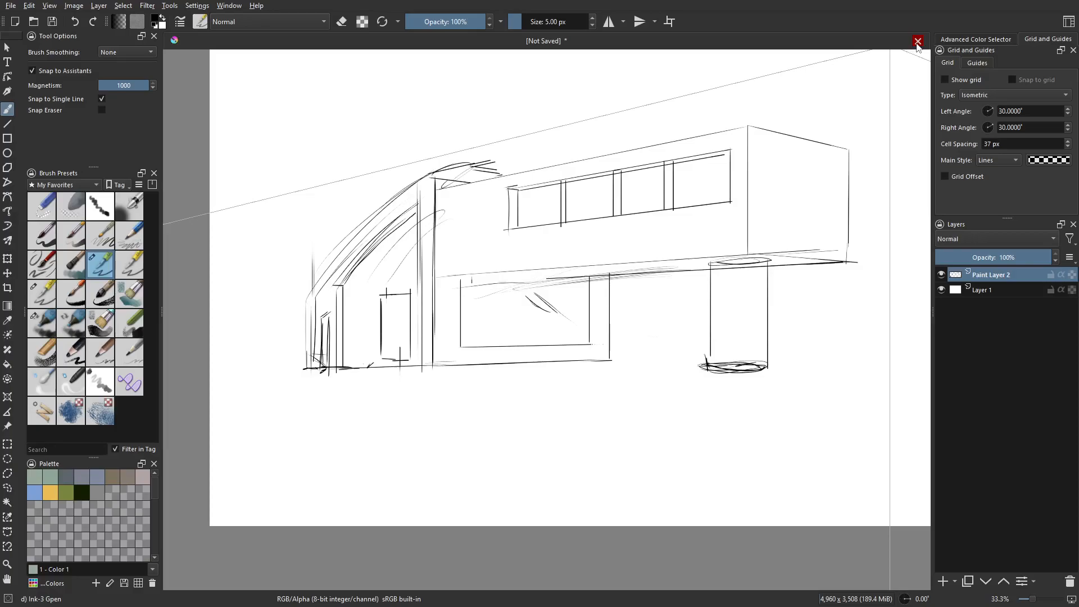
Close the architectural sketch without saving it and create a new blank document
{"action": "left_click", "coordinate": [918, 41]}
{"action": "left_click", "coordinate": [554, 349]}
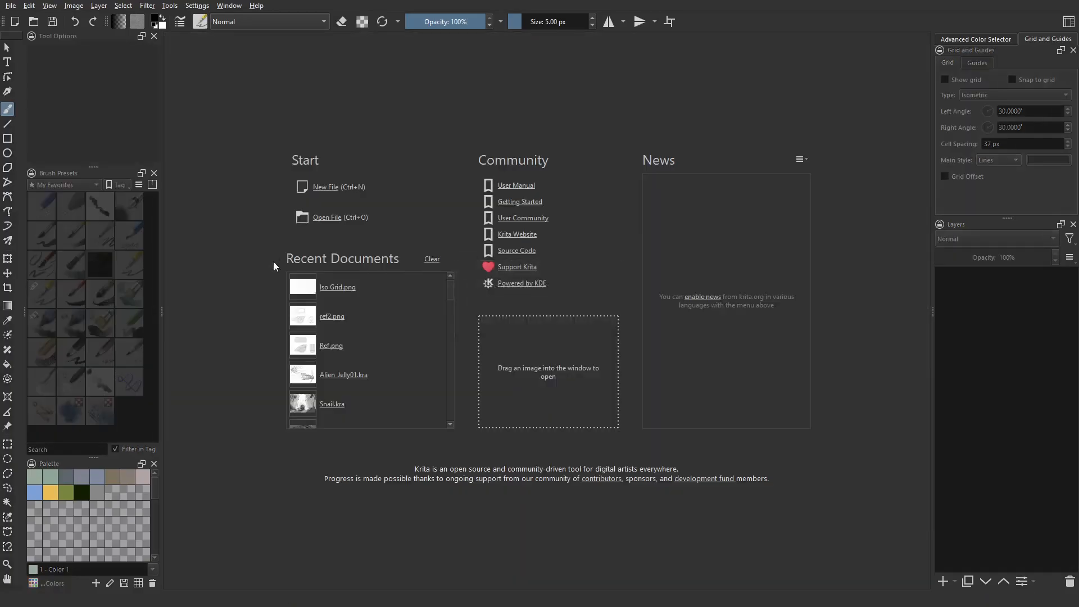
{"action": "left_click", "coordinate": [328, 191]}
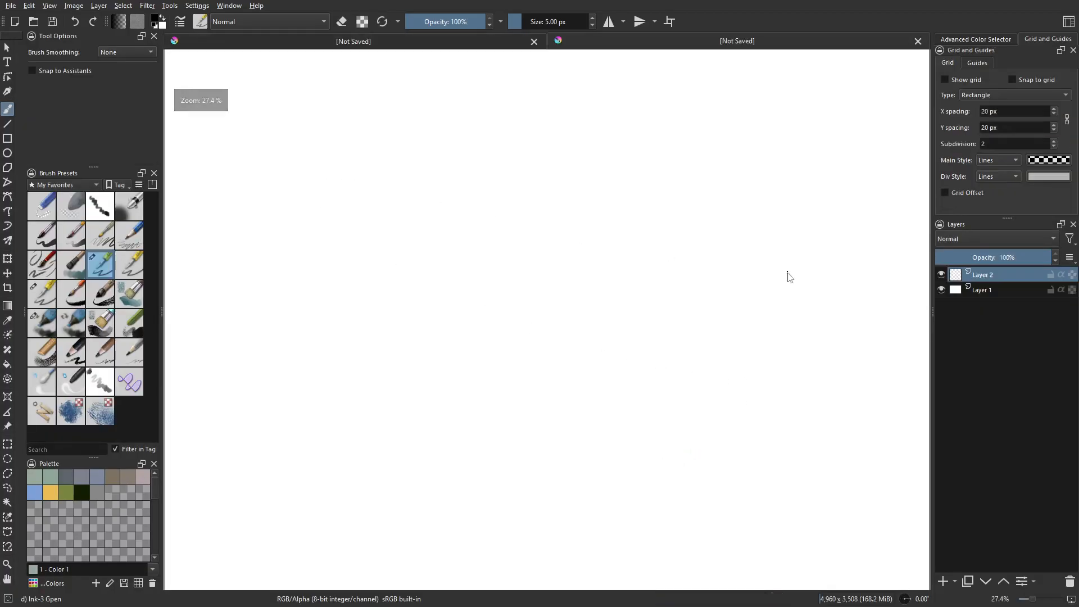
Bring the Advanced Color Selector forward and show the grid on the canvas
{"action": "left_click", "coordinate": [967, 40]}
{"action": "left_click", "coordinate": [56, 7]}
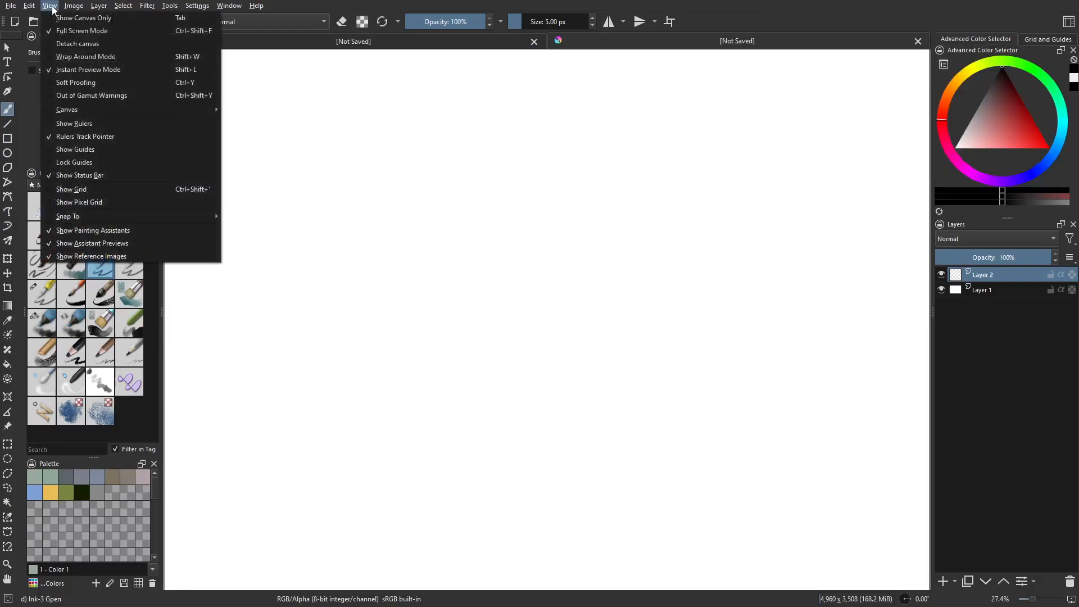
{"action": "left_click", "coordinate": [101, 193]}
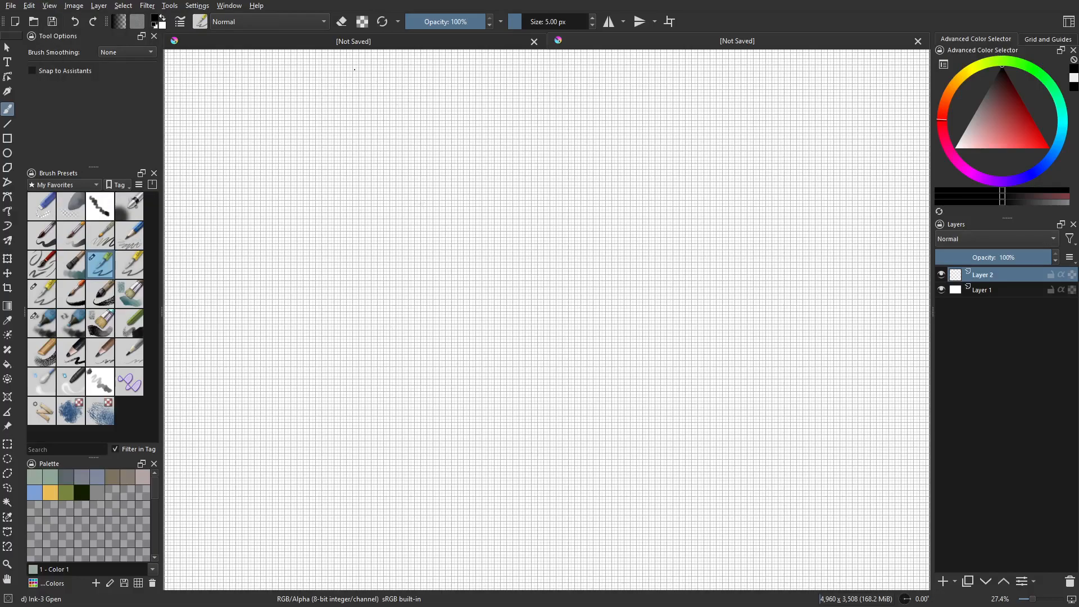
Look through the available dockers and bring the Grid and Guides docker to the front
{"action": "left_click", "coordinate": [199, 7]}
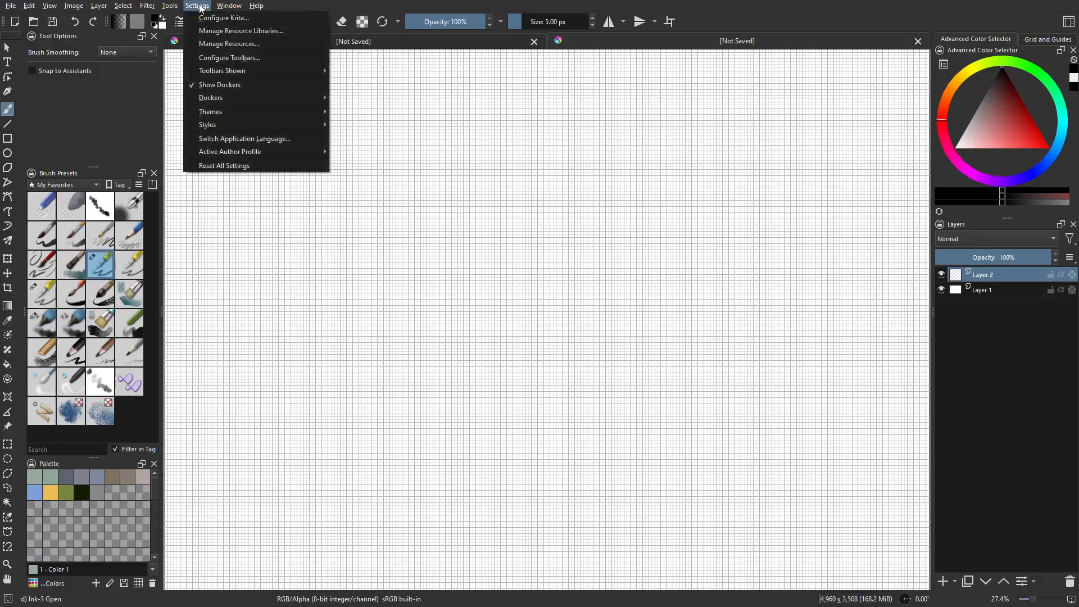
{"action": "mouse_move", "coordinate": [223, 99]}
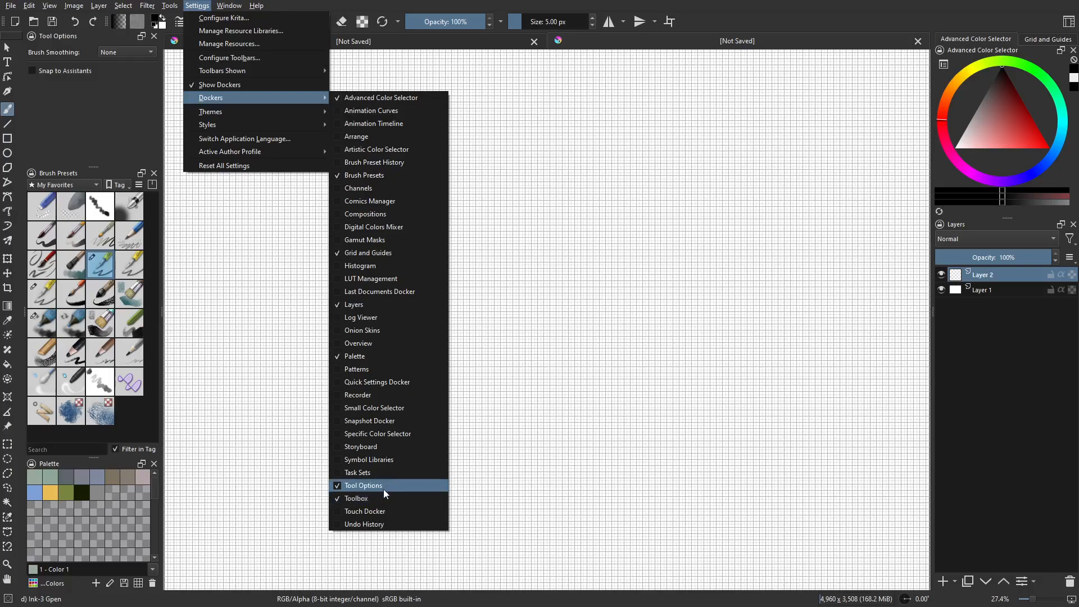
{"action": "left_click", "coordinate": [65, 89]}
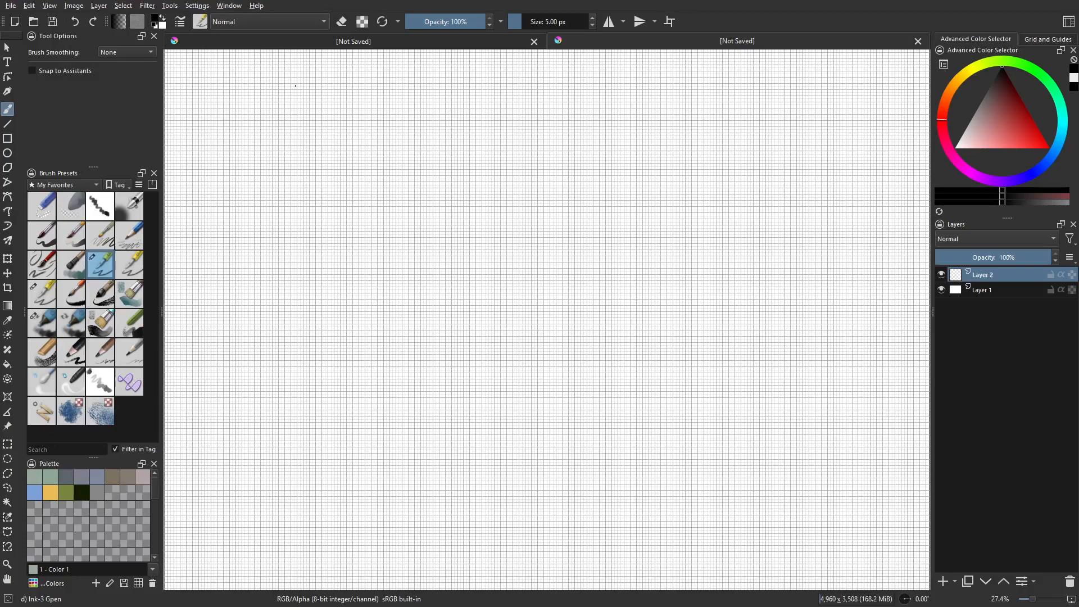
{"action": "left_click", "coordinate": [1041, 41]}
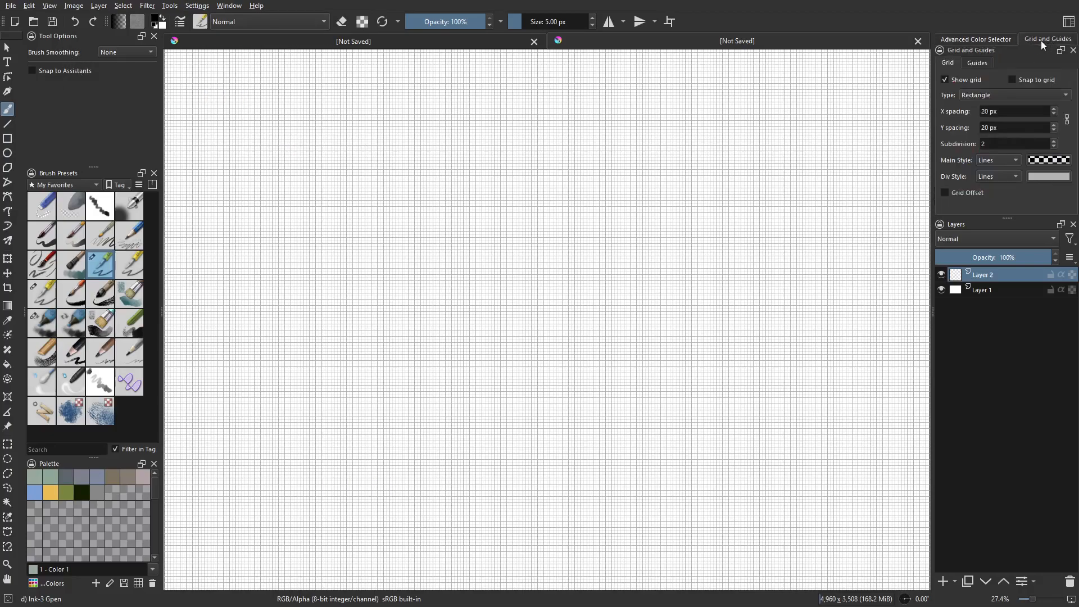
{"action": "mouse_move", "coordinate": [995, 56]}
{"action": "left_mouse_down"}
{"action": "mouse_move", "coordinate": [834, 120]}
{"action": "mouse_move", "coordinate": [642, 144]}
{"action": "mouse_move", "coordinate": [1013, 210]}
{"action": "mouse_move", "coordinate": [980, 128]}
{"action": "mouse_move", "coordinate": [1000, 65]}
{"action": "left_mouse_up"}
{"action": "left_click", "coordinate": [956, 42]}
{"action": "left_click", "coordinate": [1038, 40]}
Set the main grid line colour's alpha channel to 255 and the grid subdivision to 1
{"action": "left_click", "coordinate": [1049, 160]}
{"action": "double_click", "coordinate": [656, 375]}
{"action": "type", "text": "255"}
{"action": "left_click", "coordinate": [609, 414]}
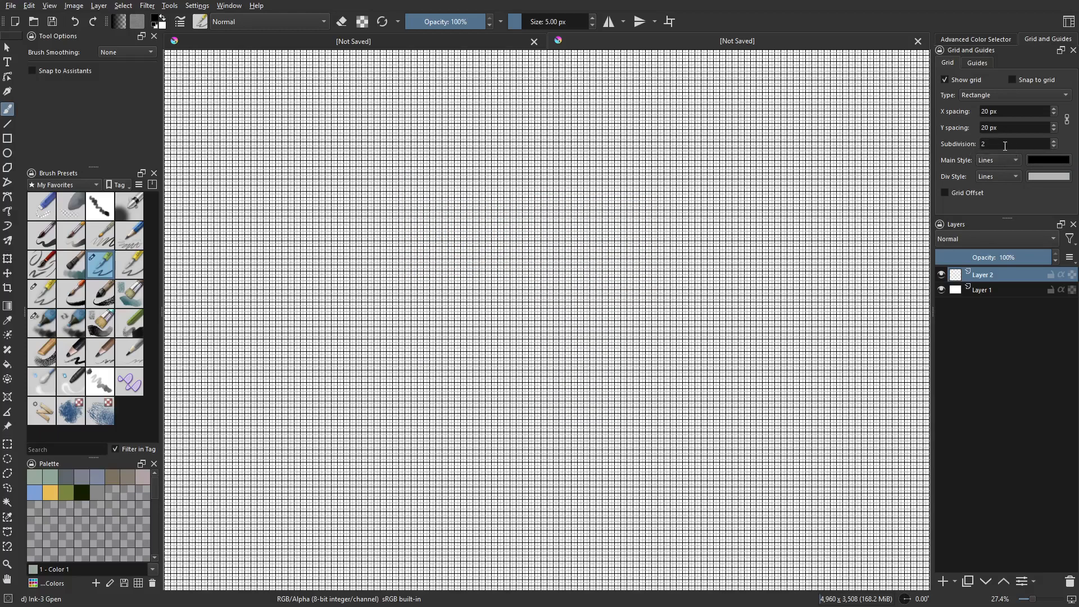
{"action": "left_click", "coordinate": [1054, 148]}
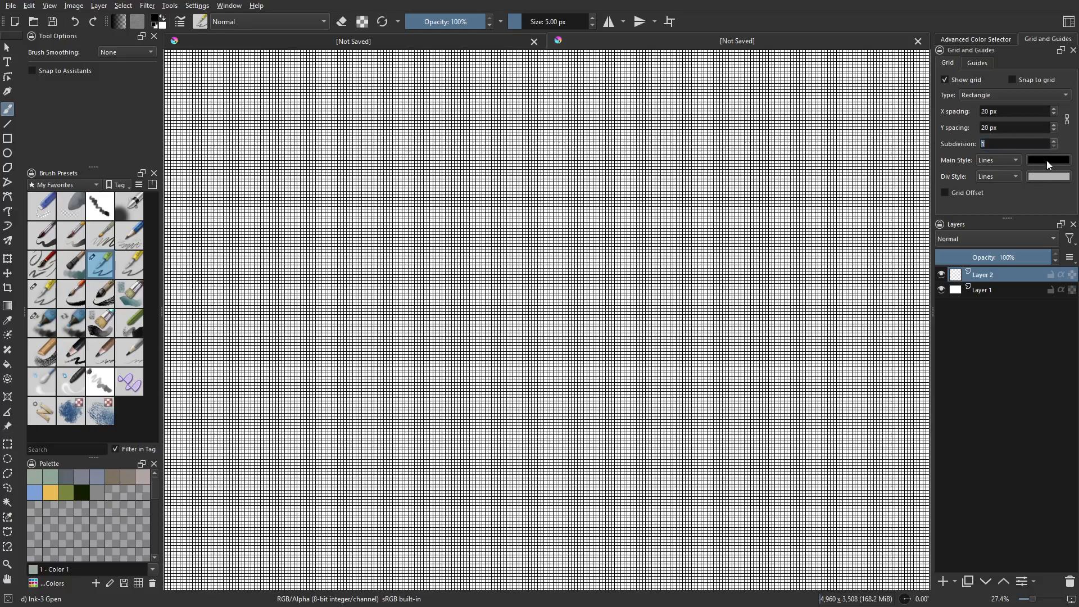
Try the main grid line colour as mid grey #616161 and as light grey #d5d5d5
{"action": "left_click", "coordinate": [1046, 161]}
{"action": "left_click", "coordinate": [670, 262]}
{"action": "left_click", "coordinate": [609, 414]}
{"action": "left_click", "coordinate": [1046, 176]}
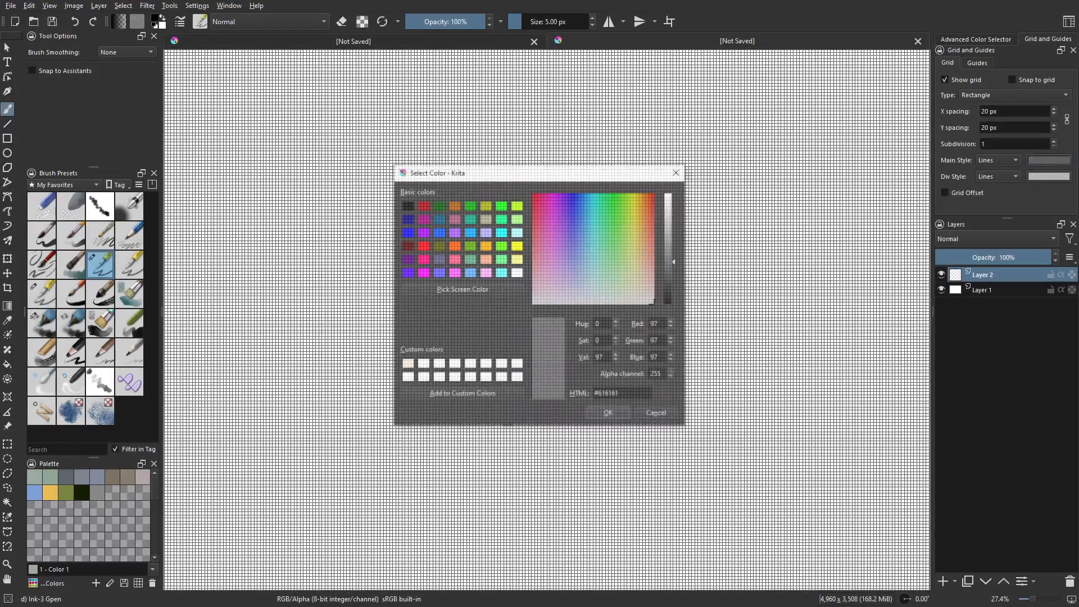
{"action": "left_click", "coordinate": [670, 211]}
{"action": "left_click", "coordinate": [609, 412]}
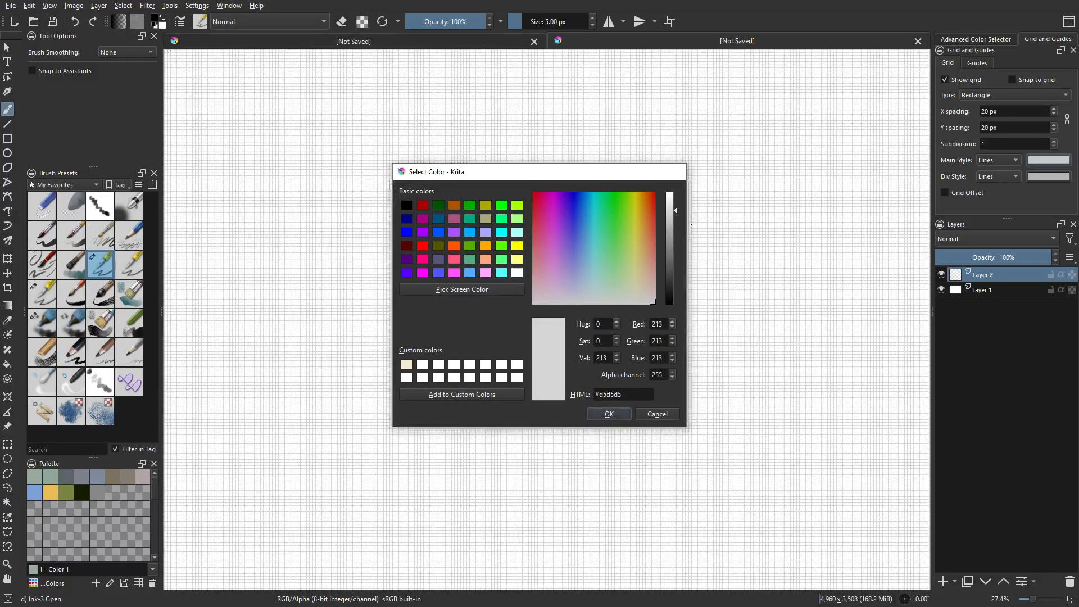
Set the main grid lines to black #000000 with an alpha channel of 25
{"action": "left_click", "coordinate": [1059, 165]}
{"action": "left_click_drag", "start_coordinate": [668, 282], "coordinate": [670, 352]}
{"action": "double_click", "coordinate": [653, 376]}
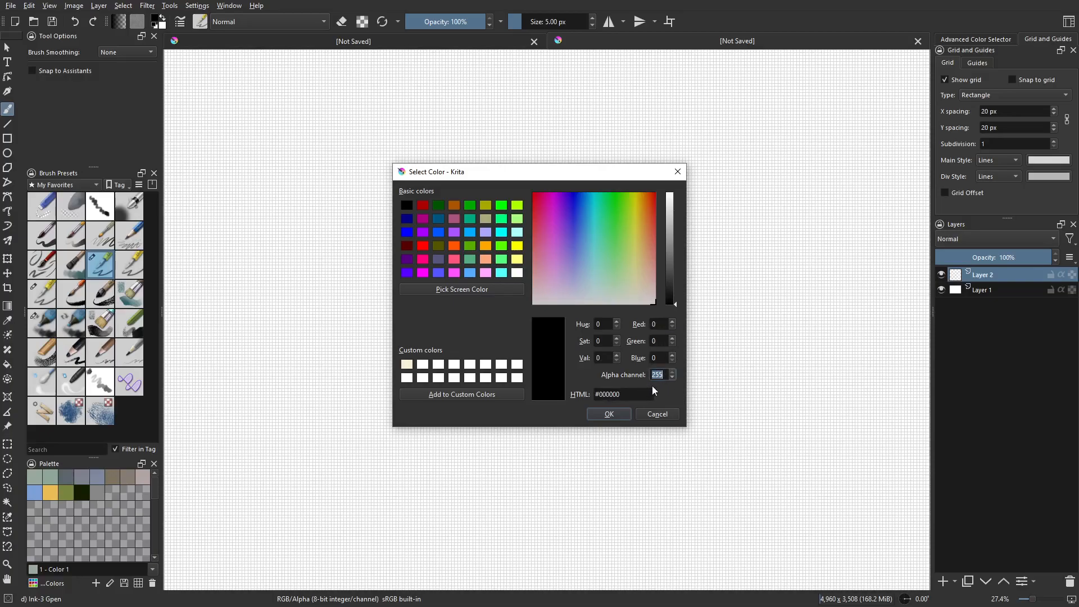
{"action": "type", "text": "25"}
{"action": "key", "text": "Return"}
Sketch a few loose freehand strokes over the rectangular grid near the middle of the canvas on Layer 2
{"action": "key", "text": "1"}
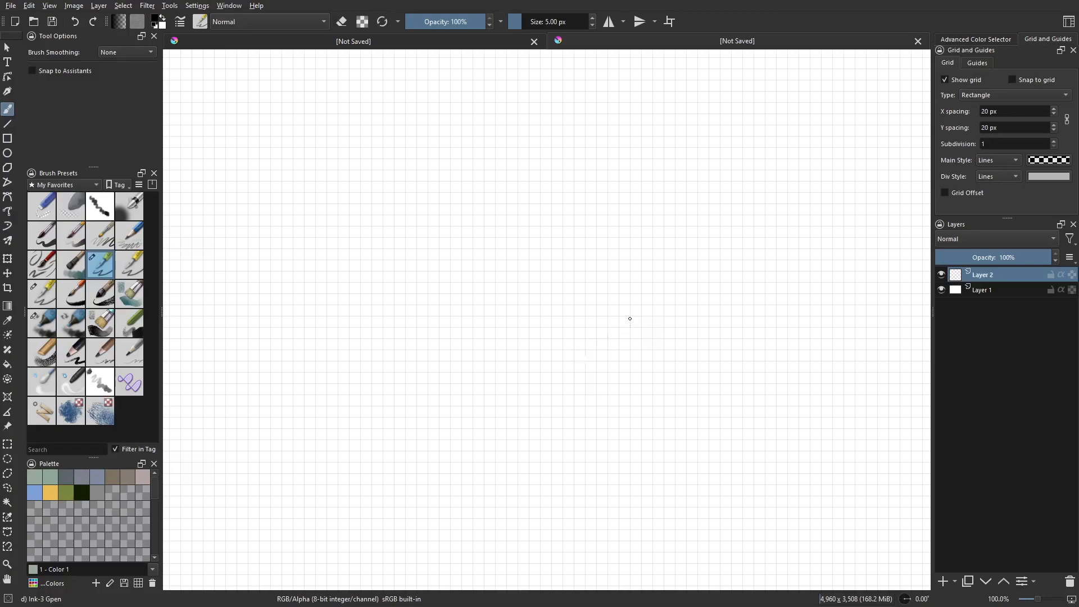
{"action": "mouse_move", "coordinate": [442, 283]}
{"action": "left_mouse_down"}
{"action": "mouse_move", "coordinate": [513, 282]}
{"action": "mouse_move", "coordinate": [451, 277]}
{"action": "mouse_move", "coordinate": [535, 255]}
{"action": "mouse_move", "coordinate": [567, 280]}
{"action": "mouse_move", "coordinate": [577, 271]}
{"action": "mouse_move", "coordinate": [570, 256]}
{"action": "mouse_move", "coordinate": [573, 284]}
{"action": "left_mouse_up"}
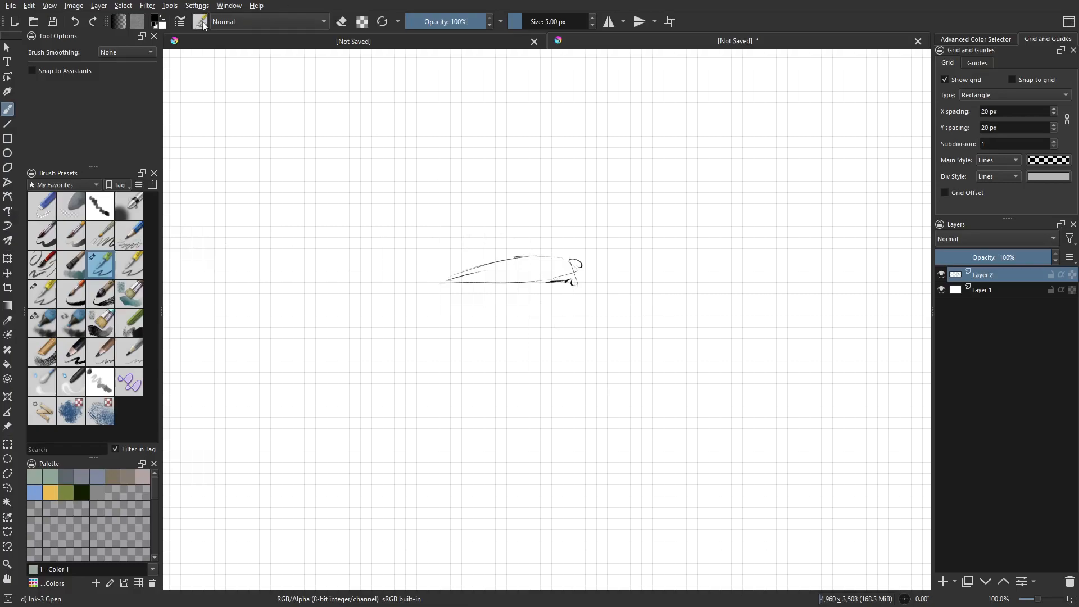
Search Krita's keyboard shortcuts for "sna" to examine the snapping commands
{"action": "left_click", "coordinate": [193, 5]}
{"action": "key", "text": "Escape"}
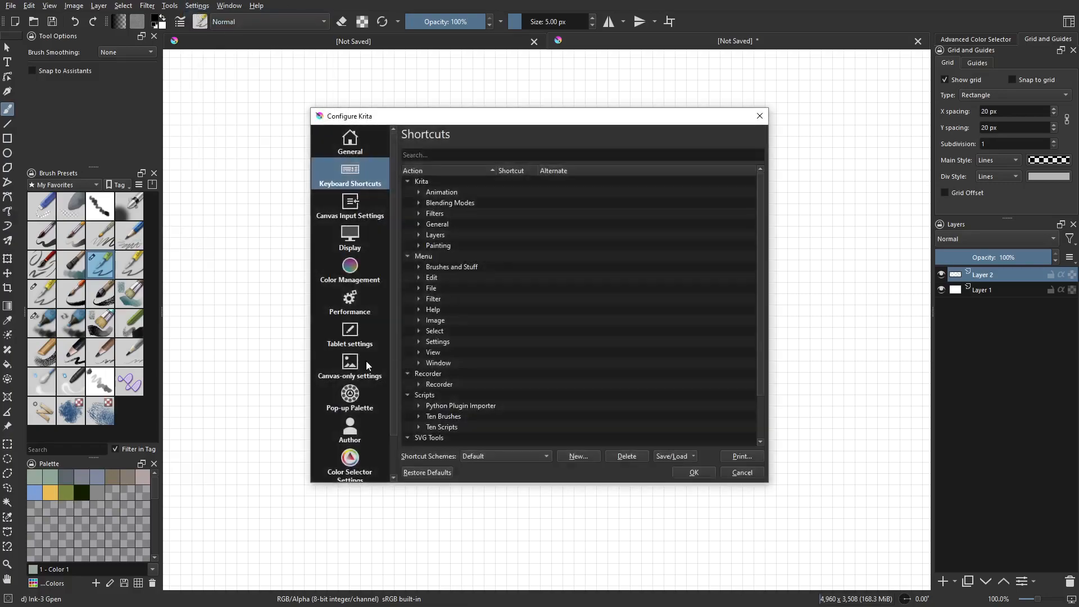
{"action": "scroll", "coordinate": [380, 377], "scroll_direction": "down", "scroll_amount": 2}
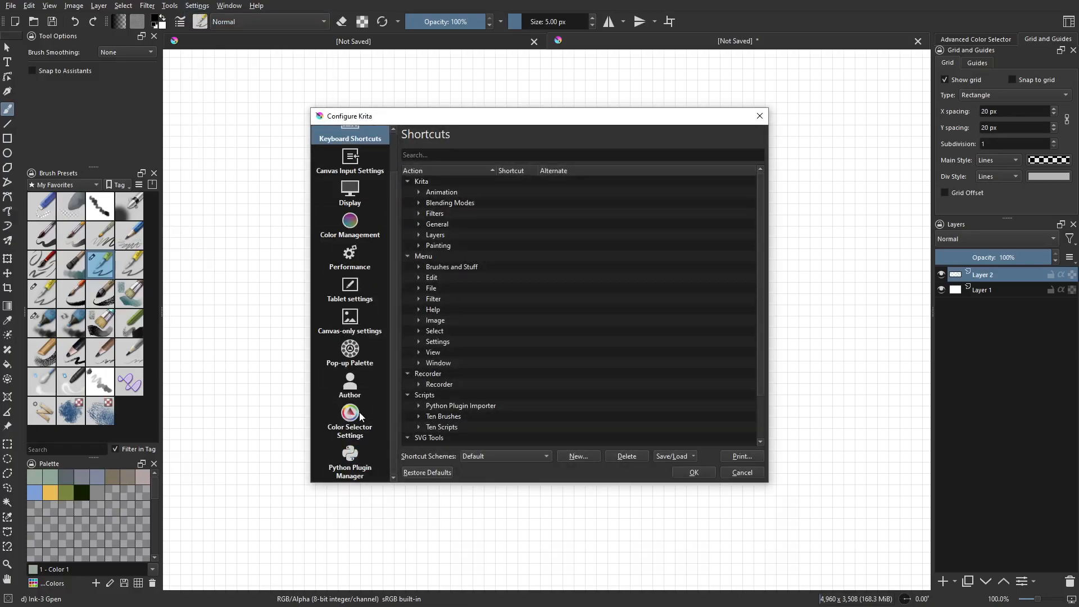
{"action": "scroll", "coordinate": [374, 269], "scroll_direction": "up", "scroll_amount": 2}
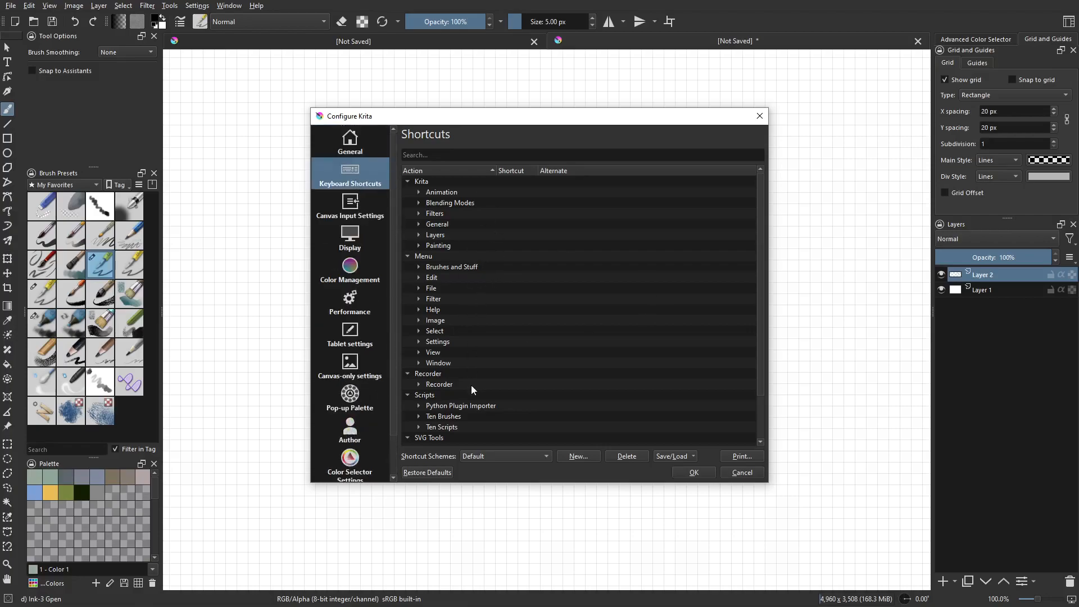
{"action": "left_click", "coordinate": [531, 155]}
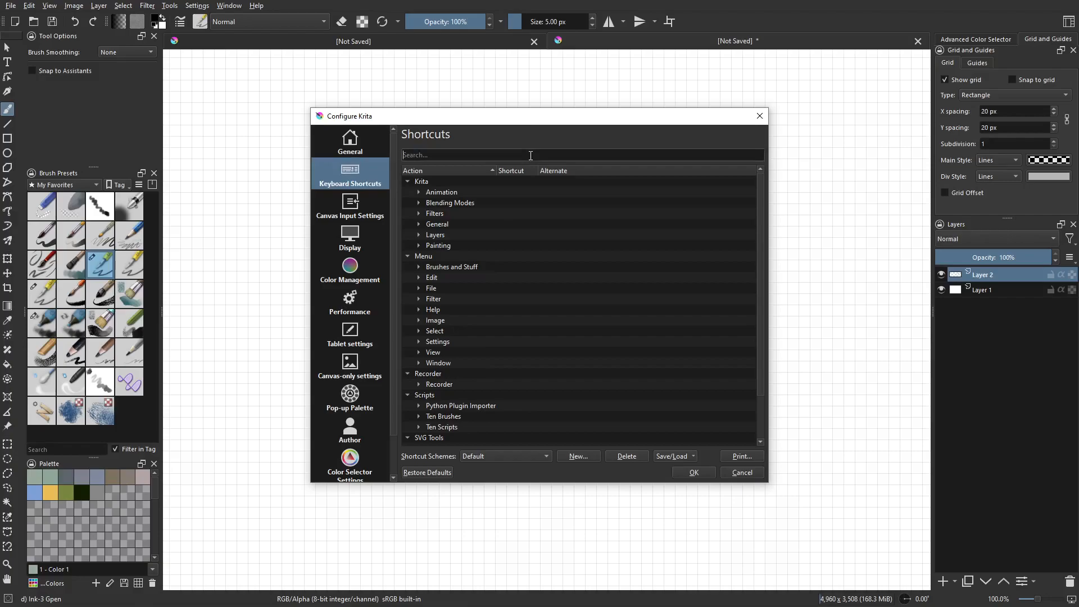
{"action": "type", "text": "sna"}
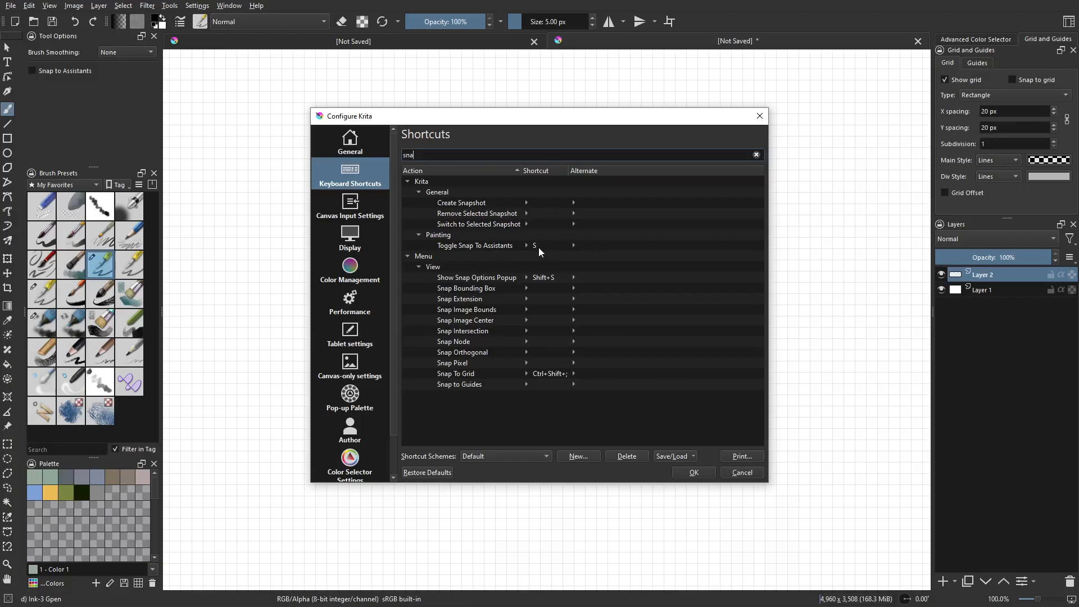
Search the keyboard shortcuts for "brush" and "line", and close the settings without applying changes
{"action": "double_click", "coordinate": [480, 157]}
{"action": "type", "text": "br"}
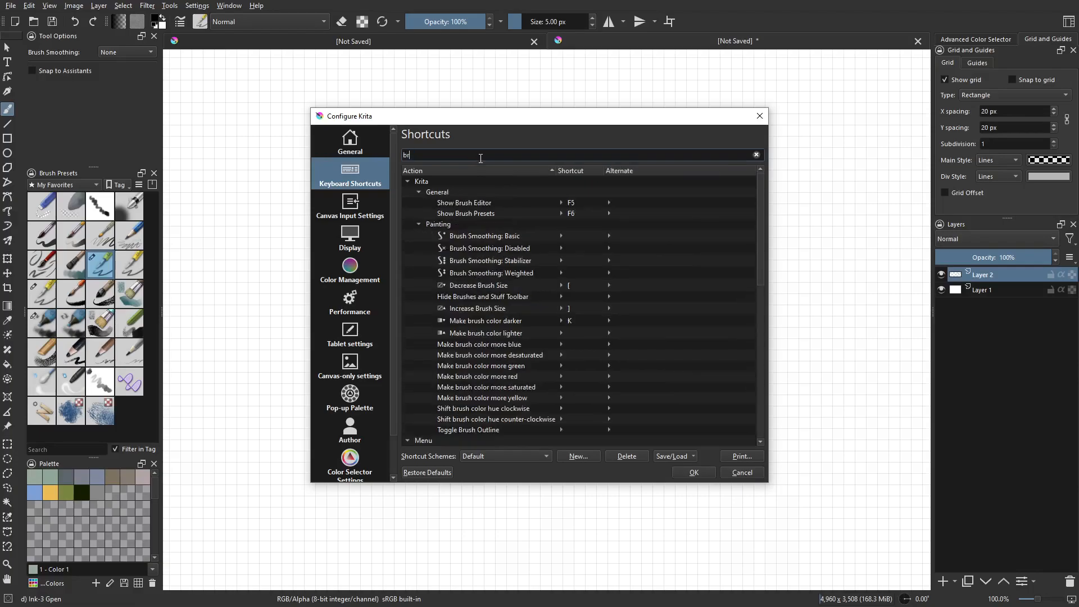
{"action": "type", "text": "ush"}
{"action": "scroll", "coordinate": [559, 323], "scroll_direction": "down", "scroll_amount": 9}
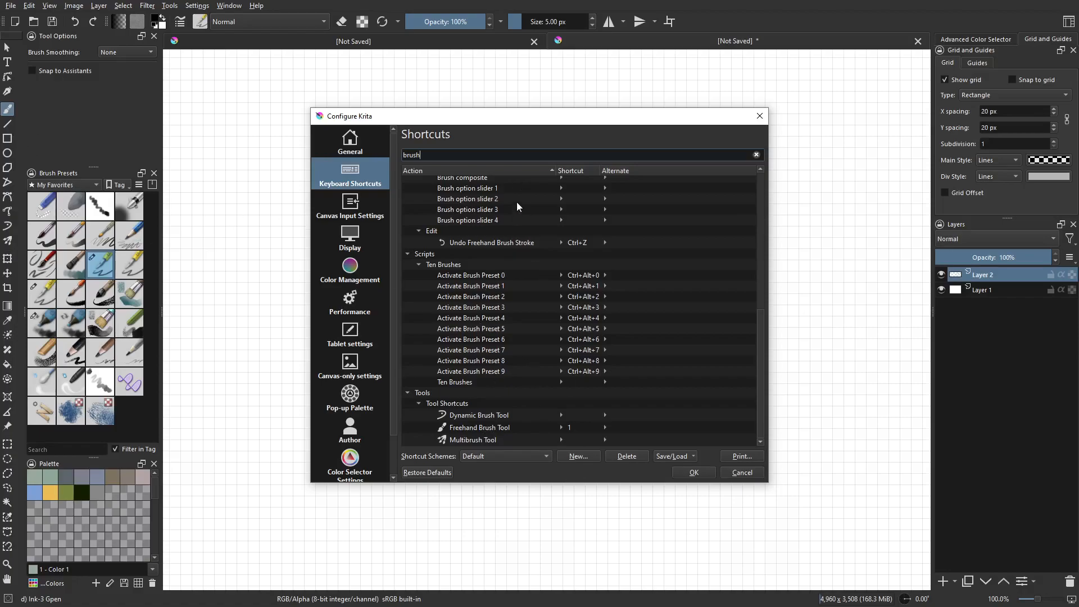
{"action": "double_click", "coordinate": [499, 152]}
{"action": "type", "text": "line"}
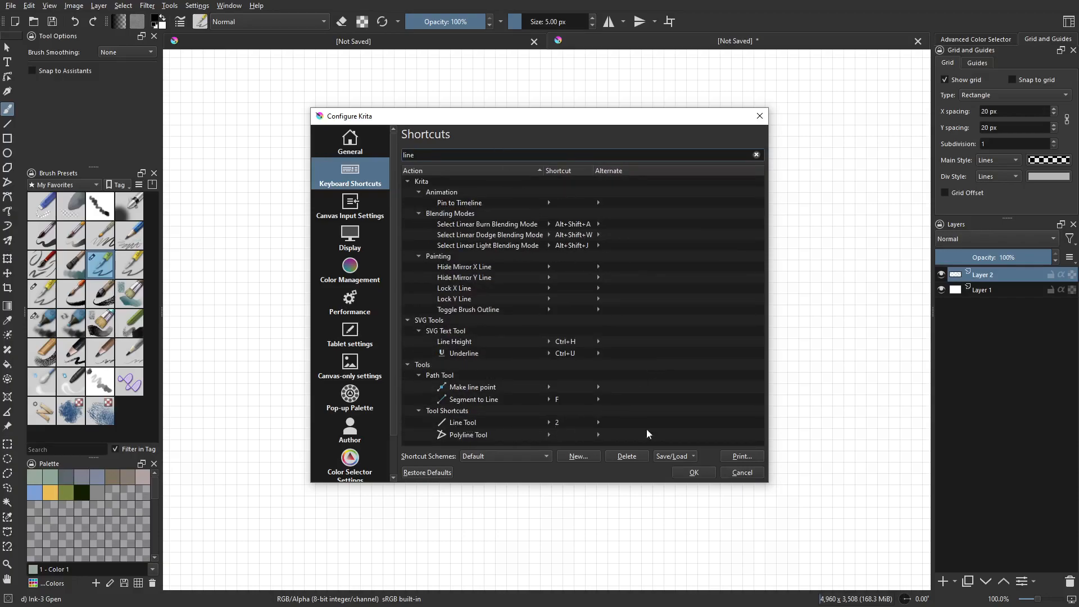
{"action": "left_click", "coordinate": [741, 472]}
{"action": "key", "text": "l"}
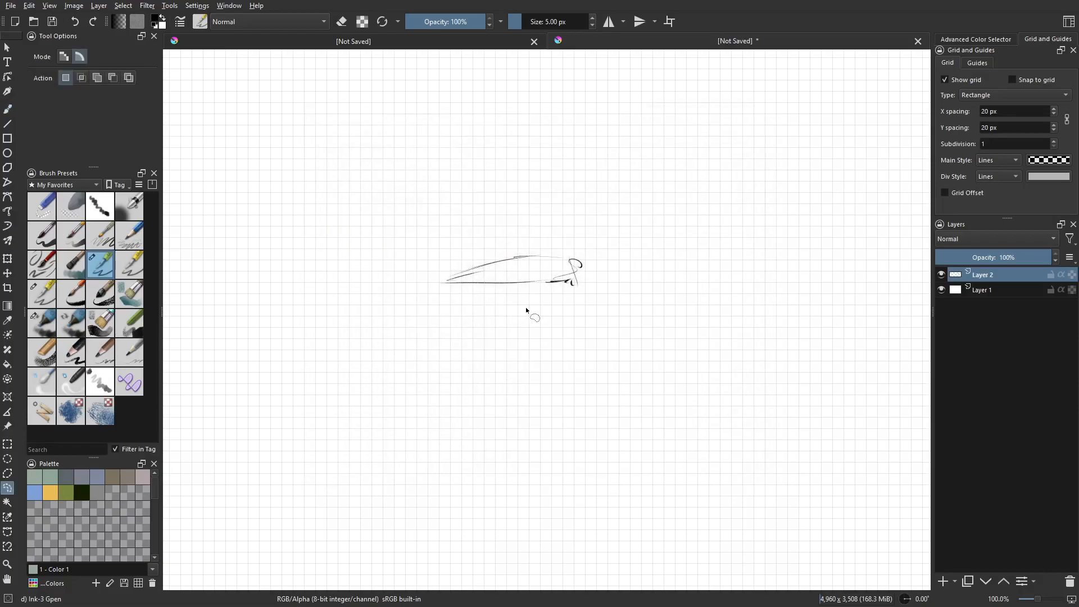
{"action": "mouse_move", "coordinate": [621, 363]}
{"action": "left_mouse_down"}
{"action": "mouse_move", "coordinate": [682, 301]}
{"action": "mouse_move", "coordinate": [691, 336]}
{"action": "mouse_move", "coordinate": [601, 364]}
{"action": "mouse_move", "coordinate": [635, 375]}
{"action": "left_mouse_up"}
{"action": "key", "text": "b"}
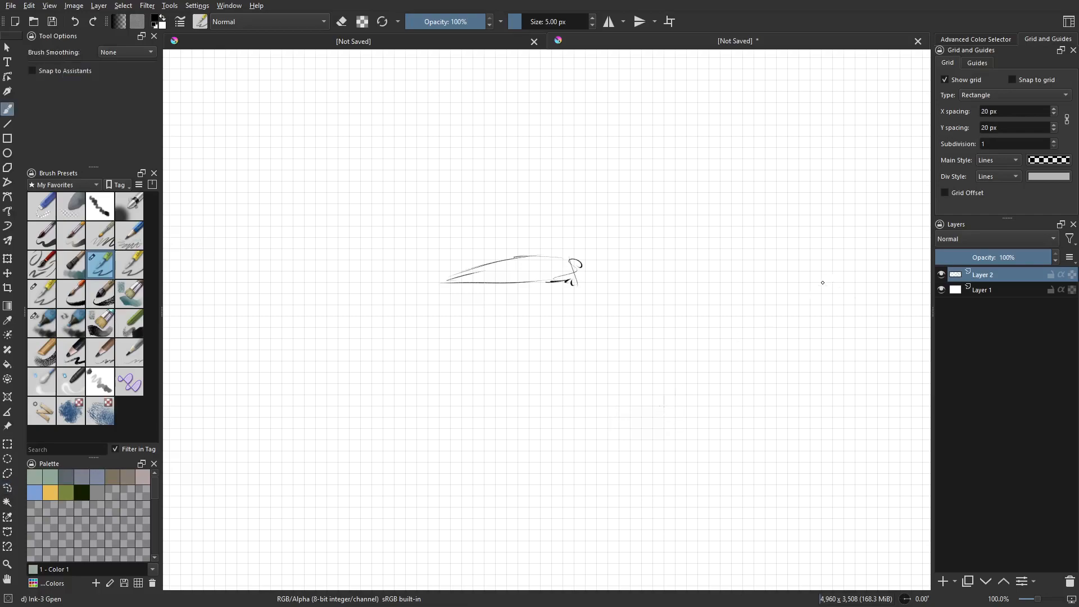
Set the rectangular grid's X and Y spacing to 21 px
{"action": "left_click", "coordinate": [1055, 109]}
{"action": "left_click", "coordinate": [1055, 109]}
{"action": "left_click", "coordinate": [1055, 109]}
{"action": "left_click", "coordinate": [1055, 109]}
{"action": "left_click", "coordinate": [1055, 114]}
{"action": "left_click", "coordinate": [1056, 114]}
{"action": "left_click", "coordinate": [1055, 114]}
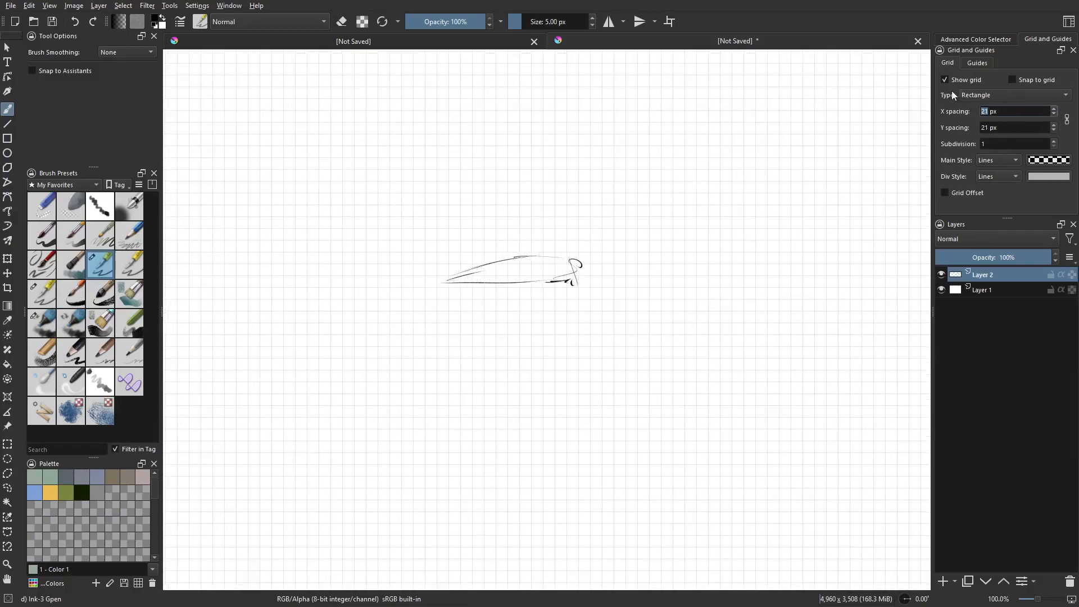
Change the grid type to Isometric with left and right angles of 30 degrees
{"action": "left_click", "coordinate": [982, 95]}
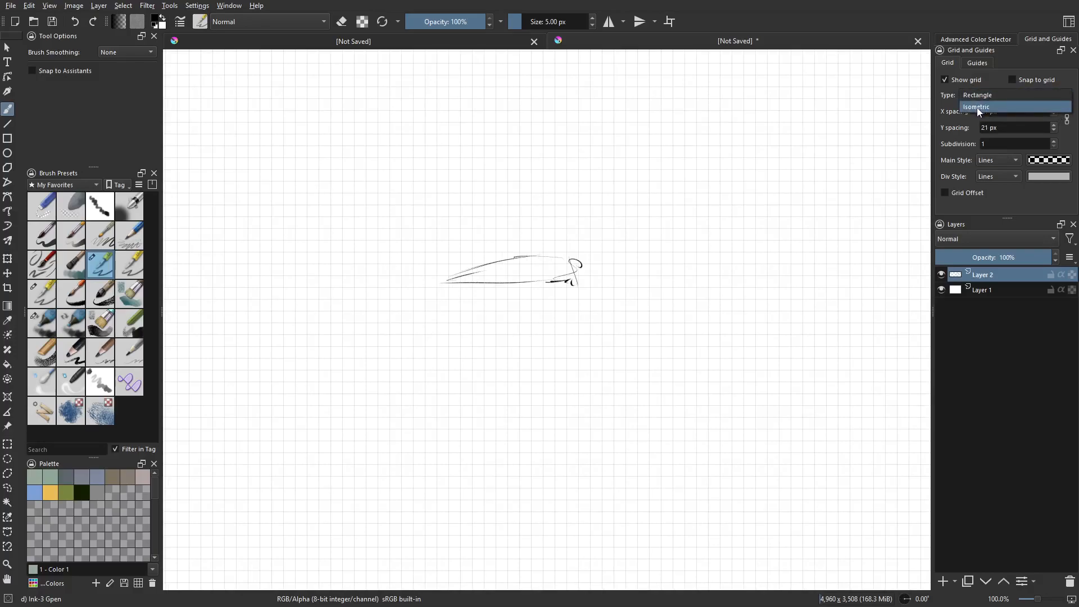
{"action": "left_click", "coordinate": [978, 108]}
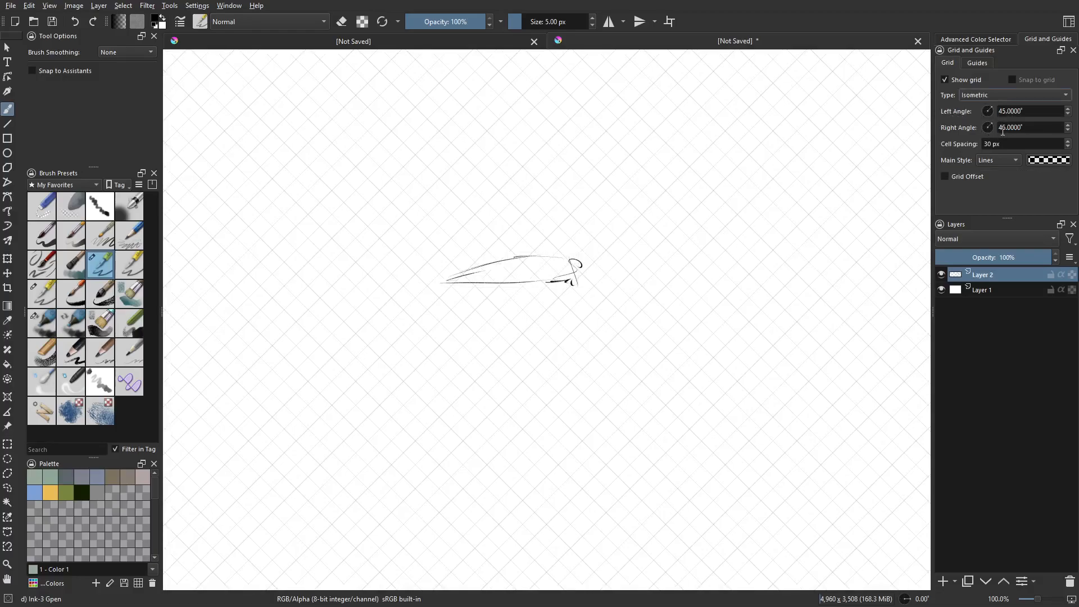
{"action": "double_click", "coordinate": [1015, 111]}
{"action": "type", "text": "30"}
{"action": "key", "text": "Return"}
{"action": "key", "text": "Tab"}
{"action": "type", "text": "30"}
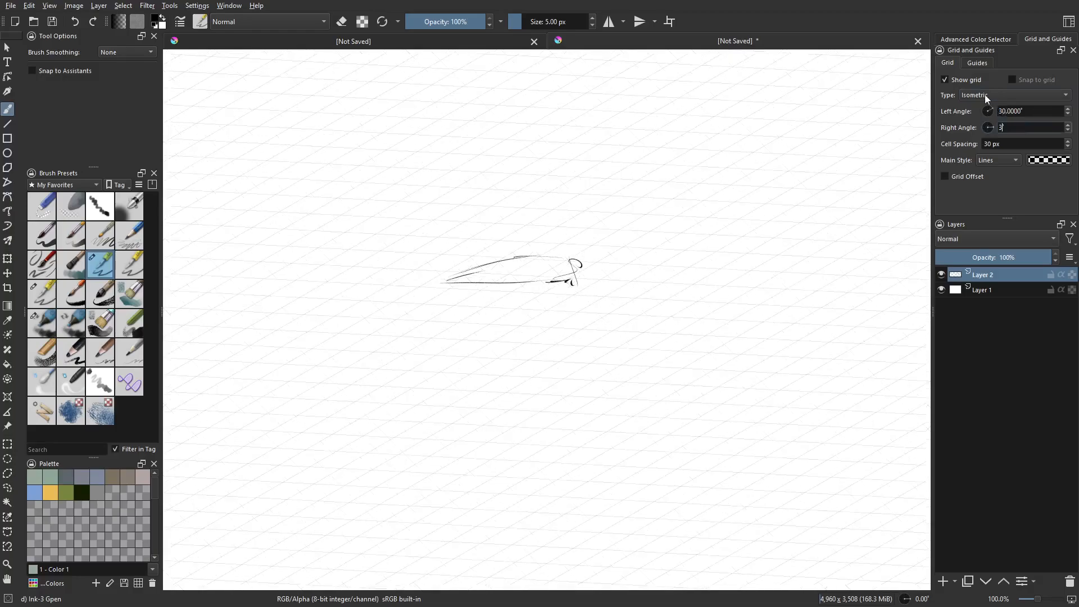
{"action": "key", "text": "Return"}
Set the isometric grid's cell spacing to 37 px
{"action": "mouse_move", "coordinate": [111, 253]}
{"action": "left_click", "coordinate": [1068, 142]}
{"action": "left_click", "coordinate": [1068, 142]}
{"action": "left_click", "coordinate": [1068, 142]}
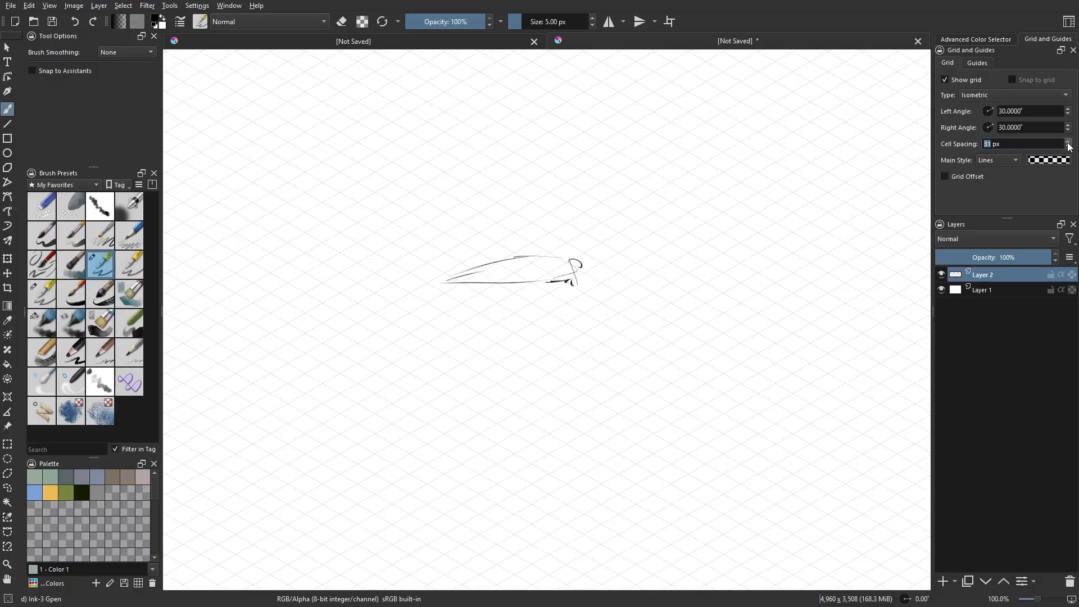
{"action": "type", "text": "27"}
{"action": "type", "text": "37"}
{"action": "key", "text": "Return"}
Sketch overlapping freehand diagonal strokes along the isometric grid, just above and left of the existing sketch
{"action": "left_click_drag", "start_coordinate": [477, 211], "coordinate": [404, 264]}
{"action": "left_click_drag", "start_coordinate": [519, 203], "coordinate": [382, 281]}
Try drawing a straight diagonal line about 401 px long along the isometric grid, undo it and return to the freehand brush
{"action": "key", "text": "v"}
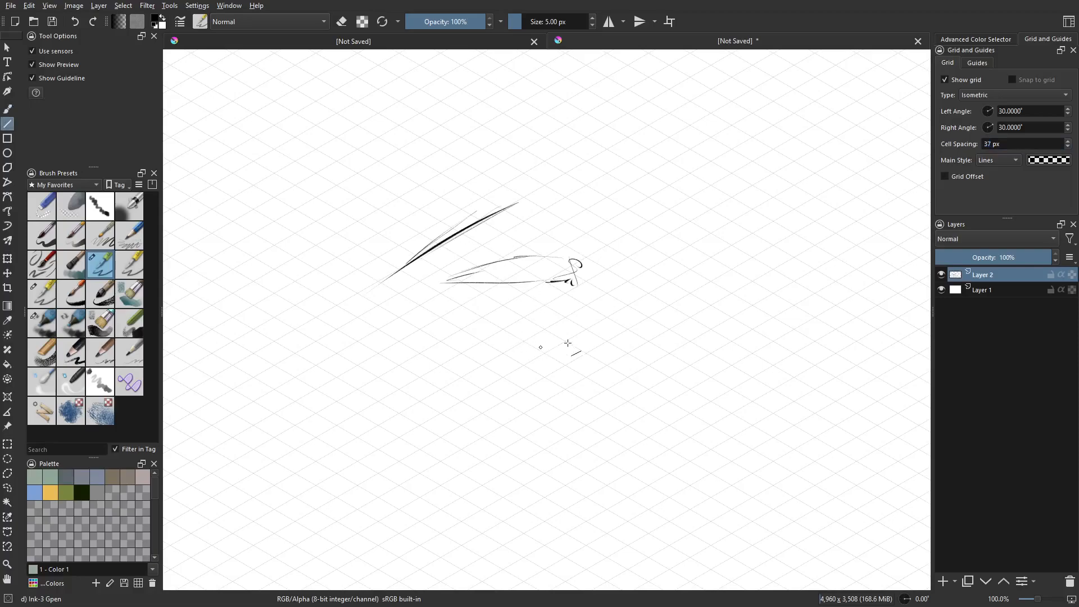
{"action": "left_click_drag", "start_coordinate": [499, 381], "coordinate": [313, 273]}
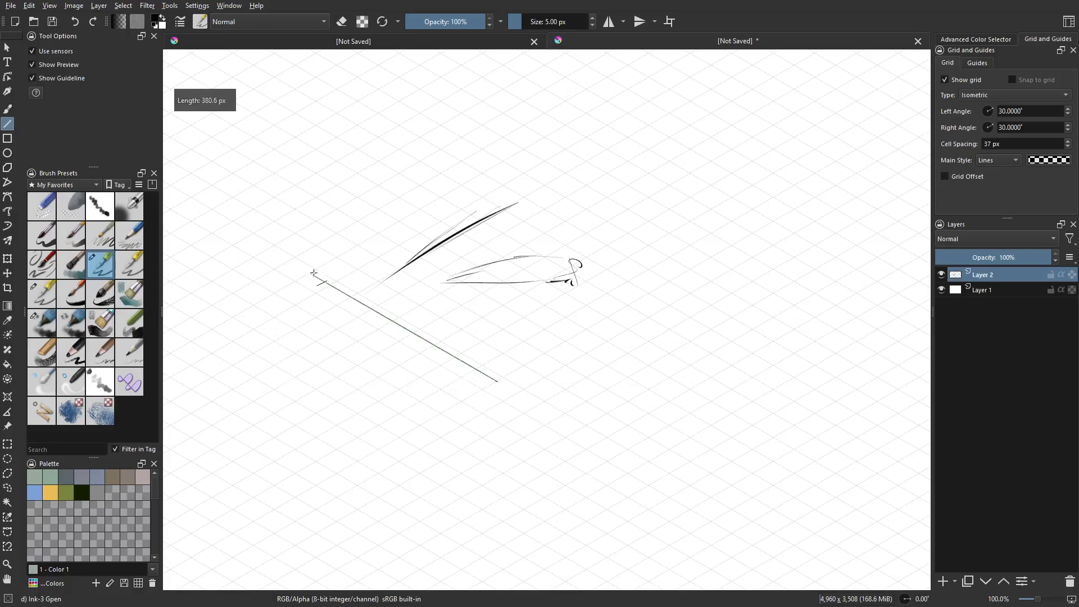
{"action": "mouse_move", "coordinate": [332, 309]}
{"action": "left_mouse_down"}
{"action": "mouse_move", "coordinate": [710, 434]}
{"action": "mouse_move", "coordinate": [675, 488]}
{"action": "mouse_move", "coordinate": [727, 390]}
{"action": "mouse_move", "coordinate": [687, 478]}
{"action": "mouse_move", "coordinate": [694, 270]}
{"action": "left_mouse_up"}
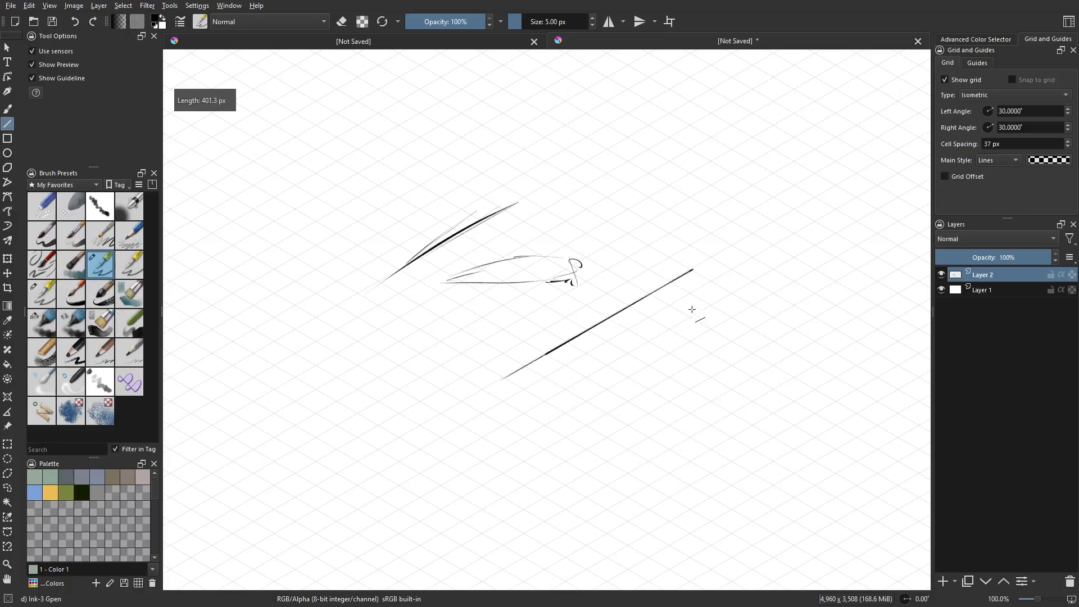
{"action": "key", "text": "ctrl+z"}
{"action": "key", "text": "b"}
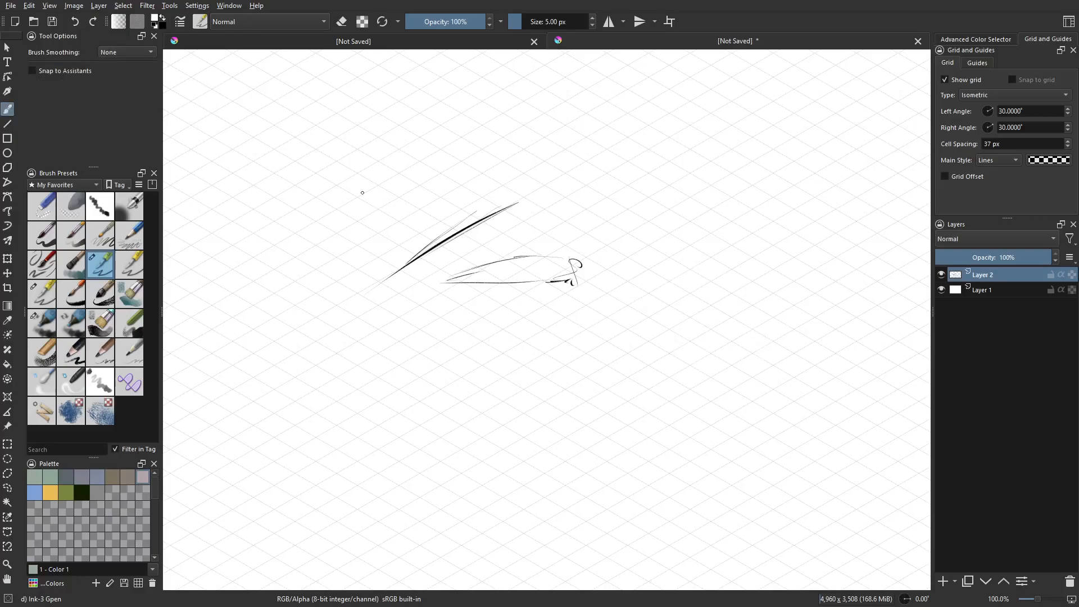
Hide the isometric grid and clear the sketch from Layer 2
{"action": "left_click", "coordinate": [50, 5]}
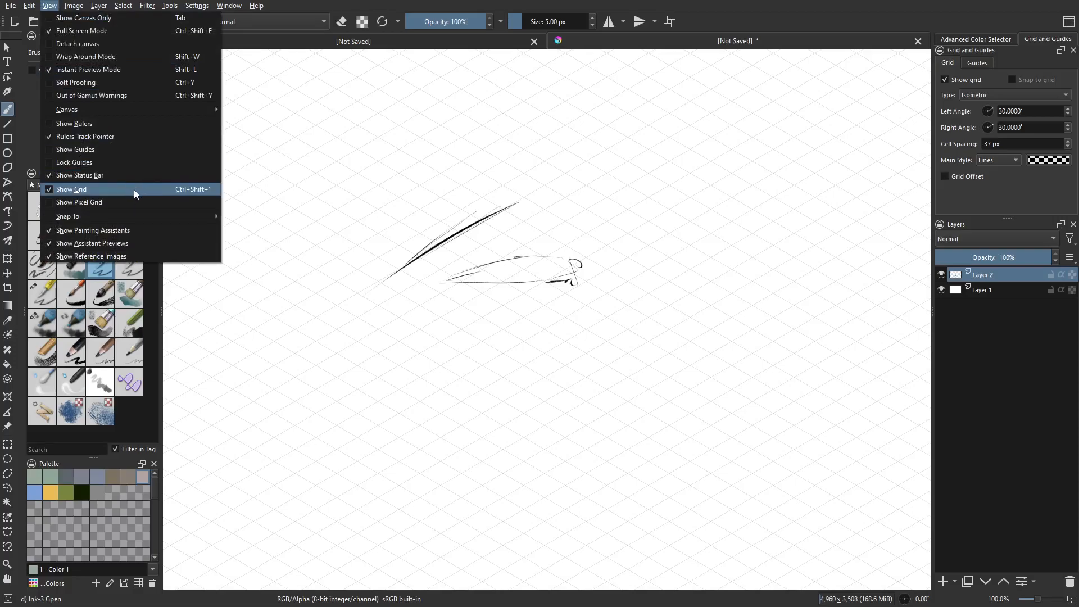
{"action": "left_click", "coordinate": [135, 189]}
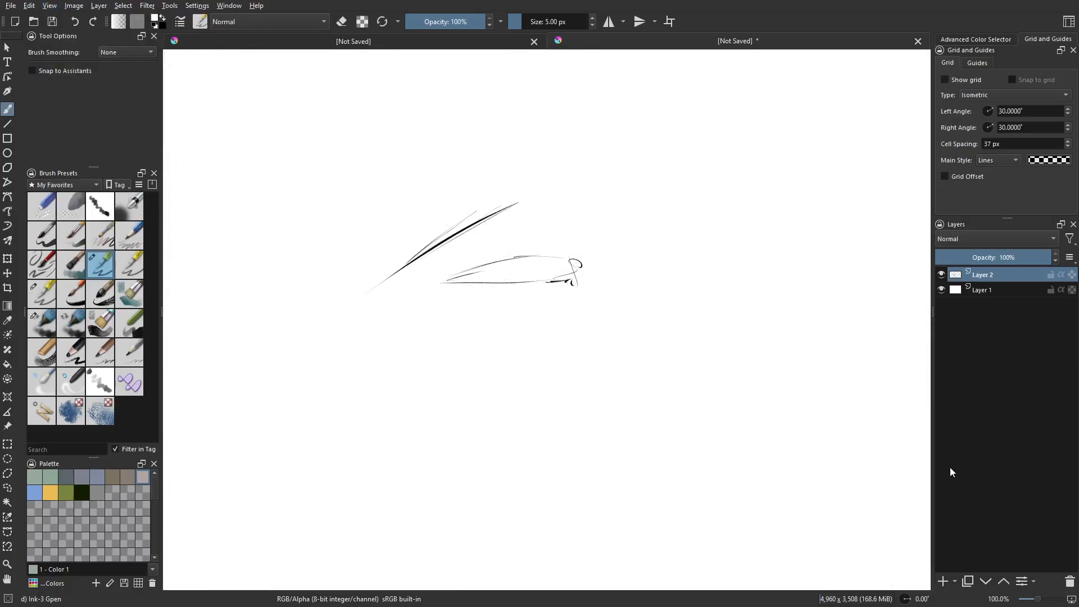
{"action": "key", "text": "Delete"}
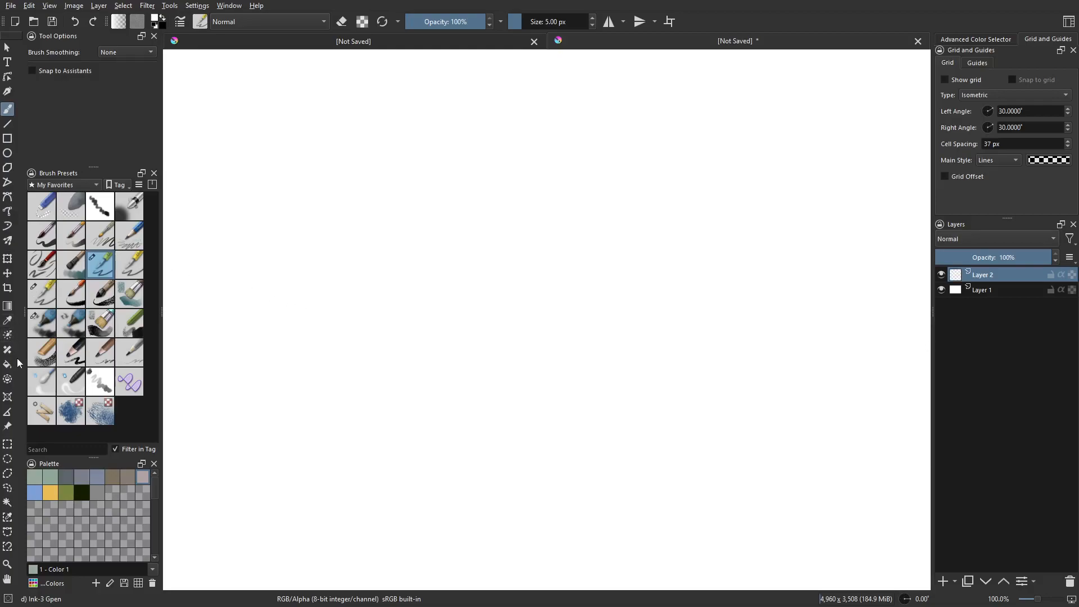
Place one horizontal and one vertical Parallel Ruler assistant crossing each other on the canvas
{"action": "left_click", "coordinate": [8, 397]}
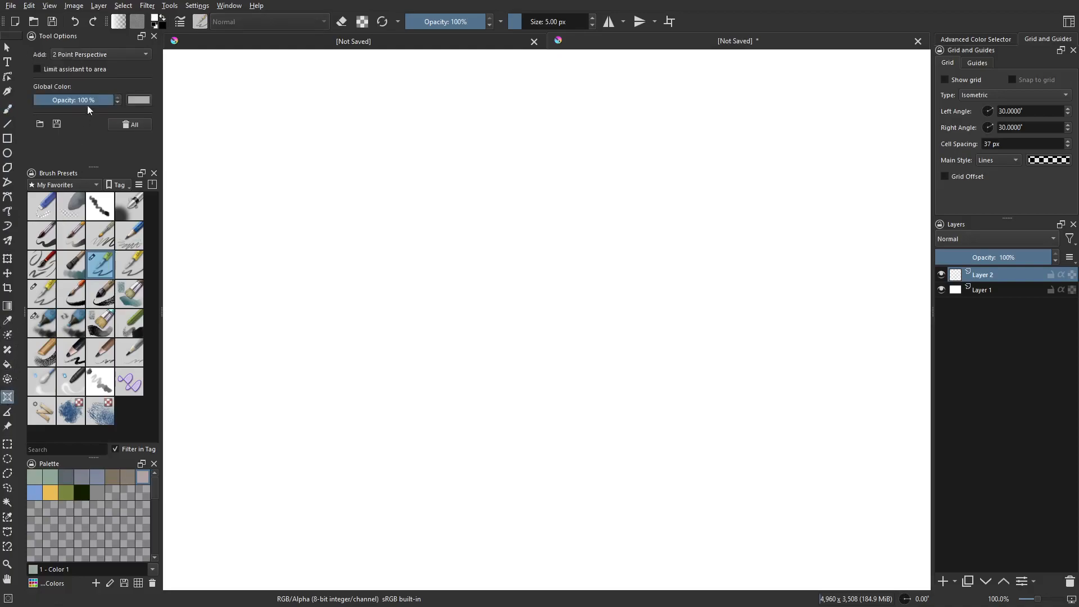
{"action": "left_click", "coordinate": [103, 54]}
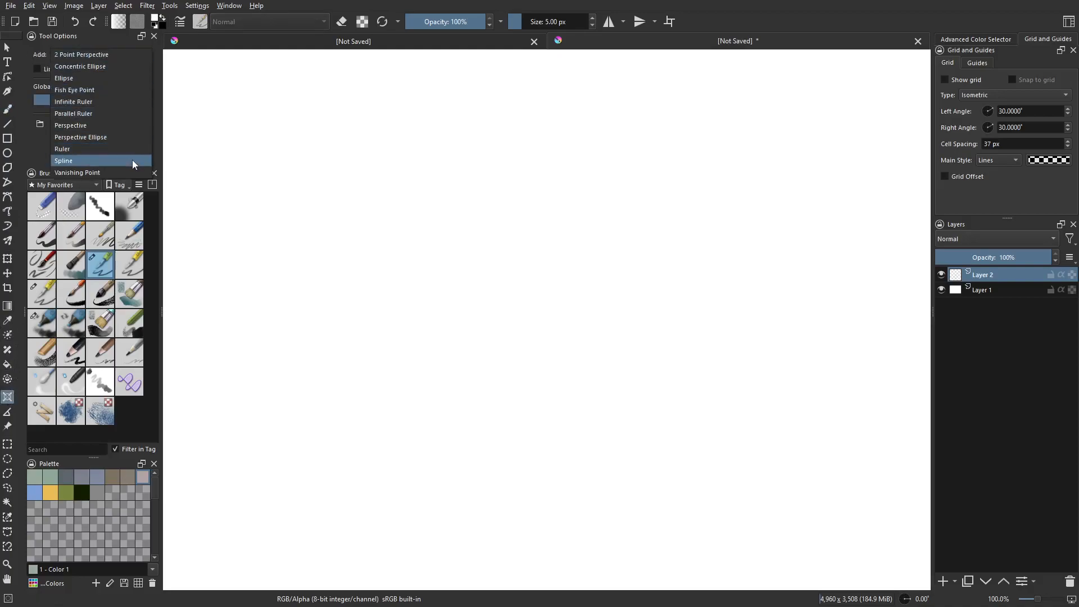
{"action": "left_click", "coordinate": [120, 114]}
{"action": "left_click", "coordinate": [120, 63]}
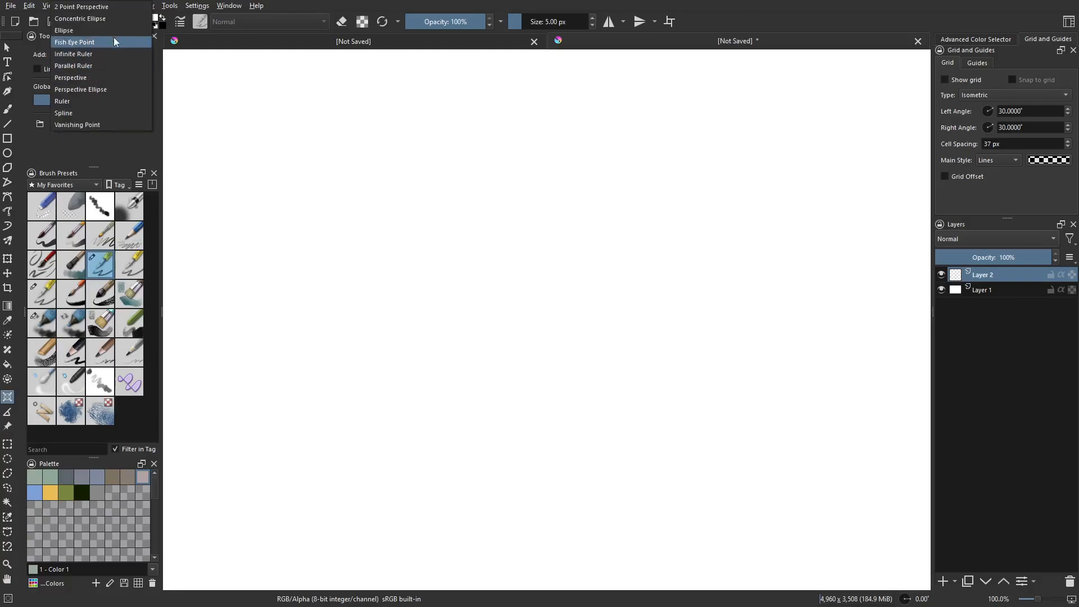
{"action": "left_click", "coordinate": [107, 144]}
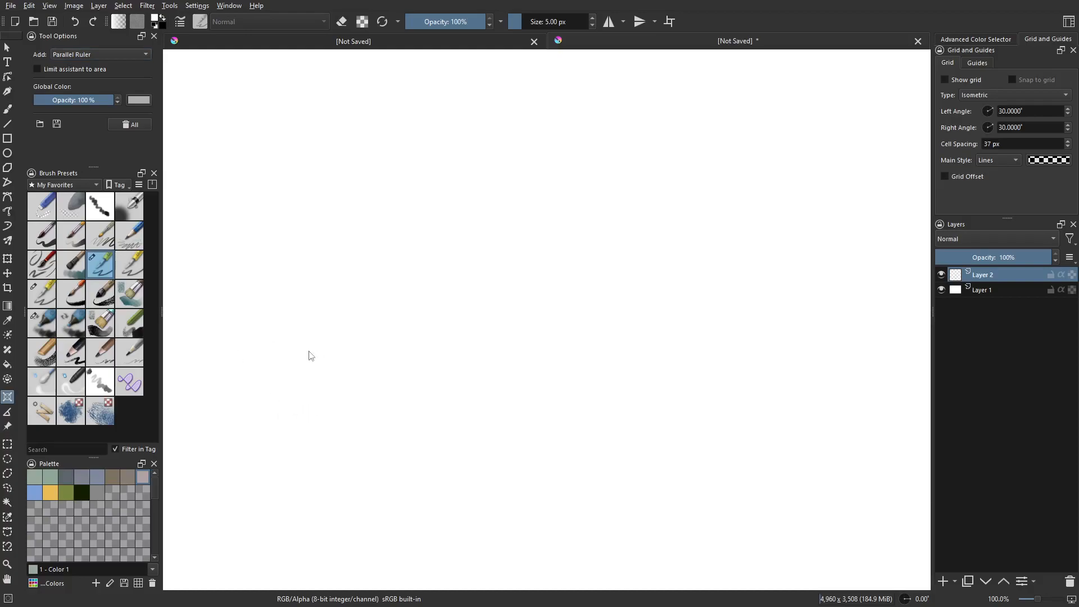
{"action": "left_click_drag", "start_coordinate": [306, 389], "coordinate": [557, 161]}
{"action": "left_click_drag", "start_coordinate": [585, 202], "coordinate": [752, 398]}
{"action": "left_click_drag", "start_coordinate": [463, 480], "coordinate": [462, 234]}
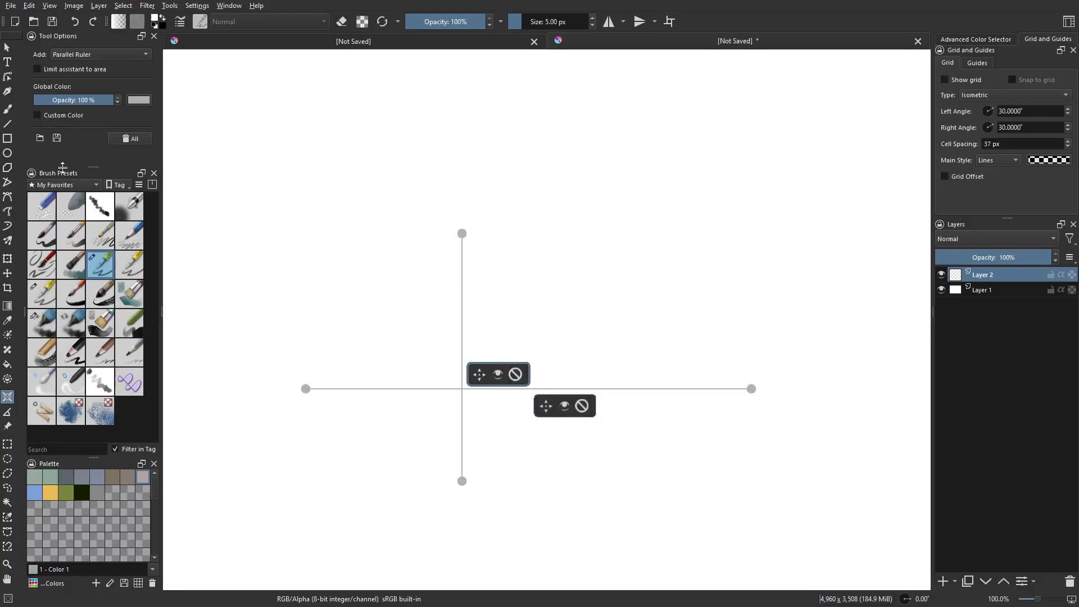
Enable Snap to Assistants for the freehand brush and set the painting colour to black
{"action": "left_click", "coordinate": [8, 109]}
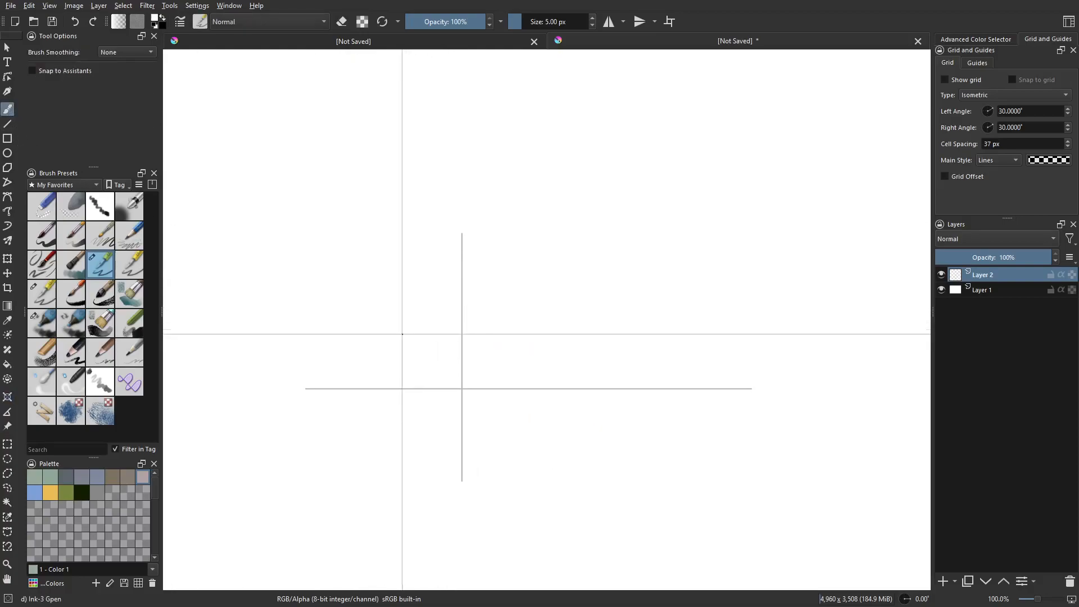
{"action": "left_click", "coordinate": [35, 69]}
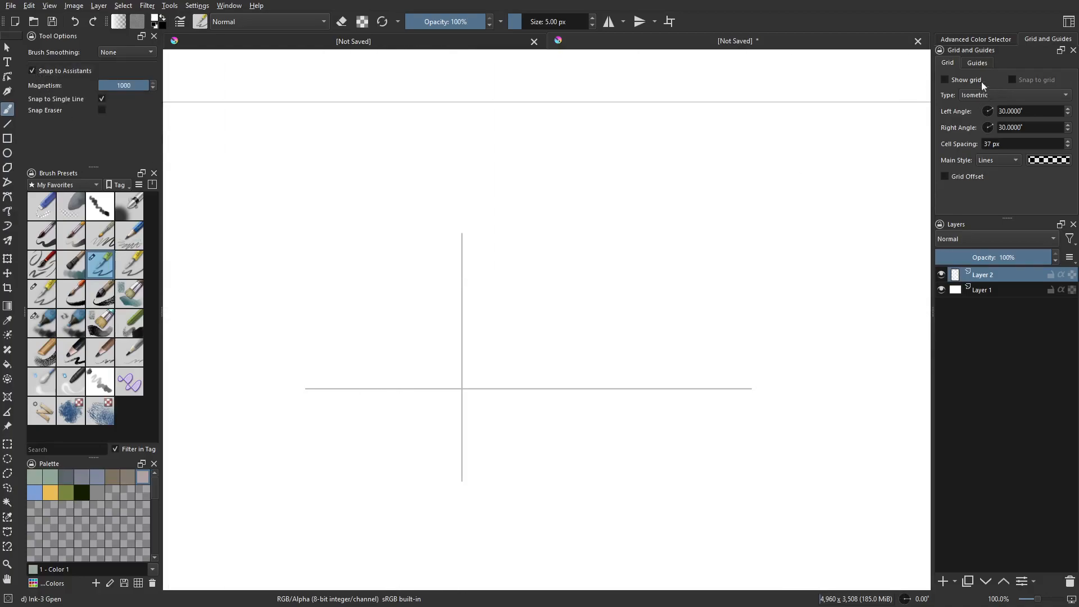
{"action": "left_click", "coordinate": [986, 39]}
{"action": "left_click", "coordinate": [1002, 68]}
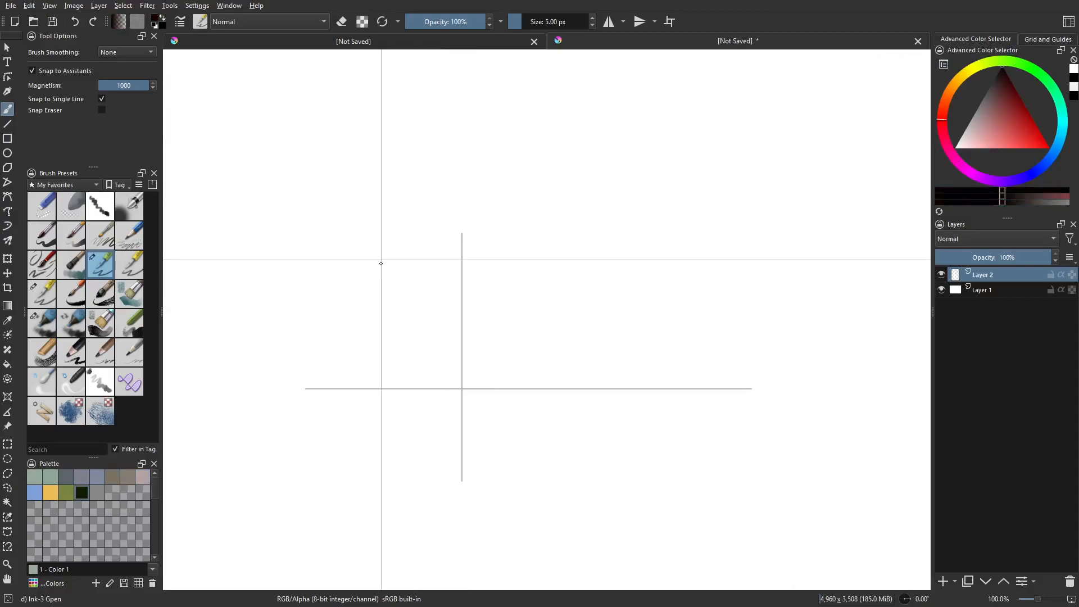
Draw test strokes that snap to the assistants: three vertical lines and one horizontal line around the upper half of the vertical ruler
{"action": "mouse_move", "coordinate": [400, 225]}
{"action": "left_mouse_down"}
{"action": "mouse_move", "coordinate": [401, 347]}
{"action": "mouse_move", "coordinate": [400, 198]}
{"action": "left_mouse_up"}
{"action": "key", "text": "ctrl+z"}
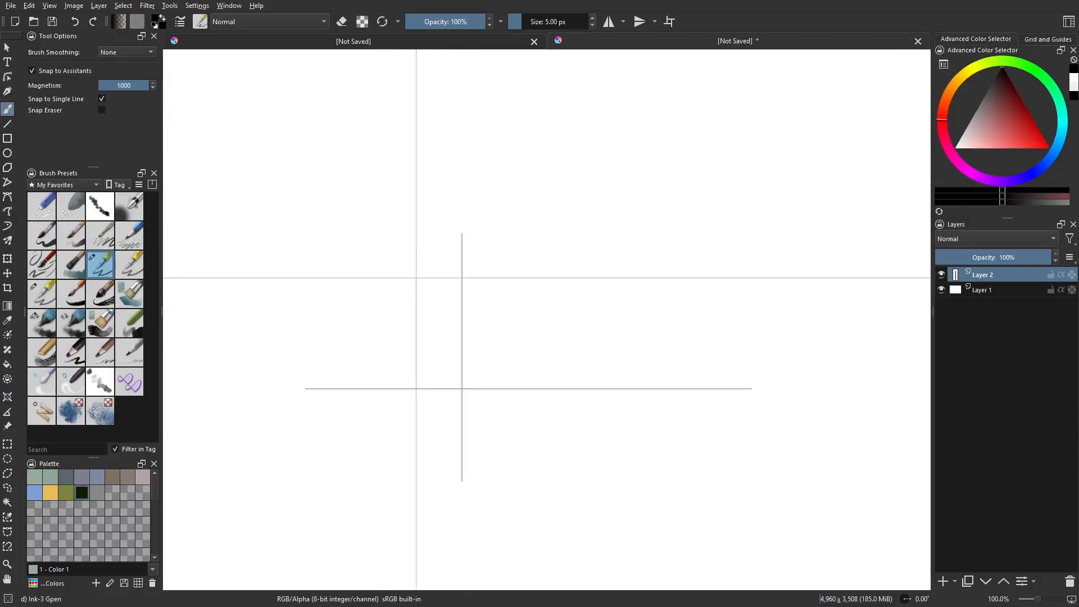
{"action": "left_click_drag", "start_coordinate": [400, 272], "coordinate": [400, 218]}
{"action": "mouse_move", "coordinate": [335, 244]}
{"action": "left_mouse_down"}
{"action": "mouse_move", "coordinate": [438, 181]}
{"action": "mouse_move", "coordinate": [383, 181]}
{"action": "mouse_move", "coordinate": [510, 181]}
{"action": "left_mouse_up"}
{"action": "left_click_drag", "start_coordinate": [582, 226], "coordinate": [583, 316]}
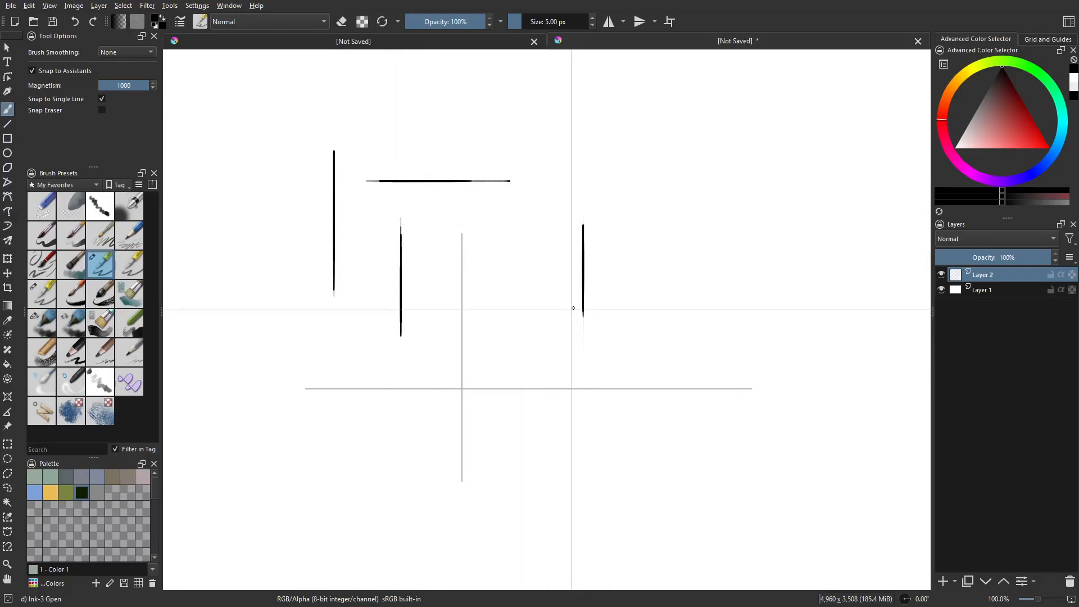
Shift both parallel rulers slightly down and left, and add a third, steeply diagonal parallel ruler above them
{"action": "left_click", "coordinate": [8, 398]}
{"action": "mouse_move", "coordinate": [480, 375]}
{"action": "left_mouse_down"}
{"action": "mouse_move", "coordinate": [469, 402]}
{"action": "mouse_move", "coordinate": [487, 387]}
{"action": "left_mouse_up"}
{"action": "left_click_drag", "start_coordinate": [546, 406], "coordinate": [515, 433]}
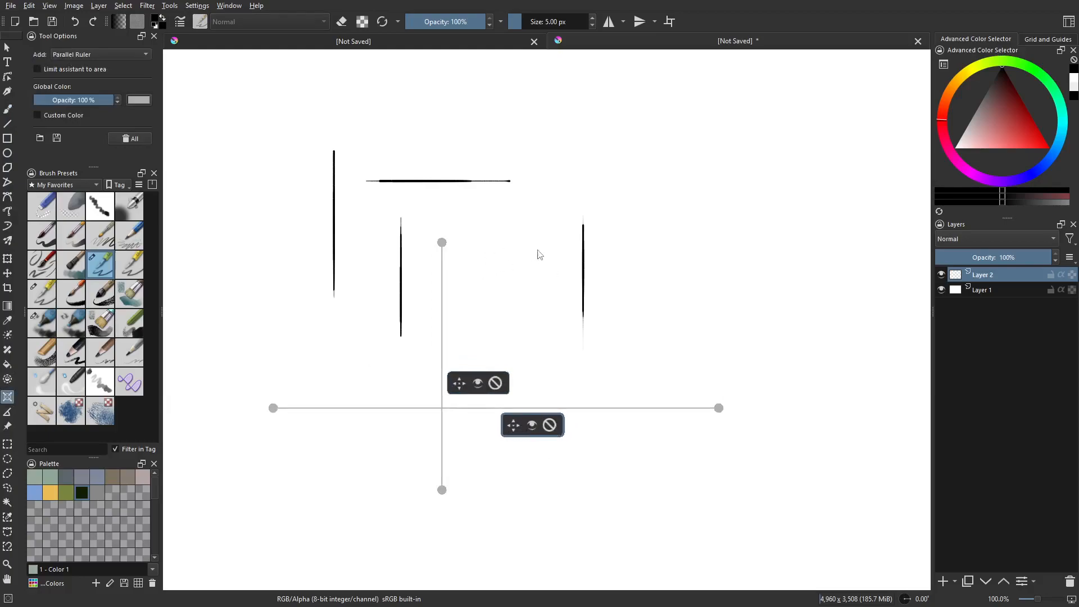
{"action": "left_click", "coordinate": [494, 305]}
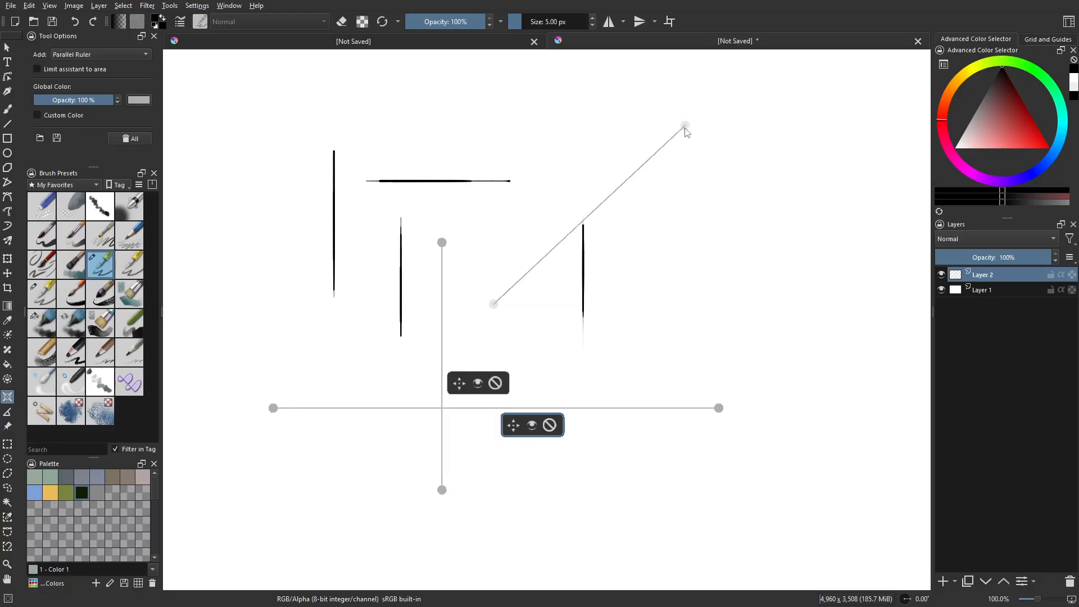
{"action": "left_click", "coordinate": [574, 96]}
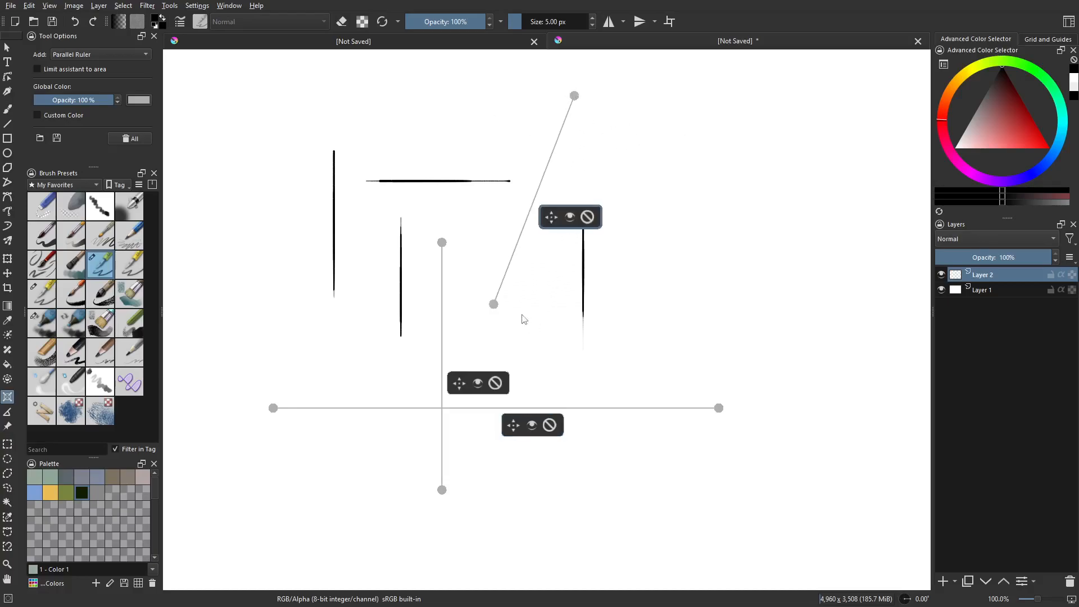
Draw snapped diagonal and short horizontal test strokes around the diagonal ruler with the freehand brush, and clear the layer
{"action": "key", "text": "b"}
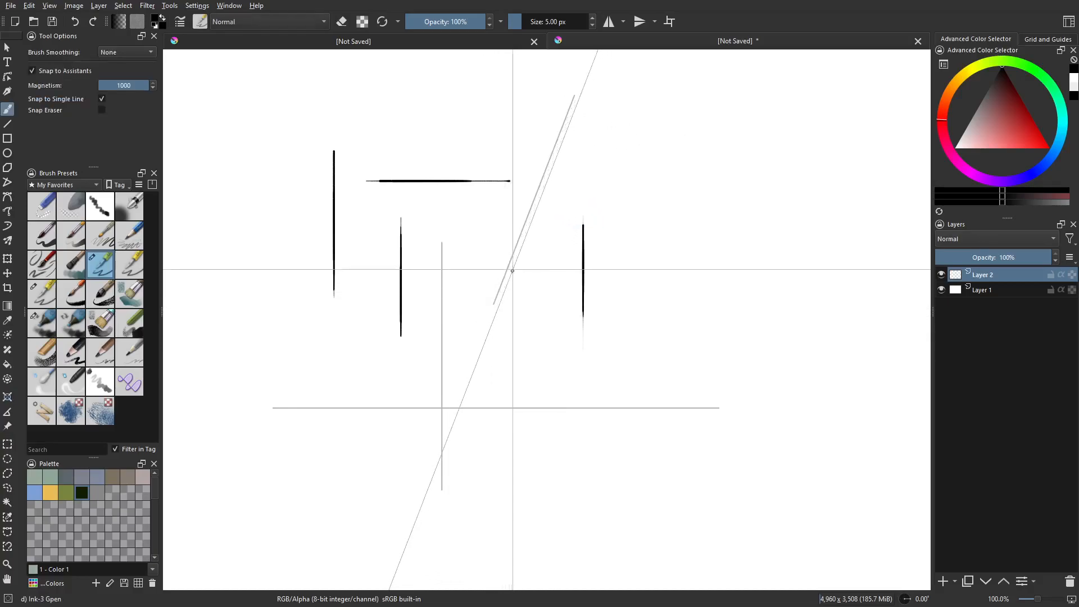
{"action": "left_click_drag", "start_coordinate": [494, 312], "coordinate": [542, 203]}
{"action": "mouse_move", "coordinate": [521, 290]}
{"action": "left_mouse_down"}
{"action": "mouse_move", "coordinate": [550, 290]}
{"action": "mouse_move", "coordinate": [580, 178]}
{"action": "left_mouse_up"}
{"action": "left_click_drag", "start_coordinate": [519, 307], "coordinate": [548, 306]}
{"action": "left_click_drag", "start_coordinate": [518, 350], "coordinate": [478, 454]}
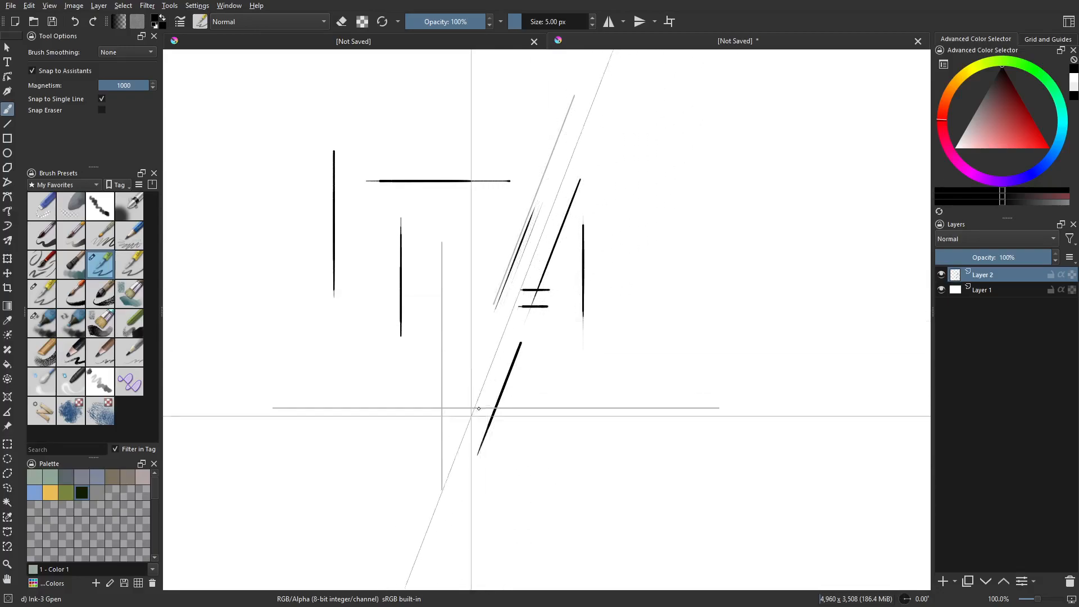
{"action": "key", "text": "Delete"}
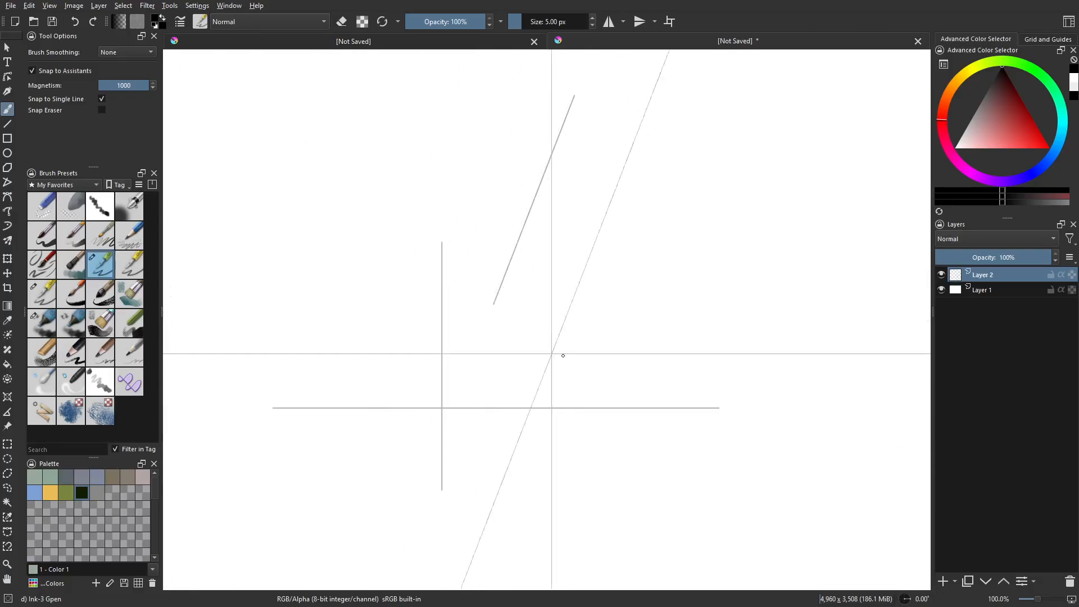
{"action": "left_click", "coordinate": [101, 99]}
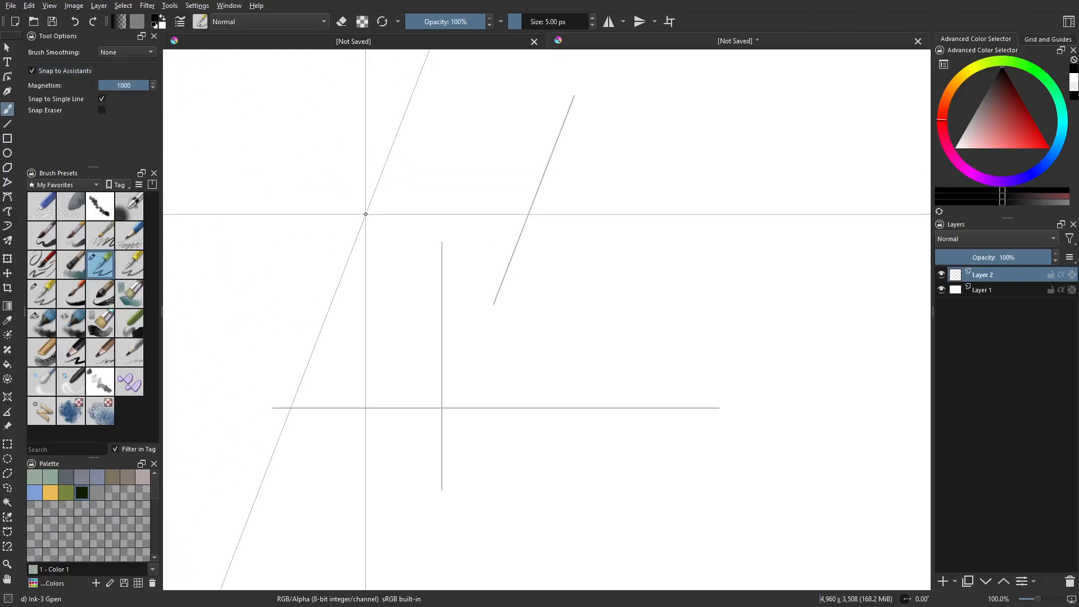
{"action": "left_click", "coordinate": [146, 52]}
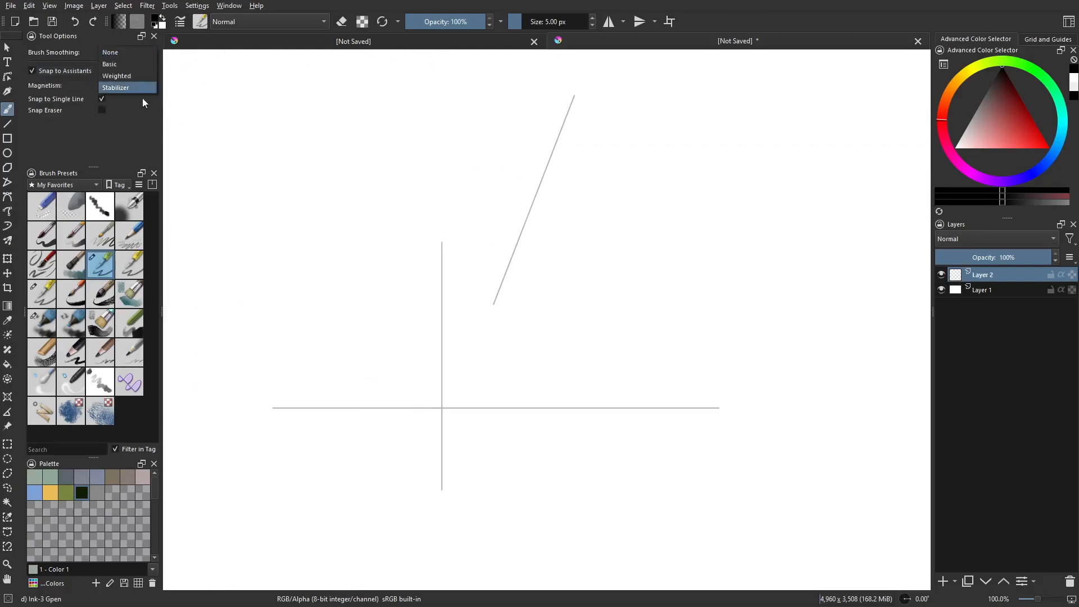
{"action": "left_click", "coordinate": [136, 53]}
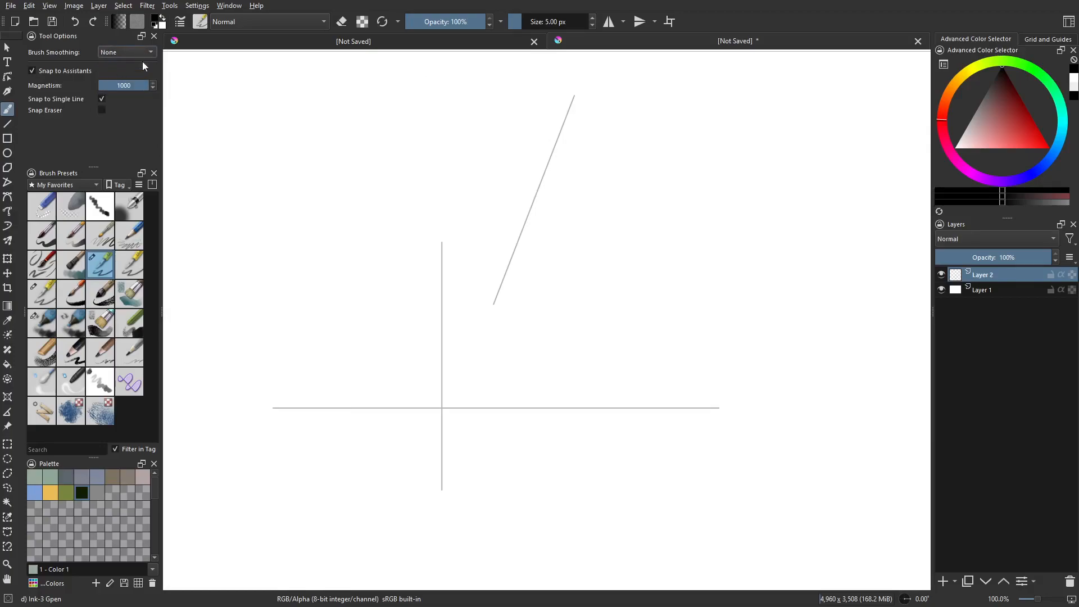
Draw a snapped diagonal line parallel to the diagonal ruler, and sketch loose freehand curves beside it with assistant snapping off
{"action": "mouse_move", "coordinate": [370, 282]}
{"action": "left_mouse_down"}
{"action": "mouse_move", "coordinate": [433, 125]}
{"action": "mouse_move", "coordinate": [356, 322]}
{"action": "left_mouse_up"}
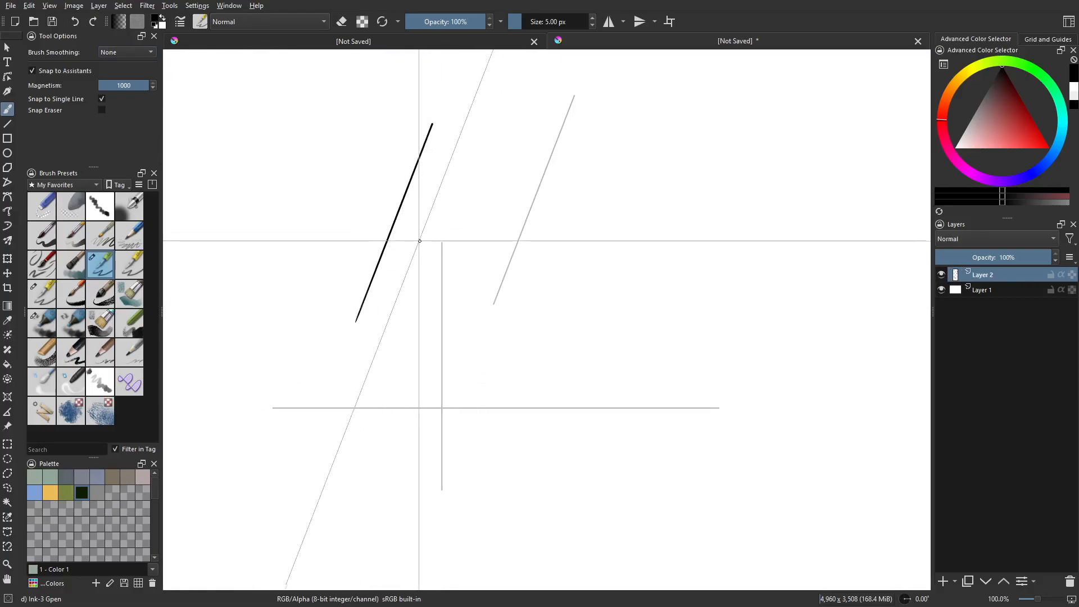
{"action": "key", "text": "ctrl+shift+l"}
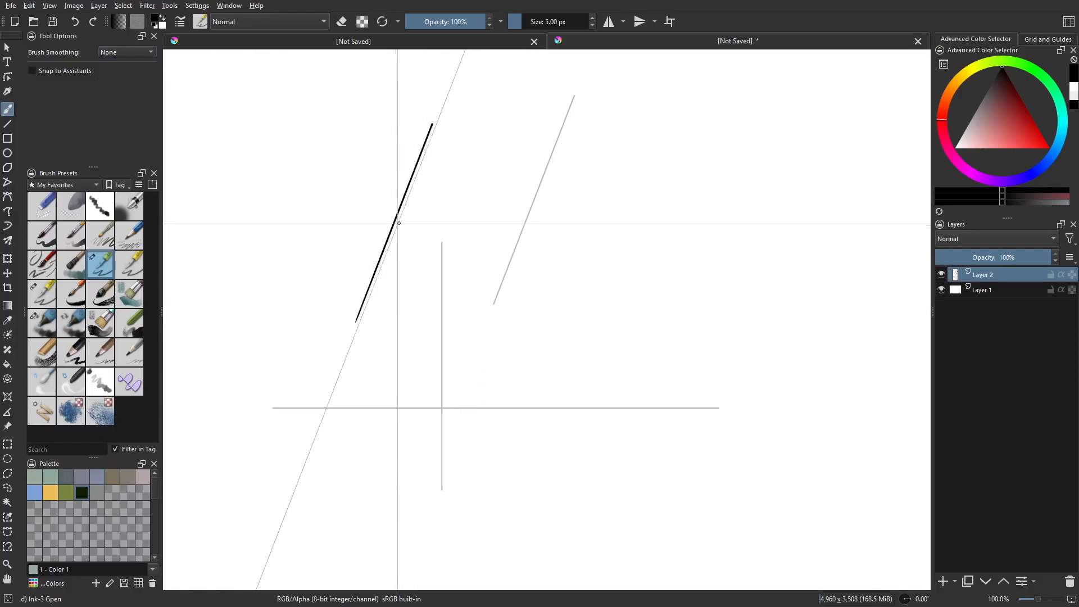
{"action": "mouse_move", "coordinate": [409, 207]}
{"action": "left_mouse_down"}
{"action": "mouse_move", "coordinate": [442, 216]}
{"action": "mouse_move", "coordinate": [406, 220]}
{"action": "mouse_move", "coordinate": [419, 223]}
{"action": "mouse_move", "coordinate": [451, 203]}
{"action": "mouse_move", "coordinate": [450, 231]}
{"action": "mouse_move", "coordinate": [441, 226]}
{"action": "mouse_move", "coordinate": [493, 239]}
{"action": "left_mouse_up"}
{"action": "mouse_move", "coordinate": [468, 211]}
{"action": "left_mouse_down"}
{"action": "mouse_move", "coordinate": [491, 231]}
{"action": "mouse_move", "coordinate": [530, 224]}
{"action": "mouse_move", "coordinate": [508, 246]}
{"action": "left_mouse_up"}
{"action": "left_click_drag", "start_coordinate": [513, 237], "coordinate": [501, 262]}
With assistant snapping on, draw the base line, the short vertical side and the lower diagonal corner of the shape, and turn snapping off again
{"action": "key", "text": "ctrl+shift+l"}
{"action": "left_click_drag", "start_coordinate": [423, 334], "coordinate": [494, 333]}
{"action": "left_click_drag", "start_coordinate": [490, 276], "coordinate": [490, 337]}
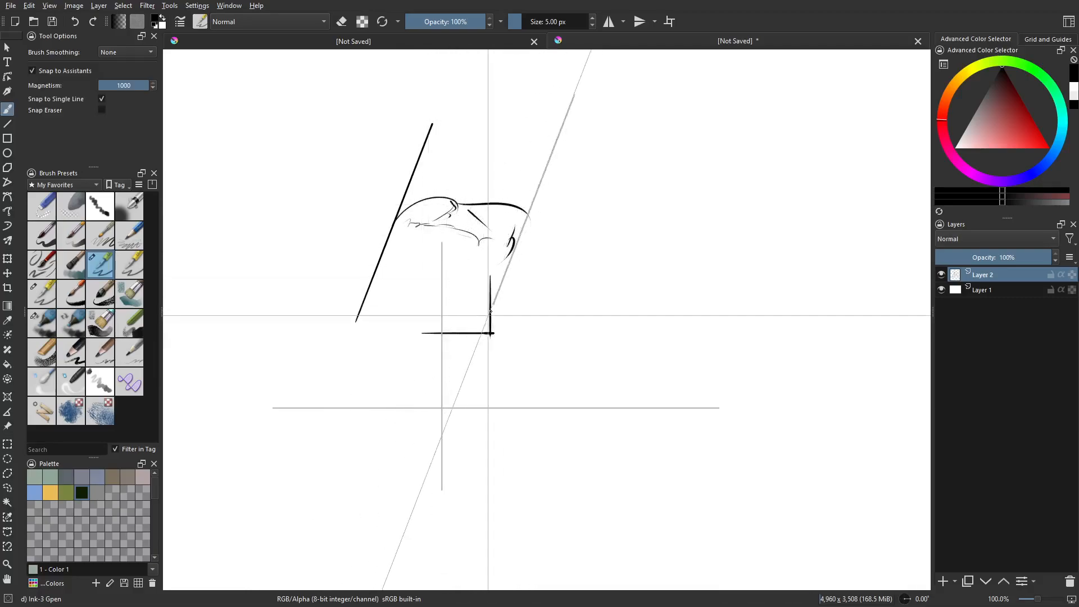
{"action": "mouse_move", "coordinate": [347, 335]}
{"action": "left_mouse_down"}
{"action": "mouse_move", "coordinate": [432, 335]}
{"action": "mouse_move", "coordinate": [358, 319]}
{"action": "left_mouse_up"}
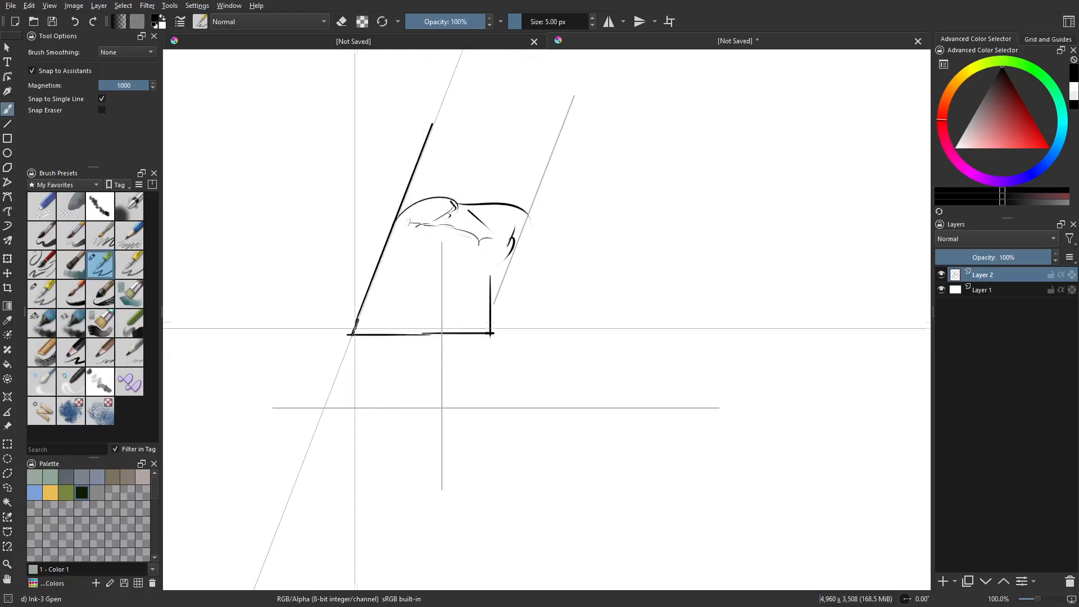
{"action": "key", "text": "ctrl+shift+l"}
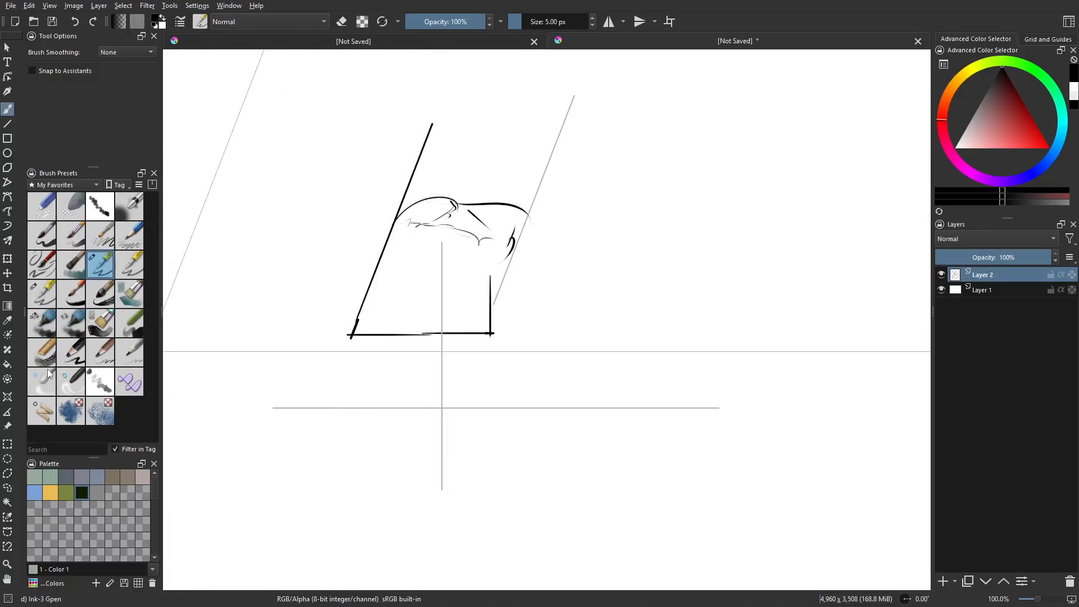
Delete all three parallel ruler assistants from the canvas
{"action": "left_click", "coordinate": [11, 400]}
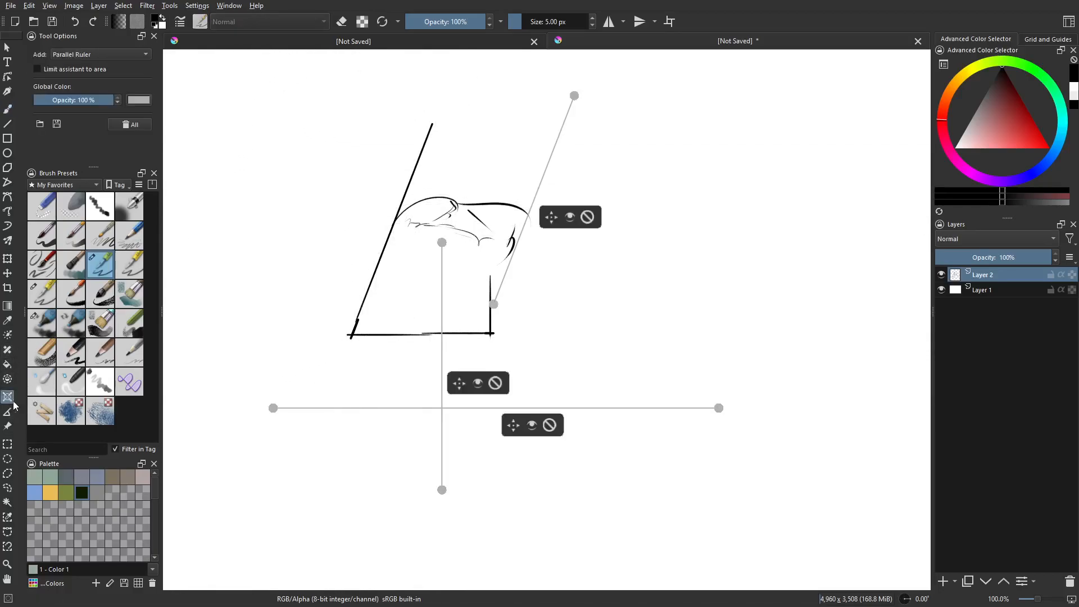
{"action": "left_click", "coordinate": [496, 383]}
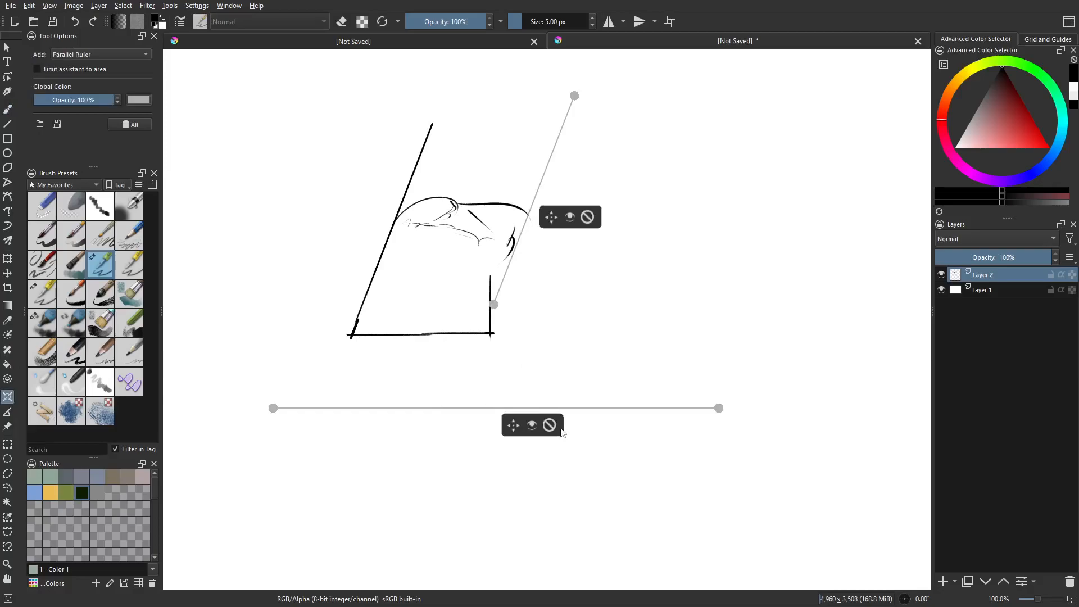
{"action": "left_click", "coordinate": [568, 421]}
{"action": "left_click", "coordinate": [588, 220]}
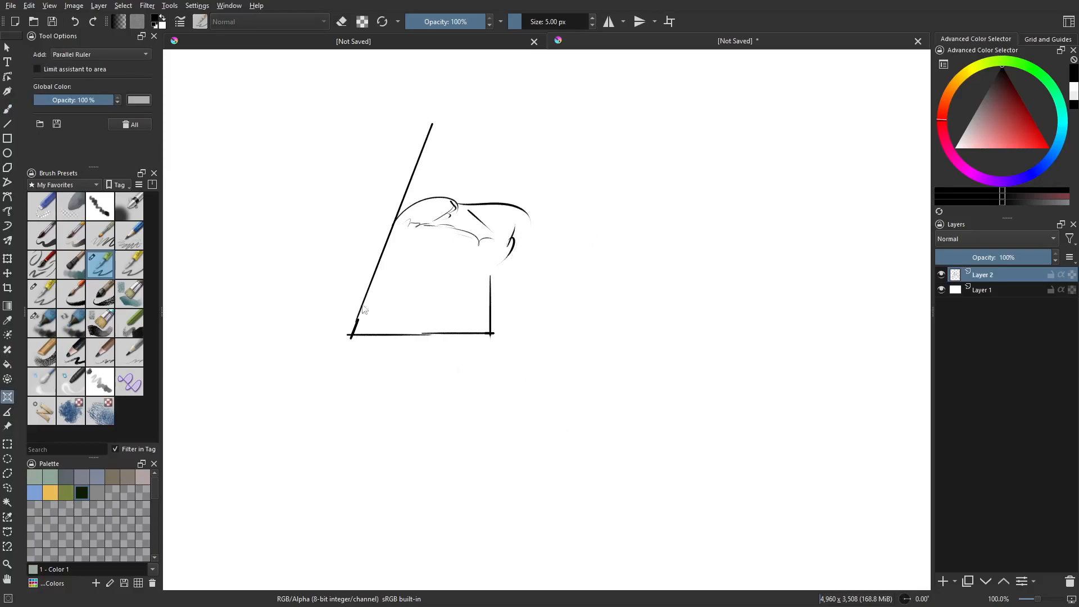
Place a 2 Point Perspective assistant with vanishing points beyond both sides of the page and its horizon across the page's lower part
{"action": "left_click", "coordinate": [111, 55]}
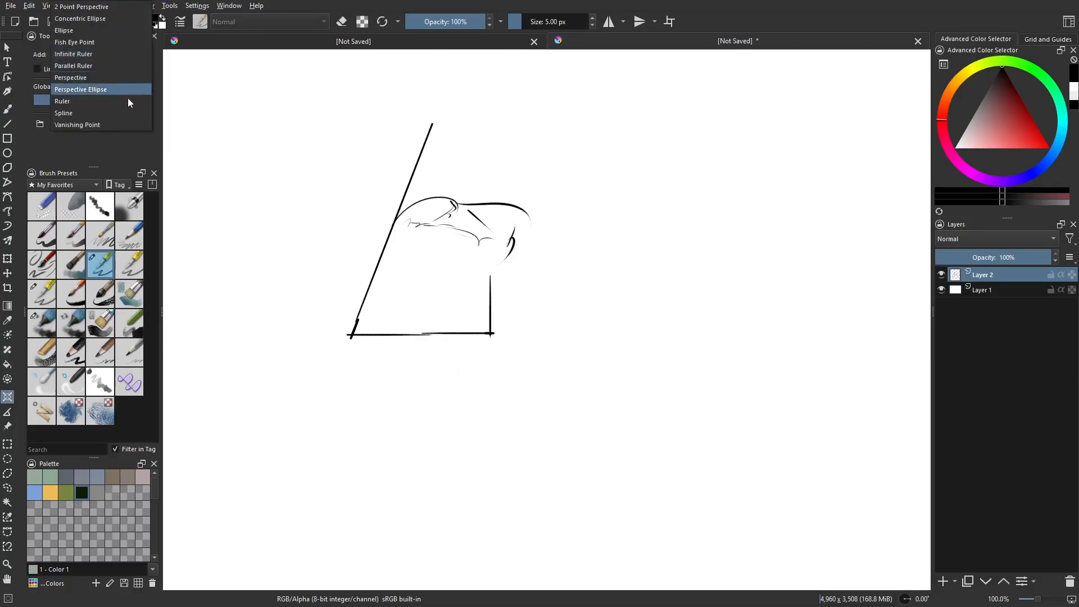
{"action": "left_click", "coordinate": [115, 15]}
{"action": "scroll", "coordinate": [616, 359], "scroll_direction": "down", "scroll_amount": 4}
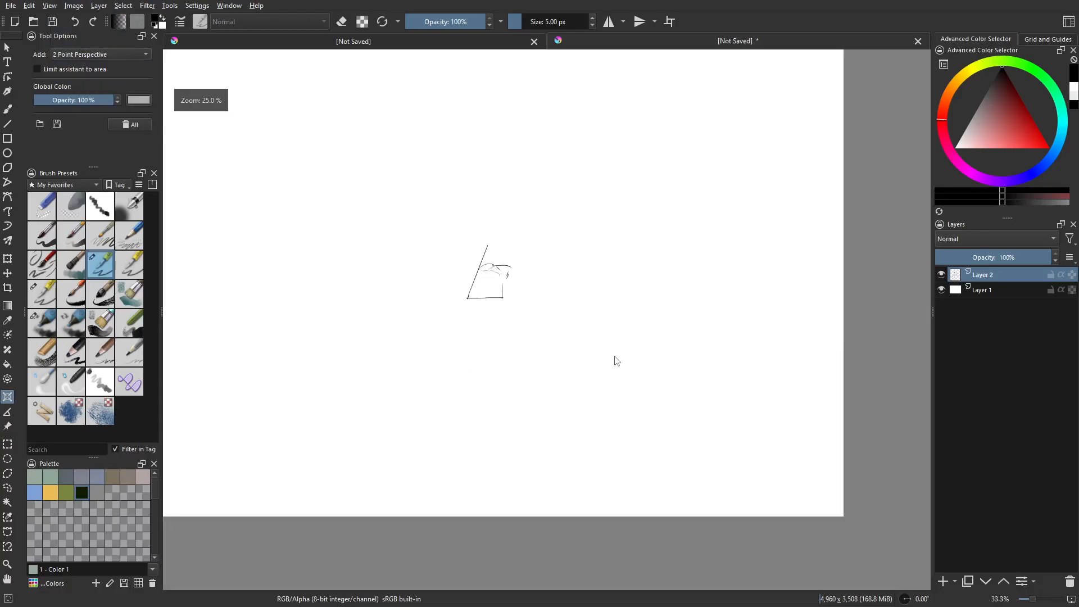
{"action": "scroll", "coordinate": [439, 366], "scroll_direction": "down", "scroll_amount": 2}
{"action": "scroll", "coordinate": [503, 357], "scroll_direction": "down", "scroll_amount": 3}
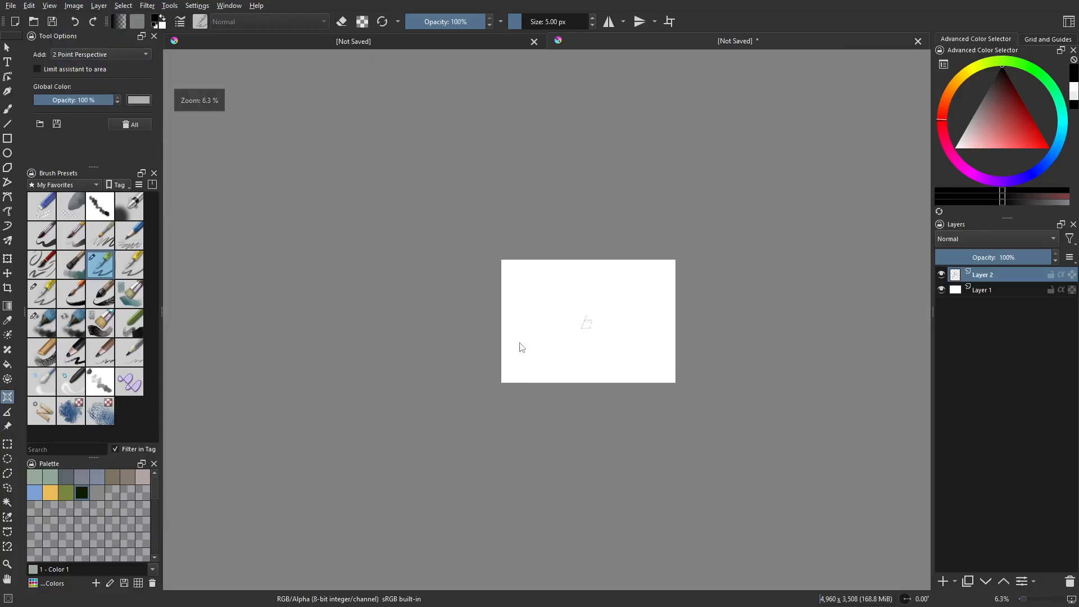
{"action": "left_click", "coordinate": [284, 355]}
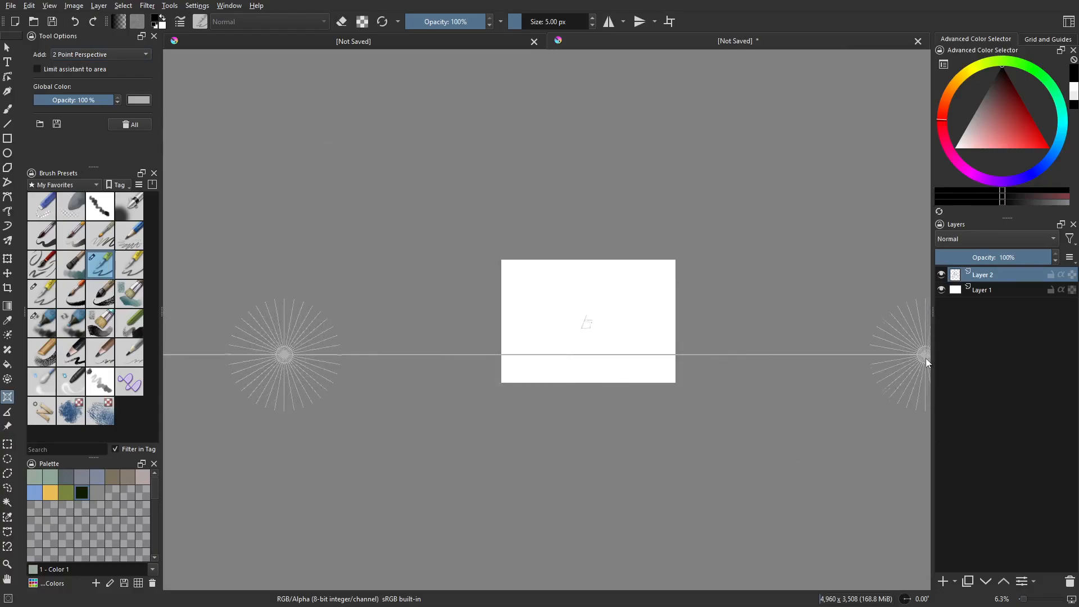
{"action": "left_click", "coordinate": [909, 356]}
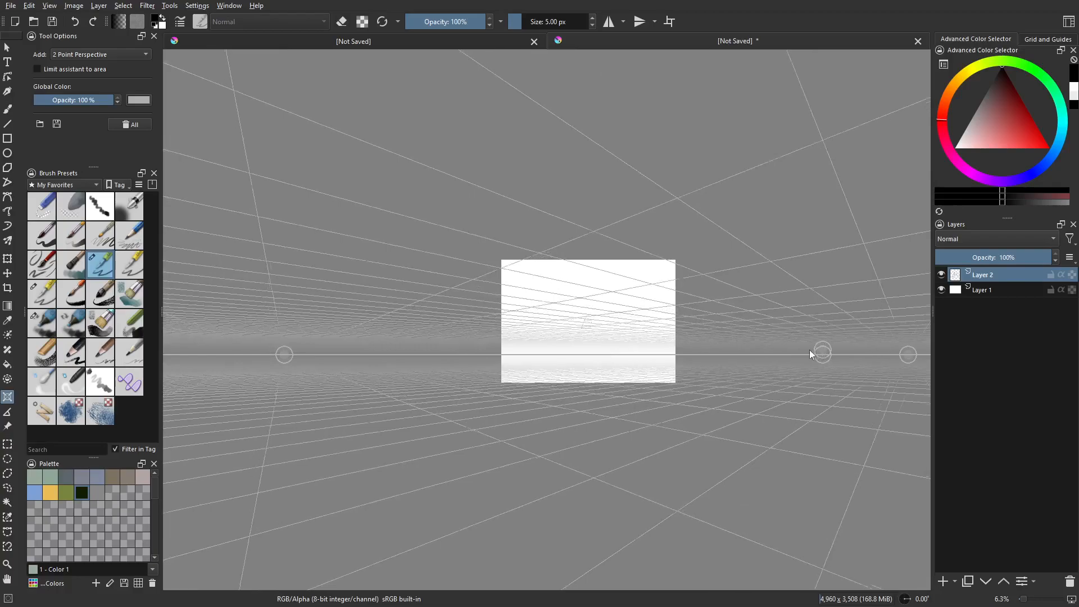
{"action": "left_click", "coordinate": [634, 357]}
{"action": "scroll", "coordinate": [672, 427], "scroll_direction": "up", "scroll_amount": 4}
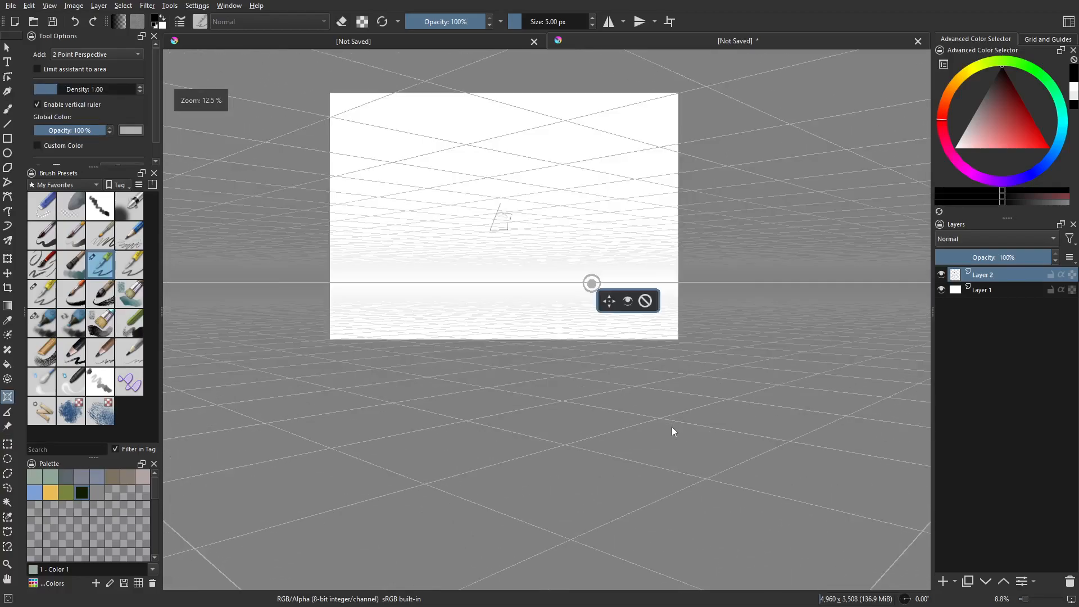
Rotate the canvas and reset its rotation to 0°
{"action": "left_click_drag", "start_coordinate": [453, 277], "coordinate": [548, 425]}
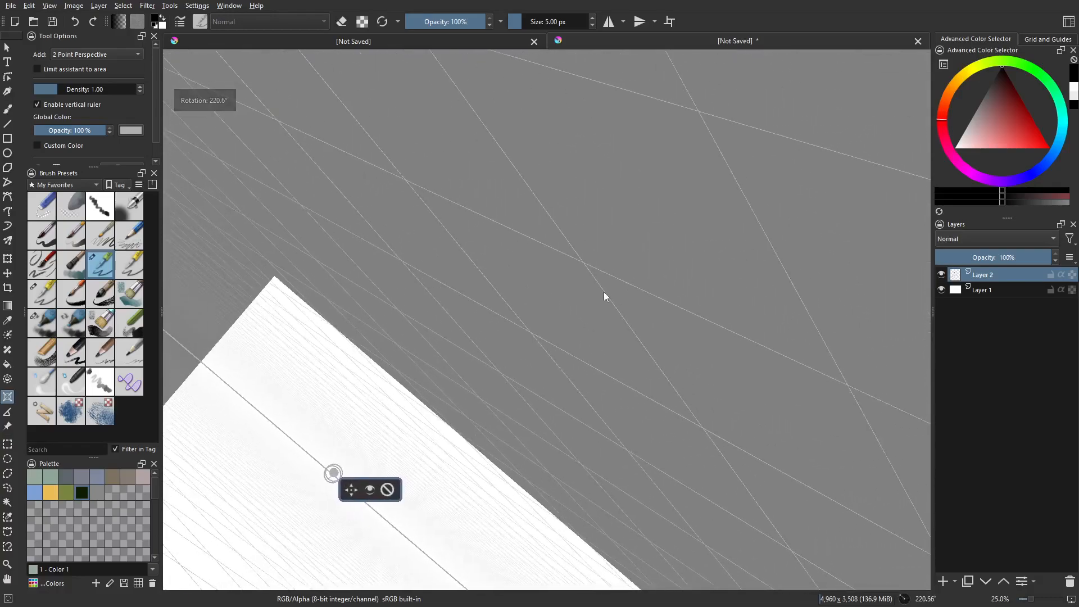
{"action": "key", "text": "b"}
{"action": "right_click", "coordinate": [588, 285]}
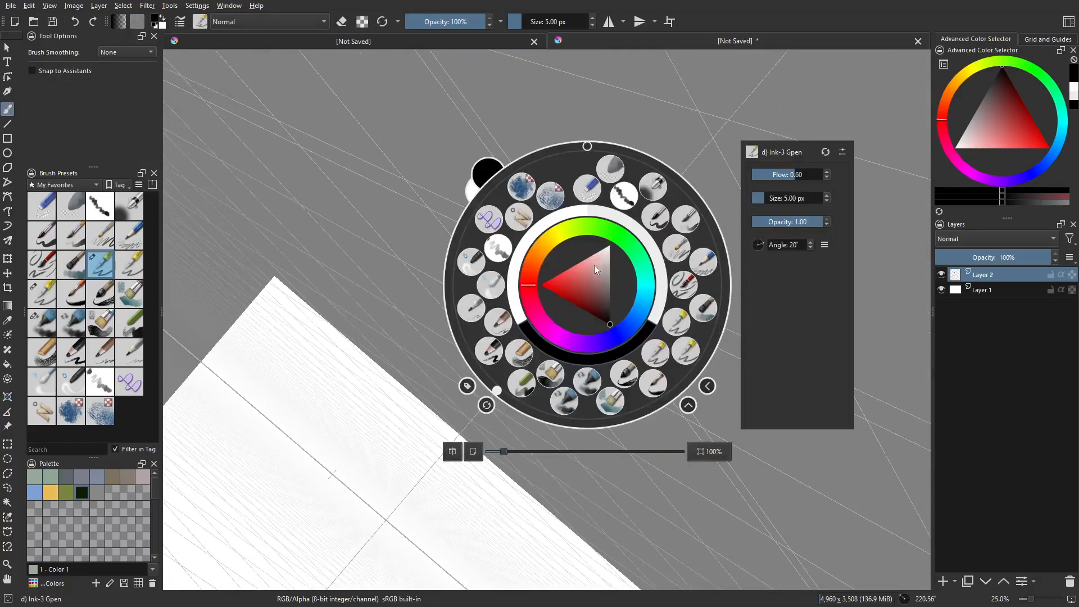
{"action": "left_click", "coordinate": [587, 147]}
{"action": "right_click", "coordinate": [587, 147]}
{"action": "left_click_drag", "start_coordinate": [520, 236], "coordinate": [562, 258]}
{"action": "right_click", "coordinate": [562, 259]}
{"action": "left_click", "coordinate": [561, 123]}
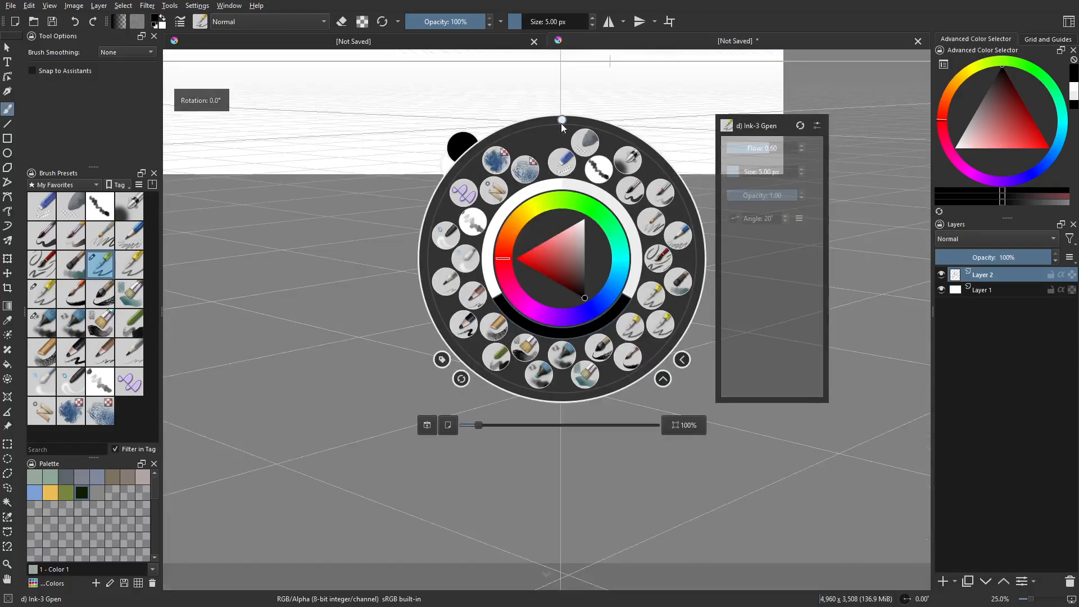
Examine the two-point perspective grid and the brush preview lines around the horizon on the page
{"action": "left_click", "coordinate": [333, 243]}
{"action": "left_click_drag", "start_coordinate": [333, 244], "coordinate": [568, 496]}
{"action": "scroll", "coordinate": [466, 267], "scroll_direction": "up", "scroll_amount": 1}
{"action": "scroll", "coordinate": [575, 304], "scroll_direction": "down", "scroll_amount": 1}
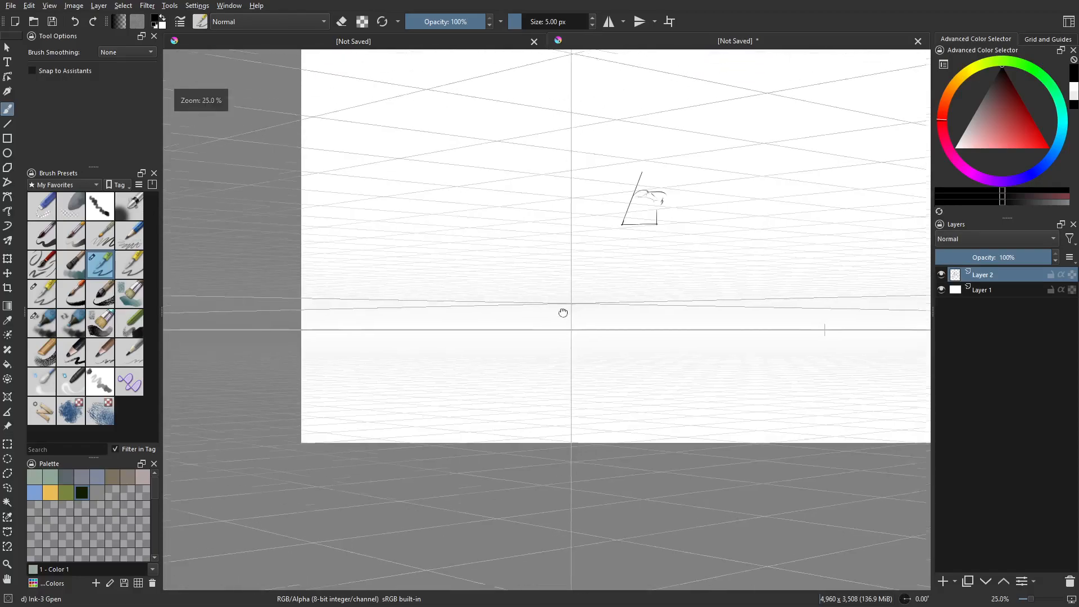
{"action": "scroll", "coordinate": [575, 304], "scroll_direction": "up", "scroll_amount": 1}
{"action": "scroll", "coordinate": [506, 323], "scroll_direction": "down", "scroll_amount": 2}
{"action": "mouse_move", "coordinate": [499, 328]}
{"action": "left_mouse_down"}
{"action": "mouse_move", "coordinate": [464, 332]}
{"action": "mouse_move", "coordinate": [611, 298]}
{"action": "left_mouse_up"}
{"action": "scroll", "coordinate": [510, 309], "scroll_direction": "up", "scroll_amount": 1}
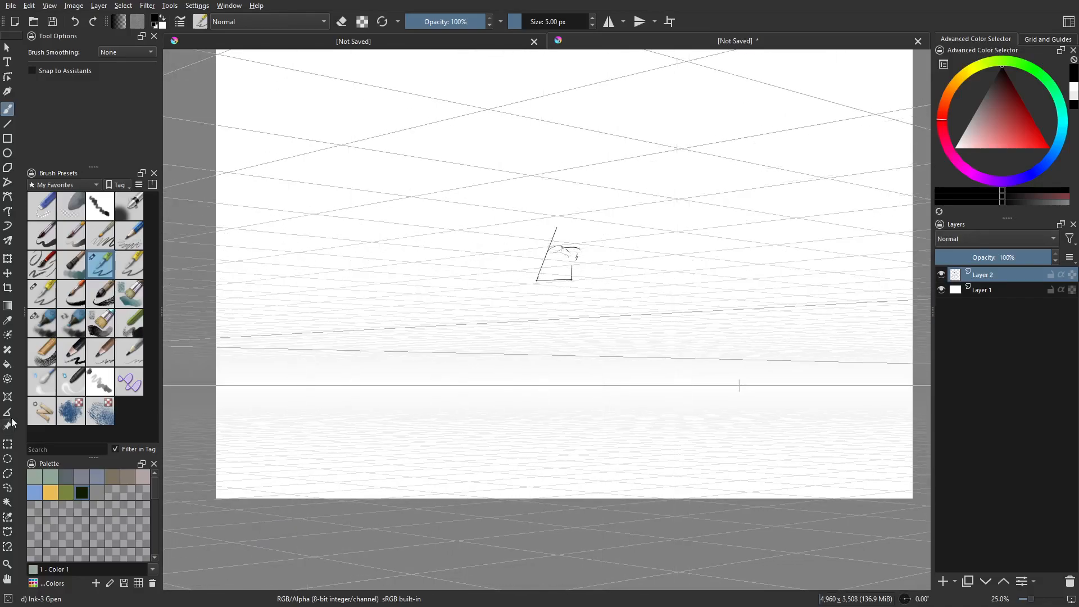
Set the assistants' global color to near-black #060606 and their opacity to 100%
{"action": "left_click", "coordinate": [8, 397]}
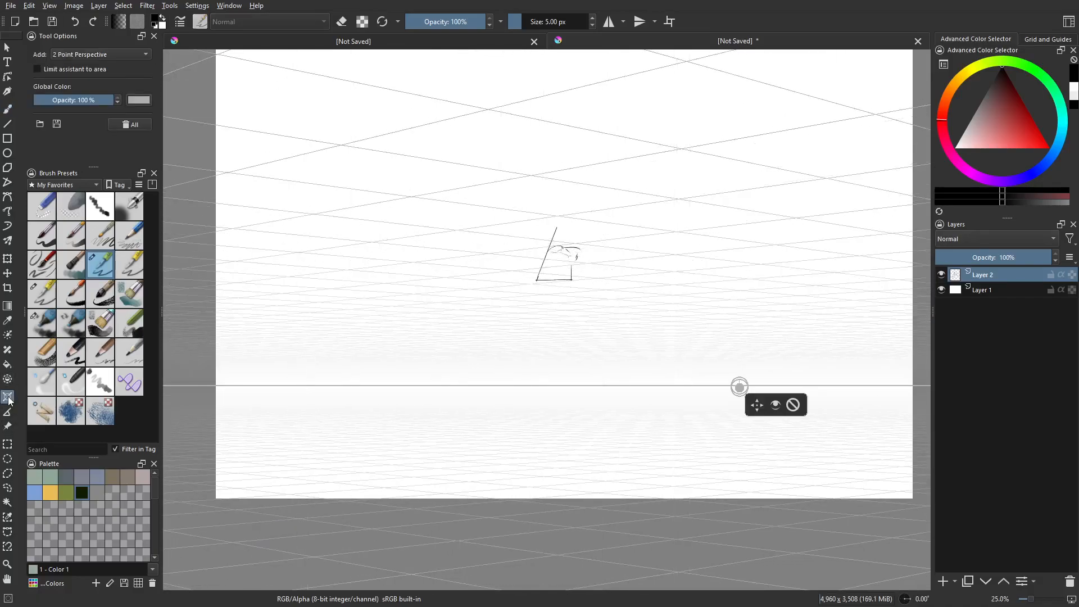
{"action": "mouse_move", "coordinate": [93, 99]}
{"action": "left_mouse_down"}
{"action": "mouse_move", "coordinate": [19, 105]}
{"action": "mouse_move", "coordinate": [74, 102]}
{"action": "left_mouse_up"}
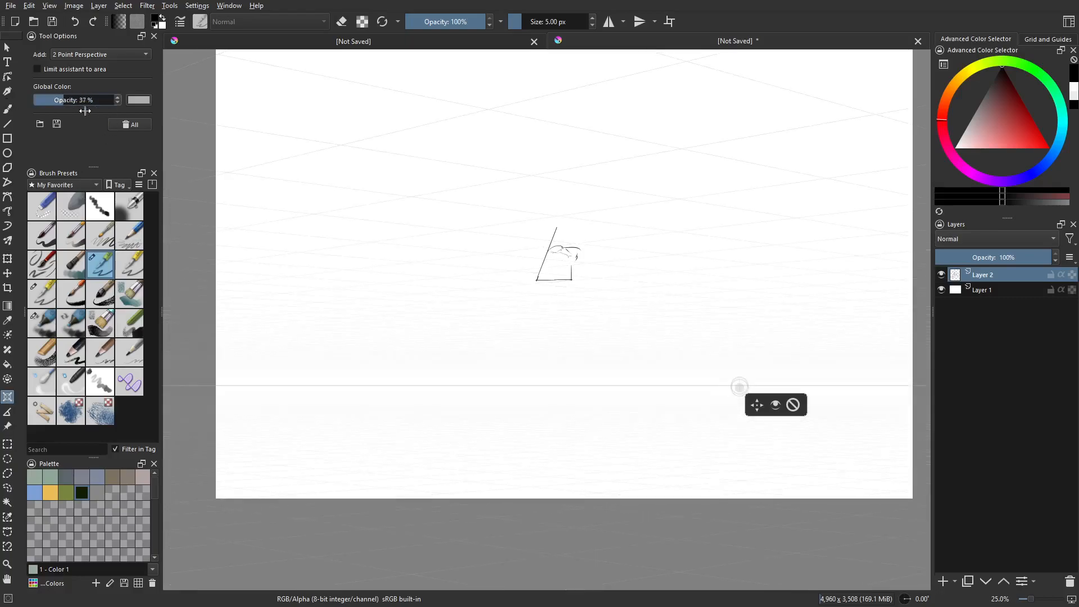
{"action": "left_click", "coordinate": [138, 99]}
{"action": "left_click", "coordinate": [673, 313]}
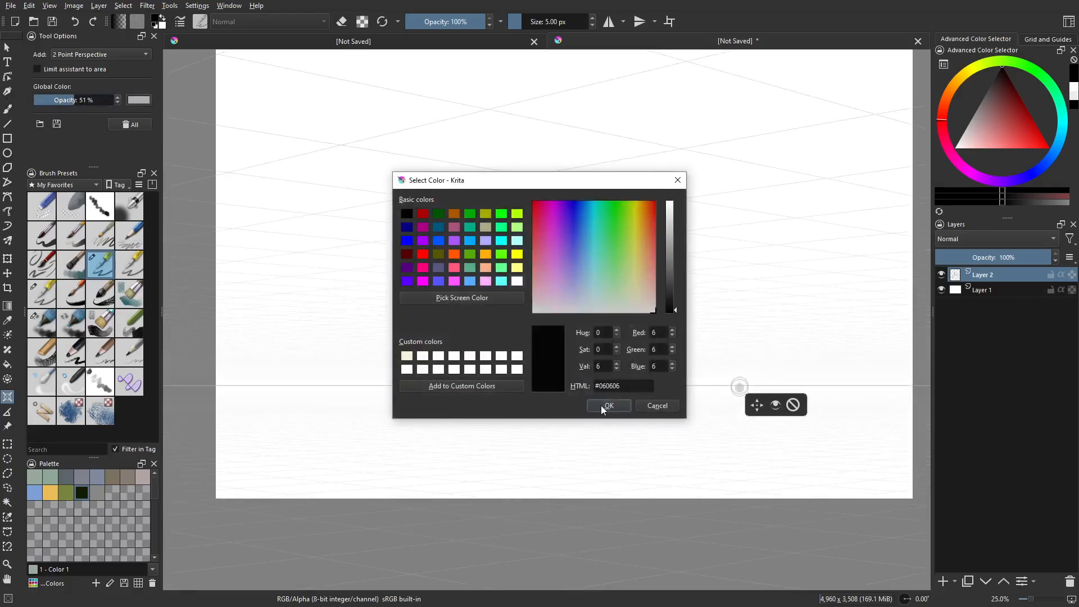
{"action": "left_click", "coordinate": [602, 407]}
{"action": "left_click_drag", "start_coordinate": [71, 100], "coordinate": [114, 100]}
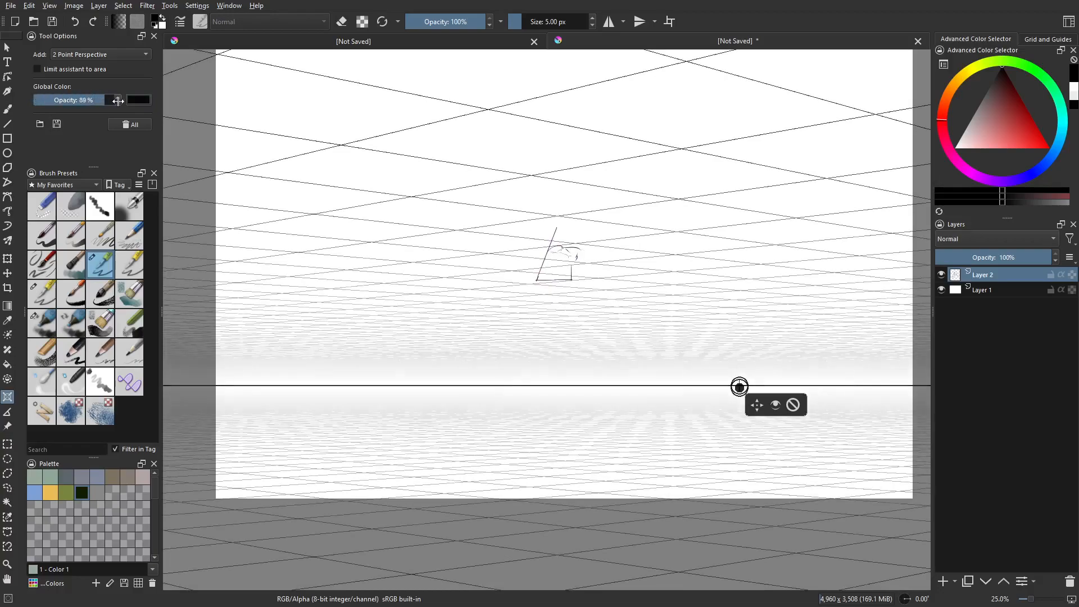
Select the two-point perspective assistant and set its grid density to 0.70
{"action": "scroll", "coordinate": [556, 457], "scroll_direction": "up", "scroll_amount": 4}
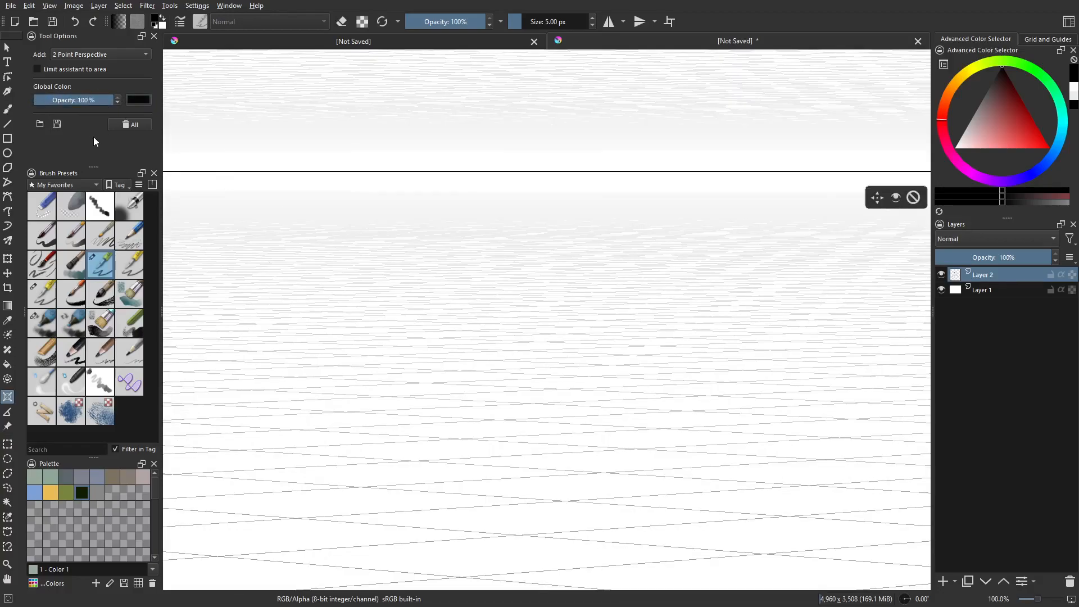
{"action": "scroll", "coordinate": [360, 250], "scroll_direction": "down", "scroll_amount": 2}
{"action": "left_click_drag", "start_coordinate": [553, 284], "coordinate": [535, 390]}
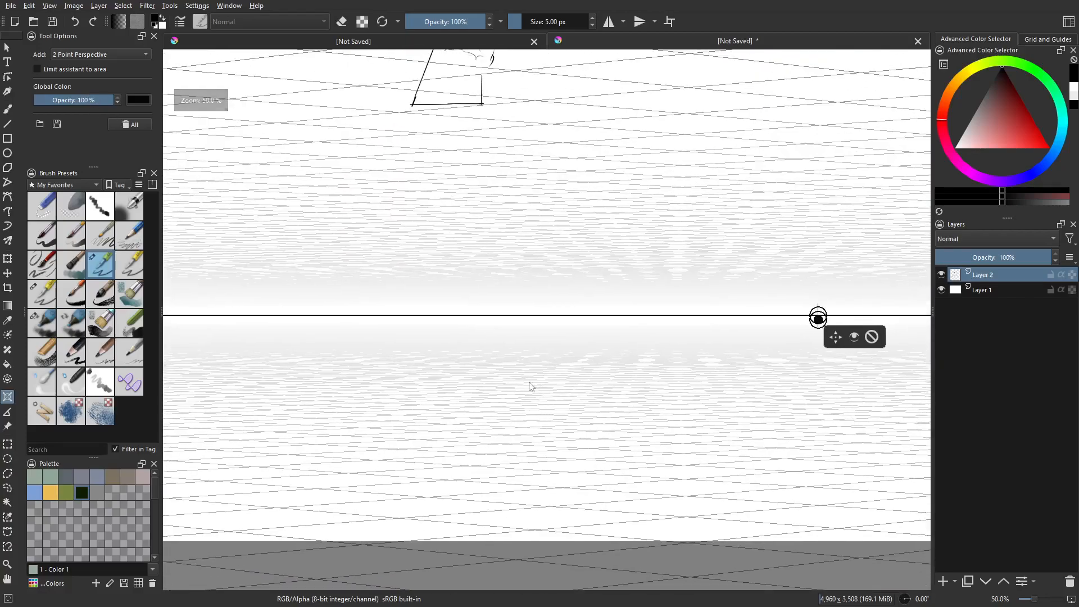
{"action": "left_click", "coordinate": [832, 336]}
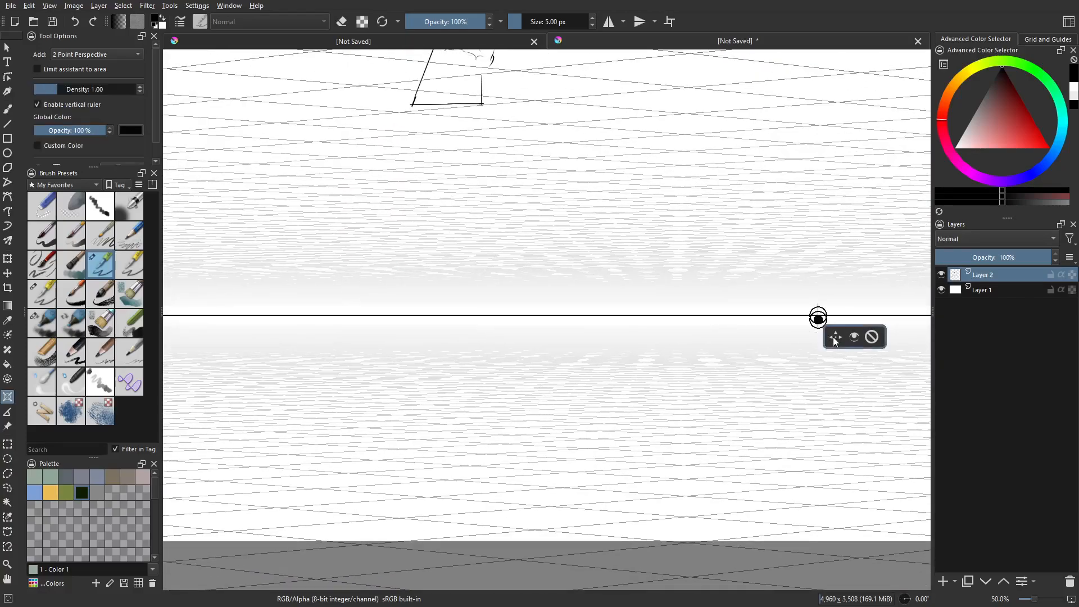
{"action": "left_click_drag", "start_coordinate": [67, 85], "coordinate": [45, 97]}
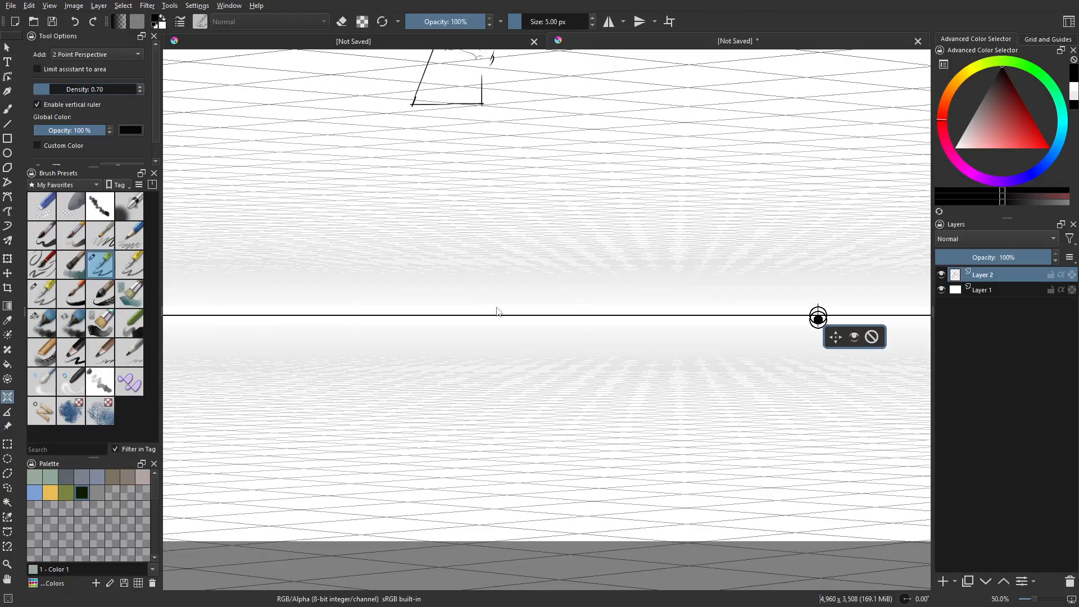
Activate the freehand brush and hide the painting assistants while keeping the assistant previews shown
{"action": "left_click", "coordinate": [7, 108]}
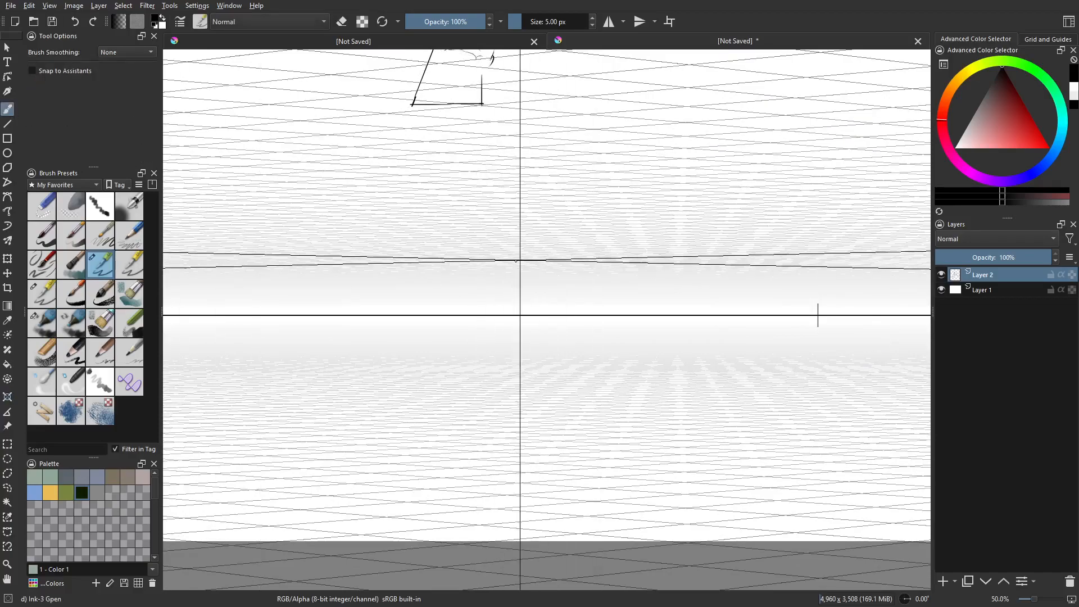
{"action": "left_click", "coordinate": [56, 7]}
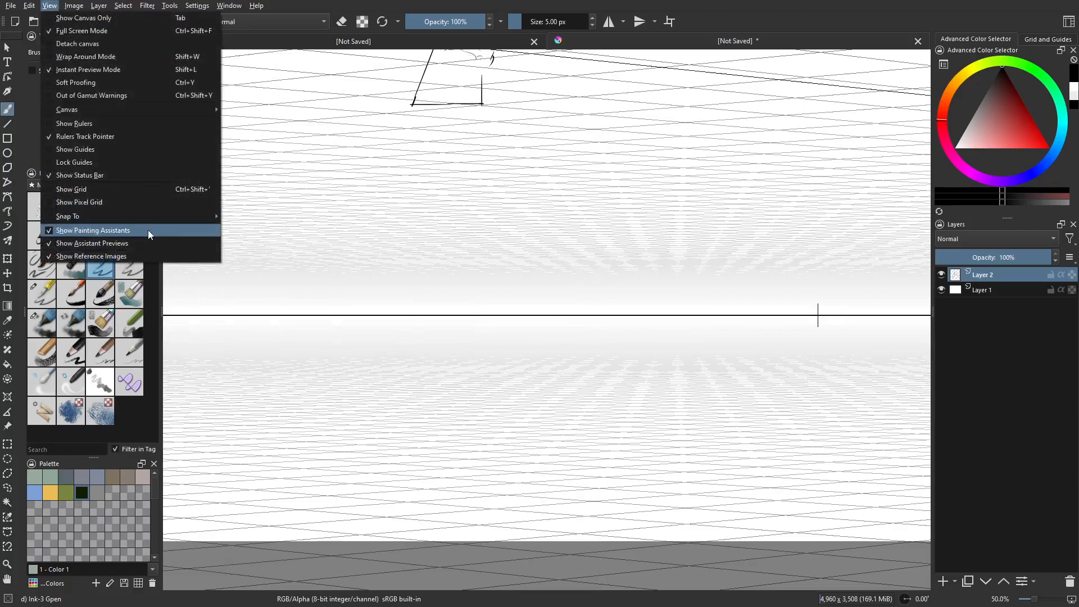
{"action": "left_click", "coordinate": [150, 230]}
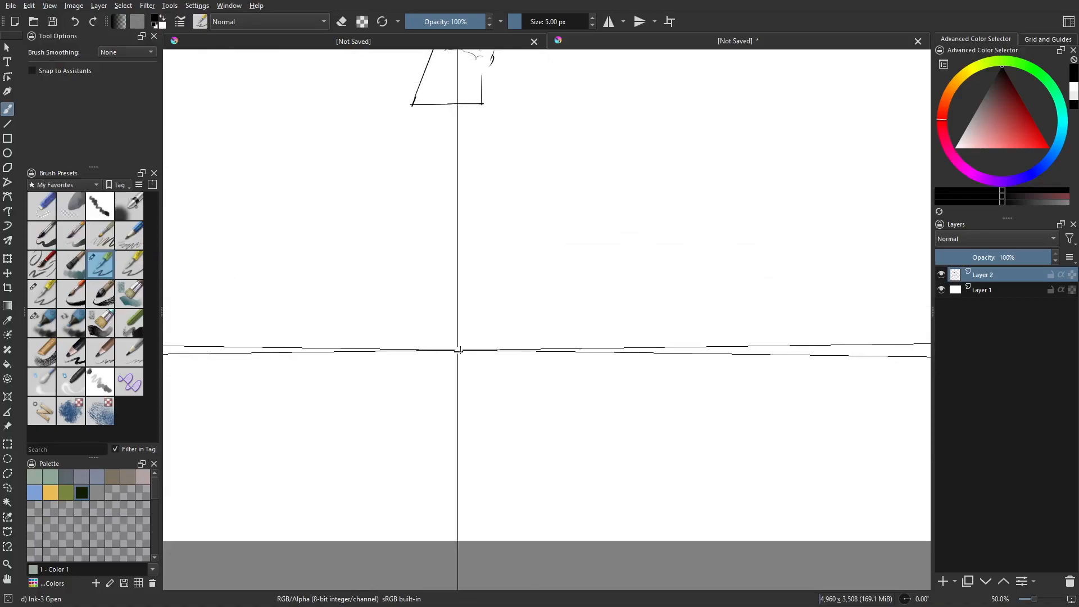
Draw unsnapped test strokes on the empty lower part of the page and undo them
{"action": "left_click_drag", "start_coordinate": [543, 368], "coordinate": [635, 328]}
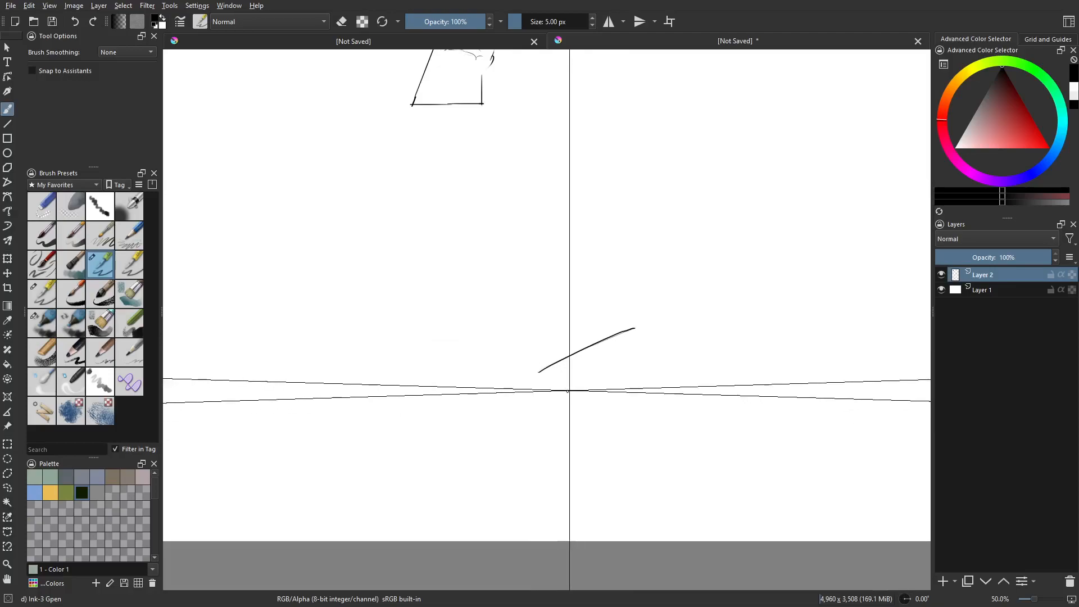
{"action": "key", "text": "ctrl+z"}
{"action": "left_click_drag", "start_coordinate": [712, 351], "coordinate": [520, 373]}
{"action": "key", "text": "ctrl+z"}
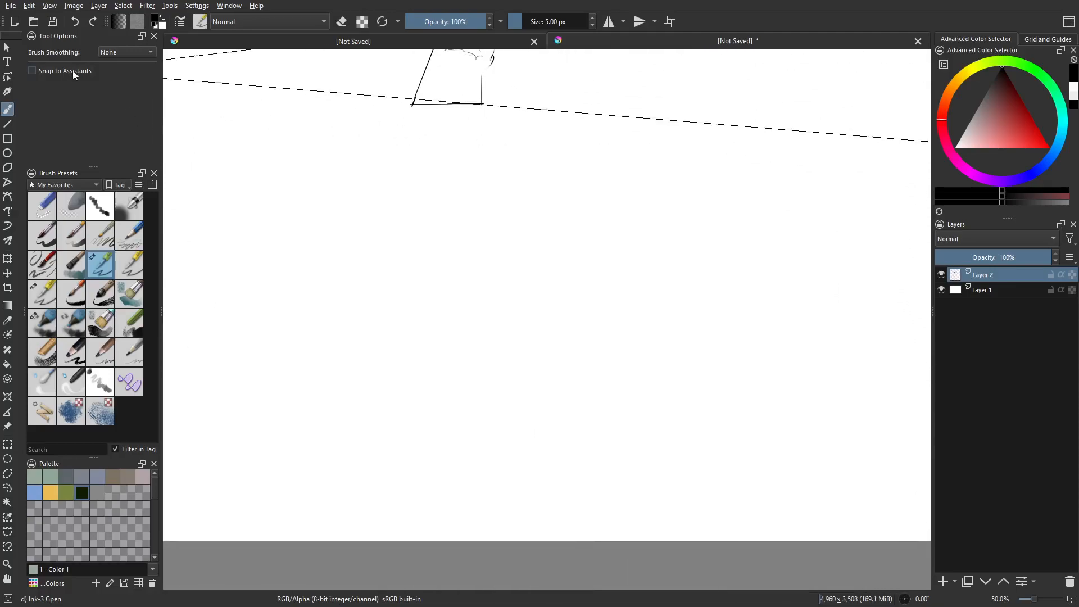
Enable Snap to Assistants for the brush, draw one long snapped perspective stroke, and undo it
{"action": "left_click", "coordinate": [73, 70]}
{"action": "left_click_drag", "start_coordinate": [703, 353], "coordinate": [385, 358]}
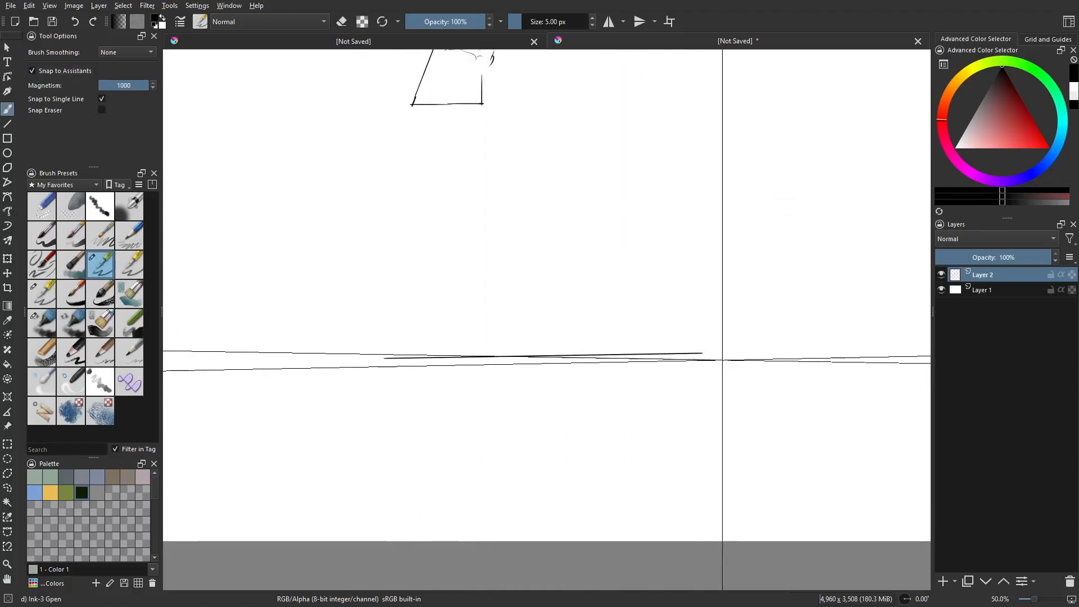
{"action": "key", "text": "ctrl+z"}
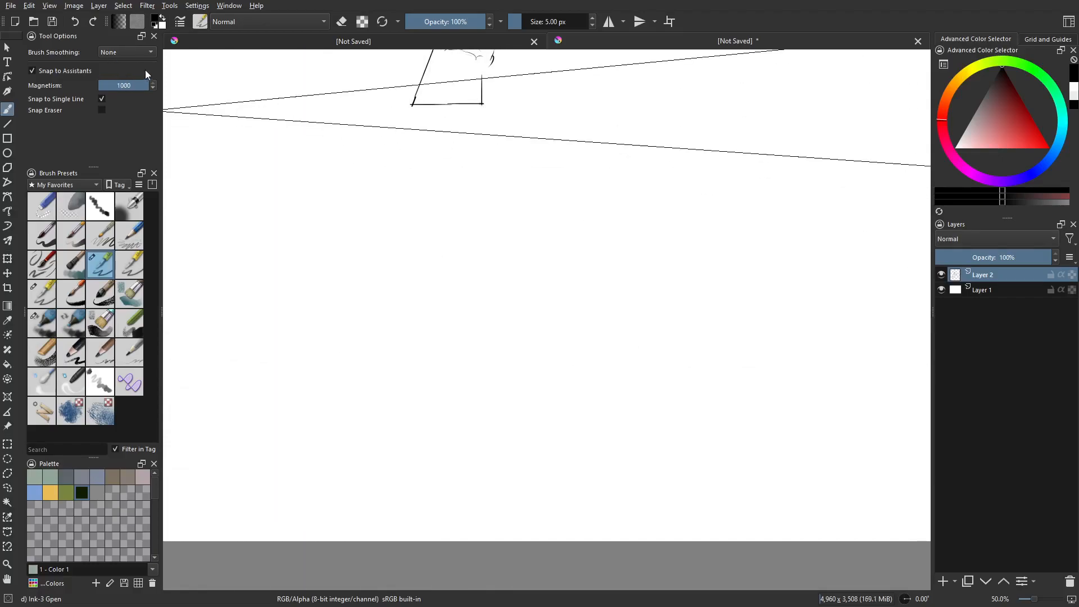
Turn off the assistant previews, and draw and undo three test strokes with snapping on and the guides hidden
{"action": "left_click", "coordinate": [51, 7]}
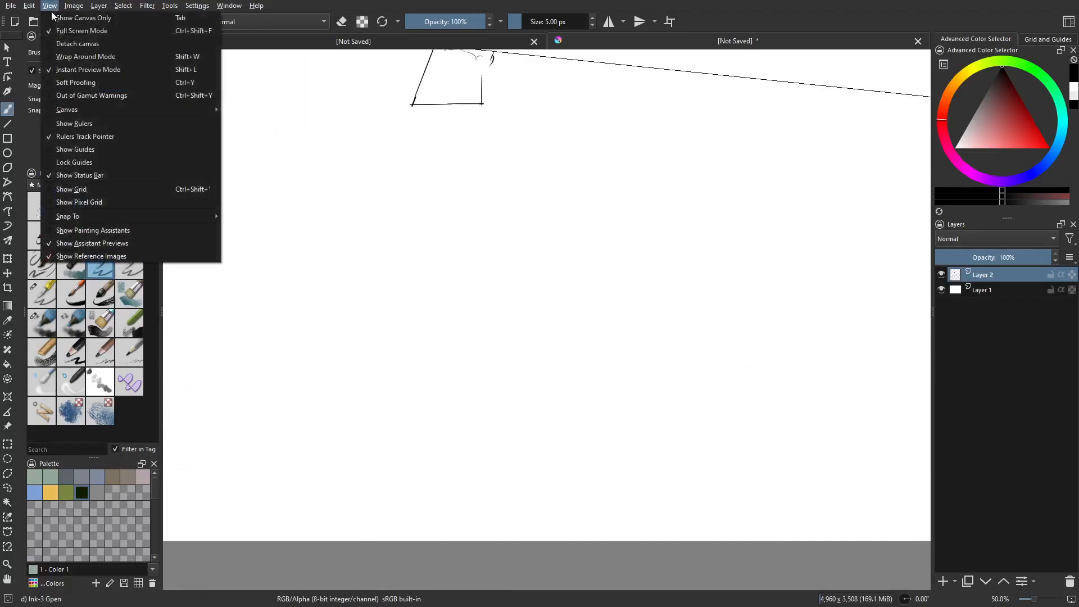
{"action": "left_click", "coordinate": [128, 244]}
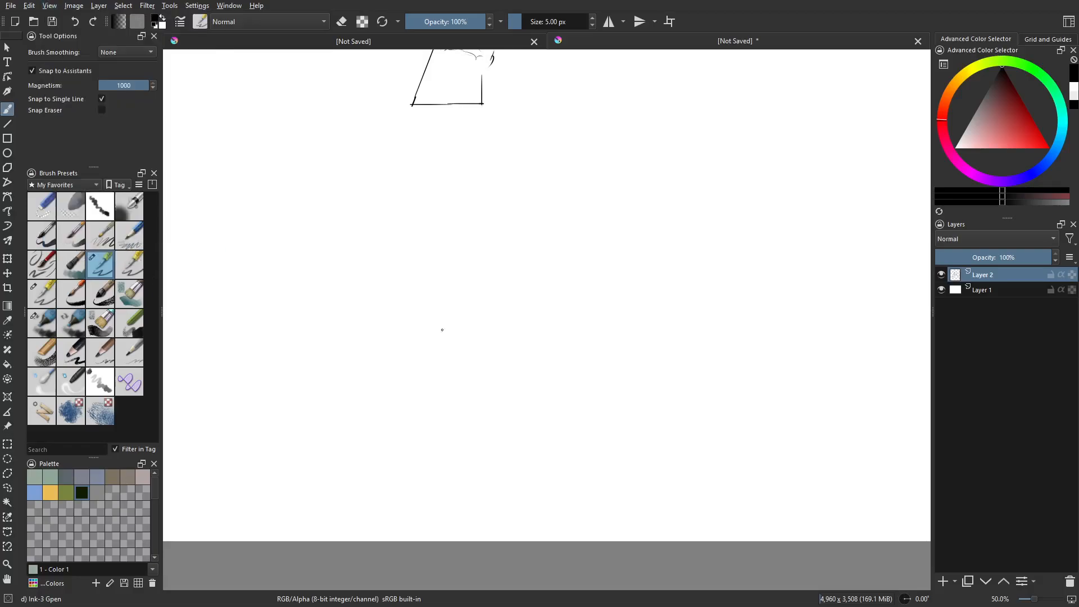
{"action": "left_click_drag", "start_coordinate": [494, 344], "coordinate": [696, 345]}
{"action": "left_click_drag", "start_coordinate": [493, 344], "coordinate": [600, 343]}
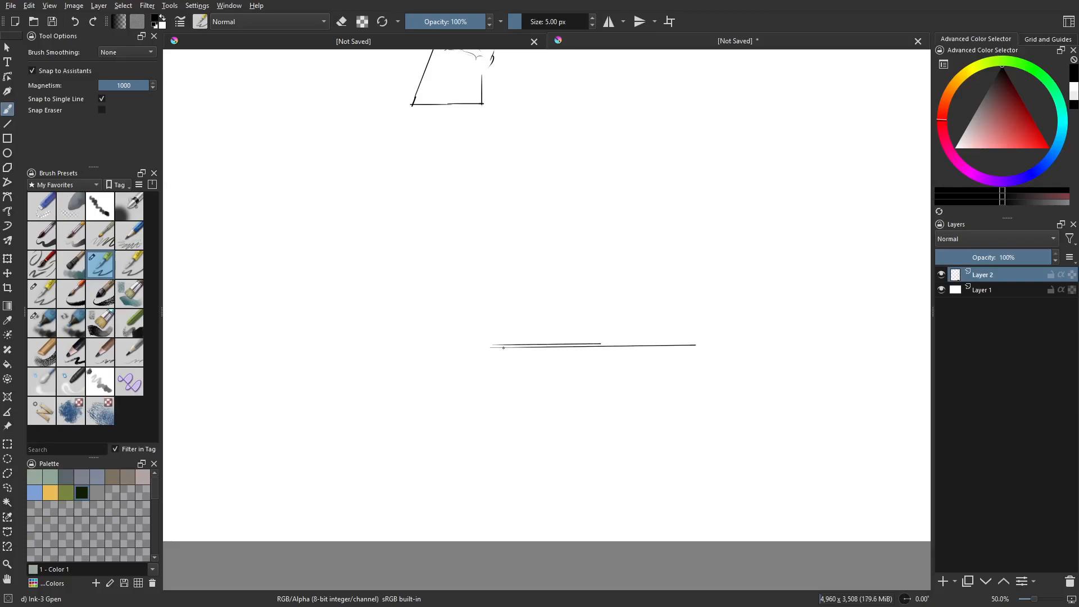
{"action": "left_click_drag", "start_coordinate": [506, 349], "coordinate": [589, 390]}
{"action": "key", "text": "ctrl+z"}
{"action": "key", "text": "ctrl+z"}
{"action": "key", "text": "ctrl+z"}
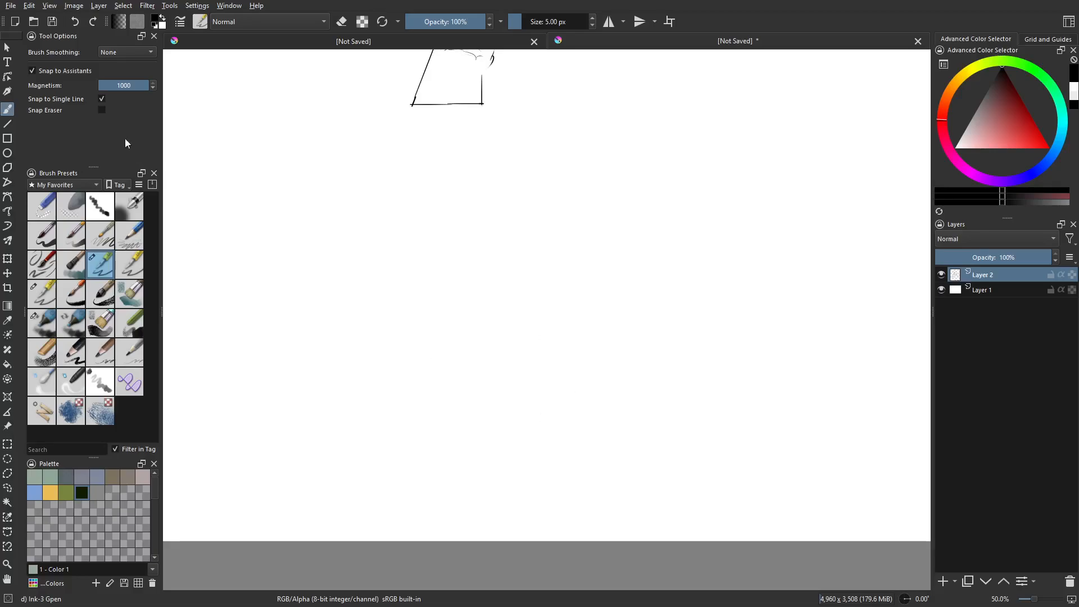
Show the painting assistants again and draw snapped perspective test strokes below the horizon line
{"action": "left_click", "coordinate": [50, 6]}
{"action": "left_click", "coordinate": [135, 232]}
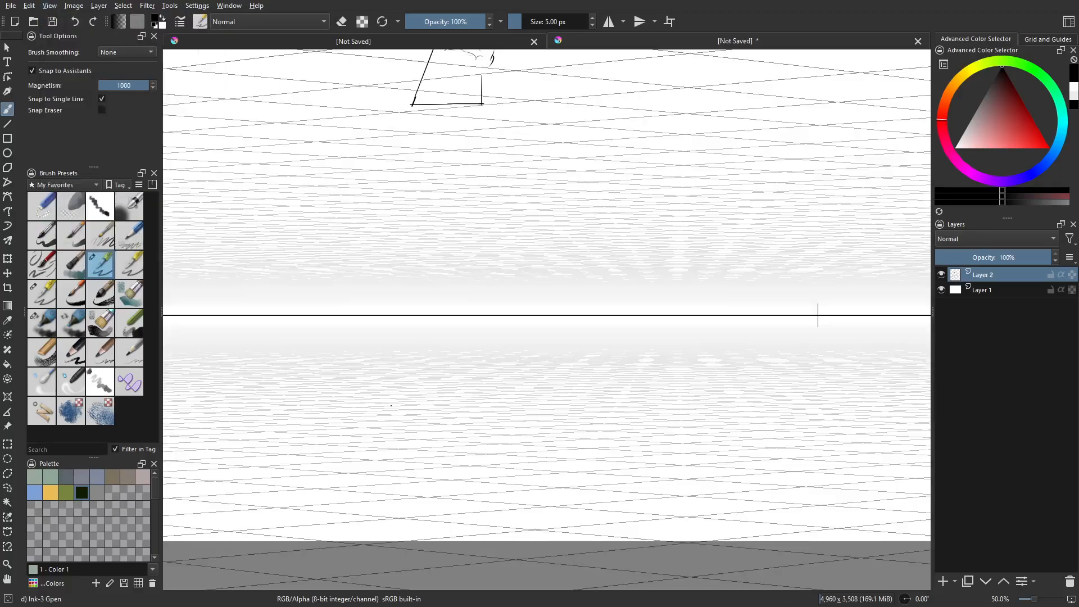
{"action": "left_click_drag", "start_coordinate": [422, 413], "coordinate": [542, 406]}
{"action": "mouse_move", "coordinate": [465, 411]}
{"action": "left_mouse_down"}
{"action": "mouse_move", "coordinate": [564, 407]}
{"action": "mouse_move", "coordinate": [592, 432]}
{"action": "mouse_move", "coordinate": [533, 414]}
{"action": "mouse_move", "coordinate": [731, 411]}
{"action": "left_mouse_up"}
{"action": "key", "text": "ctrl+z"}
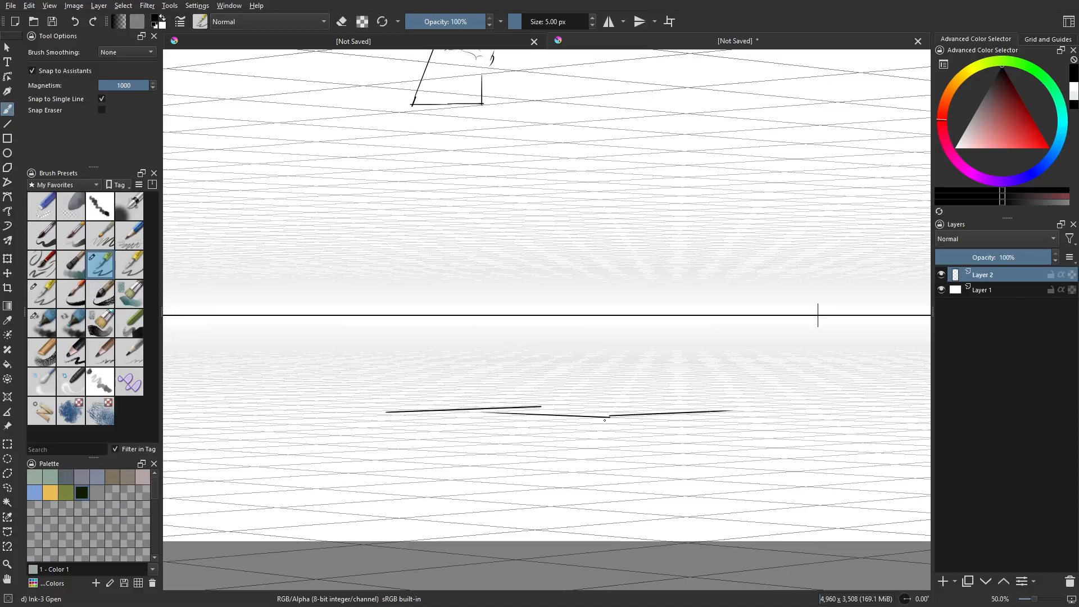
Draw further snapped test strokes across and above the horizon, and undo all the perspective test strokes
{"action": "left_click_drag", "start_coordinate": [543, 400], "coordinate": [556, 309]}
{"action": "key", "text": "ctrl+z"}
{"action": "left_click_drag", "start_coordinate": [493, 257], "coordinate": [554, 256]}
{"action": "key", "text": "ctrl+z"}
{"action": "key", "text": "ctrl+z"}
{"action": "key", "text": "ctrl+z"}
{"action": "key", "text": "ctrl+z"}
{"action": "key", "text": "ctrl+z"}
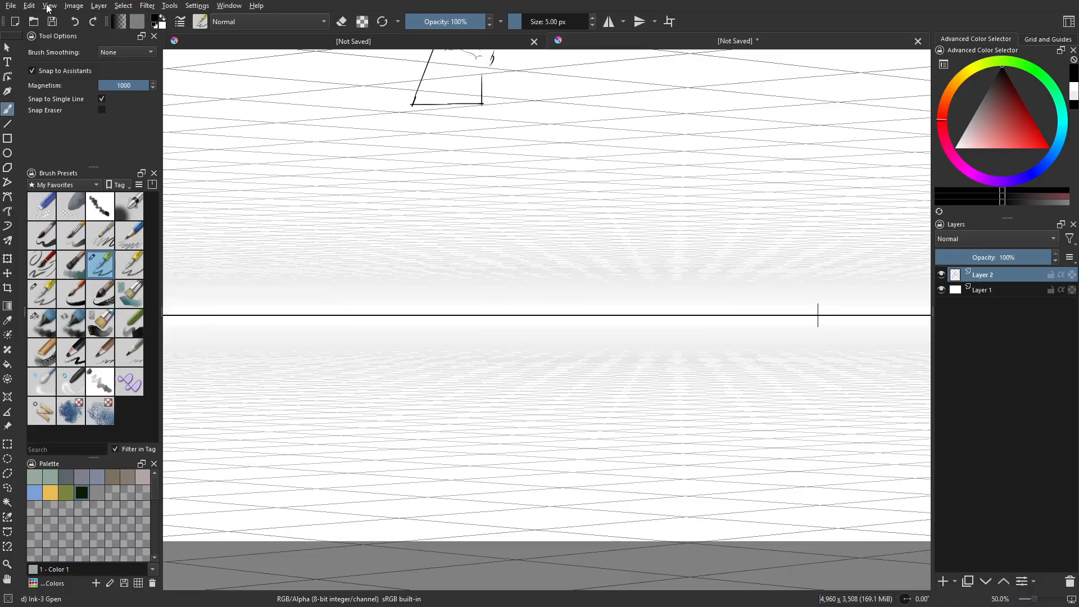
Delete the two-point perspective assistant from the canvas
{"action": "left_click", "coordinate": [8, 397]}
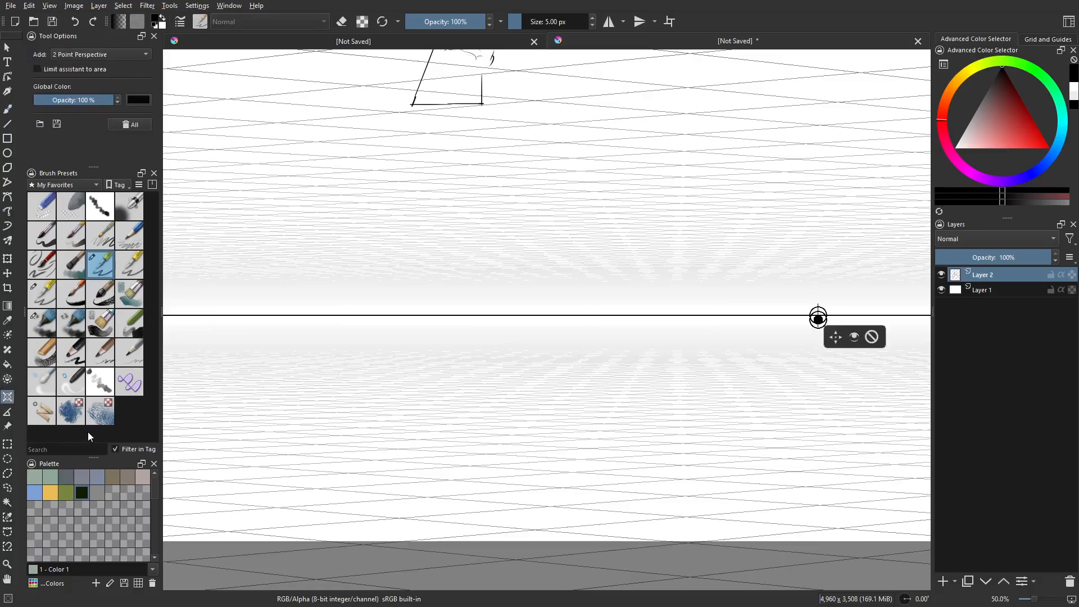
{"action": "left_click", "coordinate": [877, 336]}
{"action": "scroll", "coordinate": [337, 477], "scroll_direction": "down", "scroll_amount": 2}
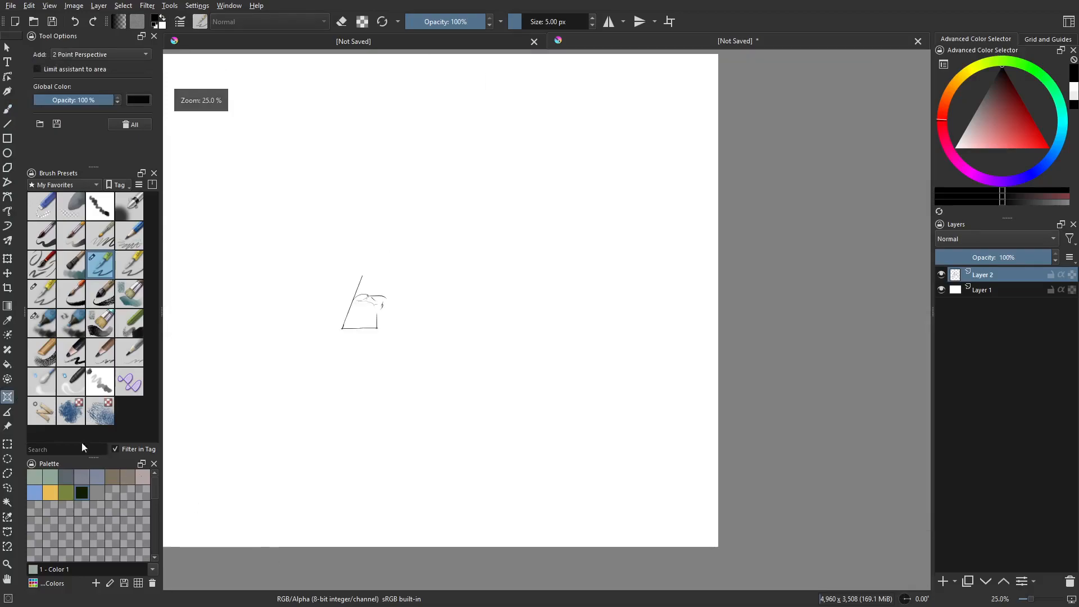
Choose Parallel Ruler as the type of painting assistant to add
{"action": "mouse_move", "coordinate": [432, 410]}
{"action": "left_mouse_down"}
{"action": "mouse_move", "coordinate": [598, 404]}
{"action": "mouse_move", "coordinate": [638, 426]}
{"action": "left_mouse_up"}
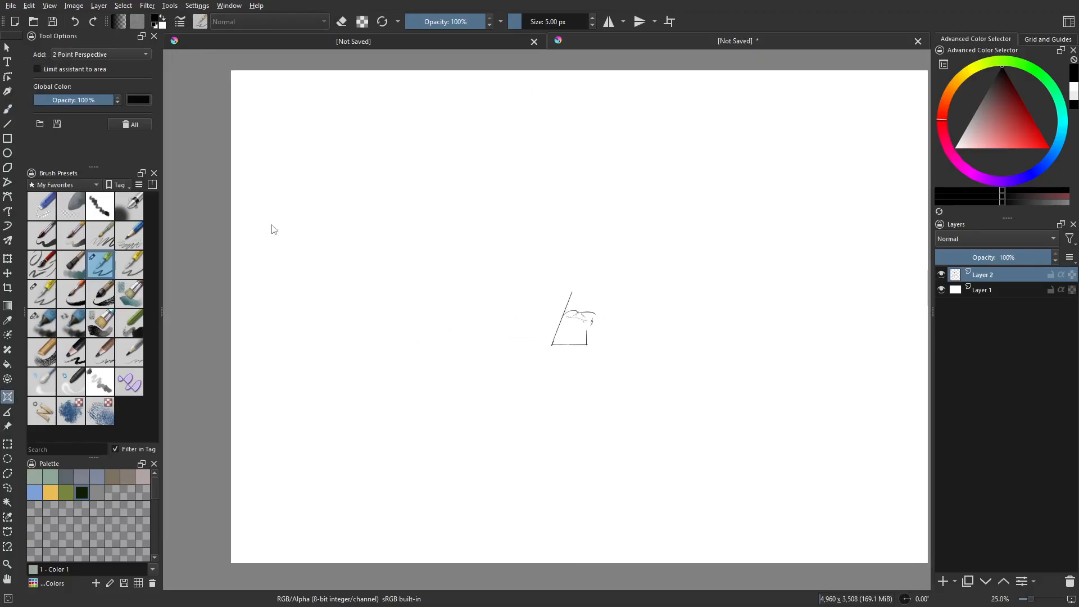
{"action": "left_click", "coordinate": [123, 55]}
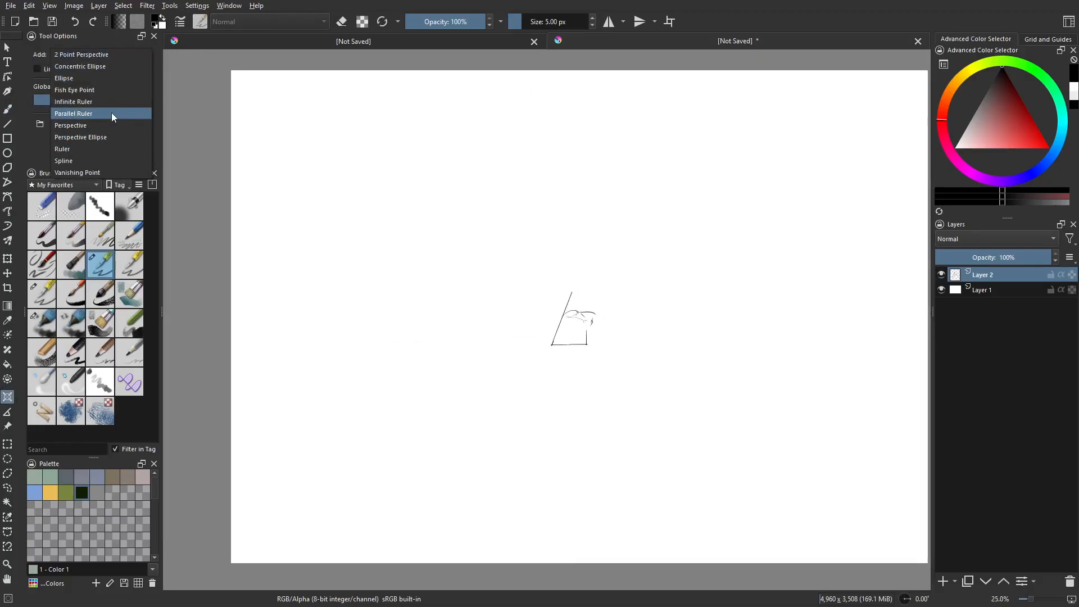
{"action": "left_click", "coordinate": [116, 117]}
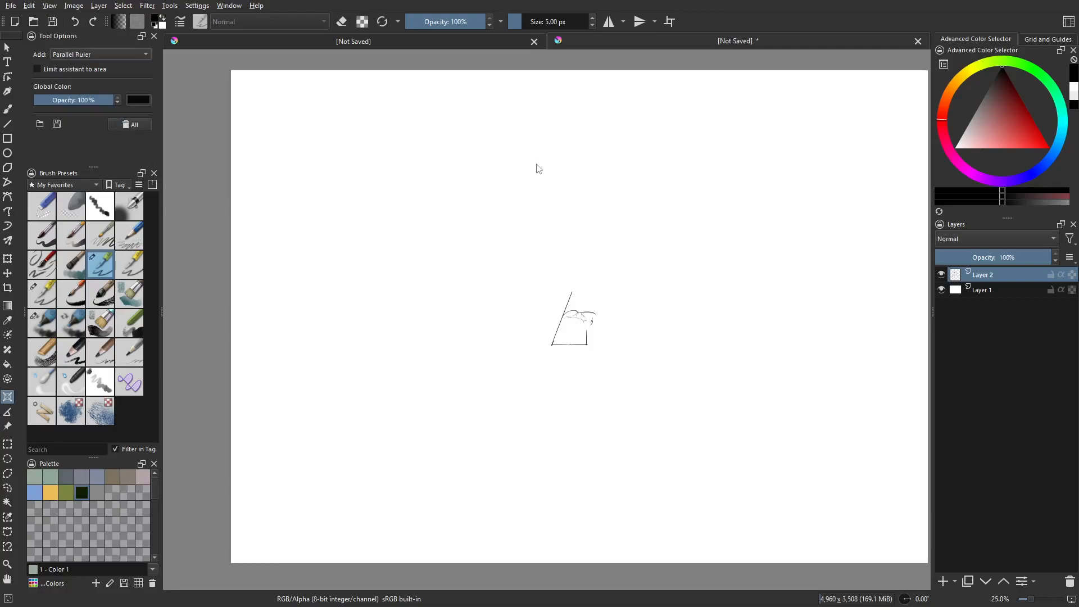
Show the isometric grid on the canvas and check its angle and spacing settings
{"action": "left_click", "coordinate": [50, 6]}
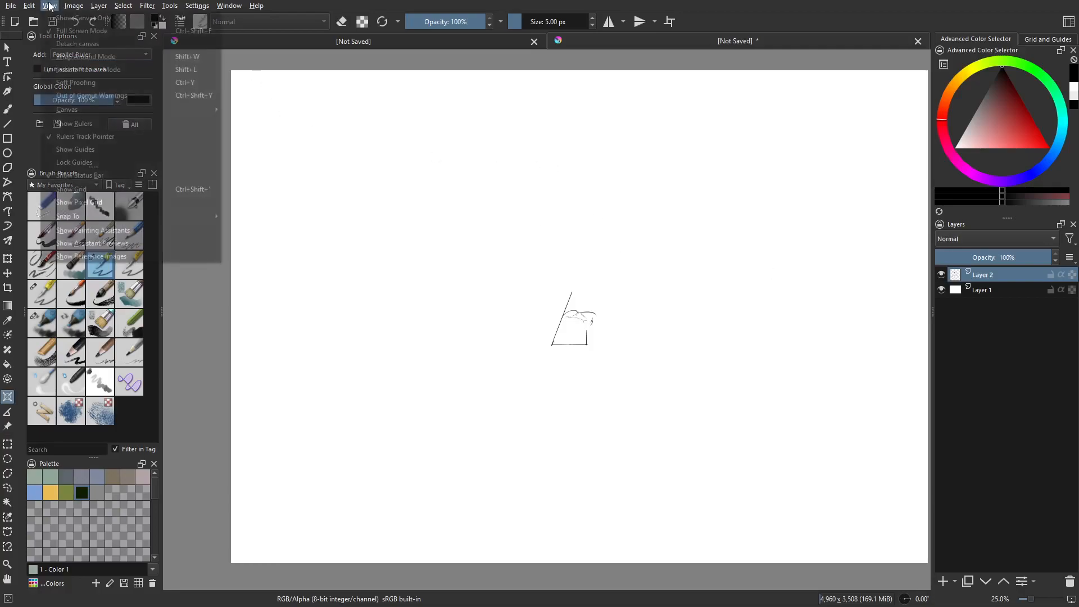
{"action": "left_click", "coordinate": [124, 193]}
{"action": "scroll", "coordinate": [584, 377], "scroll_direction": "up", "scroll_amount": 2}
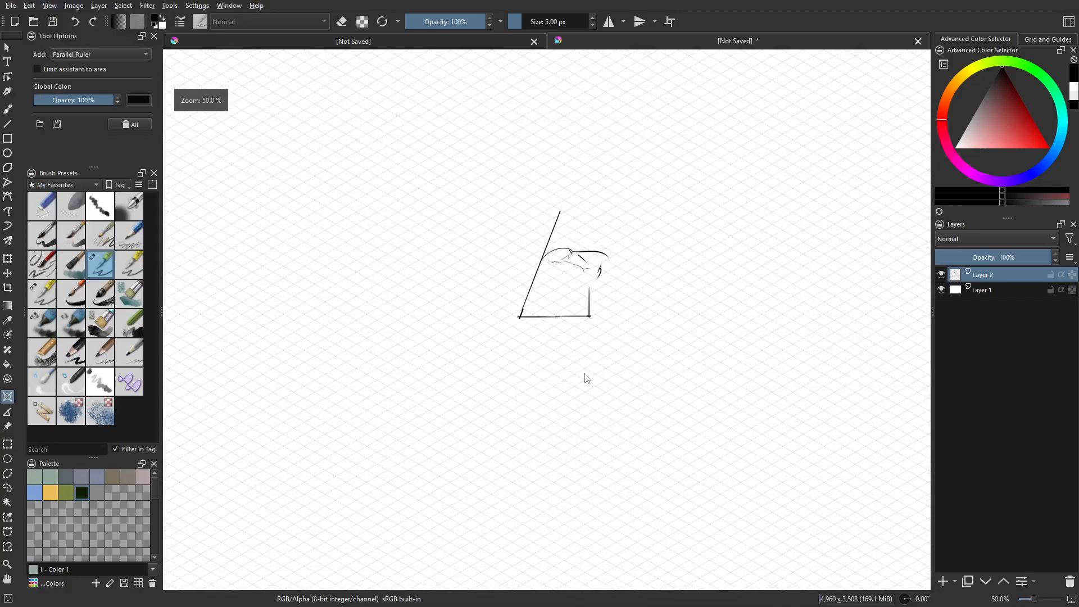
{"action": "left_click", "coordinate": [1036, 40]}
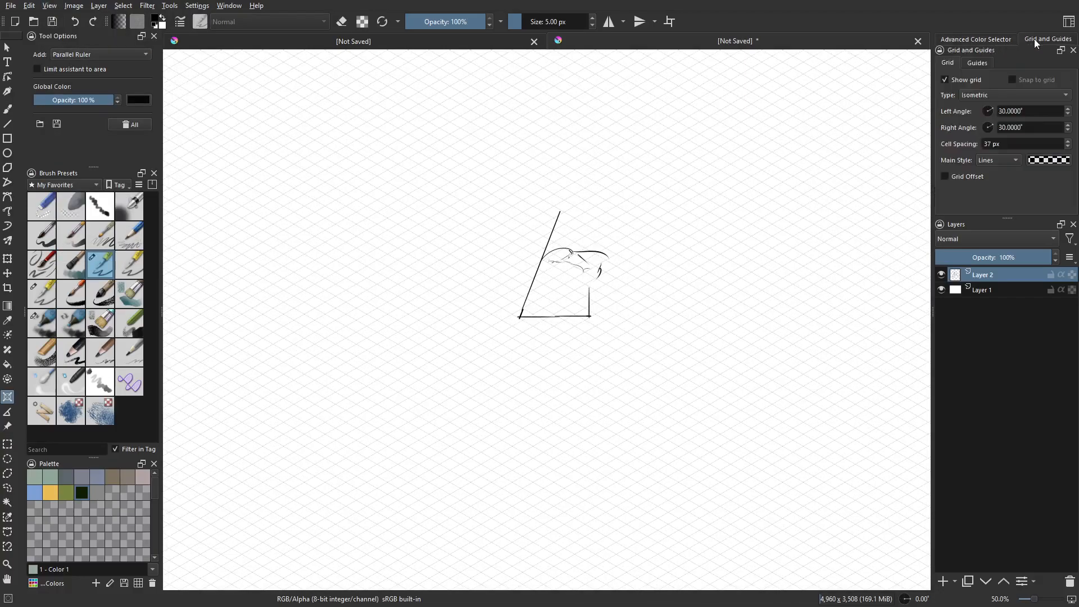
{"action": "left_click", "coordinate": [993, 38]}
{"action": "scroll", "coordinate": [550, 313], "scroll_direction": "up", "scroll_amount": 1}
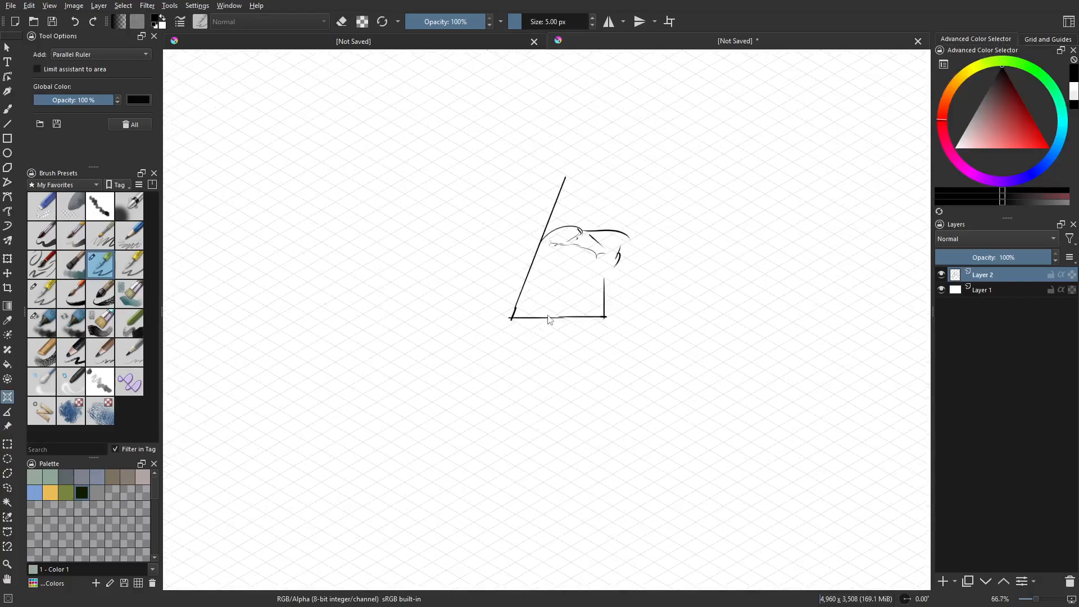
Delete the old sketch layer, Layer 2, and add a new empty paint layer
{"action": "left_click", "coordinate": [1070, 581]}
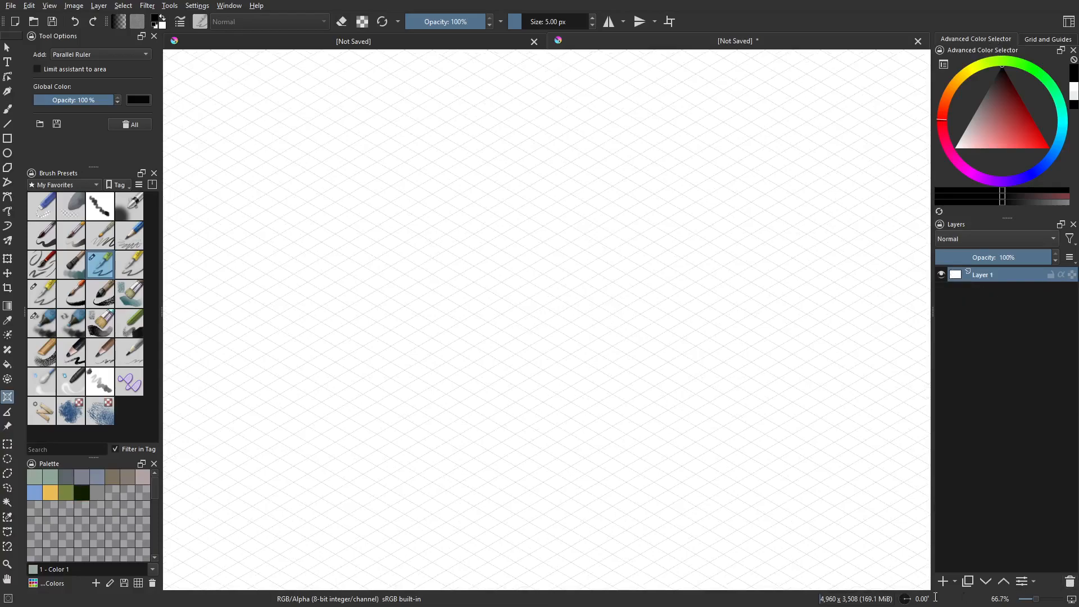
{"action": "left_click", "coordinate": [943, 581]}
{"action": "scroll", "coordinate": [488, 291], "scroll_direction": "down", "scroll_amount": 1}
Draw a diagonal test brush stroke along the isometric grid and undo it
{"action": "key", "text": "b"}
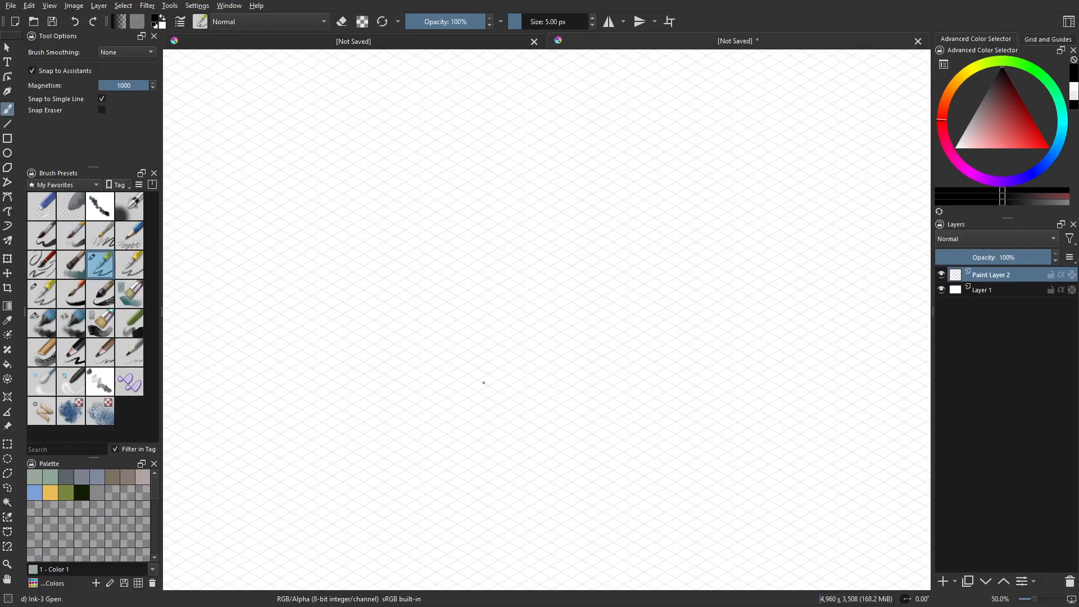
{"action": "left_click_drag", "start_coordinate": [490, 373], "coordinate": [622, 294]}
{"action": "key", "text": "ctrl+z"}
Set the freehand brush size to 1 px
{"action": "left_click", "coordinate": [551, 21]}
{"action": "key", "text": "v"}
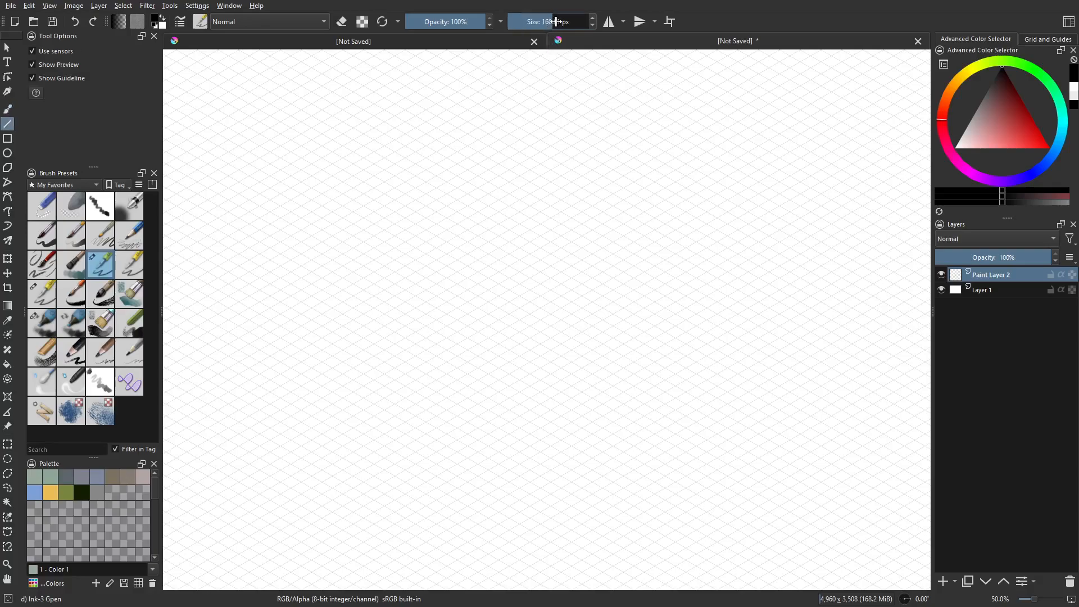
{"action": "key", "text": "b"}
{"action": "left_click_drag", "start_coordinate": [550, 24], "coordinate": [513, 31]}
{"action": "left_click", "coordinate": [556, 27]}
{"action": "right_click", "coordinate": [512, 24]}
{"action": "type", "text": "1"}
{"action": "key", "text": "Return"}
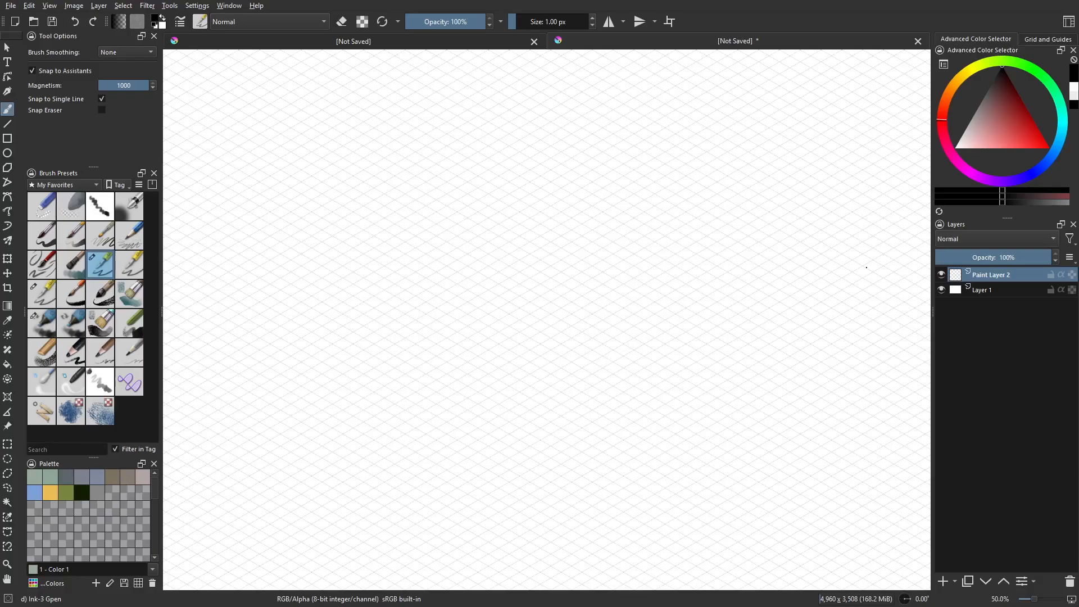
Place two crossing parallel ruler assistants, one along the grid's rising diagonal and one along its falling diagonal
{"action": "left_click", "coordinate": [7, 398]}
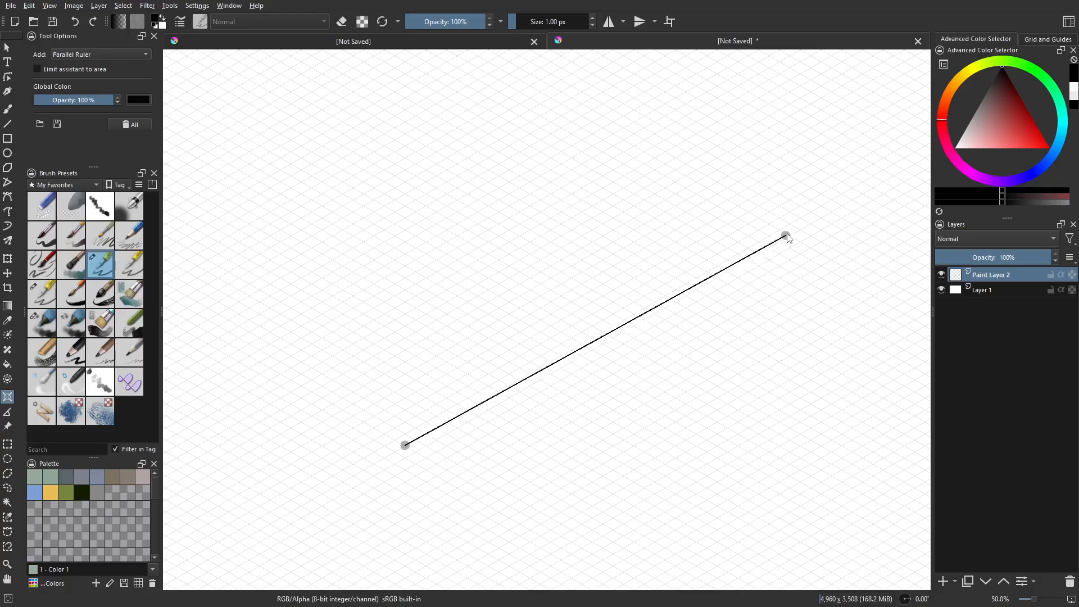
{"action": "left_click", "coordinate": [833, 200]}
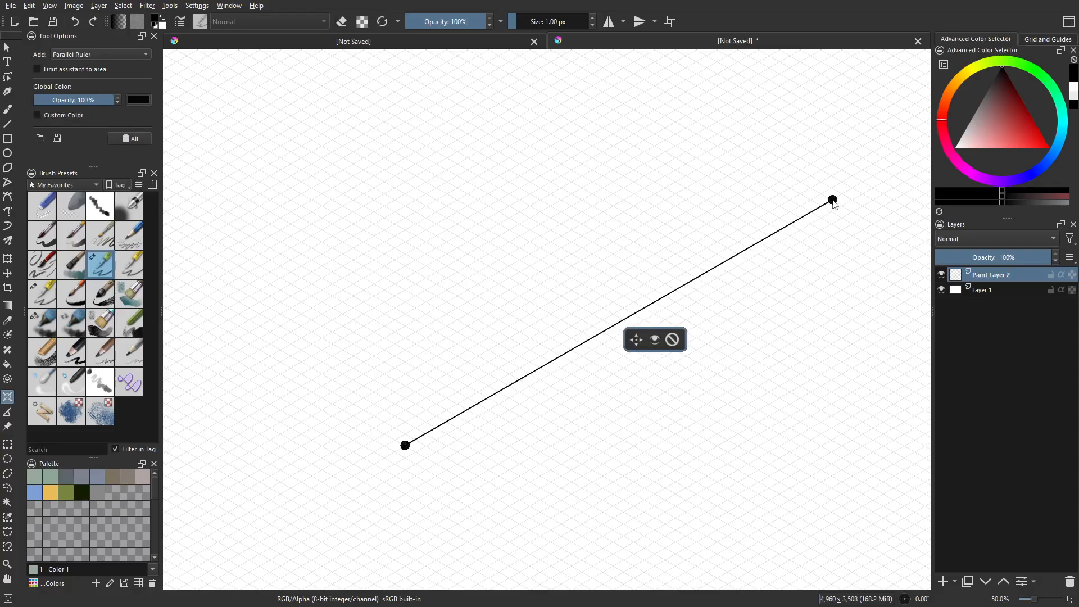
{"action": "left_click", "coordinate": [603, 524]}
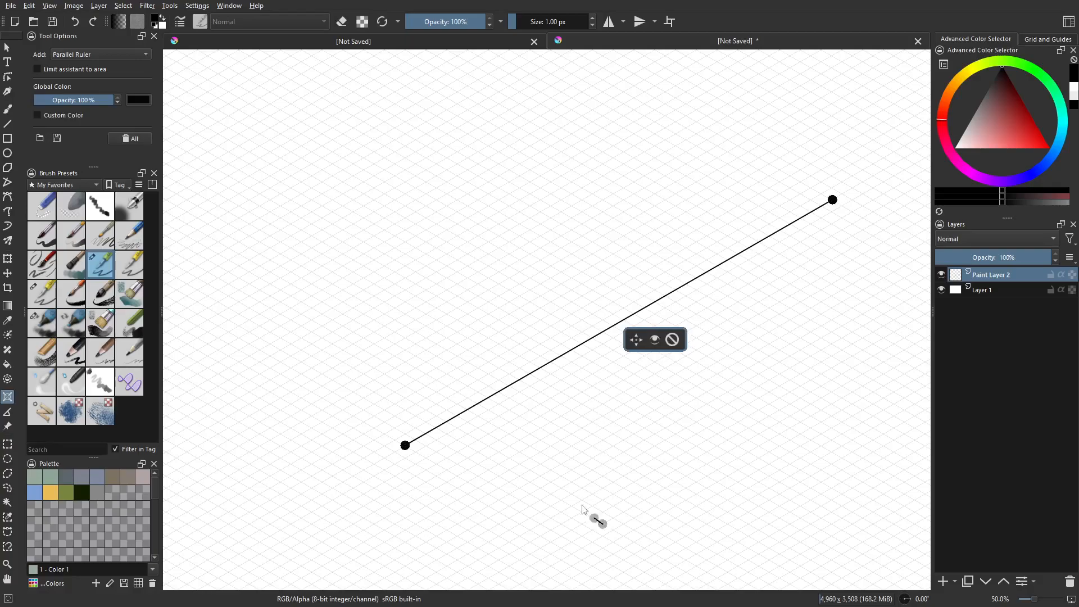
{"action": "left_click", "coordinate": [230, 308]}
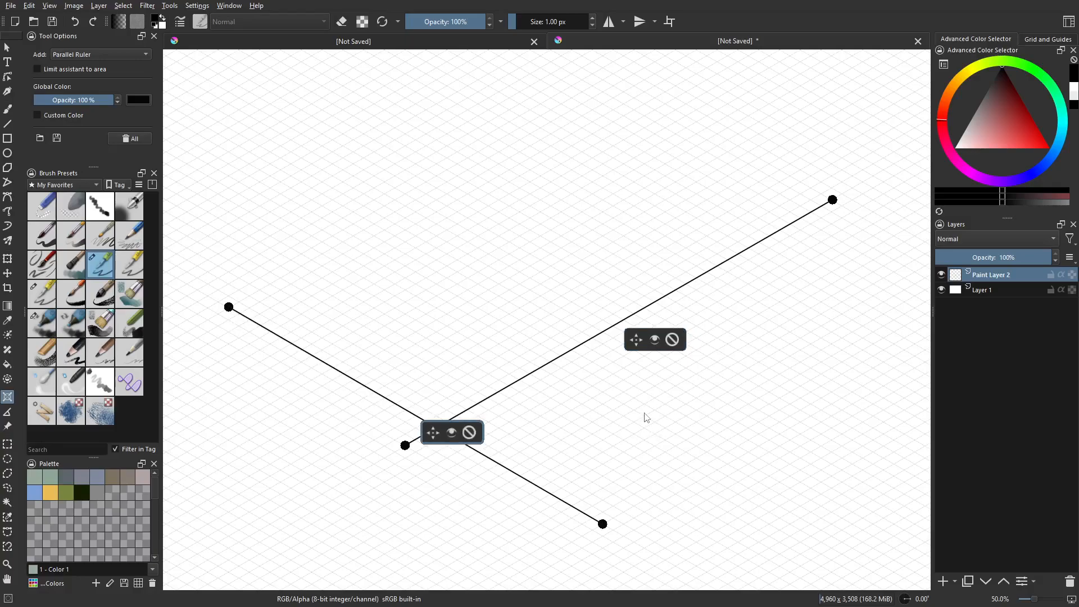
Move the upper end of the falling parallel ruler exactly onto the nearest grid intersection
{"action": "scroll", "coordinate": [482, 319], "scroll_direction": "up", "scroll_amount": 2}
{"action": "left_click_drag", "start_coordinate": [322, 326], "coordinate": [896, 393]}
{"action": "scroll", "coordinate": [636, 359], "scroll_direction": "up", "scroll_amount": 3}
{"action": "left_click_drag", "start_coordinate": [481, 375], "coordinate": [528, 354]}
{"action": "scroll", "coordinate": [471, 354], "scroll_direction": "up", "scroll_amount": 4}
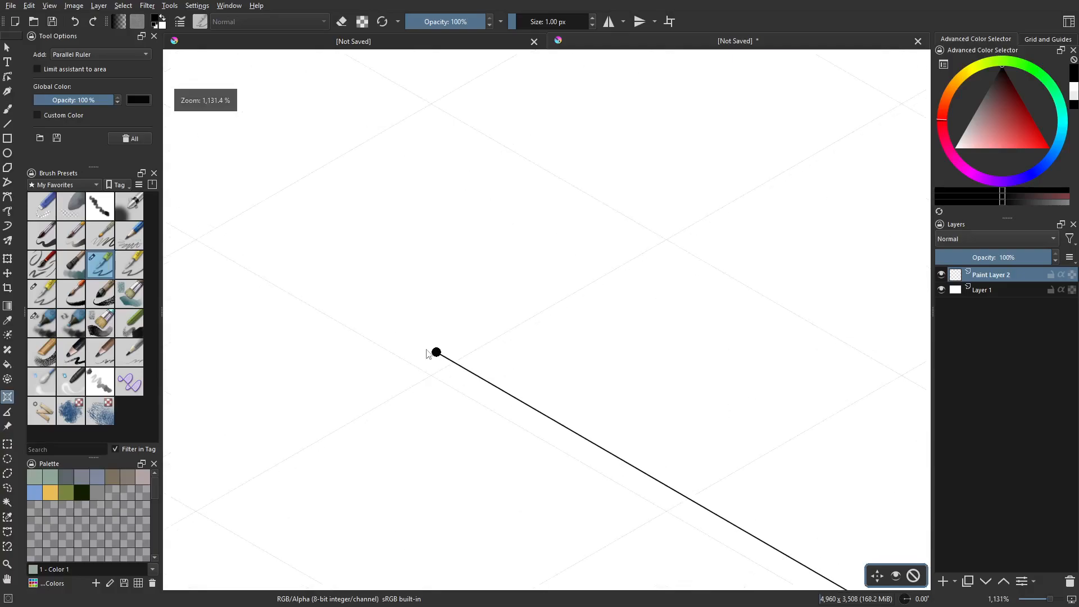
{"action": "left_click_drag", "start_coordinate": [437, 354], "coordinate": [430, 359]}
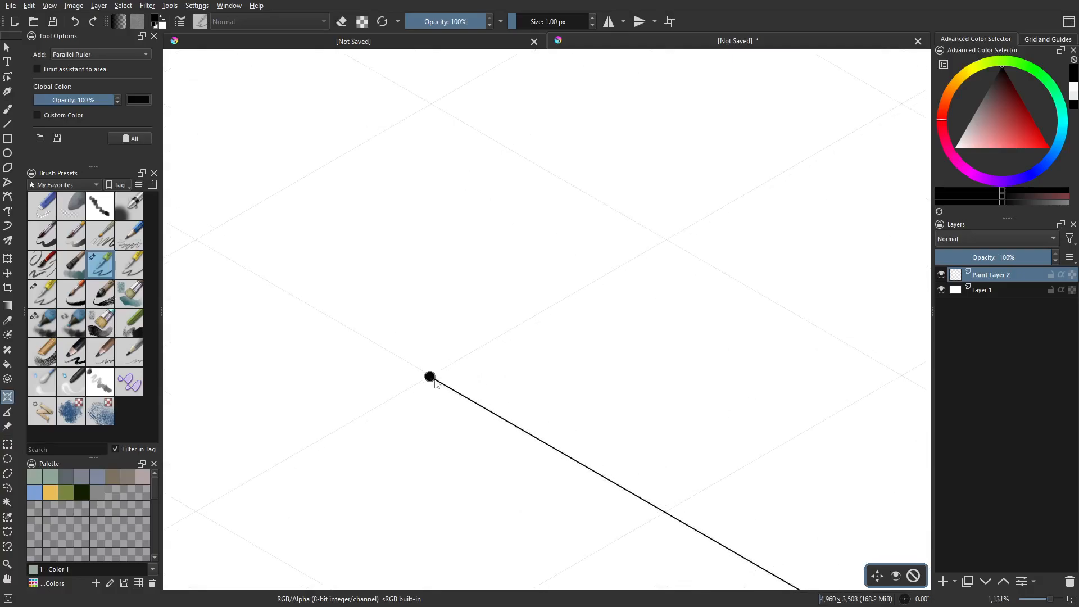
Align the lower end of the falling parallel ruler with the nearest grid intersection
{"action": "key", "text": "1"}
{"action": "scroll", "coordinate": [785, 530], "scroll_direction": "down", "scroll_amount": 1}
{"action": "left_click_drag", "start_coordinate": [737, 486], "coordinate": [437, 255]}
{"action": "left_click_drag", "start_coordinate": [722, 393], "coordinate": [566, 297]}
{"action": "scroll", "coordinate": [732, 401], "scroll_direction": "up", "scroll_amount": 3}
{"action": "scroll", "coordinate": [477, 342], "scroll_direction": "up", "scroll_amount": 5}
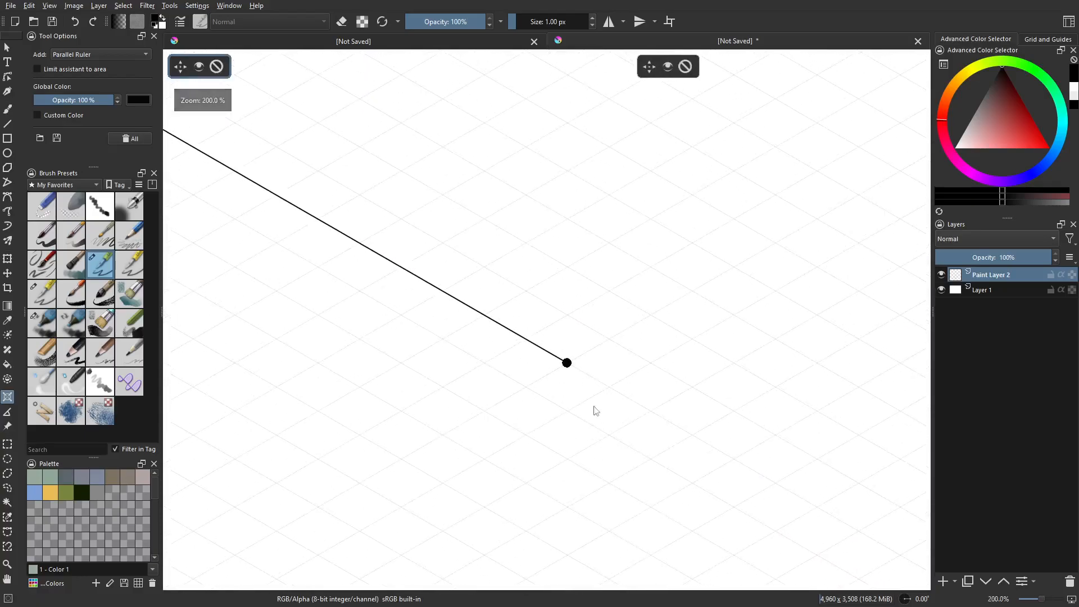
{"action": "left_click_drag", "start_coordinate": [533, 270], "coordinate": [541, 273]}
Align both ends of the rising parallel ruler with their nearest grid intersections
{"action": "scroll", "coordinate": [540, 273], "scroll_direction": "down", "scroll_amount": 8}
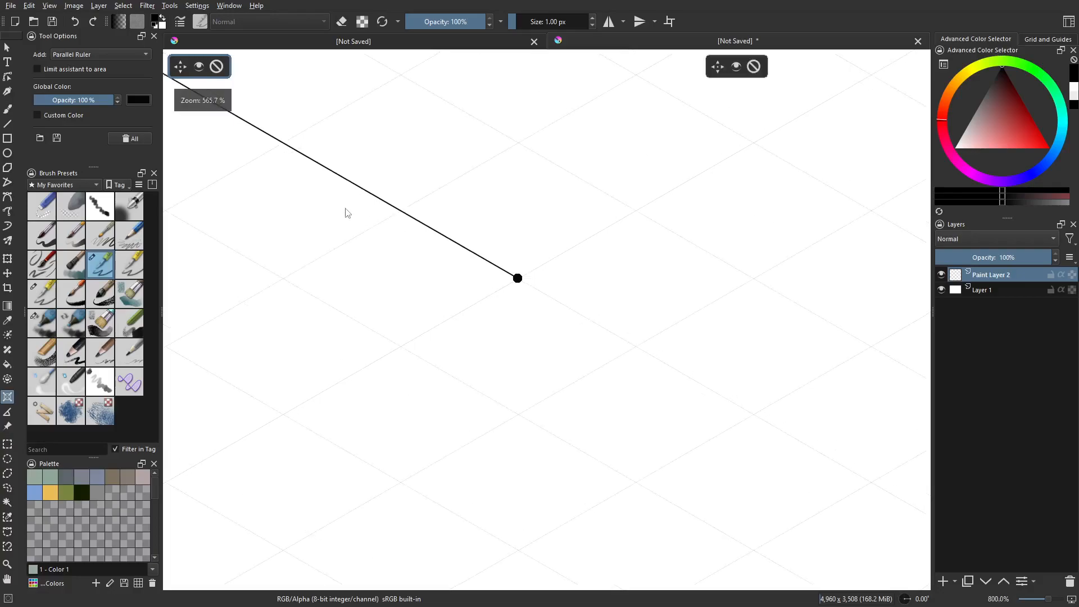
{"action": "scroll", "coordinate": [500, 342], "scroll_direction": "up", "scroll_amount": 6}
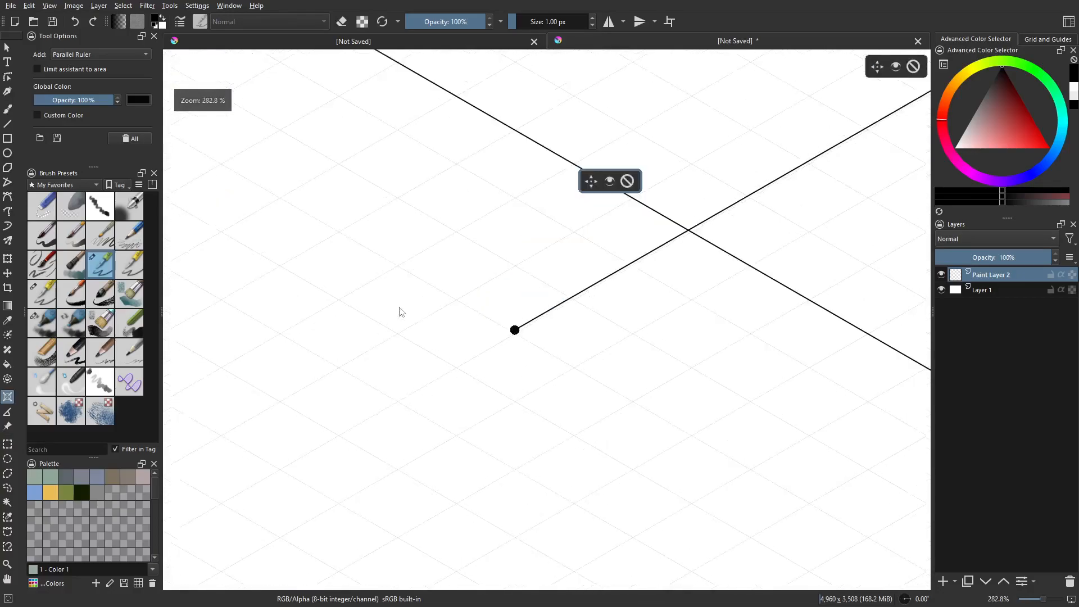
{"action": "left_click_drag", "start_coordinate": [524, 324], "coordinate": [525, 330]}
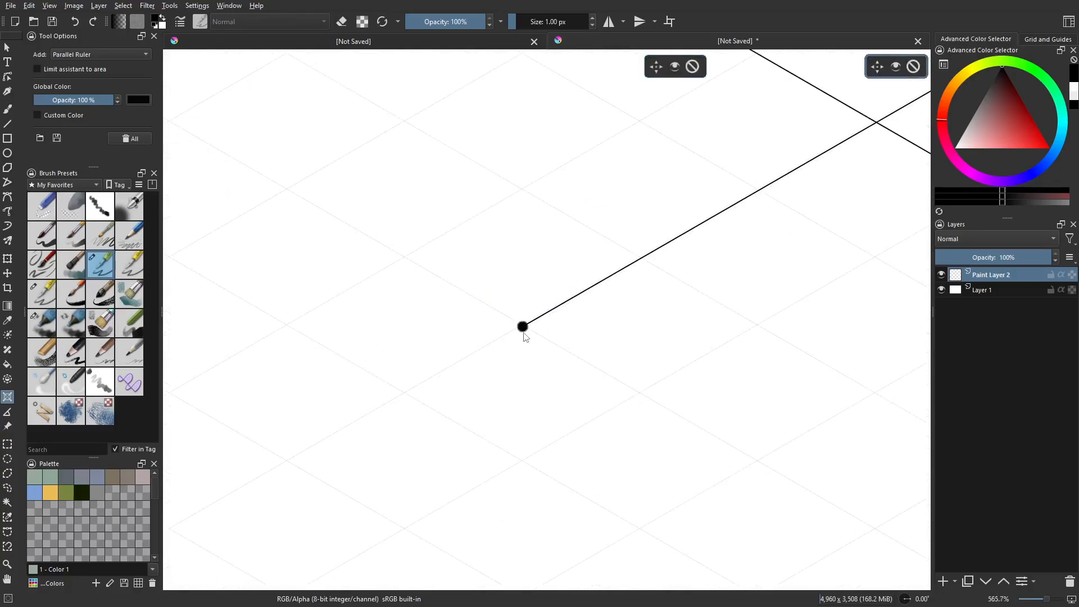
{"action": "scroll", "coordinate": [750, 308], "scroll_direction": "down", "scroll_amount": 6}
{"action": "left_click_drag", "start_coordinate": [811, 183], "coordinate": [340, 376]}
{"action": "scroll", "coordinate": [583, 296], "scroll_direction": "up", "scroll_amount": 4}
{"action": "scroll", "coordinate": [574, 461], "scroll_direction": "up", "scroll_amount": 3}
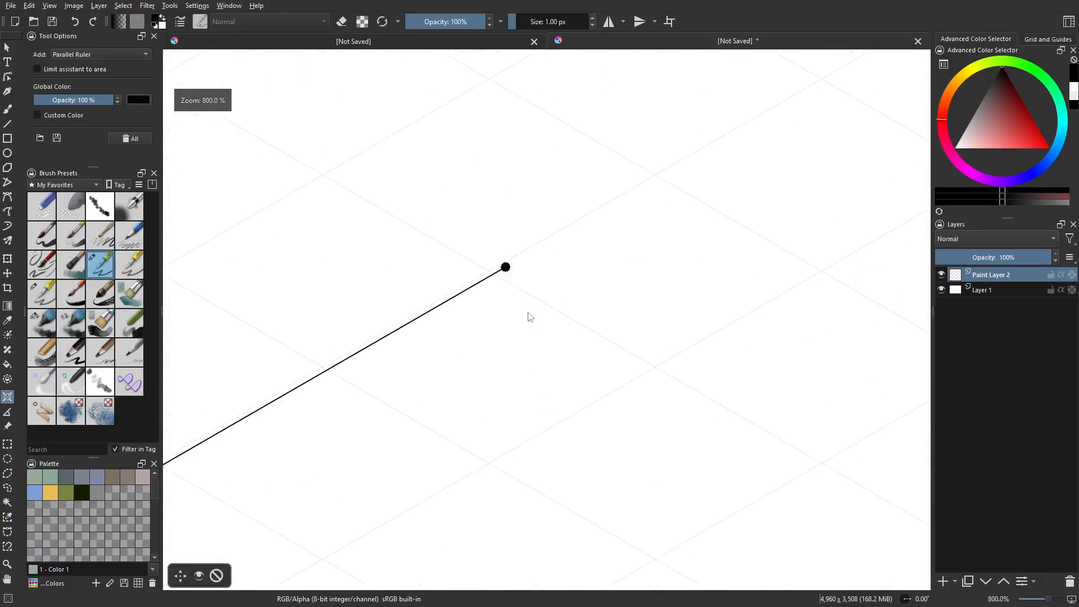
{"action": "left_click_drag", "start_coordinate": [506, 272], "coordinate": [494, 275]}
Place a third parallel ruler assistant as an exactly vertical line above the two diagonal rulers
{"action": "scroll", "coordinate": [479, 314], "scroll_direction": "down", "scroll_amount": 9}
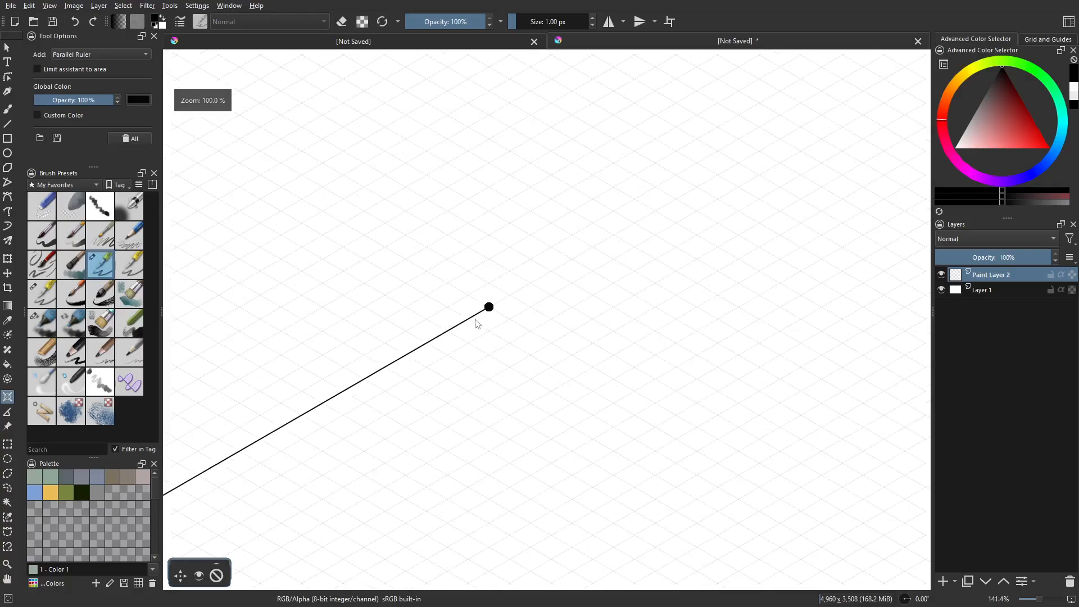
{"action": "left_click_drag", "start_coordinate": [349, 289], "coordinate": [680, 308]}
{"action": "scroll", "coordinate": [519, 347], "scroll_direction": "up", "scroll_amount": 2}
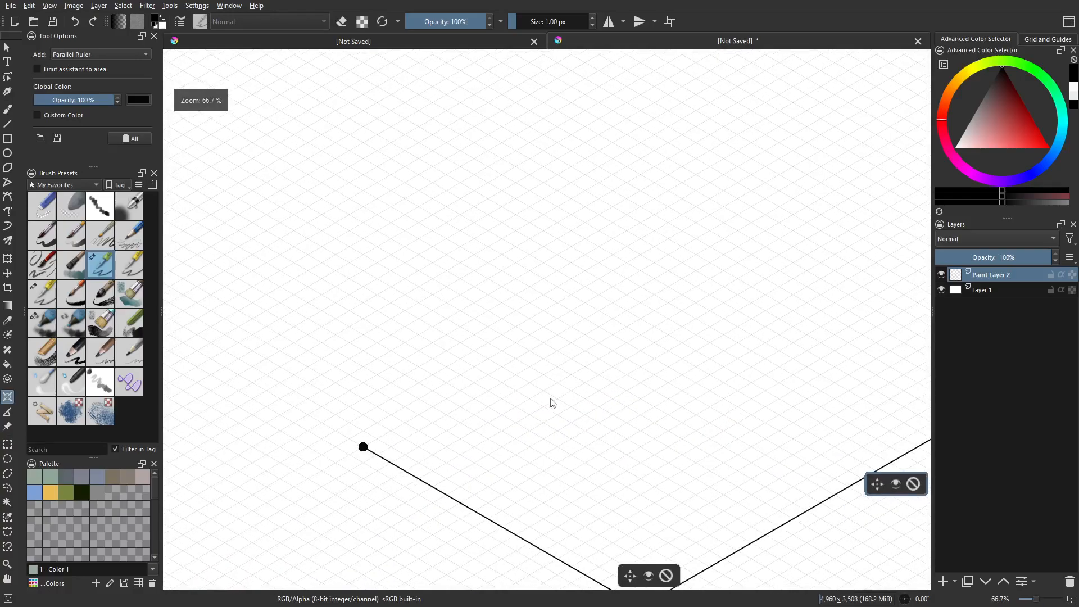
{"action": "left_click", "coordinate": [504, 399]}
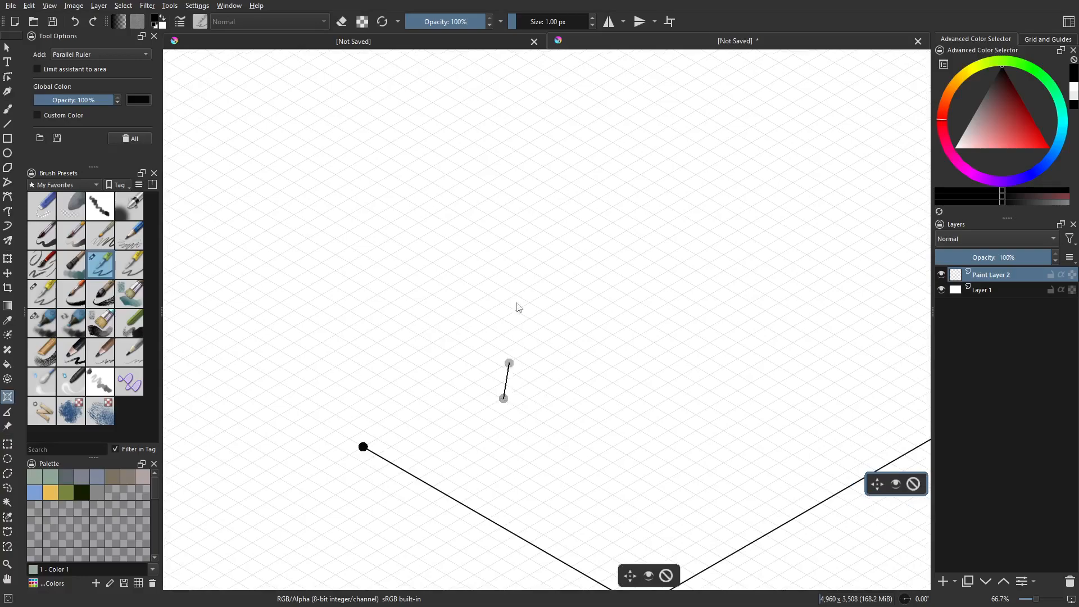
{"action": "left_click", "coordinate": [525, 139], "text": "shift"}
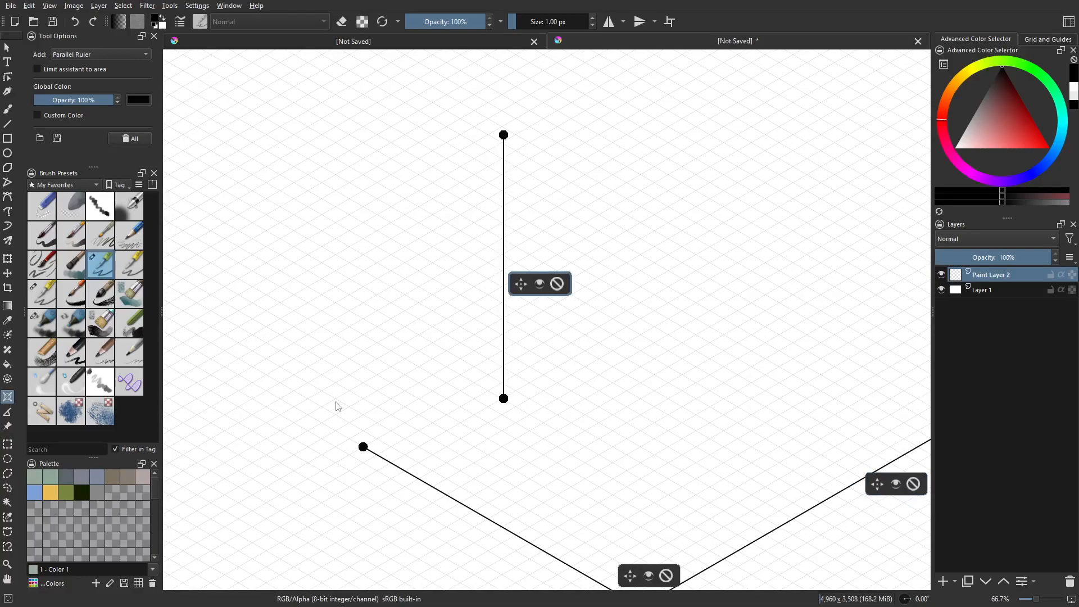
Switch to the freehand brush and toggle the visibility of Paint Layer 2 off and on again
{"action": "scroll", "coordinate": [638, 458], "scroll_direction": "down", "scroll_amount": 3}
{"action": "key", "text": "b"}
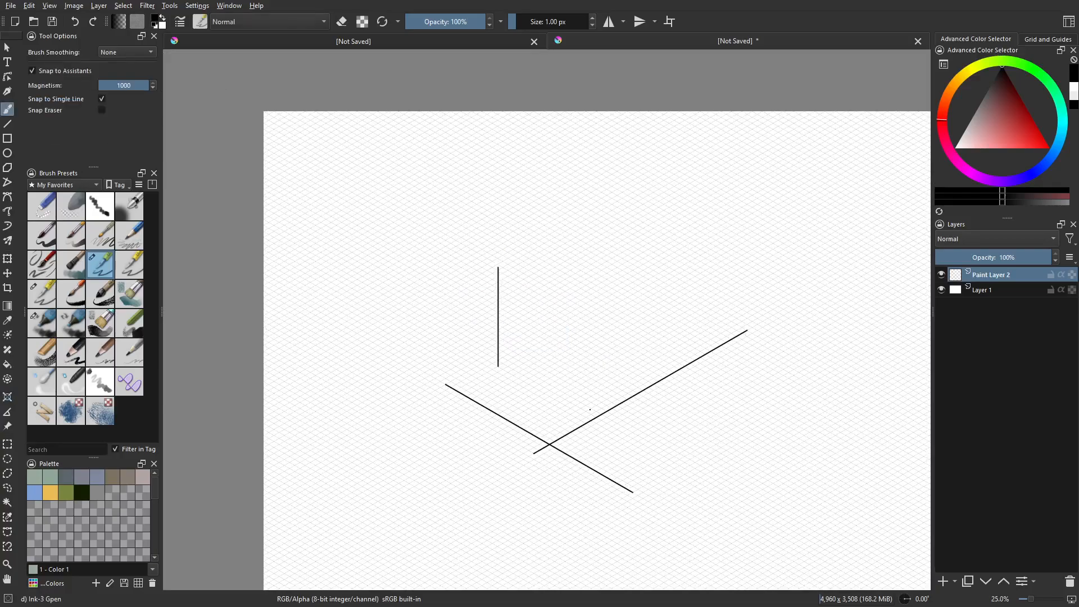
{"action": "left_click_drag", "start_coordinate": [599, 409], "coordinate": [560, 388]}
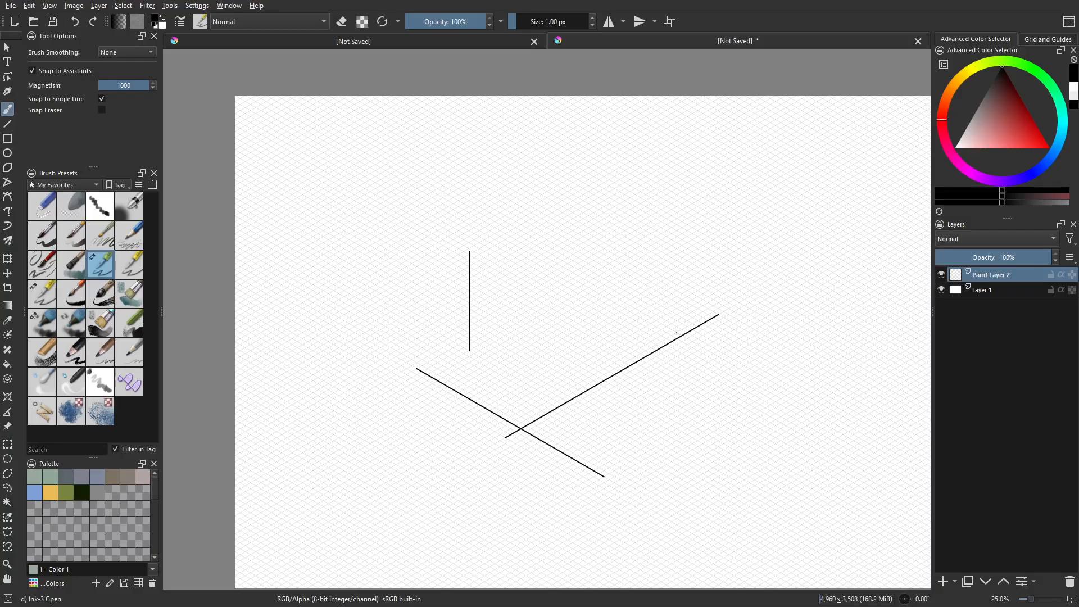
{"action": "left_click", "coordinate": [942, 274]}
{"action": "left_click", "coordinate": [942, 274]}
Deactivate the falling and vertical parallel rulers, keep the rising one active, and return to the freehand brush
{"action": "left_click", "coordinate": [7, 398]}
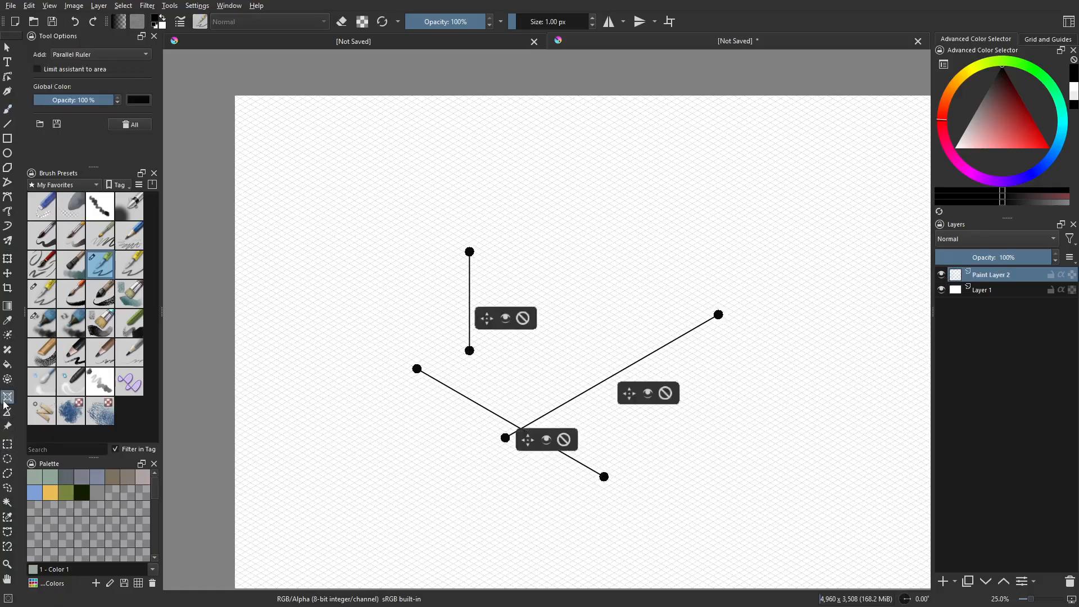
{"action": "left_click", "coordinate": [547, 440]}
{"action": "left_click", "coordinate": [505, 318]}
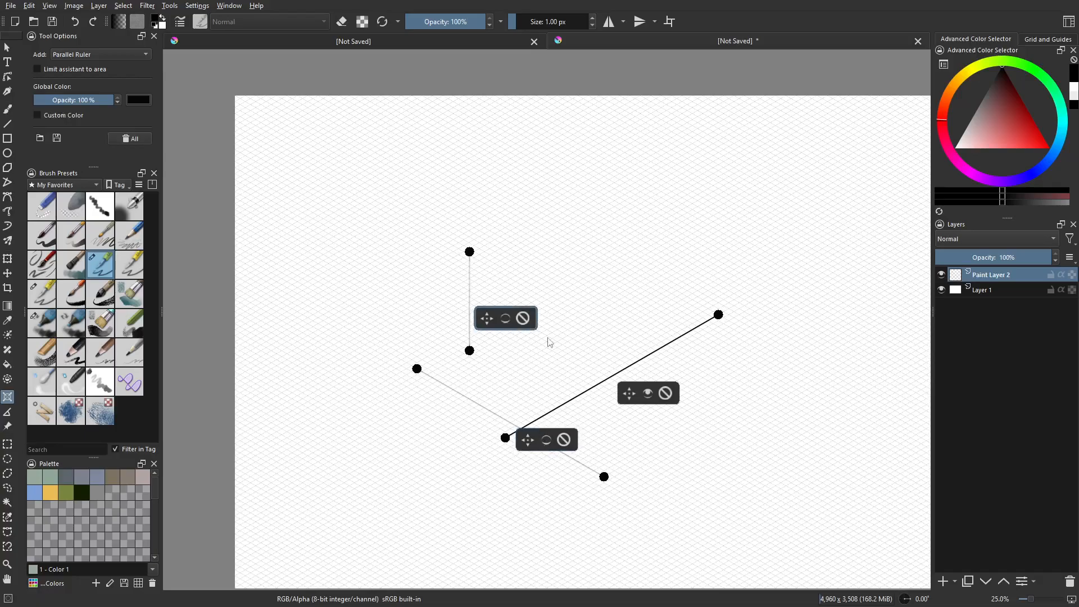
{"action": "left_click", "coordinate": [648, 388]}
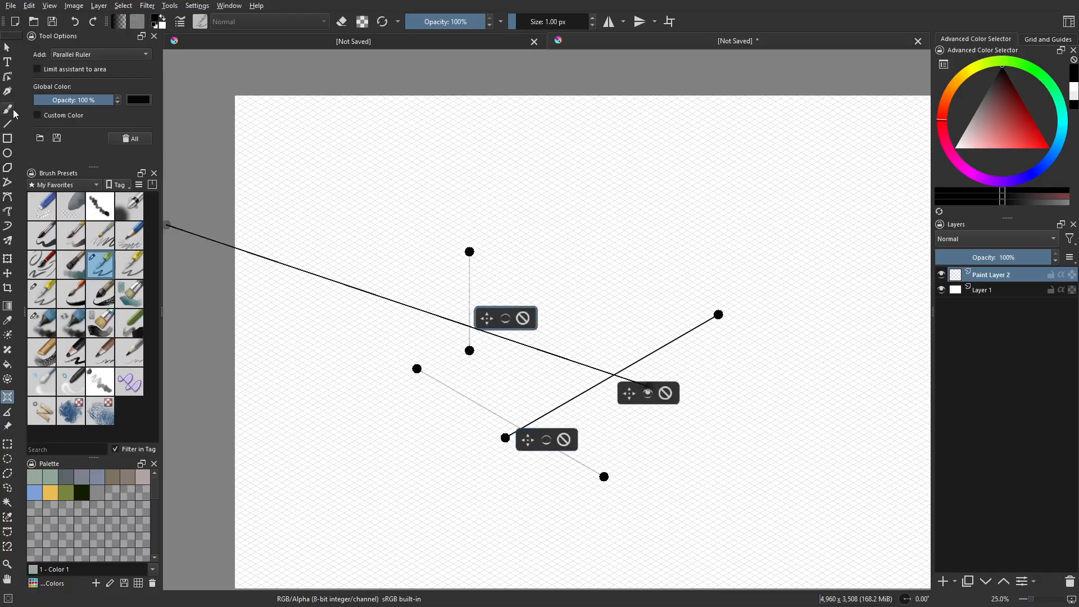
{"action": "left_click", "coordinate": [7, 109]}
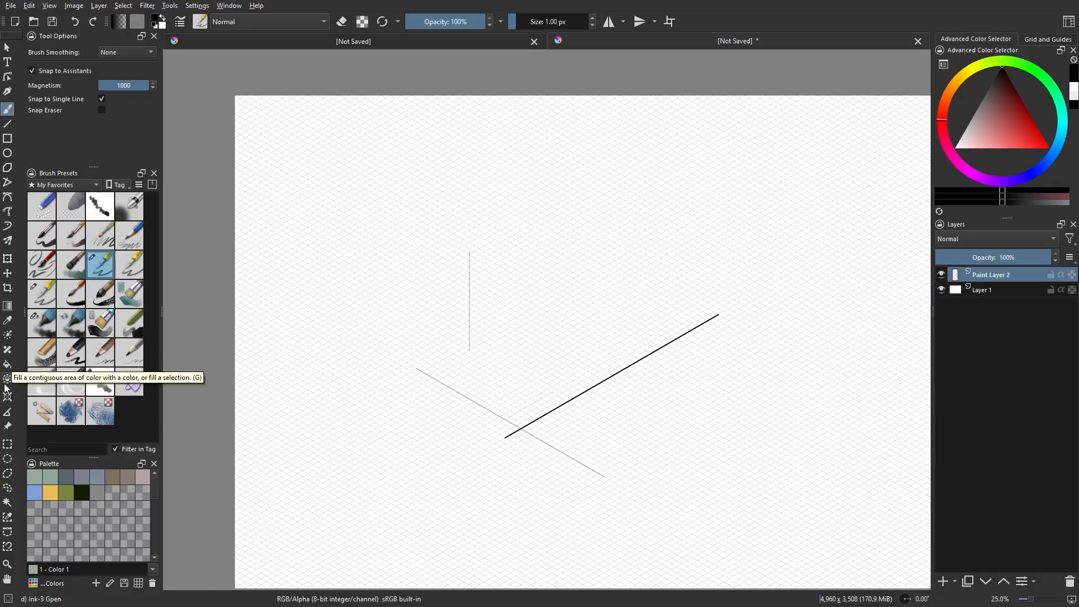
Turn on the assistant previews and hide the painting assistants
{"action": "left_click", "coordinate": [50, 6]}
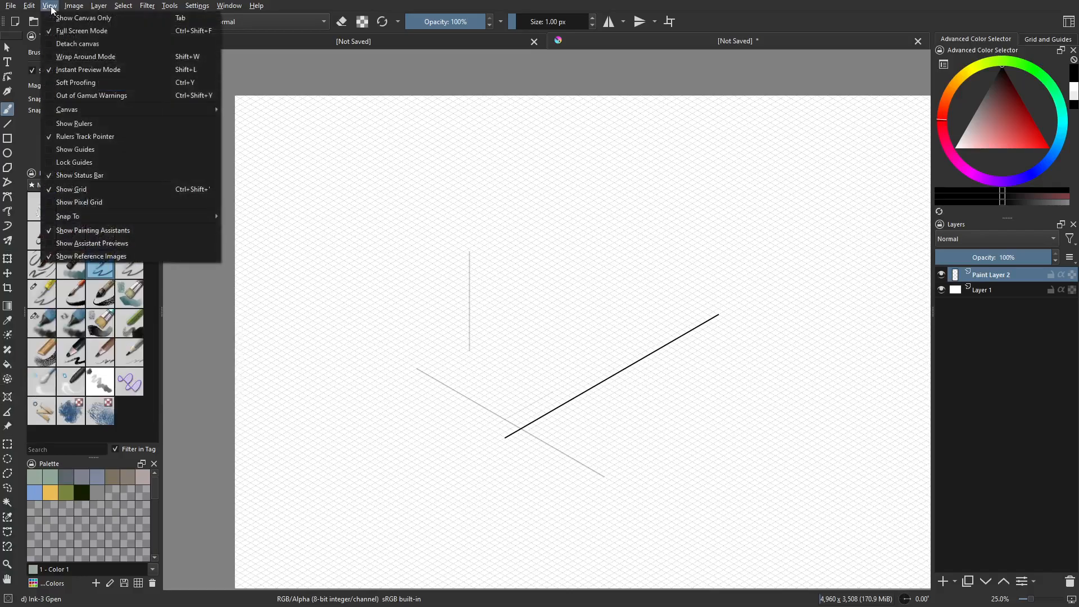
{"action": "left_click", "coordinate": [146, 231]}
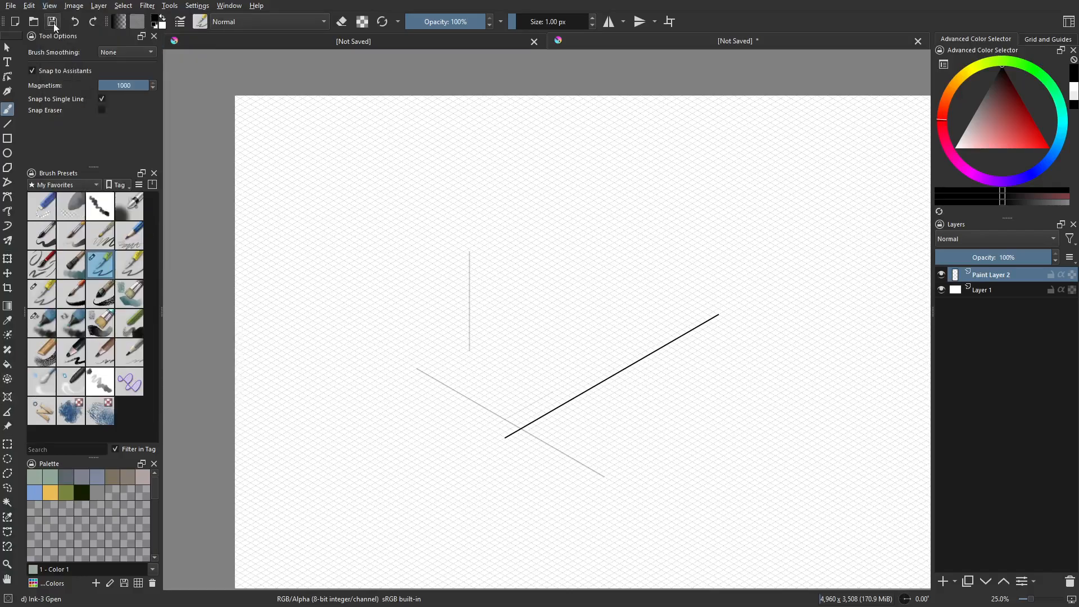
{"action": "left_click", "coordinate": [50, 6]}
{"action": "left_click", "coordinate": [111, 231]}
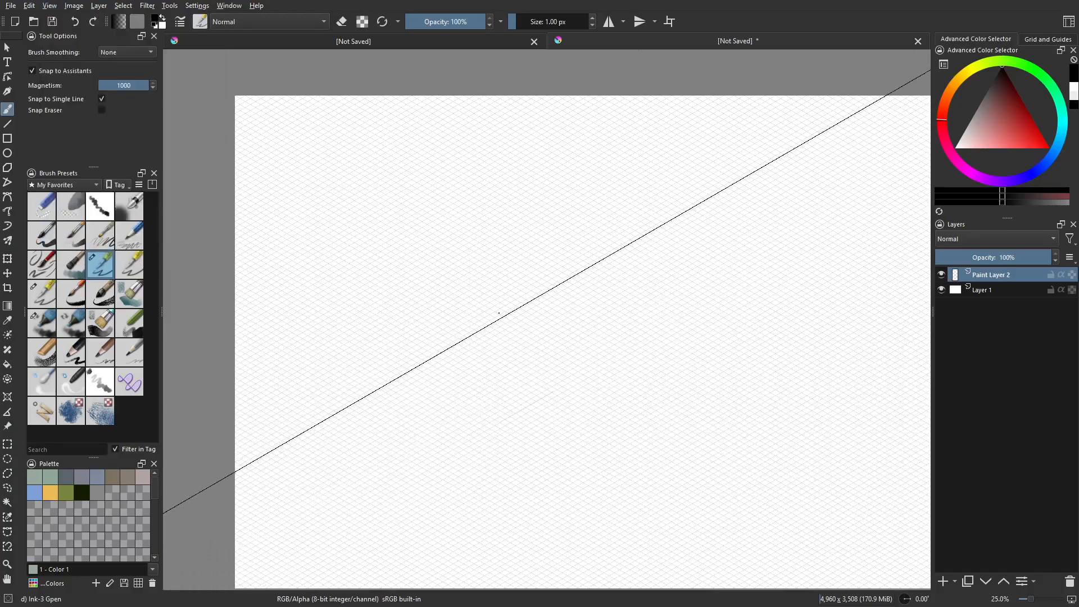
Show the painting assistants on the canvas and hide them again
{"action": "left_click", "coordinate": [50, 6]}
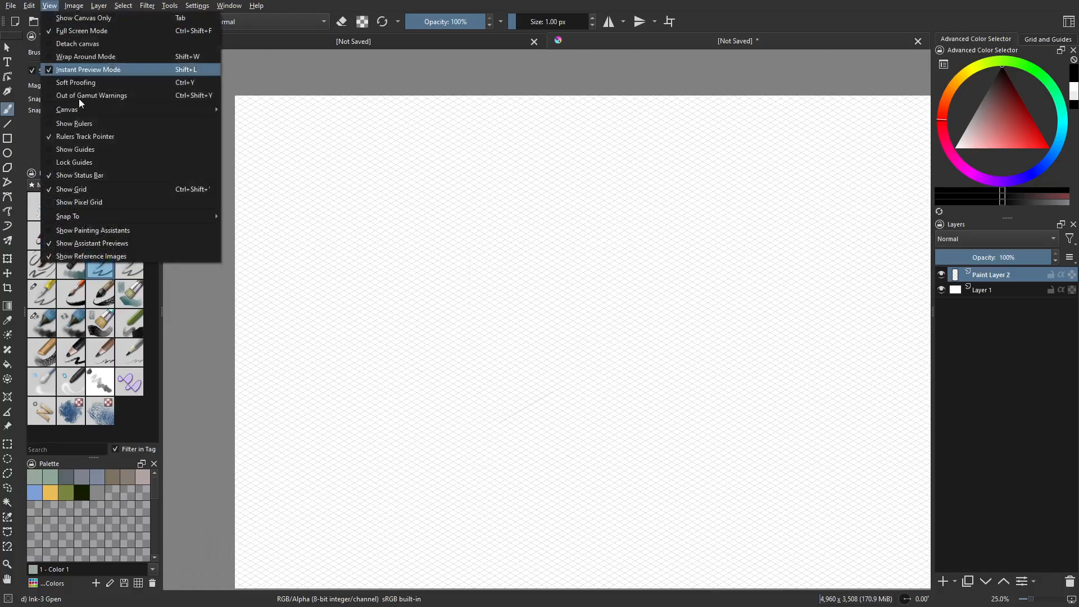
{"action": "left_click", "coordinate": [112, 231]}
{"action": "left_click", "coordinate": [50, 6]}
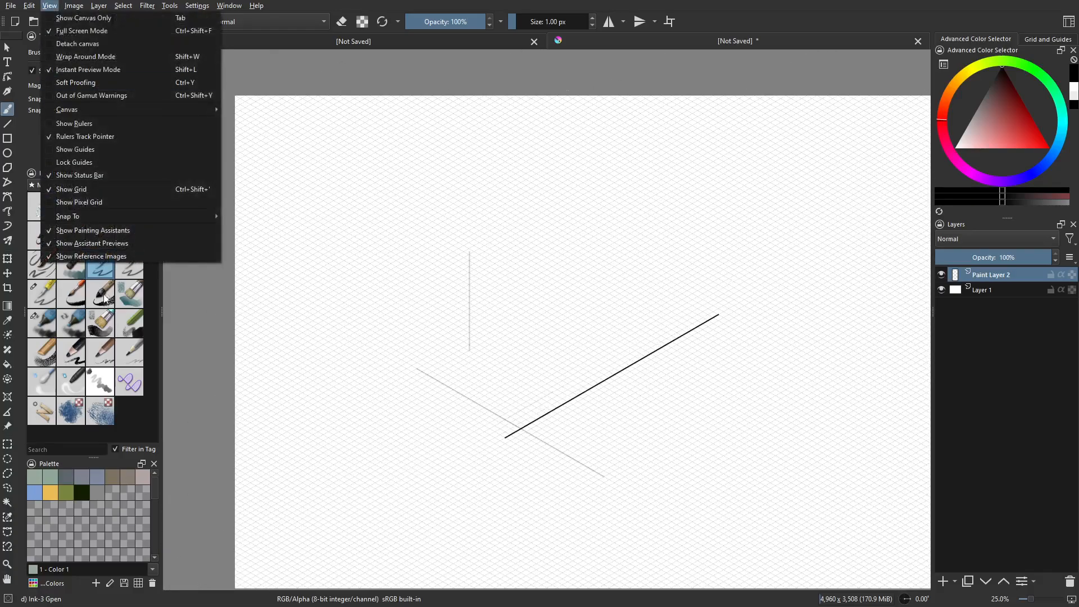
{"action": "left_click", "coordinate": [97, 230]}
Turn off the assistant previews
{"action": "left_click", "coordinate": [29, 6]}
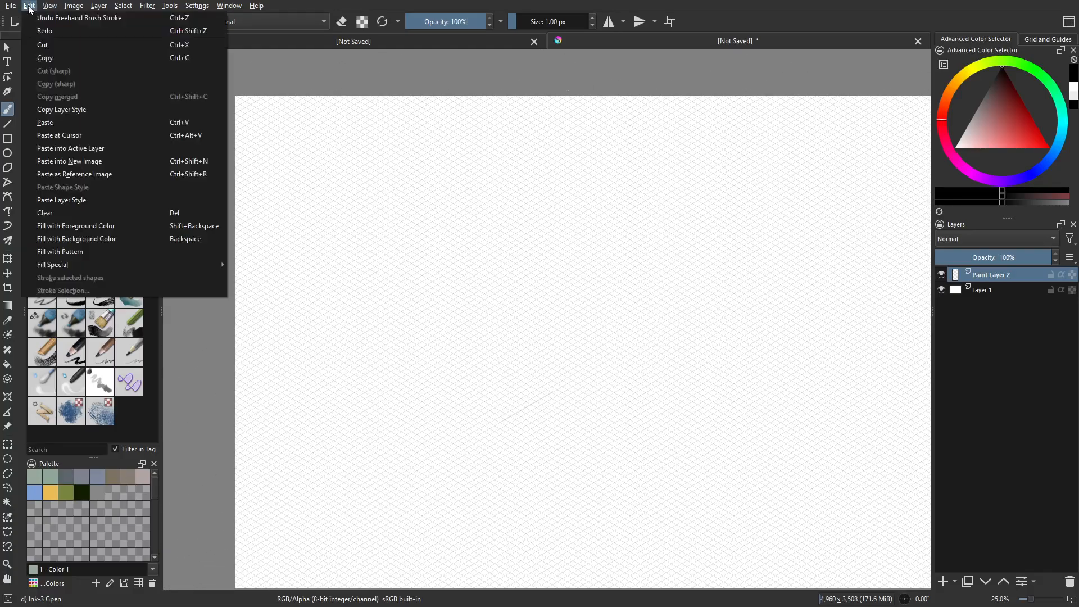
{"action": "mouse_move", "coordinate": [50, 5]}
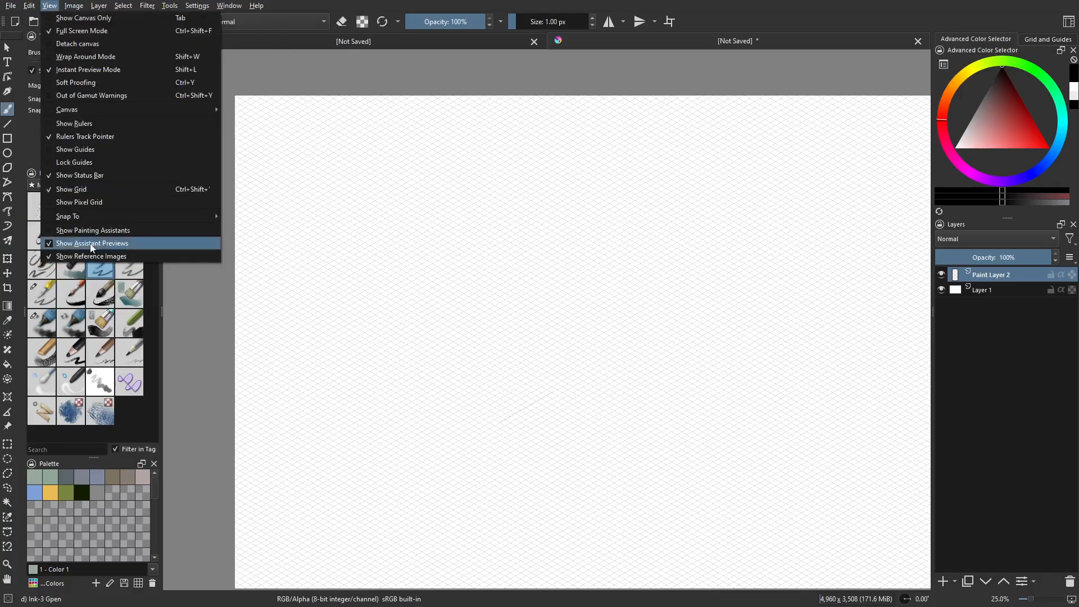
{"action": "left_click", "coordinate": [92, 245]}
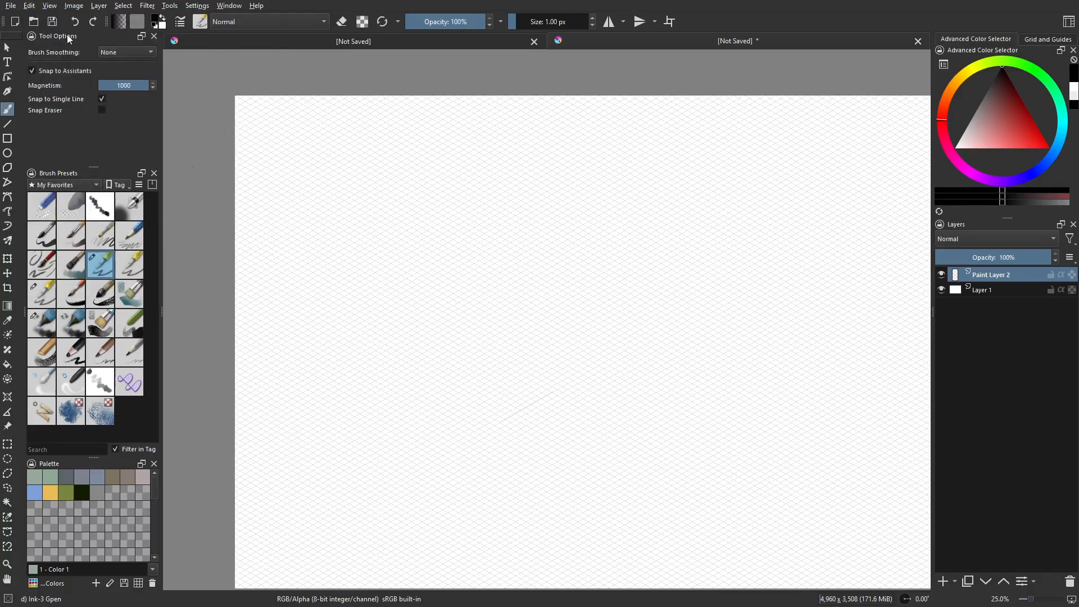
Reload the original brush preset at 5 px and test strokes snapped to the rising ruler, undoing them
{"action": "scroll", "coordinate": [637, 495], "scroll_direction": "up", "scroll_amount": 3}
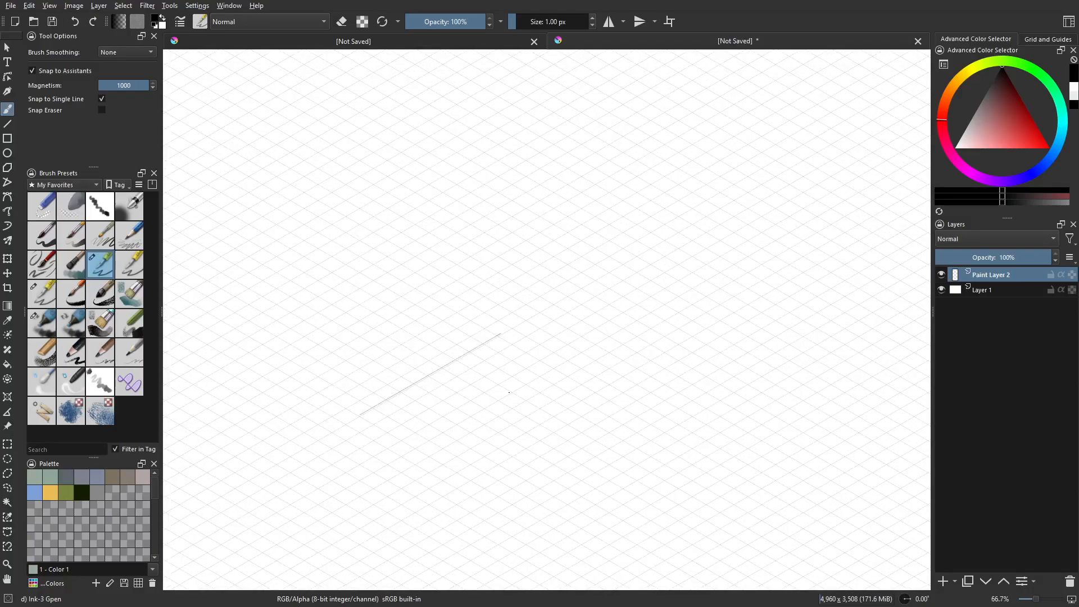
{"action": "left_click", "coordinate": [383, 23]}
{"action": "mouse_move", "coordinate": [485, 408]}
{"action": "left_mouse_down"}
{"action": "mouse_move", "coordinate": [760, 249]}
{"action": "mouse_move", "coordinate": [714, 321]}
{"action": "mouse_move", "coordinate": [786, 277]}
{"action": "mouse_move", "coordinate": [728, 304]}
{"action": "mouse_move", "coordinate": [767, 282]}
{"action": "left_mouse_up"}
{"action": "key", "text": "ctrl+z"}
{"action": "key", "text": "ctrl+z"}
{"action": "key", "text": "ctrl+z"}
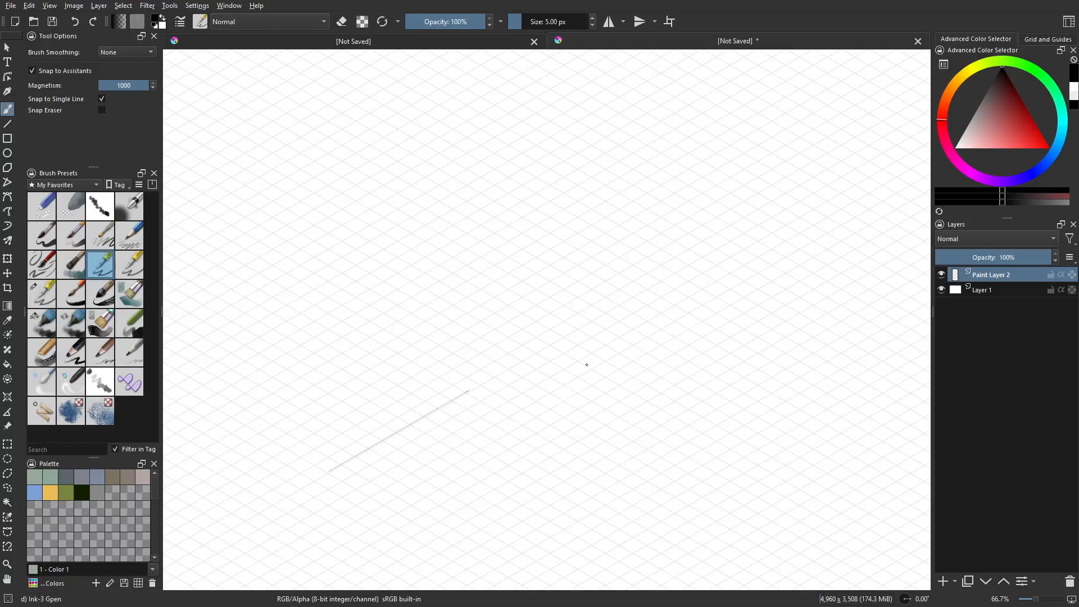
{"action": "key", "text": "ctrl+z"}
{"action": "mouse_move", "coordinate": [689, 333]}
{"action": "left_mouse_down"}
{"action": "mouse_move", "coordinate": [764, 290]}
{"action": "mouse_move", "coordinate": [656, 354]}
{"action": "left_mouse_up"}
{"action": "key", "text": "ctrl+z"}
Test strokes with Snap to Single Line turned off, and turn the option back on
{"action": "left_click", "coordinate": [102, 98]}
{"action": "mouse_move", "coordinate": [655, 357]}
{"action": "left_mouse_down"}
{"action": "mouse_move", "coordinate": [753, 307]}
{"action": "mouse_move", "coordinate": [629, 377]}
{"action": "left_mouse_up"}
{"action": "key", "text": "ctrl+z"}
{"action": "left_click_drag", "start_coordinate": [584, 413], "coordinate": [629, 370]}
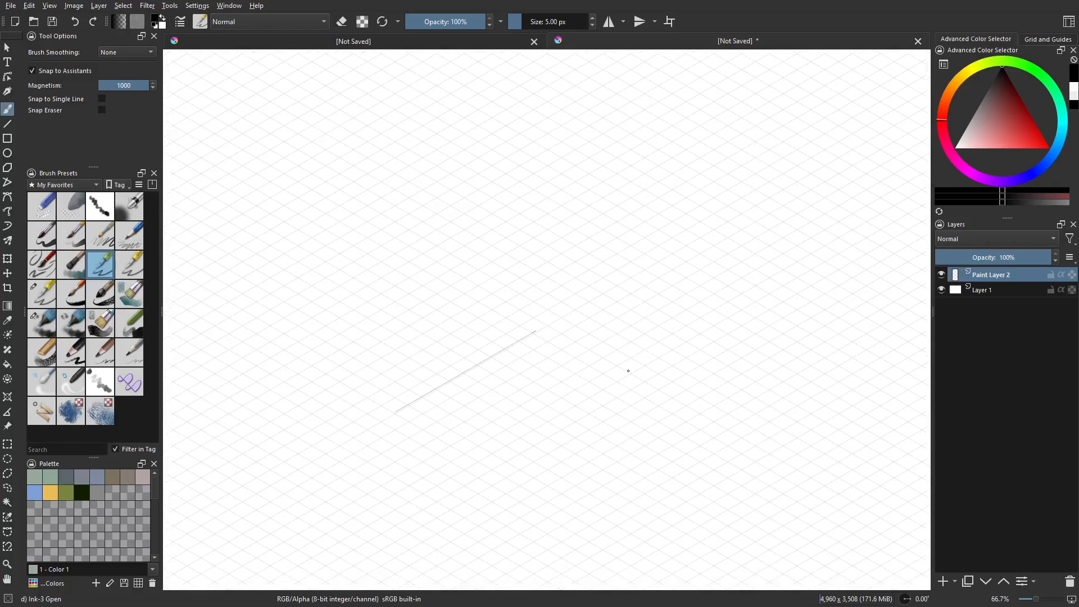
{"action": "left_click", "coordinate": [102, 99]}
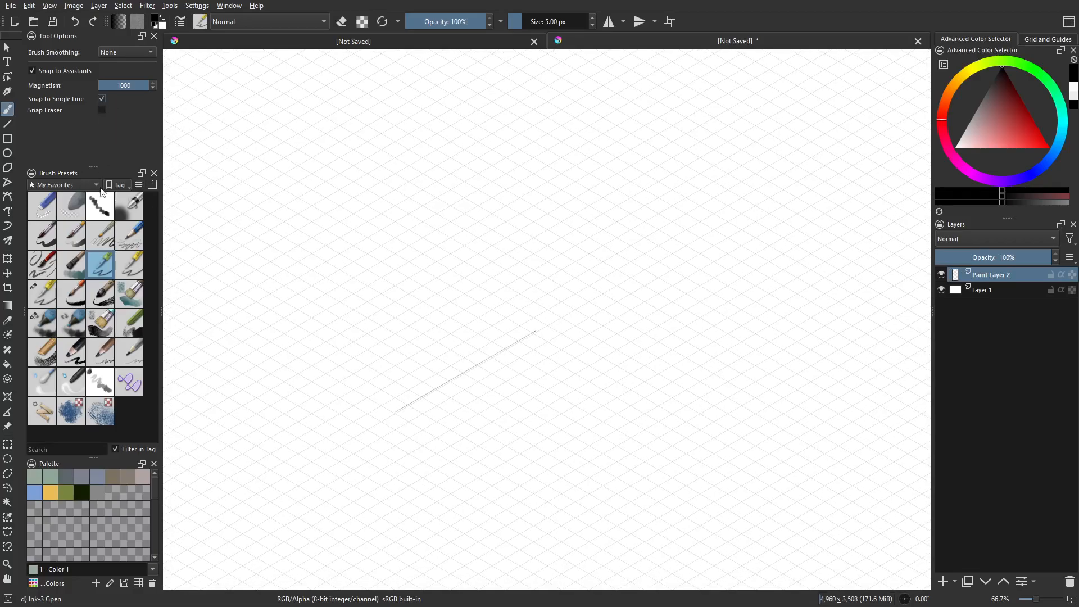
Reactivate the falling and vertical parallel rulers so that all three assistants are active
{"action": "left_click", "coordinate": [8, 398]}
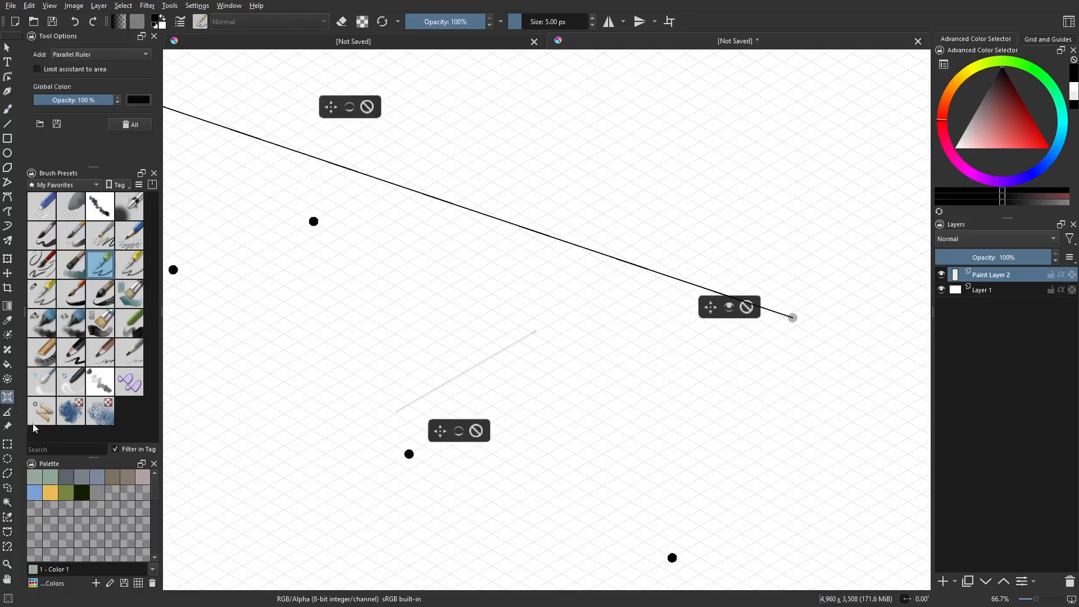
{"action": "key", "text": "Escape"}
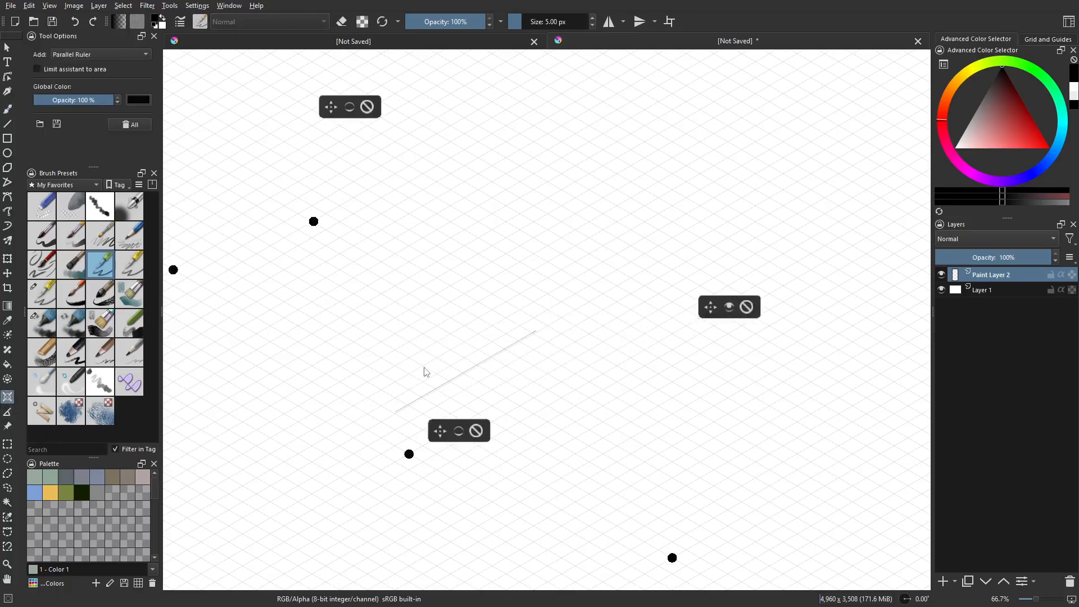
{"action": "left_click", "coordinate": [462, 433]}
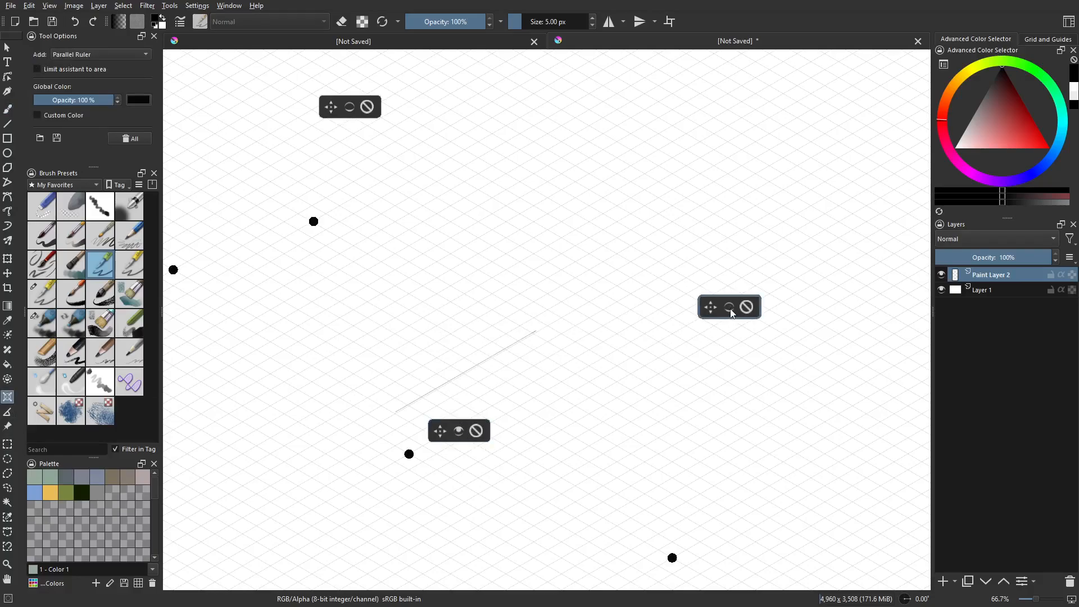
{"action": "left_click", "coordinate": [351, 109]}
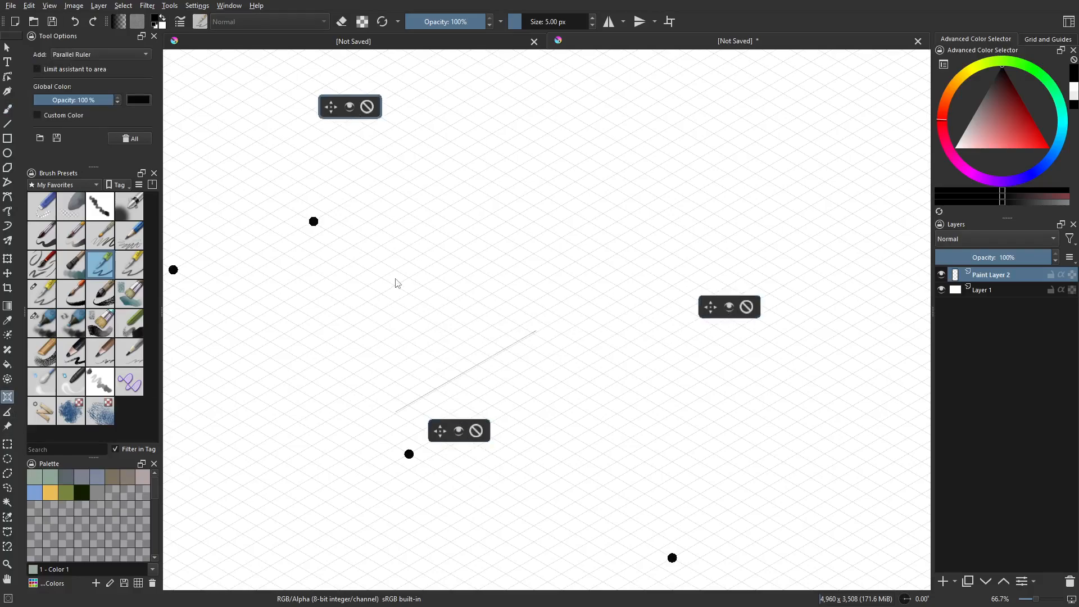
{"action": "scroll", "coordinate": [397, 279], "scroll_direction": "down", "scroll_amount": 2}
{"action": "left_click_drag", "start_coordinate": [475, 299], "coordinate": [529, 311]}
{"action": "scroll", "coordinate": [517, 326], "scroll_direction": "up", "scroll_amount": 1}
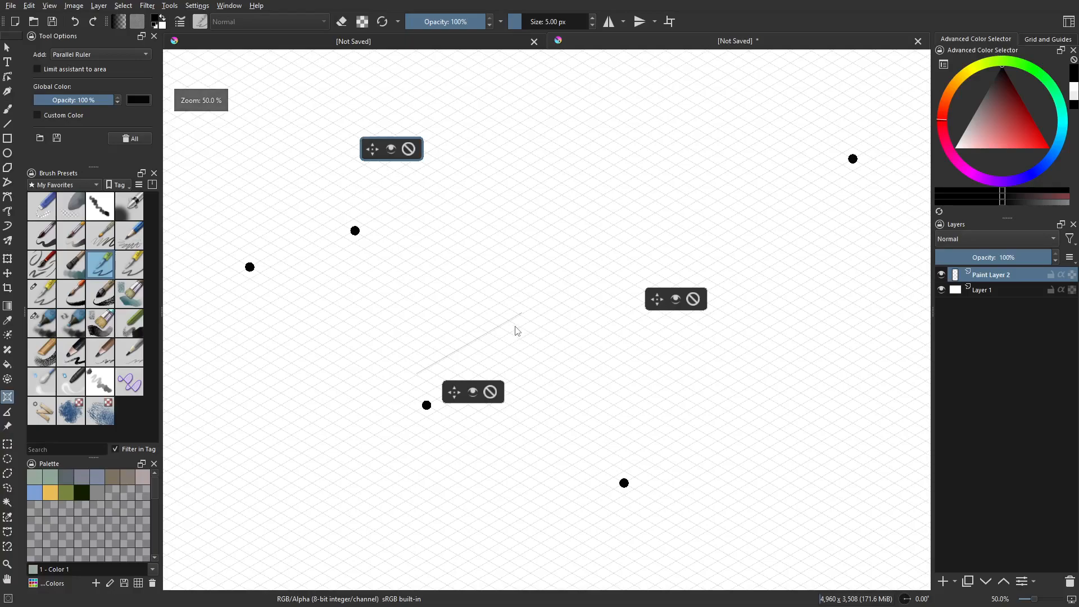
Briefly show the painting assistant lines over the three rulers and hide them again
{"action": "left_click", "coordinate": [55, 7]}
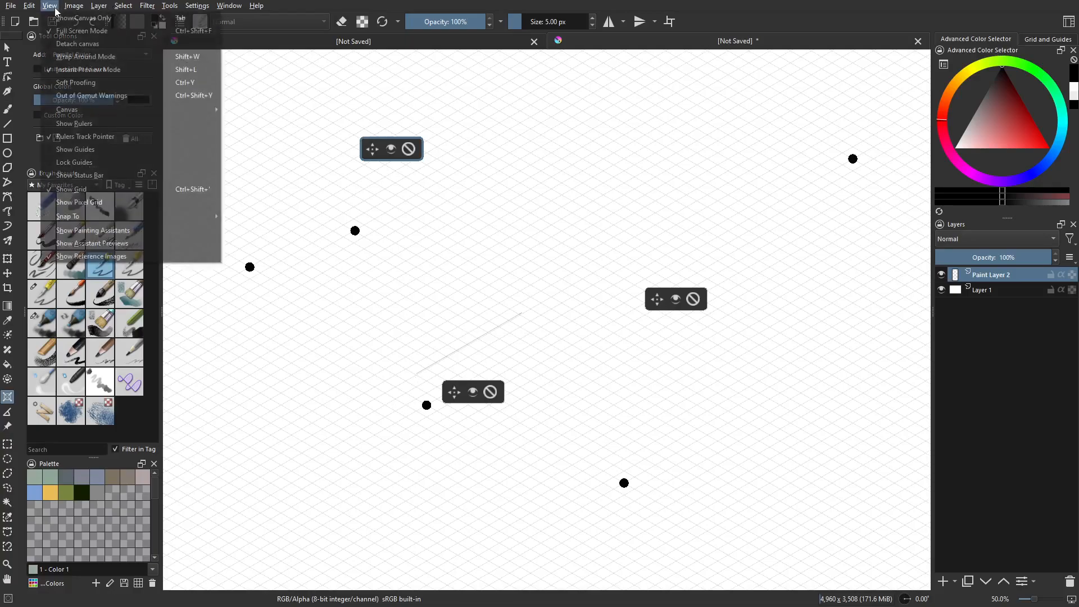
{"action": "left_click", "coordinate": [117, 235]}
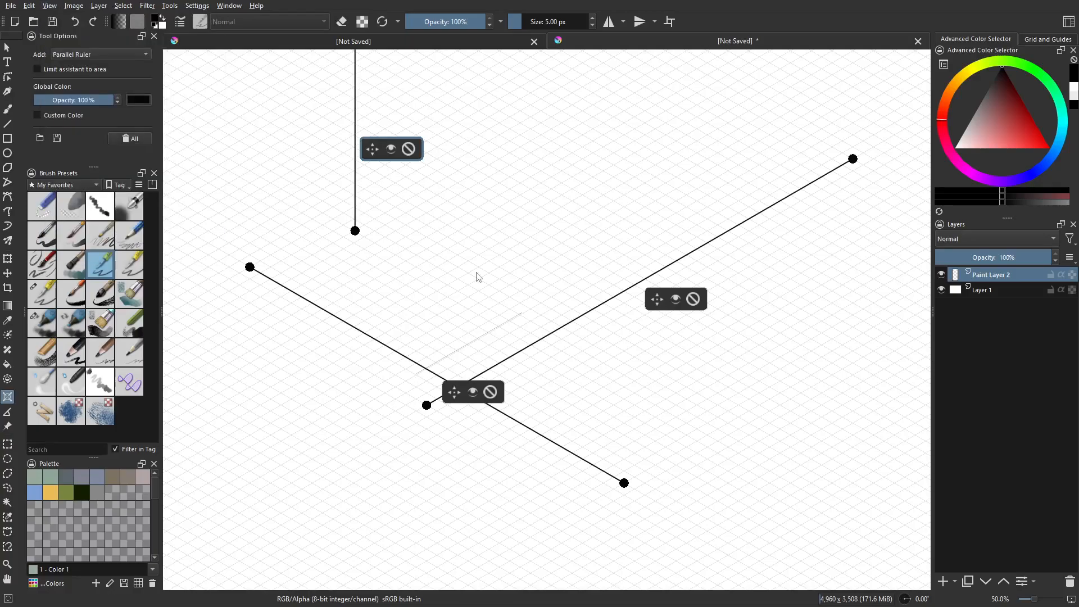
{"action": "left_click", "coordinate": [50, 6]}
{"action": "left_click", "coordinate": [120, 230]}
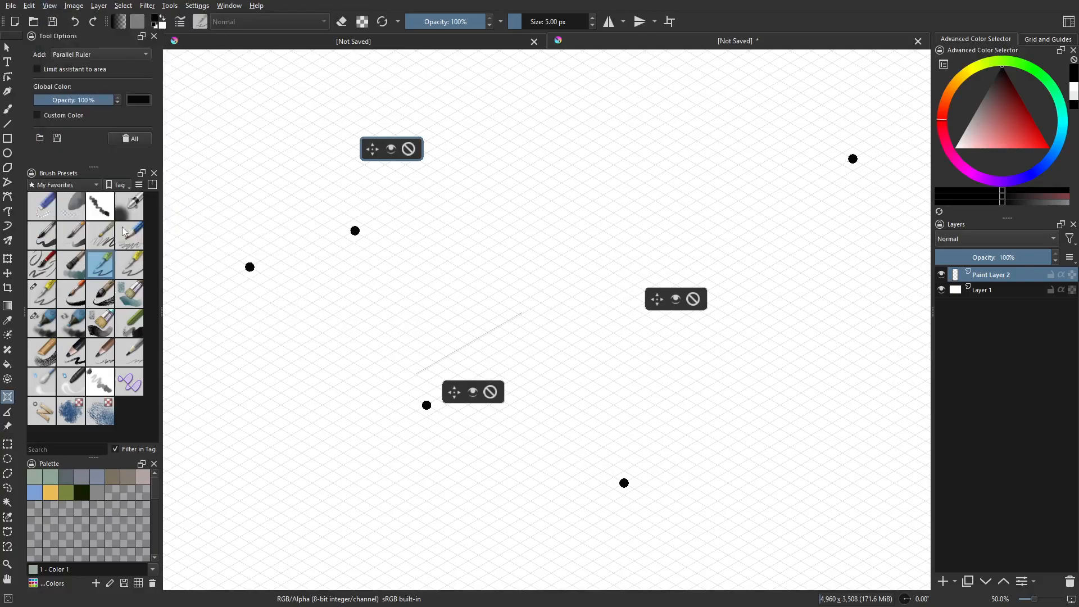
Switch to the freehand brush and test strokes snapped to the parallel rulers, undoing them
{"action": "key", "text": "b"}
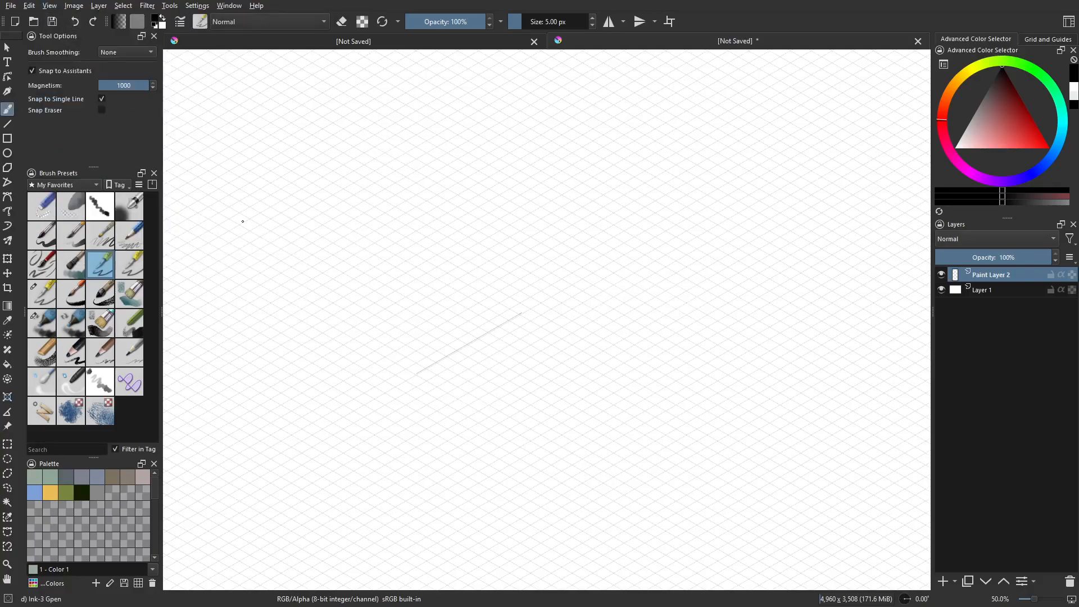
{"action": "mouse_move", "coordinate": [600, 328]}
{"action": "left_mouse_down"}
{"action": "mouse_move", "coordinate": [598, 278]}
{"action": "mouse_move", "coordinate": [599, 300]}
{"action": "left_mouse_up"}
{"action": "key", "text": "ctrl+z"}
{"action": "key", "text": "ctrl+z"}
{"action": "mouse_move", "coordinate": [600, 364]}
{"action": "left_mouse_down"}
{"action": "mouse_move", "coordinate": [702, 304]}
{"action": "mouse_move", "coordinate": [609, 358]}
{"action": "mouse_move", "coordinate": [645, 404]}
{"action": "mouse_move", "coordinate": [620, 405]}
{"action": "left_mouse_up"}
{"action": "key", "text": "ctrl+z"}
{"action": "key", "text": "ctrl+z"}
{"action": "key", "text": "ctrl+z"}
{"action": "scroll", "coordinate": [618, 413], "scroll_direction": "up", "scroll_amount": 1}
{"action": "key", "text": "ctrl+z"}
Try an unsnapped stroke with Snap to Assistants turned off, undo it, and restore the snapping
{"action": "key", "text": "ctrl+shift+l"}
{"action": "mouse_move", "coordinate": [560, 354]}
{"action": "left_mouse_down"}
{"action": "mouse_move", "coordinate": [688, 279]}
{"action": "mouse_move", "coordinate": [527, 374]}
{"action": "mouse_move", "coordinate": [728, 255]}
{"action": "mouse_move", "coordinate": [500, 385]}
{"action": "left_mouse_up"}
{"action": "key", "text": "ctrl+z"}
{"action": "key", "text": "ctrl+z"}
{"action": "key", "text": "ctrl+shift+l"}
{"action": "key", "text": "ctrl+z"}
Draw an upright isometric parallelogram from two rising and two vertical strokes snapped to the rulers
{"action": "scroll", "coordinate": [635, 396], "scroll_direction": "down", "scroll_amount": 2}
{"action": "scroll", "coordinate": [605, 381], "scroll_direction": "up", "scroll_amount": 2}
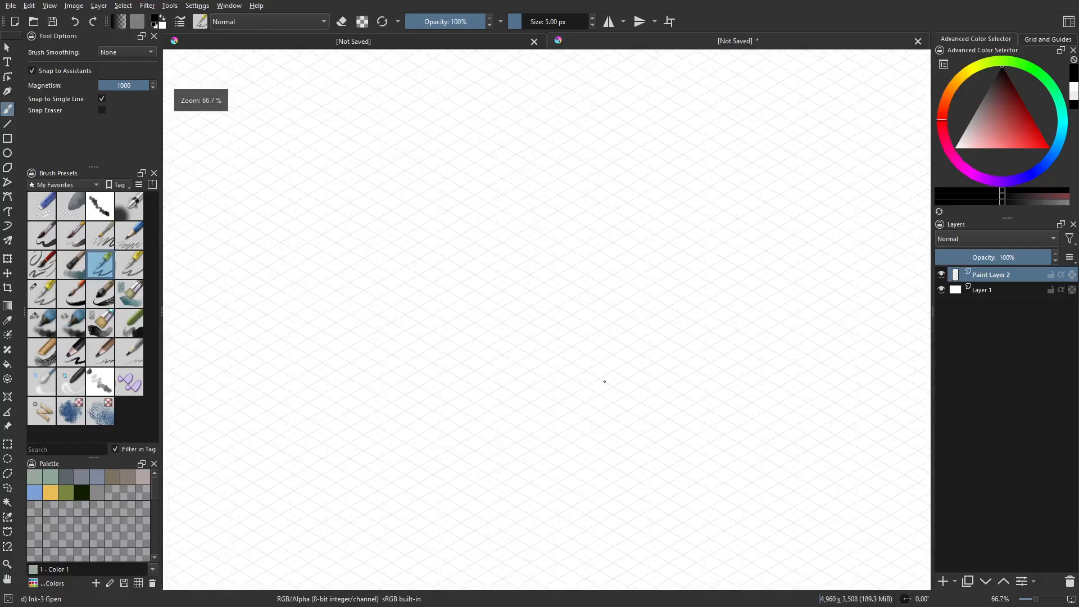
{"action": "left_click_drag", "start_coordinate": [448, 337], "coordinate": [624, 244]}
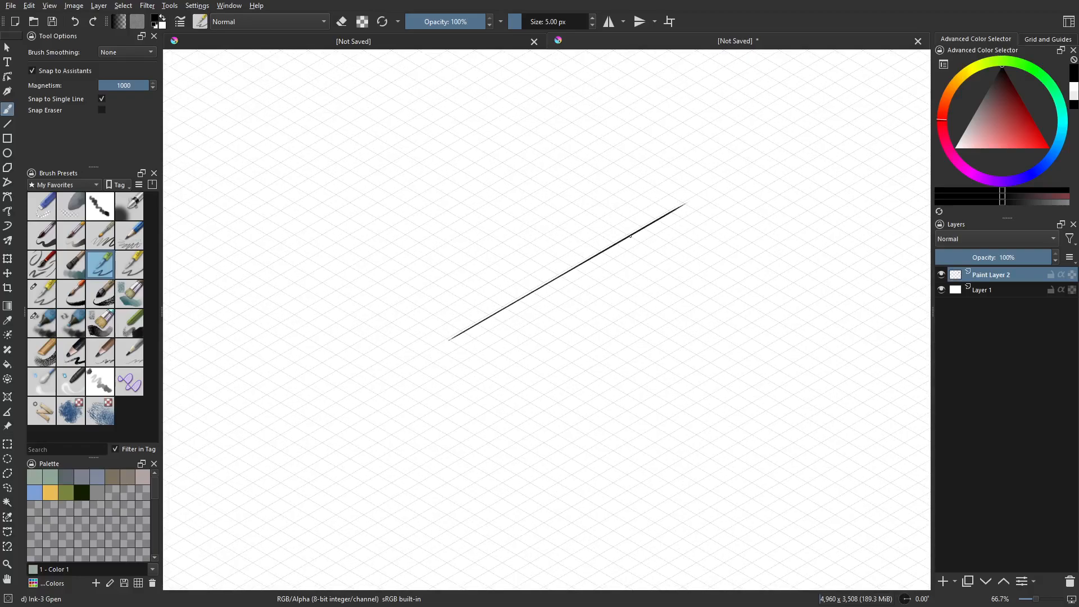
{"action": "left_click_drag", "start_coordinate": [449, 341], "coordinate": [449, 542]}
{"action": "mouse_move", "coordinate": [684, 216]}
{"action": "left_mouse_down"}
{"action": "mouse_move", "coordinate": [684, 483]}
{"action": "mouse_move", "coordinate": [686, 363]}
{"action": "left_mouse_up"}
{"action": "left_click_drag", "start_coordinate": [477, 442], "coordinate": [621, 526]}
{"action": "key", "text": "ctrl+z"}
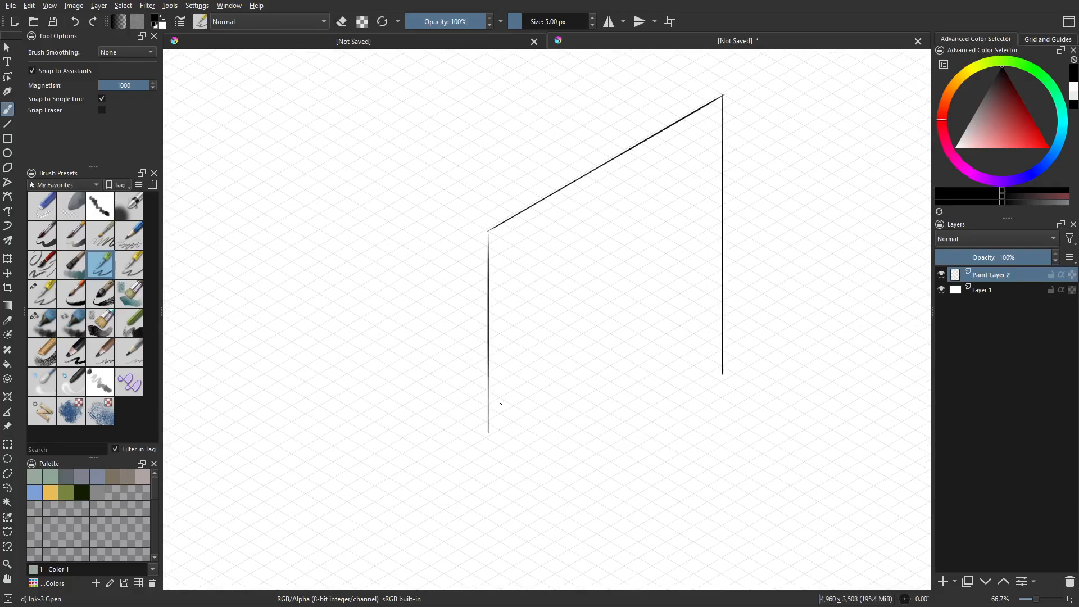
{"action": "left_click_drag", "start_coordinate": [475, 442], "coordinate": [734, 292]}
{"action": "left_click_drag", "start_coordinate": [646, 337], "coordinate": [666, 392]}
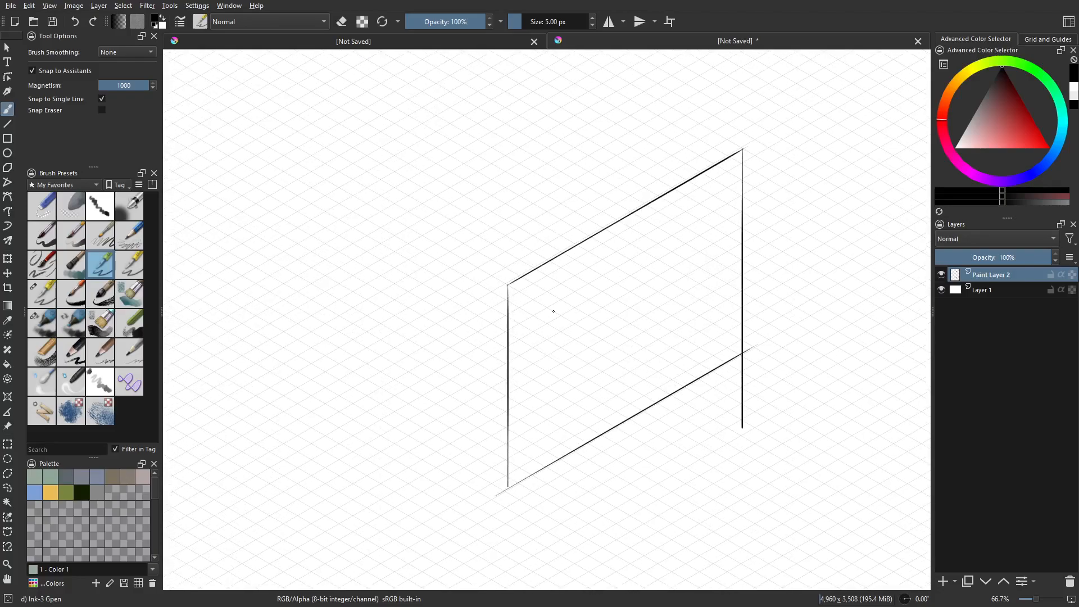
Add a falling stroke from the parallelogram's upper corner and undo the whole test shape
{"action": "left_click_drag", "start_coordinate": [509, 289], "coordinate": [338, 188]}
{"action": "key", "text": "ctrl+z"}
{"action": "key", "text": "ctrl+z"}
{"action": "key", "text": "ctrl+z"}
{"action": "key", "text": "ctrl+z"}
{"action": "key", "text": "ctrl+z"}
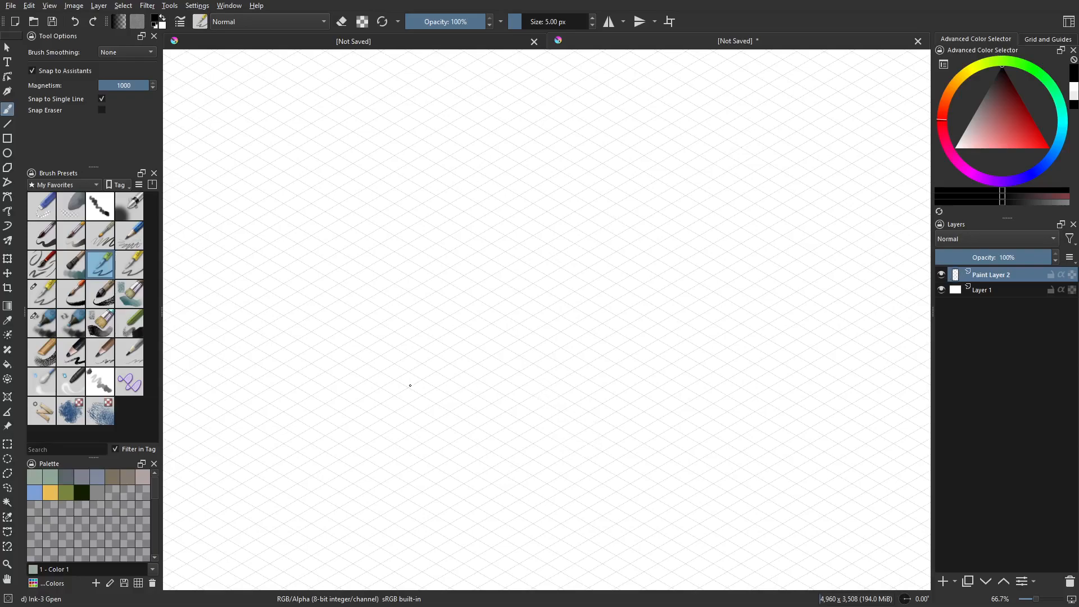
Draw a large isometric floor outline from two rising and two falling strokes snapped to the rulers
{"action": "left_click_drag", "start_coordinate": [332, 358], "coordinate": [432, 416]}
{"action": "key", "text": "ctrl+z"}
{"action": "left_click_drag", "start_coordinate": [298, 341], "coordinate": [612, 158]}
{"action": "mouse_move", "coordinate": [302, 340]}
{"action": "left_mouse_down"}
{"action": "mouse_move", "coordinate": [506, 456]}
{"action": "mouse_move", "coordinate": [680, 390]}
{"action": "mouse_move", "coordinate": [850, 293]}
{"action": "mouse_move", "coordinate": [835, 267]}
{"action": "mouse_move", "coordinate": [623, 145]}
{"action": "left_mouse_up"}
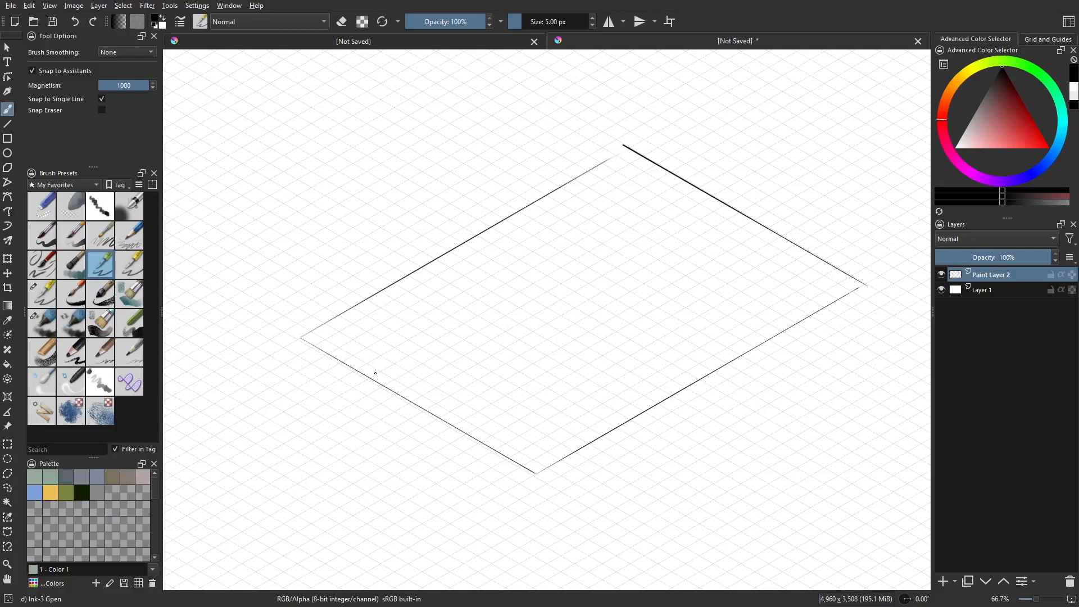
Draw a rising stroke from the floor's front-left edge and a falling stroke from its rear-left edge
{"action": "left_click_drag", "start_coordinate": [373, 378], "coordinate": [675, 204]}
{"action": "key", "text": "ctrl+z"}
{"action": "left_click_drag", "start_coordinate": [428, 411], "coordinate": [428, 320]}
{"action": "key", "text": "ctrl+z"}
{"action": "left_click_drag", "start_coordinate": [429, 408], "coordinate": [537, 346]}
{"action": "left_click_drag", "start_coordinate": [482, 236], "coordinate": [537, 269]}
Try to join the ends of the two inner floor lines with the Line tool and undo the attempts
{"action": "key", "text": "ctrl+shift+l"}
{"action": "key", "text": "ctrl+z"}
{"action": "key", "text": "v"}
{"action": "left_click_drag", "start_coordinate": [548, 276], "coordinate": [548, 340]}
{"action": "key", "text": "ctrl+z"}
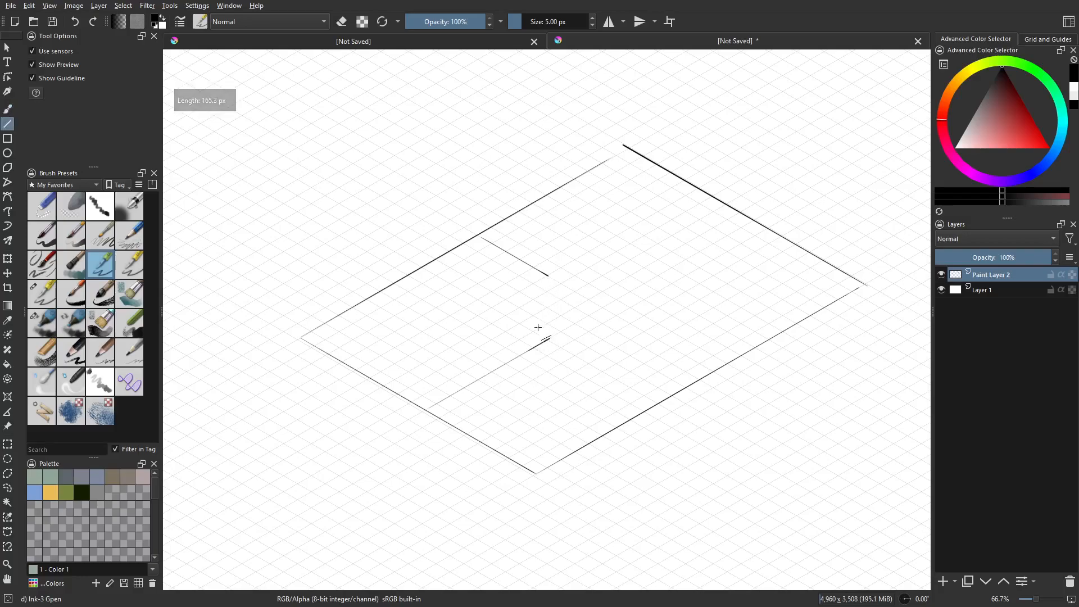
{"action": "key", "text": "b"}
{"action": "key", "text": "ctrl+shift+l"}
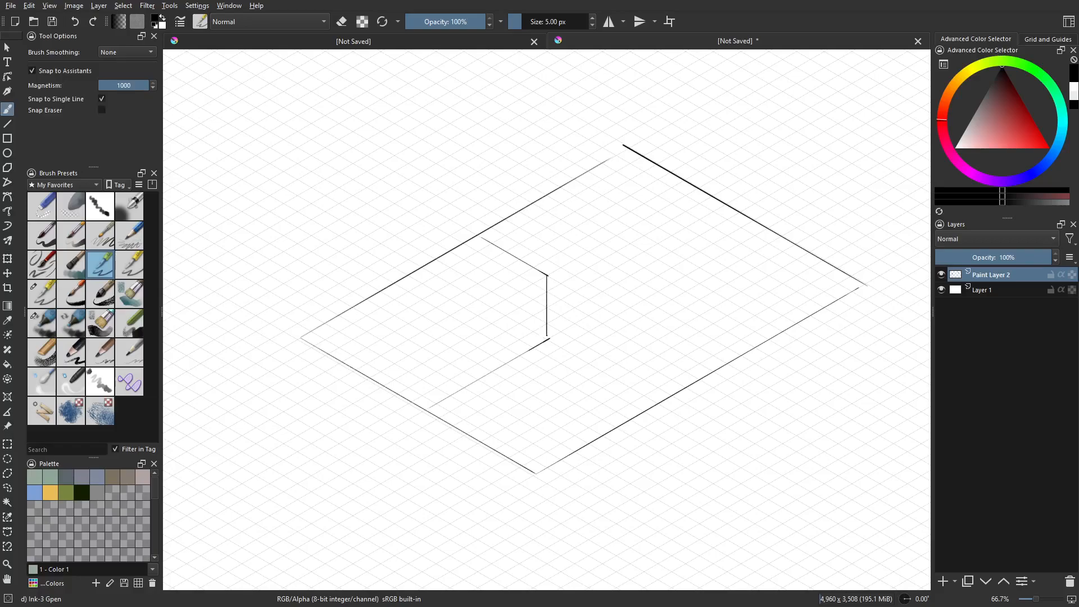
{"action": "key", "text": "ctrl+z"}
Join the two inner floor lines with a vertical stroke and outline an upright wall on the floor's rear-left edge
{"action": "left_click_drag", "start_coordinate": [548, 275], "coordinate": [548, 320]}
{"action": "left_click_drag", "start_coordinate": [537, 269], "coordinate": [551, 373]}
{"action": "left_click_drag", "start_coordinate": [491, 340], "coordinate": [490, 177]}
{"action": "left_click_drag", "start_coordinate": [636, 253], "coordinate": [636, 189]}
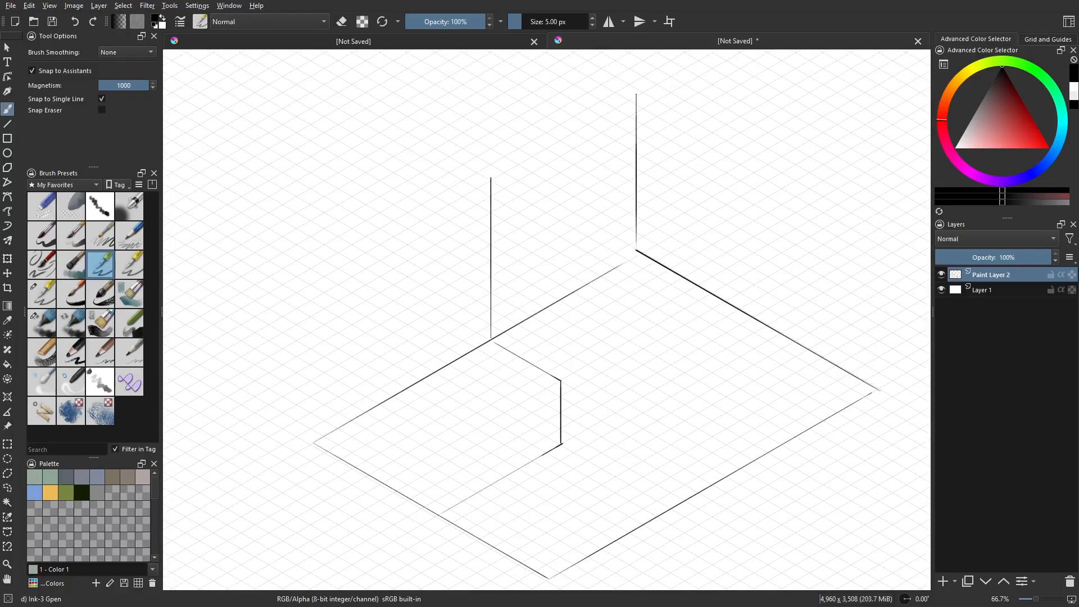
{"action": "left_click_drag", "start_coordinate": [491, 178], "coordinate": [631, 99]}
Draw a doorway in the wall with vertical jambs, a rising top edge and an inner line for the right jamb's depth
{"action": "left_click_drag", "start_coordinate": [555, 301], "coordinate": [557, 209]}
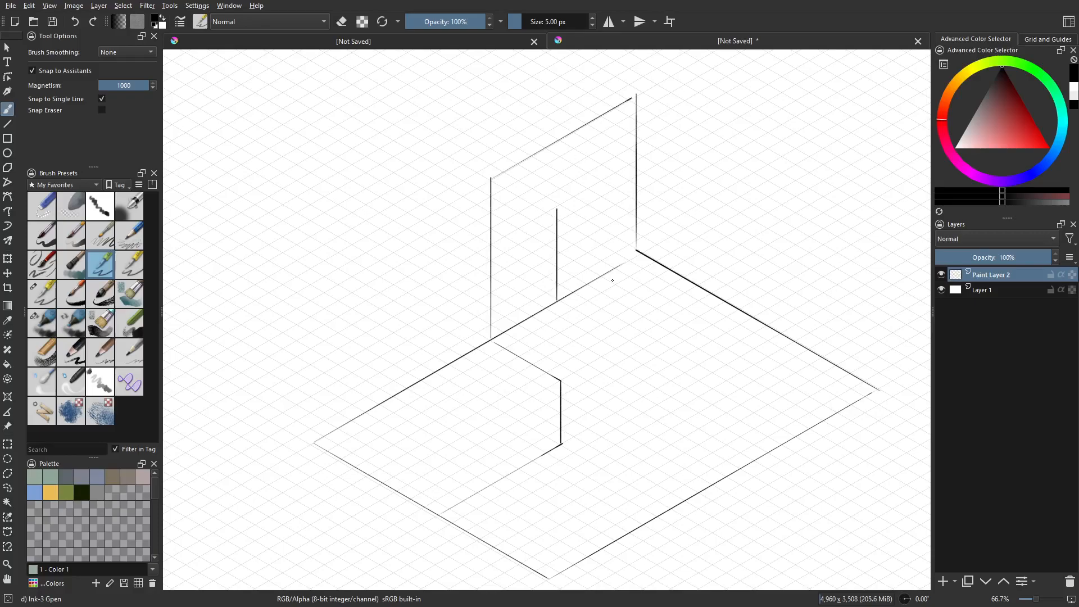
{"action": "mouse_move", "coordinate": [602, 276]}
{"action": "left_mouse_down"}
{"action": "mouse_move", "coordinate": [603, 172]}
{"action": "mouse_move", "coordinate": [578, 177]}
{"action": "mouse_move", "coordinate": [604, 163]}
{"action": "left_mouse_up"}
{"action": "left_click_drag", "start_coordinate": [555, 194], "coordinate": [554, 227]}
{"action": "left_click_drag", "start_coordinate": [592, 273], "coordinate": [605, 278]}
{"action": "key", "text": "ctrl+z"}
{"action": "left_click_drag", "start_coordinate": [596, 169], "coordinate": [597, 258]}
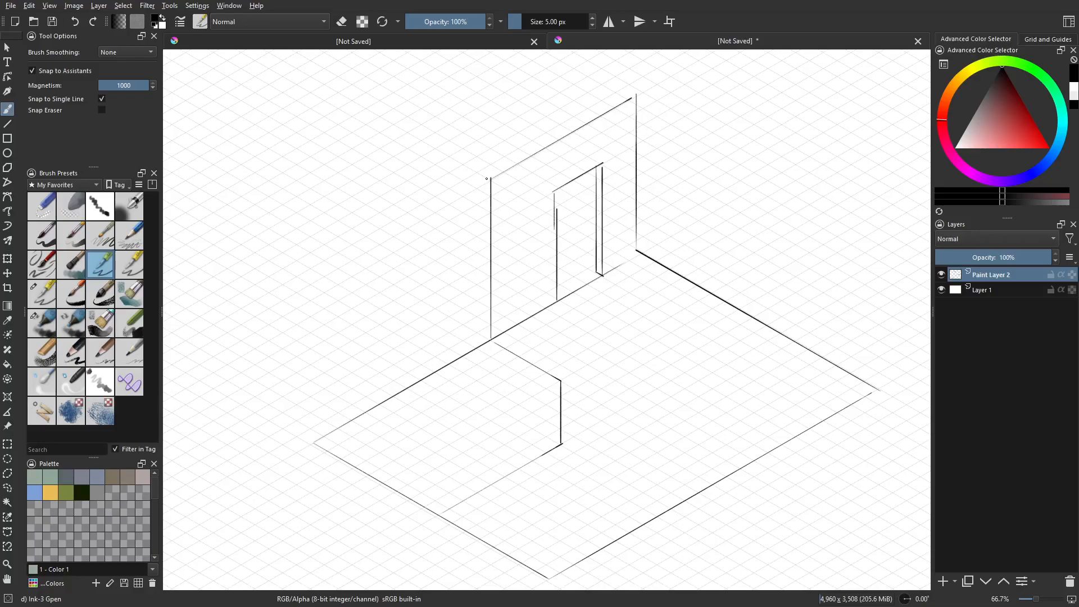
Give the wall thickness with a parallel rising top edge and a second vertical line along its left side
{"action": "left_click_drag", "start_coordinate": [492, 179], "coordinate": [624, 90]}
{"action": "mouse_move", "coordinate": [482, 177]}
{"action": "left_mouse_down"}
{"action": "mouse_move", "coordinate": [481, 320]}
{"action": "mouse_move", "coordinate": [494, 344]}
{"action": "mouse_move", "coordinate": [618, 336]}
{"action": "left_mouse_up"}
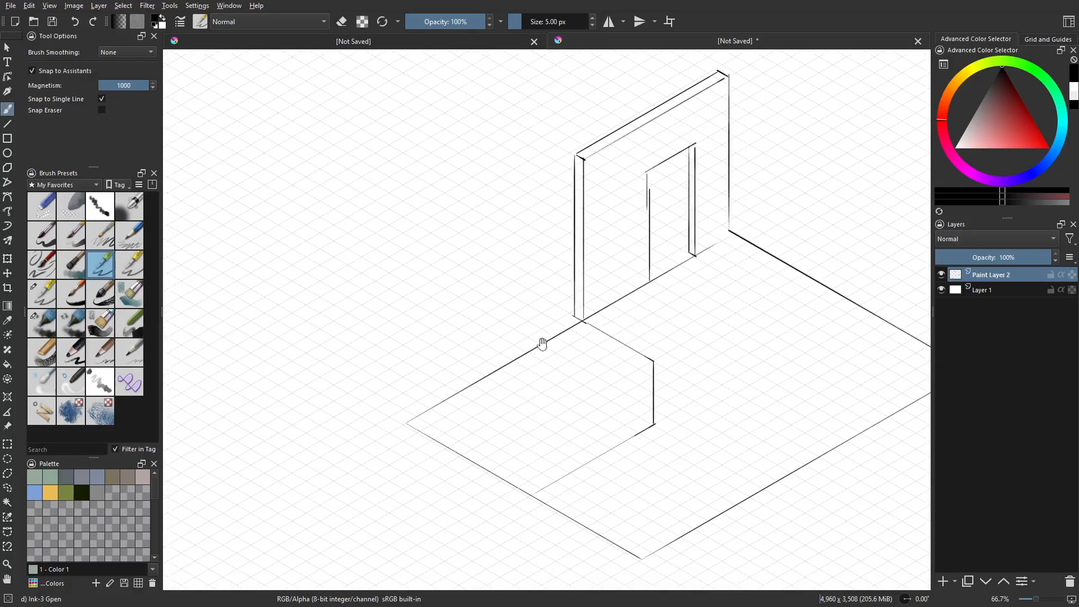
{"action": "left_click_drag", "start_coordinate": [550, 342], "coordinate": [569, 350]}
Try to extend lines outward from the floor's left corner and undo them
{"action": "mouse_move", "coordinate": [436, 425]}
{"action": "left_mouse_down"}
{"action": "mouse_move", "coordinate": [408, 409]}
{"action": "mouse_move", "coordinate": [406, 425]}
{"action": "mouse_move", "coordinate": [423, 435]}
{"action": "mouse_move", "coordinate": [410, 427]}
{"action": "mouse_move", "coordinate": [424, 434]}
{"action": "mouse_move", "coordinate": [467, 379]}
{"action": "mouse_move", "coordinate": [506, 356]}
{"action": "left_mouse_up"}
{"action": "key", "text": "ctrl+z"}
{"action": "key", "text": "ctrl+z"}
{"action": "key", "text": "ctrl+z"}
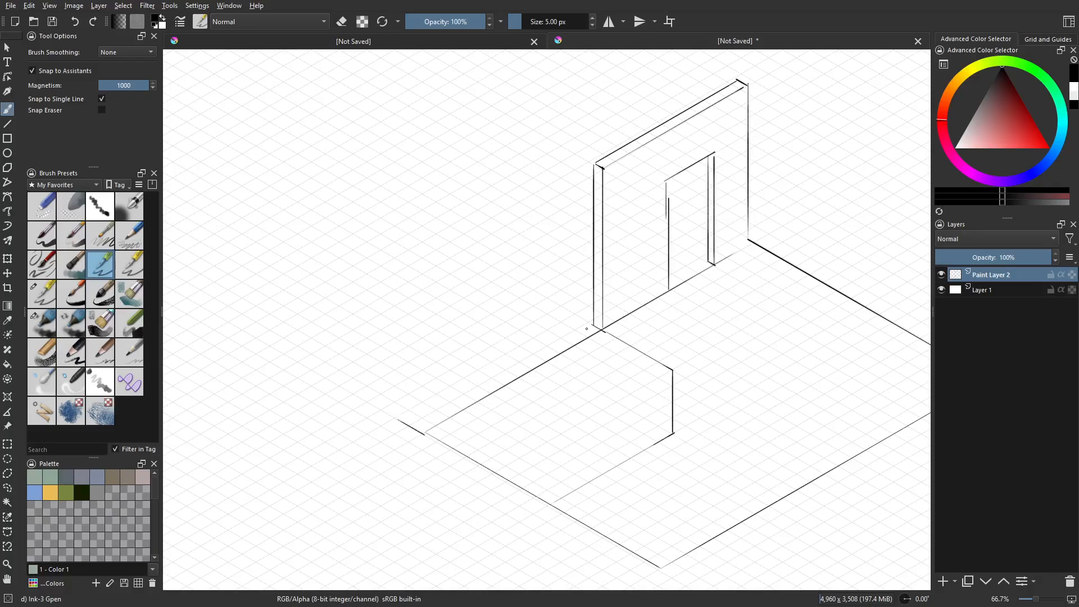
{"action": "key", "text": "ctrl+z"}
Turn off Snap to Assistants, sketch freehand marks on the floor, undo them, and turn snapping back on
{"action": "left_click_drag", "start_coordinate": [715, 335], "coordinate": [621, 354]}
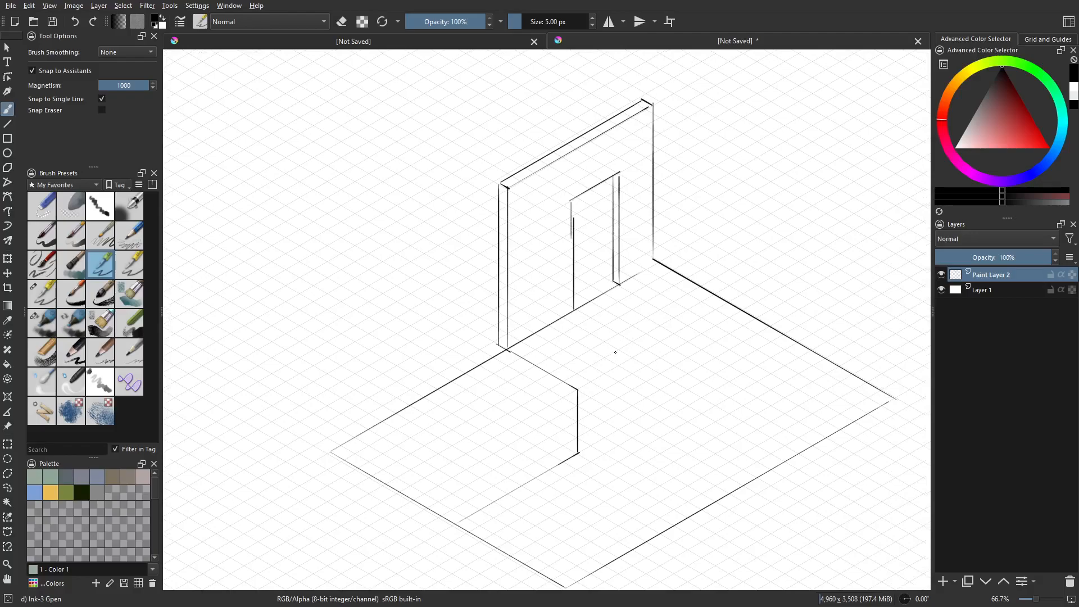
{"action": "left_click_drag", "start_coordinate": [722, 372], "coordinate": [669, 340]}
{"action": "key", "text": "ctrl+shift+l"}
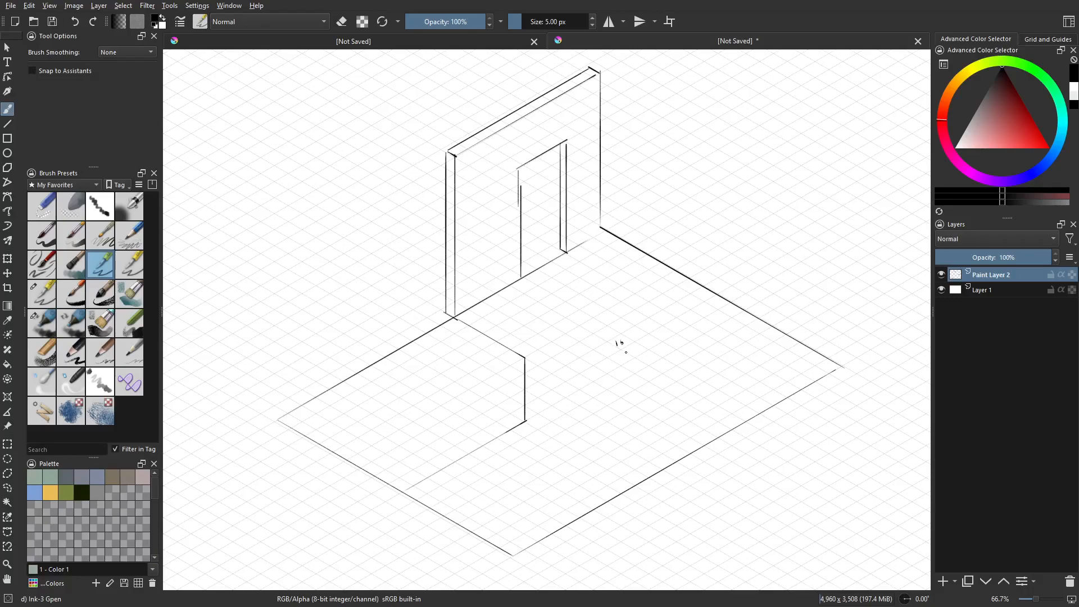
{"action": "mouse_move", "coordinate": [599, 349]}
{"action": "left_mouse_down"}
{"action": "mouse_move", "coordinate": [650, 315]}
{"action": "mouse_move", "coordinate": [622, 306]}
{"action": "left_mouse_up"}
{"action": "key", "text": "ctrl+z"}
{"action": "key", "text": "ctrl+z"}
{"action": "key", "text": "ctrl+z"}
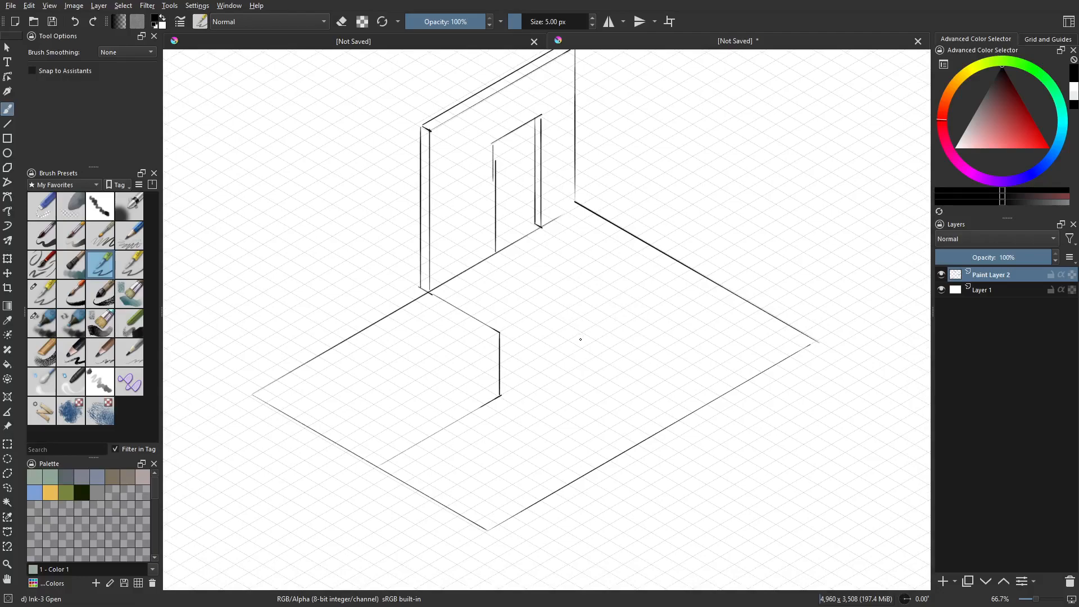
{"action": "key", "text": "ctrl+shift+l"}
{"action": "mouse_move", "coordinate": [636, 375]}
{"action": "left_mouse_down"}
{"action": "mouse_move", "coordinate": [602, 407]}
{"action": "mouse_move", "coordinate": [566, 417]}
{"action": "mouse_move", "coordinate": [679, 364]}
{"action": "mouse_move", "coordinate": [722, 359]}
{"action": "left_mouse_up"}
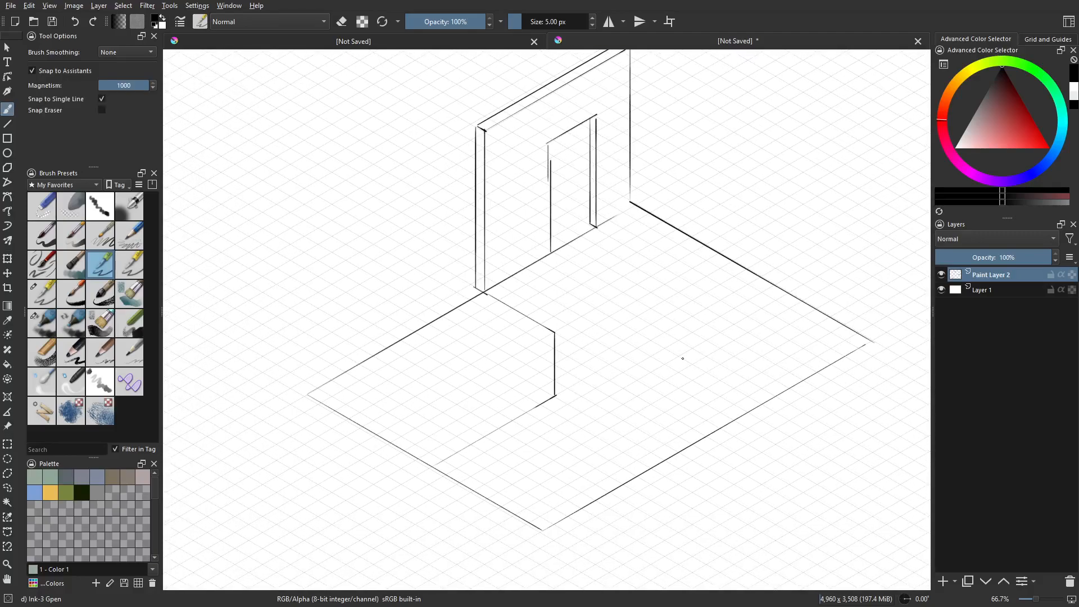
Extend the floor block's vertical edge upward, draw the upper edge running back toward the wall, and undo the extra front lines
{"action": "mouse_move", "coordinate": [556, 331]}
{"action": "left_mouse_down"}
{"action": "mouse_move", "coordinate": [555, 275]}
{"action": "mouse_move", "coordinate": [552, 331]}
{"action": "left_mouse_up"}
{"action": "mouse_move", "coordinate": [487, 254]}
{"action": "left_mouse_down"}
{"action": "mouse_move", "coordinate": [546, 288]}
{"action": "mouse_move", "coordinate": [549, 278]}
{"action": "mouse_move", "coordinate": [503, 247]}
{"action": "left_mouse_up"}
{"action": "key", "text": "ctrl+z"}
{"action": "mouse_move", "coordinate": [544, 284]}
{"action": "left_mouse_down"}
{"action": "mouse_move", "coordinate": [514, 301]}
{"action": "mouse_move", "coordinate": [557, 276]}
{"action": "left_mouse_up"}
{"action": "left_click_drag", "start_coordinate": [557, 275], "coordinate": [514, 301]}
{"action": "mouse_move", "coordinate": [513, 302]}
{"action": "left_mouse_down"}
{"action": "mouse_move", "coordinate": [513, 370]}
{"action": "mouse_move", "coordinate": [513, 301]}
{"action": "left_mouse_up"}
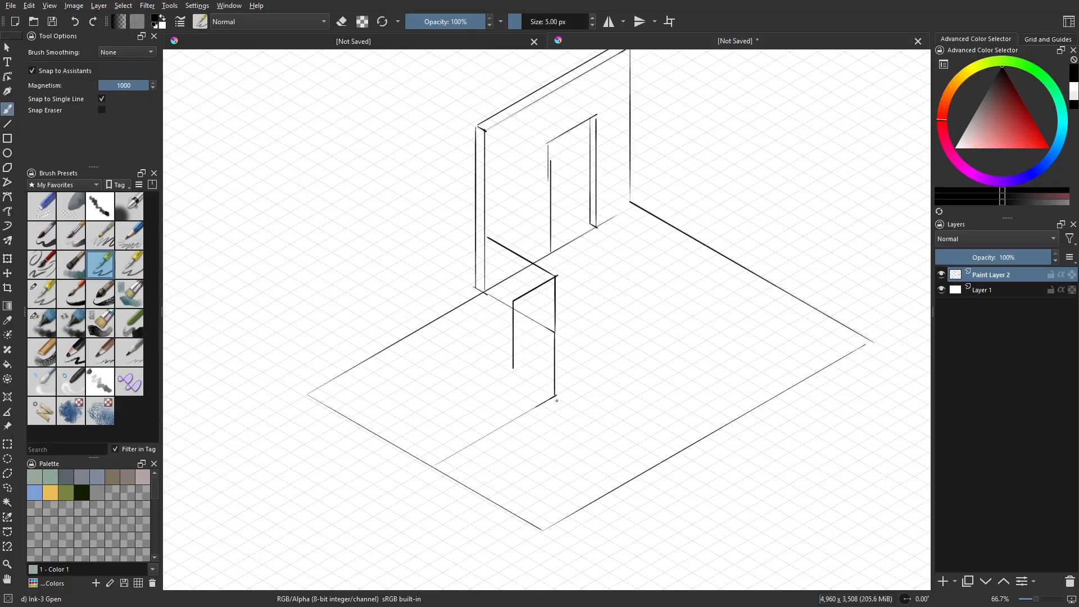
{"action": "key", "text": "ctrl+z"}
{"action": "key", "text": "ctrl+z"}
Outline a section beside the block's tall vertical edge and sketch the top and inner edges of the raised upper box
{"action": "mouse_move", "coordinate": [559, 392]}
{"action": "left_mouse_down"}
{"action": "mouse_move", "coordinate": [597, 370]}
{"action": "mouse_move", "coordinate": [580, 350]}
{"action": "mouse_move", "coordinate": [604, 363]}
{"action": "mouse_move", "coordinate": [603, 300]}
{"action": "mouse_move", "coordinate": [605, 364]}
{"action": "left_mouse_up"}
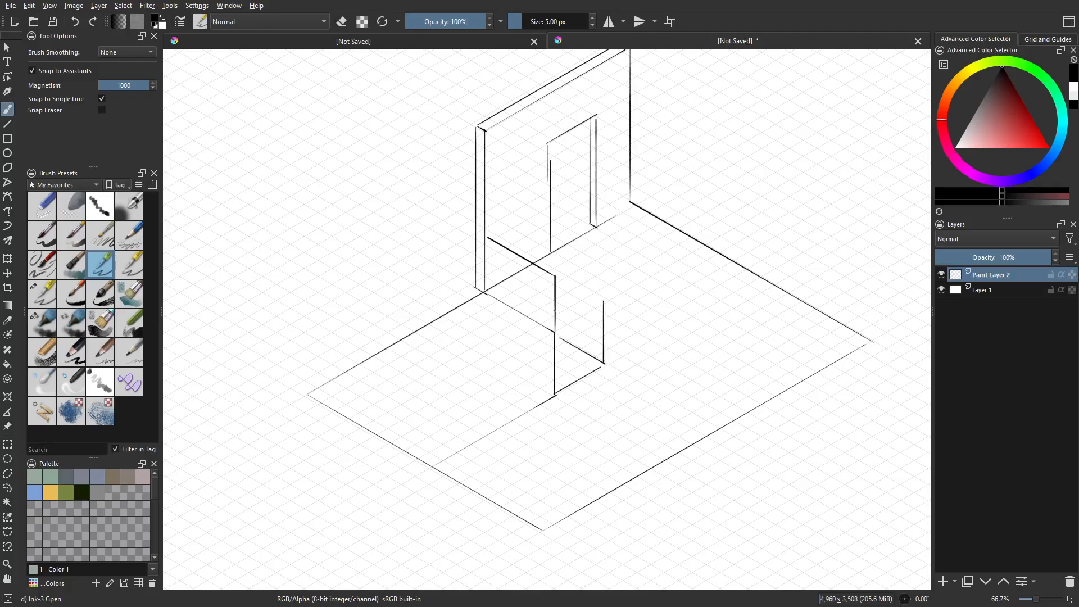
{"action": "mouse_move", "coordinate": [577, 317]}
{"action": "left_mouse_down"}
{"action": "mouse_move", "coordinate": [514, 353]}
{"action": "mouse_move", "coordinate": [522, 316]}
{"action": "left_mouse_up"}
{"action": "mouse_move", "coordinate": [544, 272]}
{"action": "left_mouse_down"}
{"action": "mouse_move", "coordinate": [511, 309]}
{"action": "mouse_move", "coordinate": [458, 260]}
{"action": "mouse_move", "coordinate": [494, 244]}
{"action": "mouse_move", "coordinate": [463, 254]}
{"action": "left_mouse_up"}
{"action": "key", "text": "ctrl+z"}
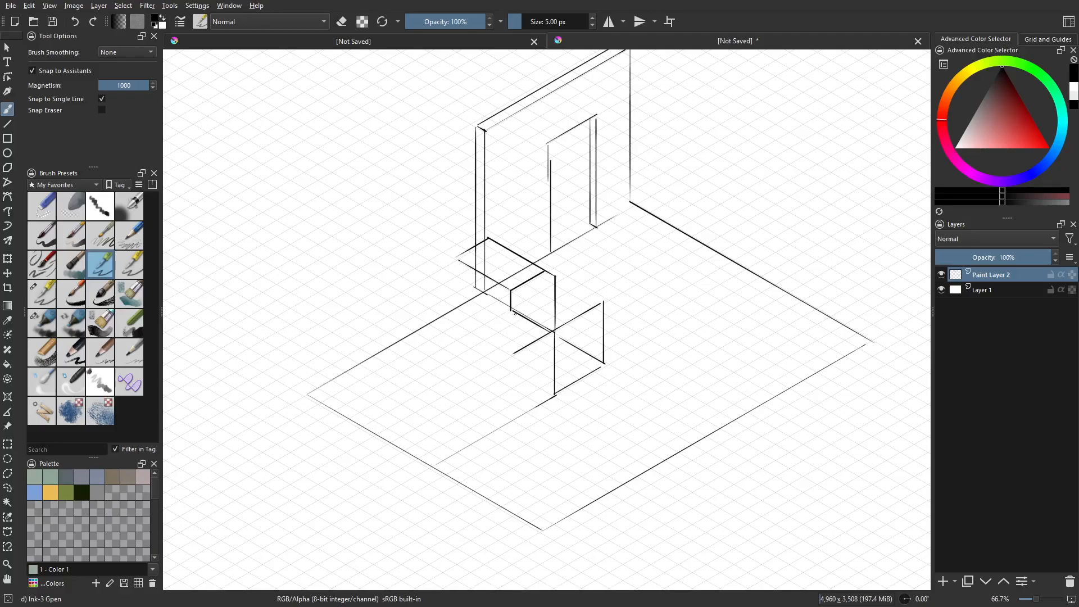
Complete the lower cube's top, front vertical and bottom edges, and erase the stray vertical line on the floor beside it
{"action": "mouse_move", "coordinate": [510, 312]}
{"action": "left_mouse_down"}
{"action": "mouse_move", "coordinate": [475, 334]}
{"action": "mouse_move", "coordinate": [507, 352]}
{"action": "left_mouse_up"}
{"action": "key", "text": "e"}
{"action": "mouse_move", "coordinate": [568, 322]}
{"action": "left_mouse_down"}
{"action": "mouse_move", "coordinate": [605, 305]}
{"action": "mouse_move", "coordinate": [603, 360]}
{"action": "left_mouse_up"}
{"action": "key", "text": "e"}
{"action": "mouse_move", "coordinate": [511, 355]}
{"action": "left_mouse_down"}
{"action": "mouse_move", "coordinate": [510, 419]}
{"action": "mouse_move", "coordinate": [514, 403]}
{"action": "left_mouse_up"}
{"action": "mouse_move", "coordinate": [475, 333]}
{"action": "left_mouse_down"}
{"action": "mouse_move", "coordinate": [474, 393]}
{"action": "mouse_move", "coordinate": [494, 418]}
{"action": "left_mouse_up"}
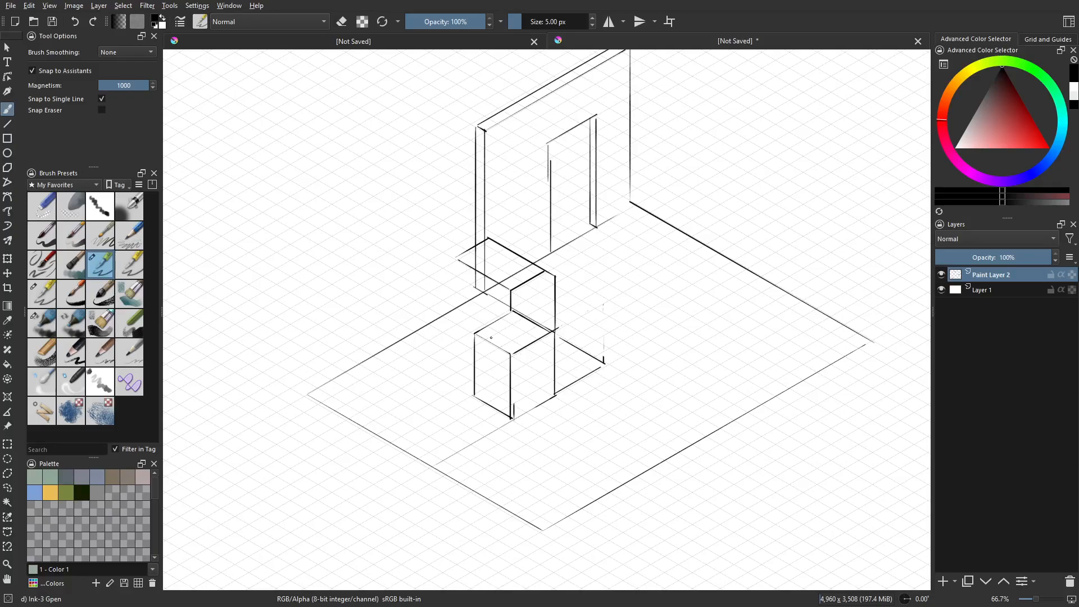
Close the upper box with a vertical on its far left and a short base line, and reinforce its right vertical edge
{"action": "left_click_drag", "start_coordinate": [448, 316], "coordinate": [475, 332]}
{"action": "left_click_drag", "start_coordinate": [460, 263], "coordinate": [457, 310]}
{"action": "left_click_drag", "start_coordinate": [457, 257], "coordinate": [456, 307]}
{"action": "left_click_drag", "start_coordinate": [631, 350], "coordinate": [624, 354]}
{"action": "left_click_drag", "start_coordinate": [547, 334], "coordinate": [551, 279]}
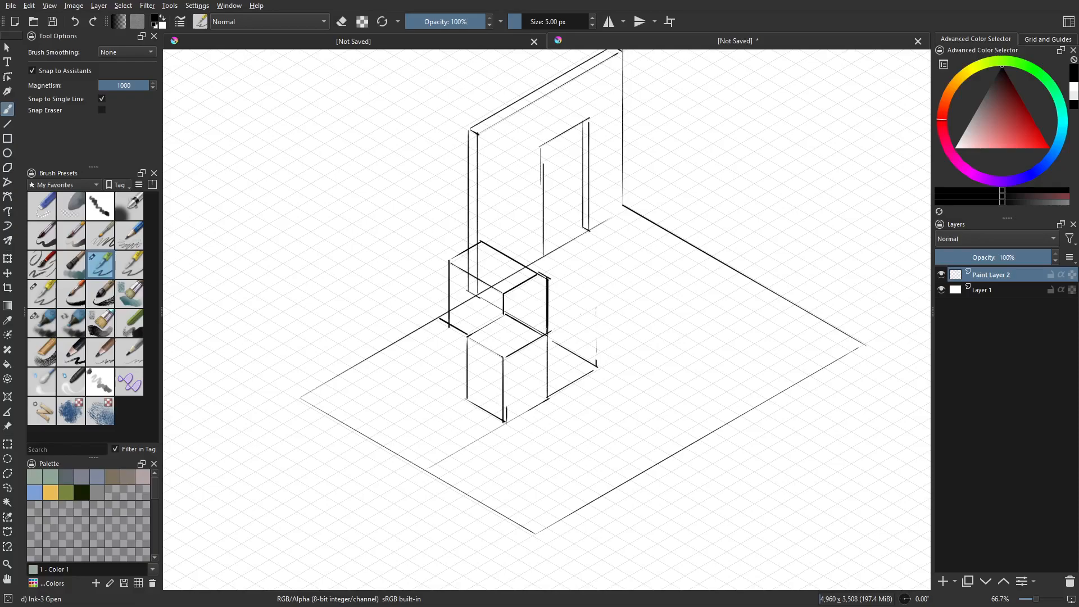
{"action": "left_click_drag", "start_coordinate": [551, 327], "coordinate": [550, 279]}
{"action": "mouse_move", "coordinate": [496, 366]}
{"action": "left_mouse_down"}
{"action": "mouse_move", "coordinate": [537, 383]}
{"action": "mouse_move", "coordinate": [477, 413]}
{"action": "left_mouse_up"}
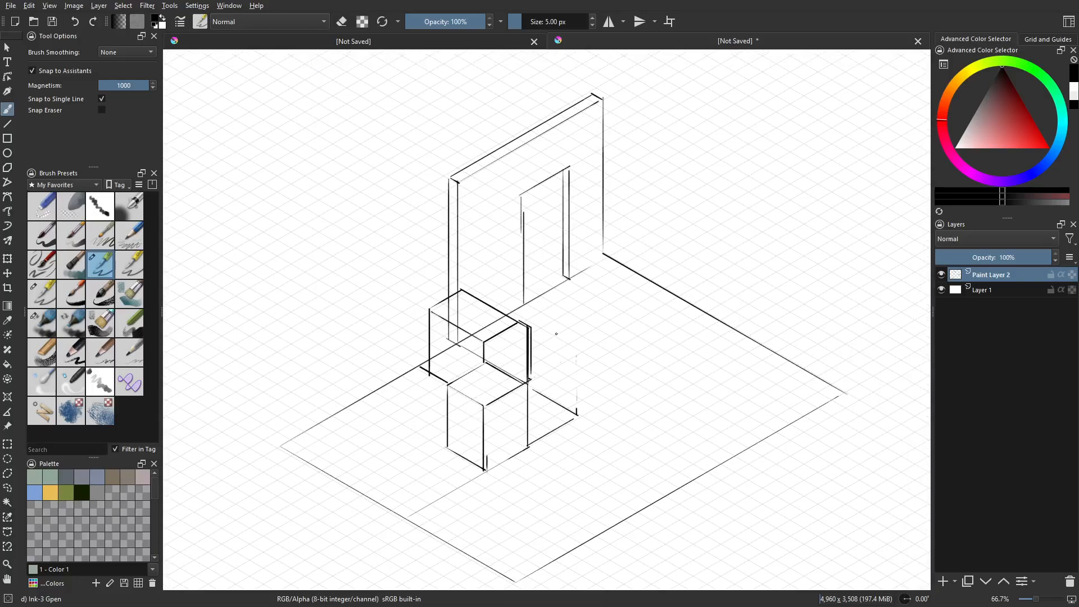
{"action": "scroll", "coordinate": [553, 335], "scroll_direction": "down", "scroll_amount": 3}
{"action": "scroll", "coordinate": [553, 342], "scroll_direction": "up", "scroll_amount": 1}
{"action": "scroll", "coordinate": [553, 345], "scroll_direction": "down", "scroll_amount": 1}
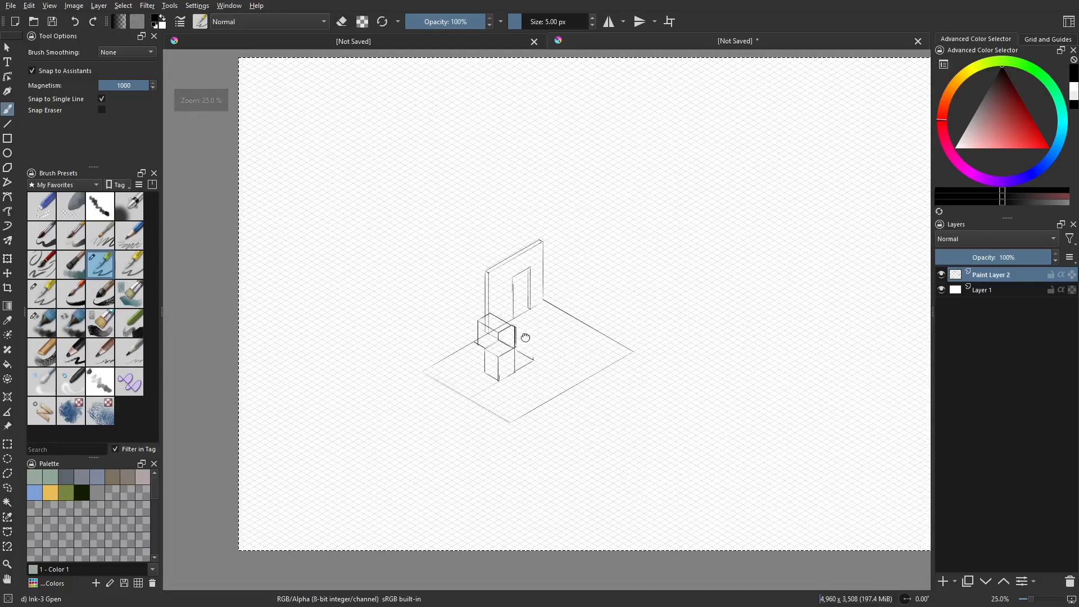
{"action": "scroll", "coordinate": [542, 355], "scroll_direction": "up", "scroll_amount": 1}
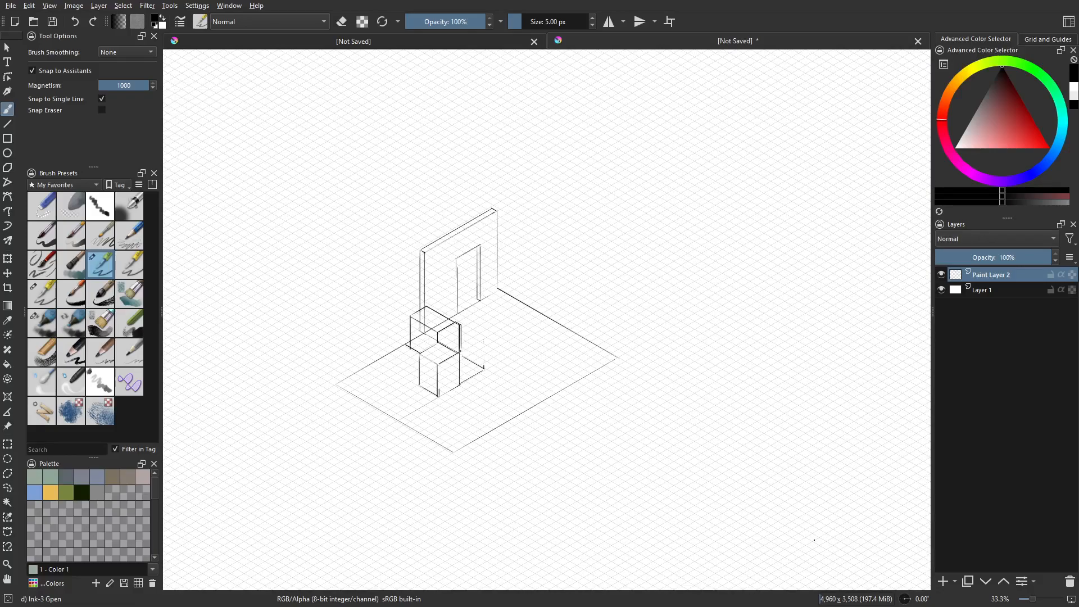
{"action": "left_click_drag", "start_coordinate": [594, 401], "coordinate": [677, 433]}
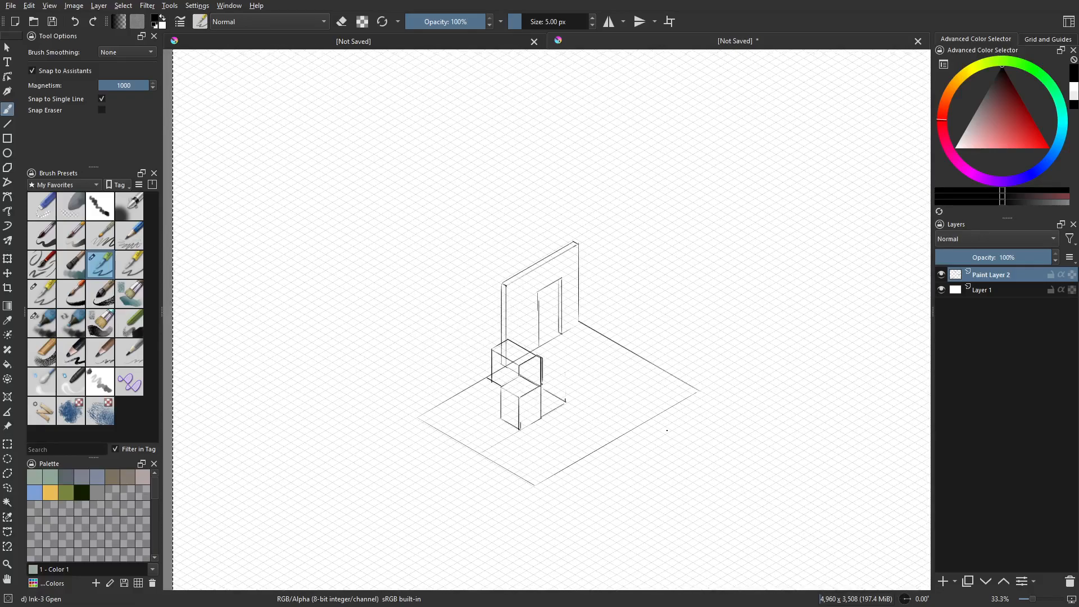
{"action": "scroll", "coordinate": [619, 395], "scroll_direction": "down", "scroll_amount": 2}
{"action": "scroll", "coordinate": [617, 402], "scroll_direction": "up", "scroll_amount": 2}
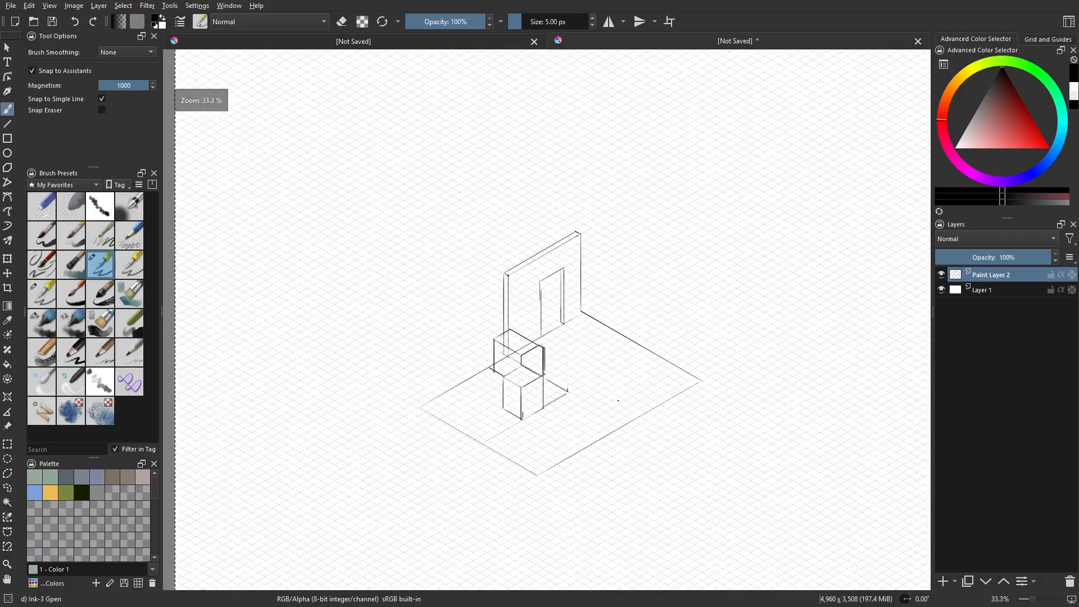
Save the drawing to the Desktop as a PNG image named bldg
{"action": "key", "text": "ctrl+s"}
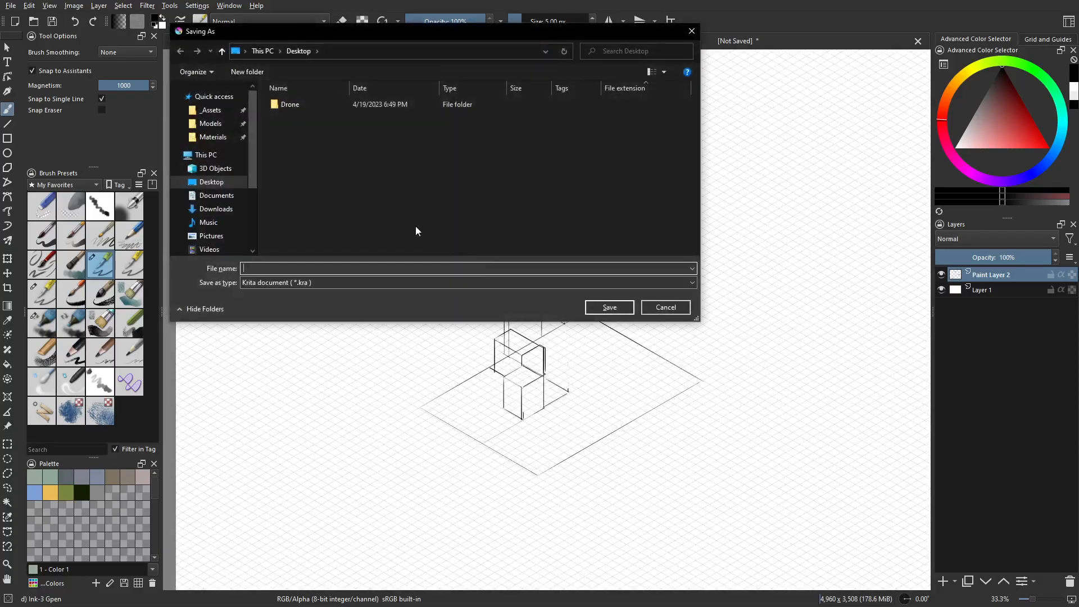
{"action": "left_click", "coordinate": [360, 283]}
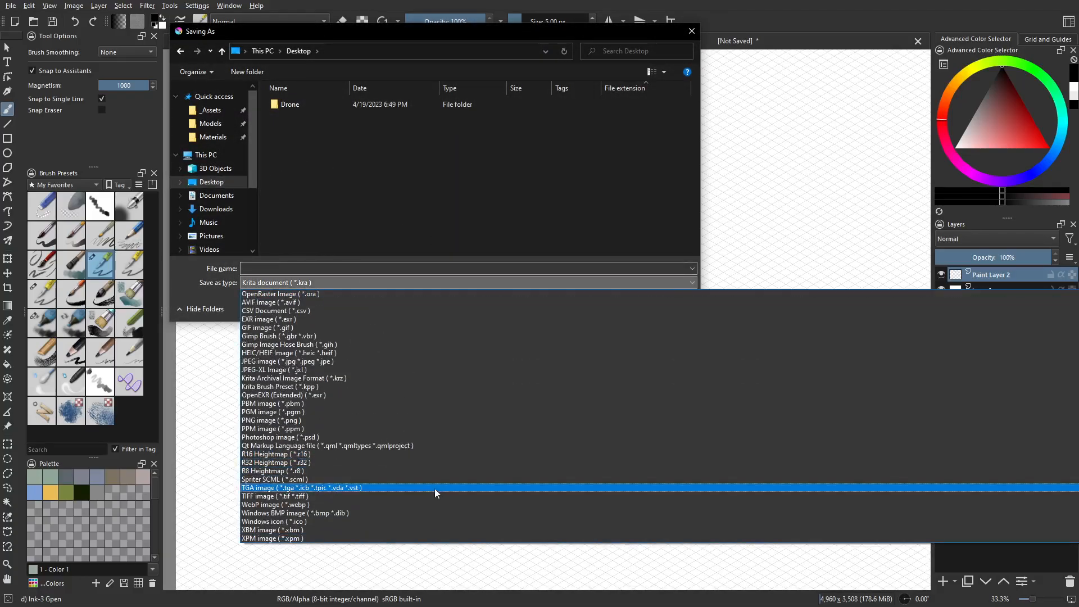
{"action": "left_click", "coordinate": [306, 426]}
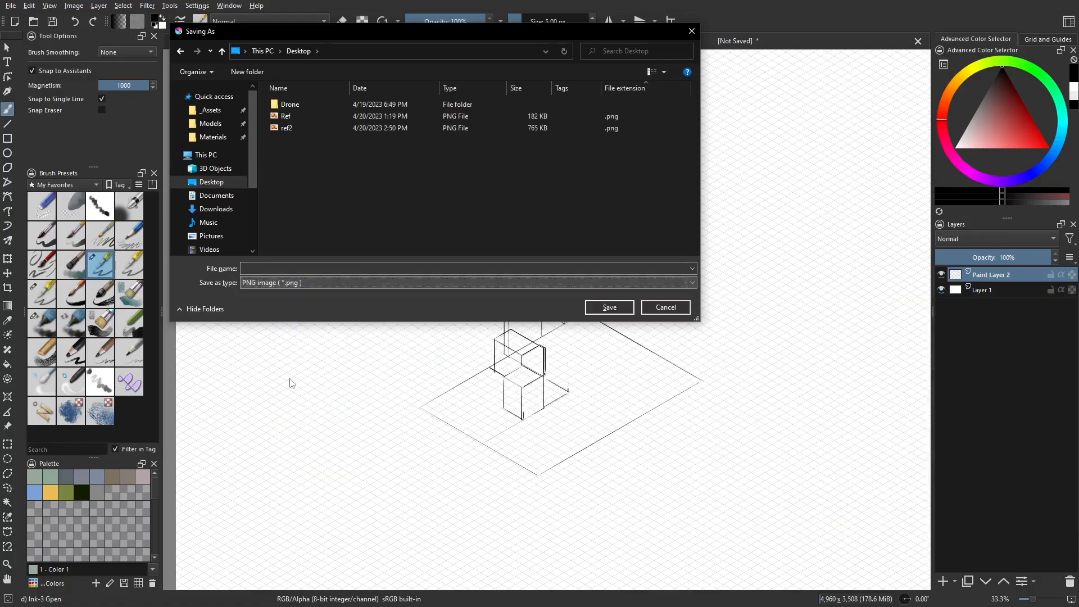
{"action": "left_click", "coordinate": [291, 269]}
{"action": "type", "text": "Test"}
{"action": "key", "text": "Return"}
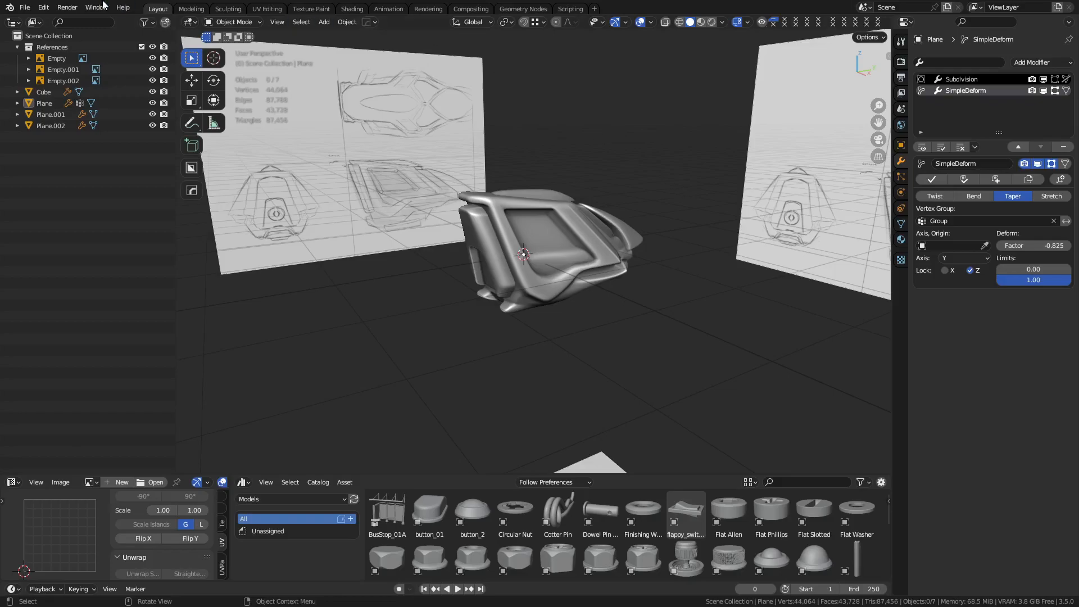
Switch to Blender and start opening another file, discarding the unsaved changes to shape.blend
{"action": "left_click", "coordinate": [25, 7]}
{"action": "left_click", "coordinate": [49, 33]}
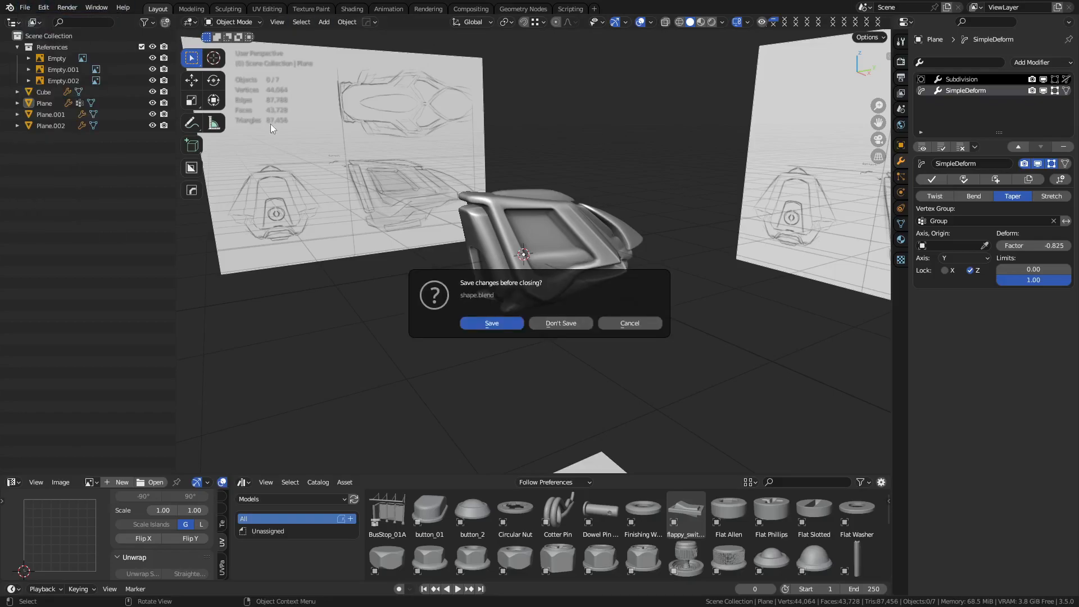
{"action": "left_click", "coordinate": [578, 325]}
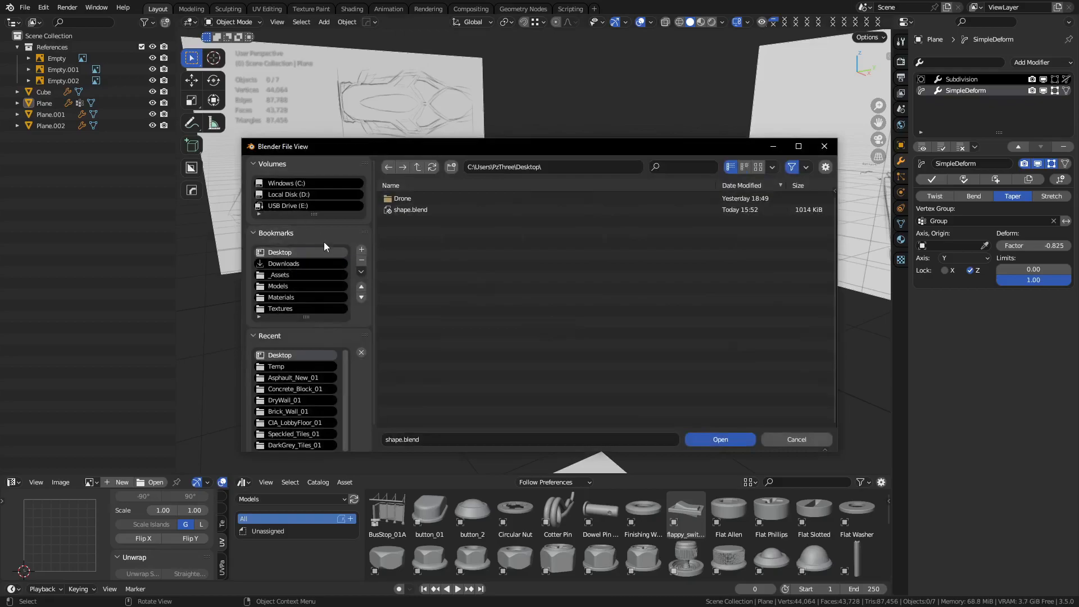
Open Isometric Scene.blend from the D:\_Assets\Models\Utilities\Iso_Drawing_Tools folder
{"action": "left_click", "coordinate": [315, 195]}
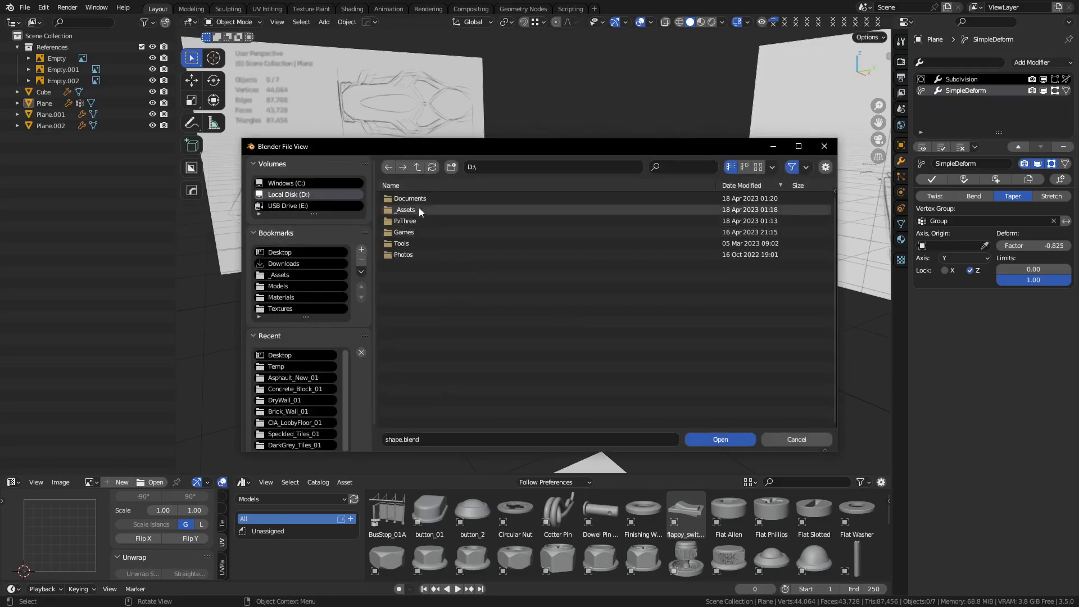
{"action": "double_click", "coordinate": [419, 207]}
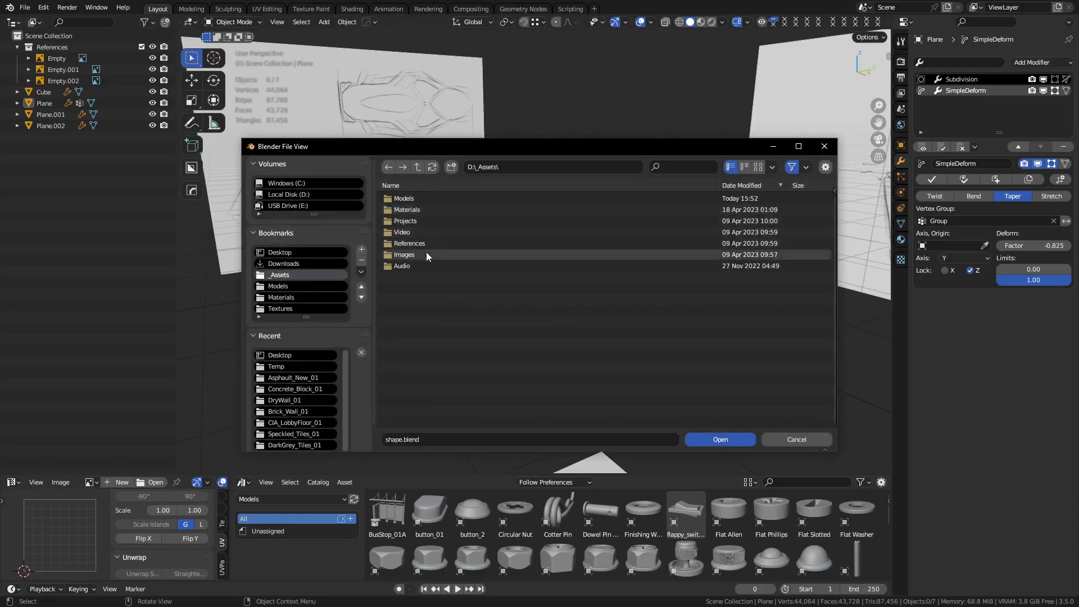
{"action": "left_click", "coordinate": [423, 218]}
{"action": "double_click", "coordinate": [423, 201]}
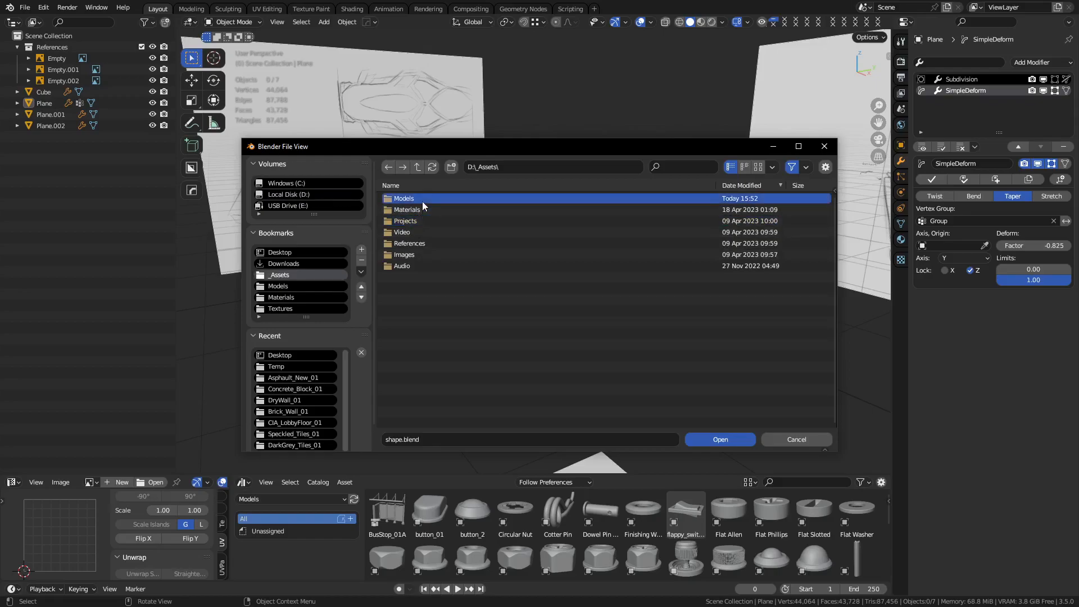
{"action": "double_click", "coordinate": [431, 386]}
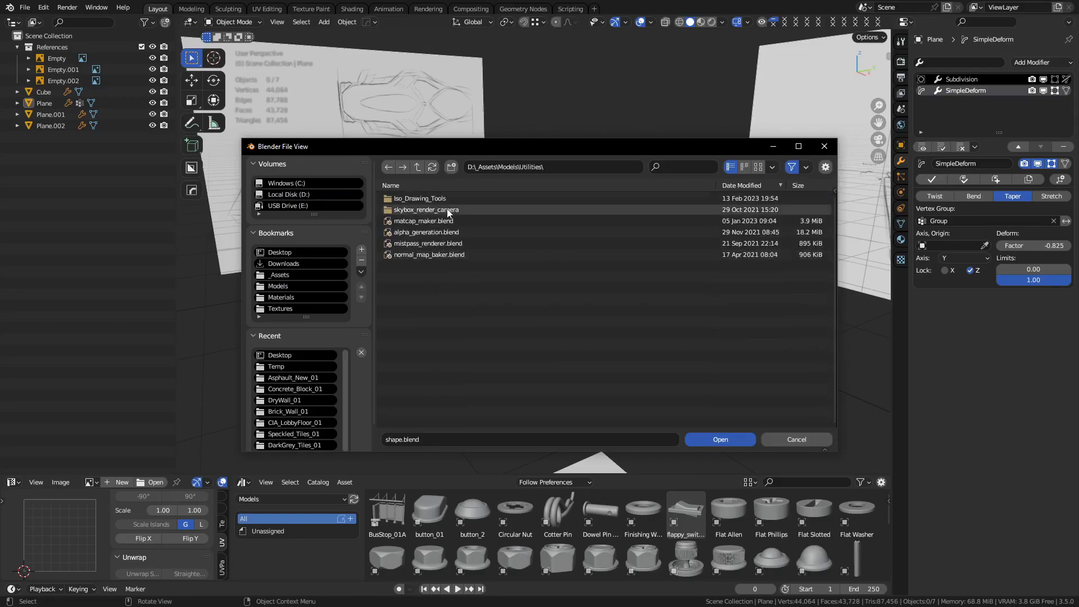
{"action": "double_click", "coordinate": [444, 200]}
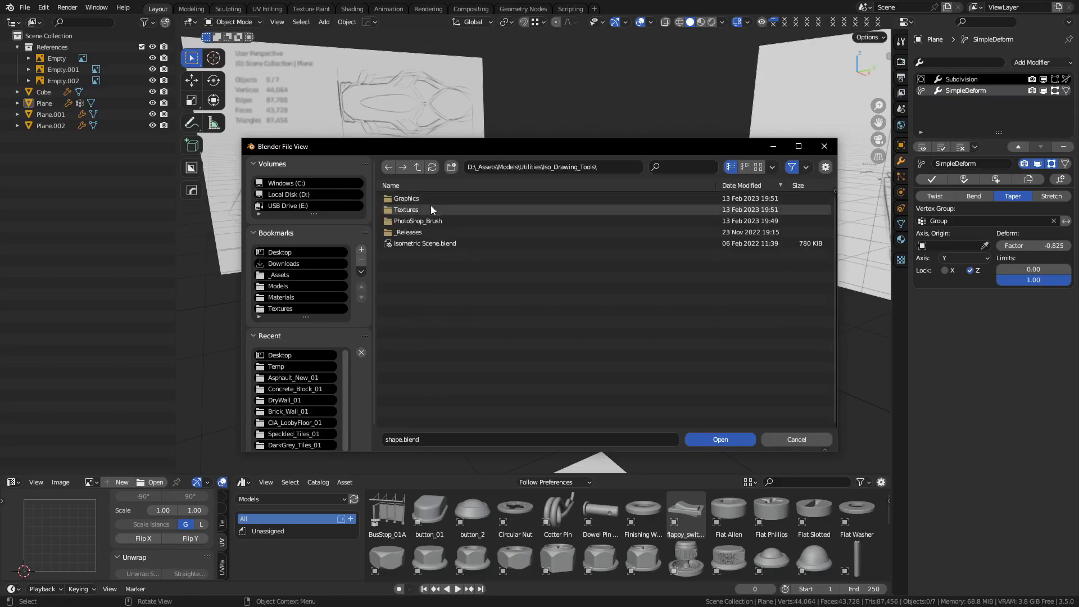
{"action": "left_click", "coordinate": [438, 245]}
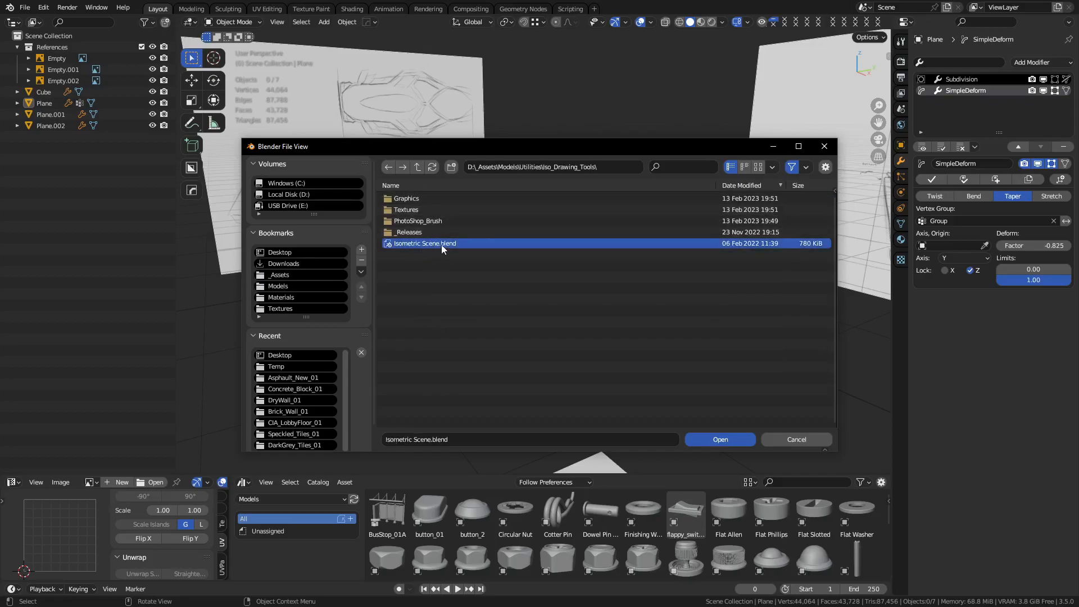
{"action": "double_click", "coordinate": [441, 245]}
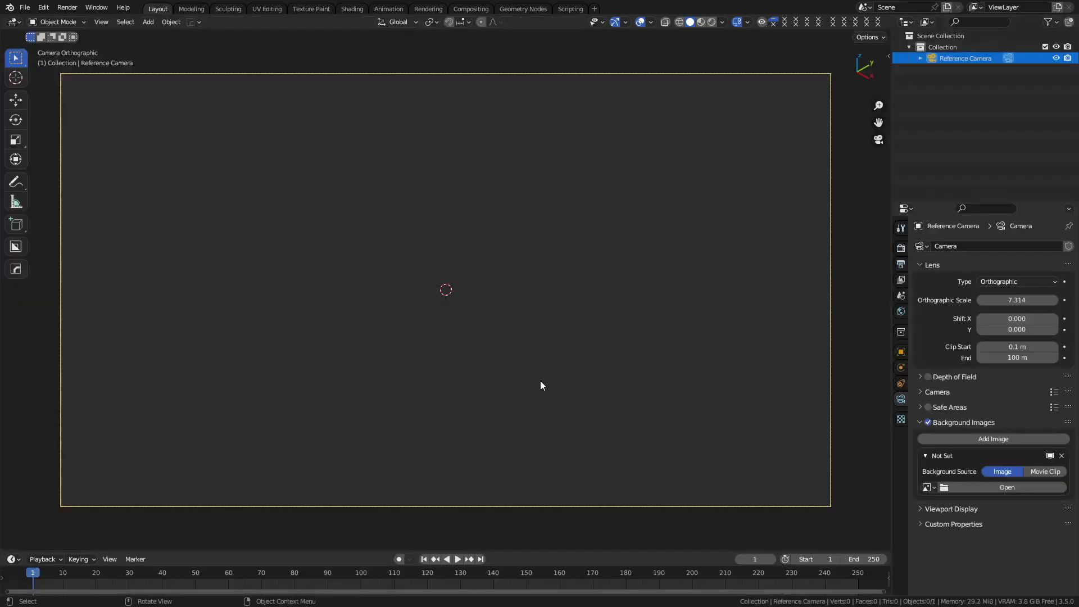
Load bldg.png from the Desktop as the Reference Camera's background image, browsing the files as thumbnails
{"action": "left_click", "coordinate": [976, 488]}
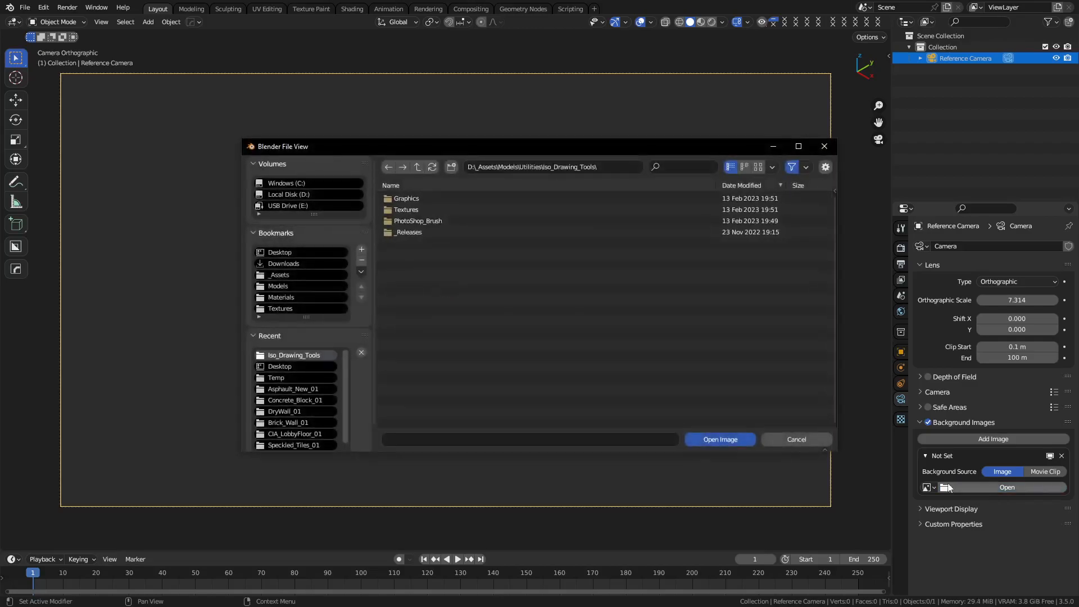
{"action": "left_click", "coordinate": [283, 257]}
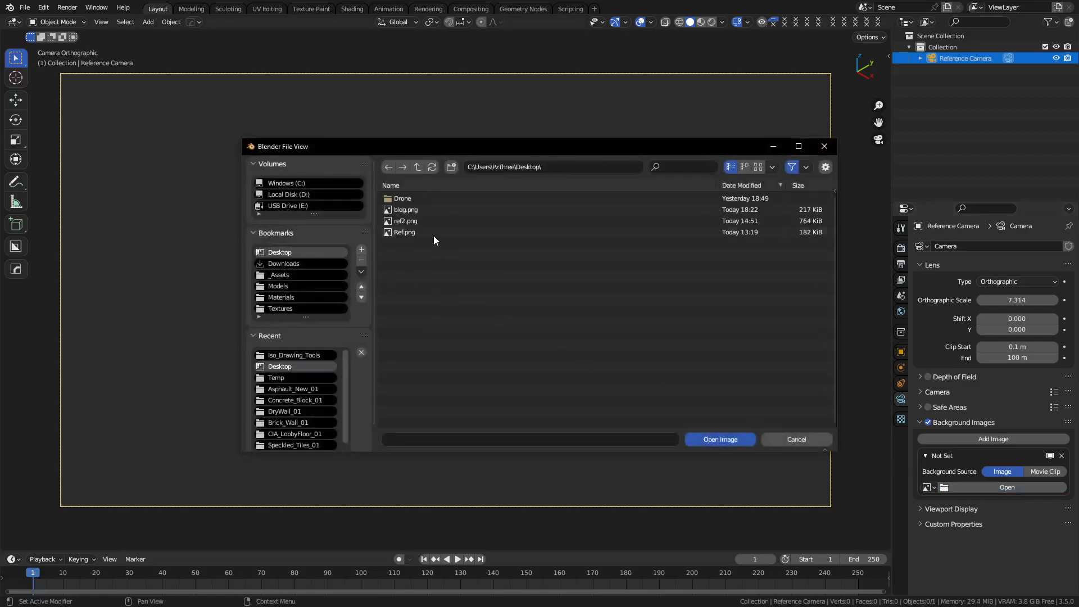
{"action": "left_click", "coordinate": [758, 168]}
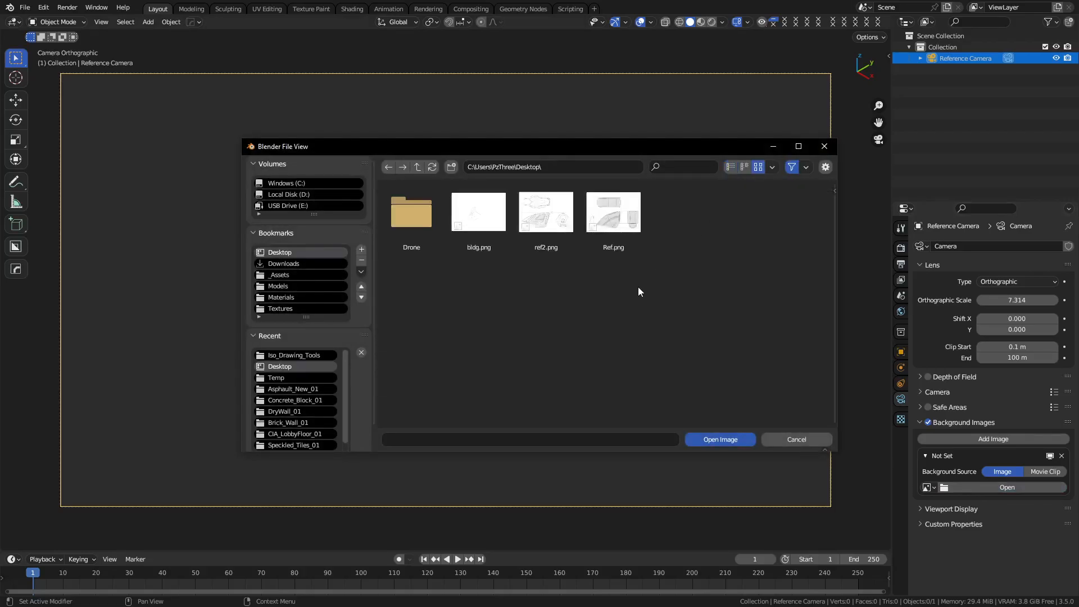
{"action": "left_click", "coordinate": [472, 222]}
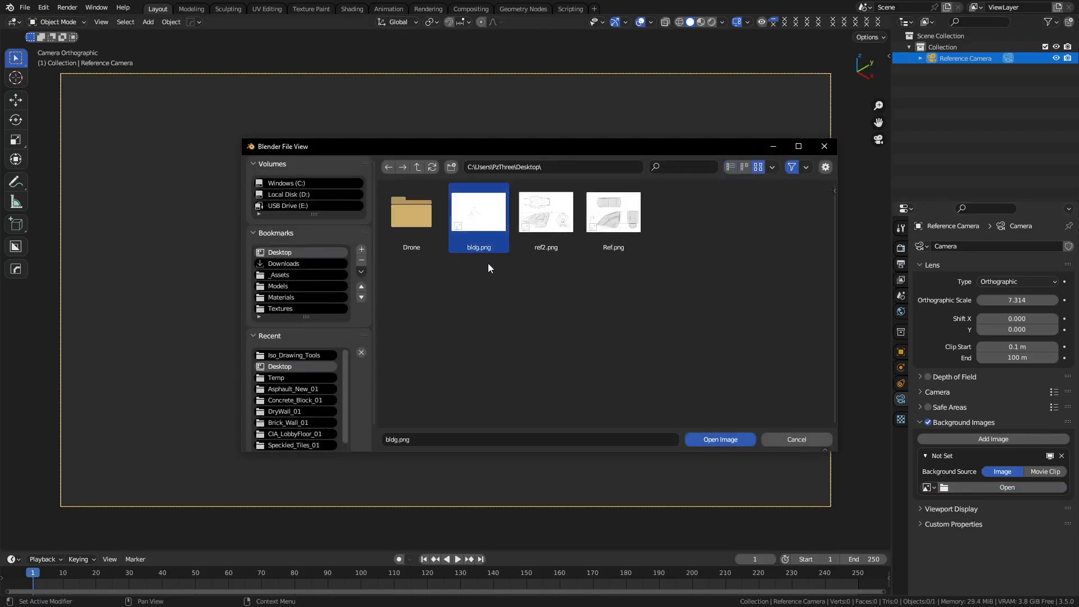
{"action": "left_click", "coordinate": [719, 440]}
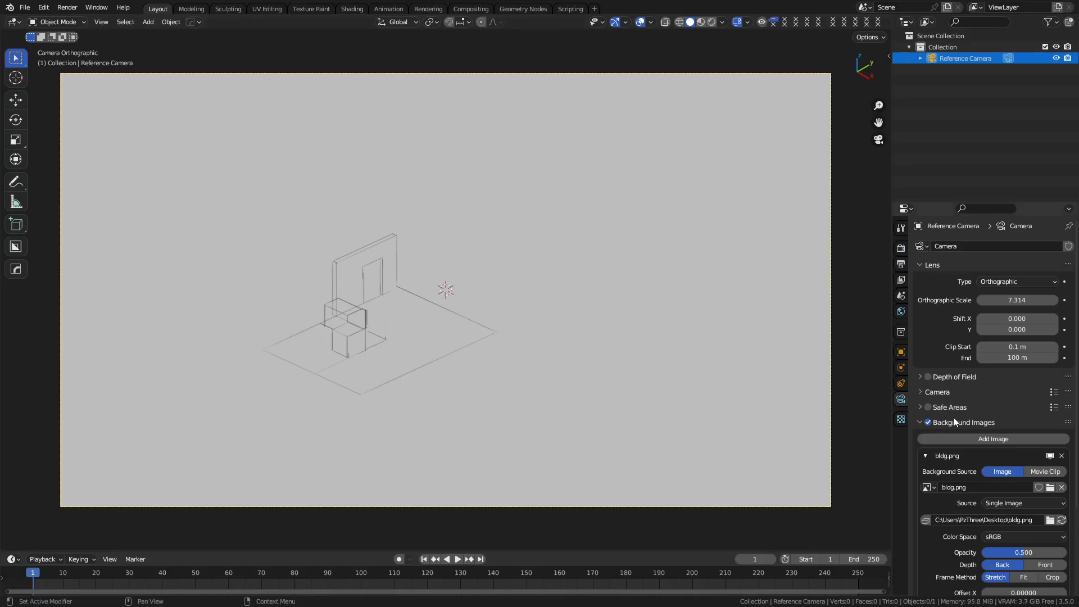
Try the Fit and Crop frame methods on the camera's background image, then return it to Stretch
{"action": "scroll", "coordinate": [956, 427], "scroll_direction": "down", "scroll_amount": 3}
{"action": "scroll", "coordinate": [962, 495], "scroll_direction": "down", "scroll_amount": 2}
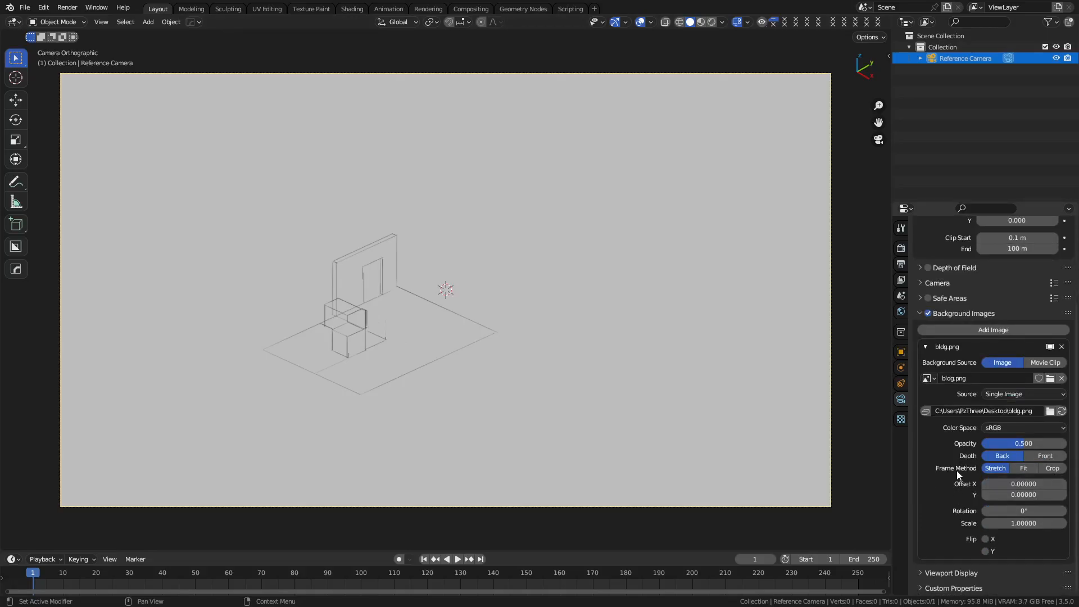
{"action": "left_click", "coordinate": [1023, 469]}
{"action": "left_click", "coordinate": [1045, 469]}
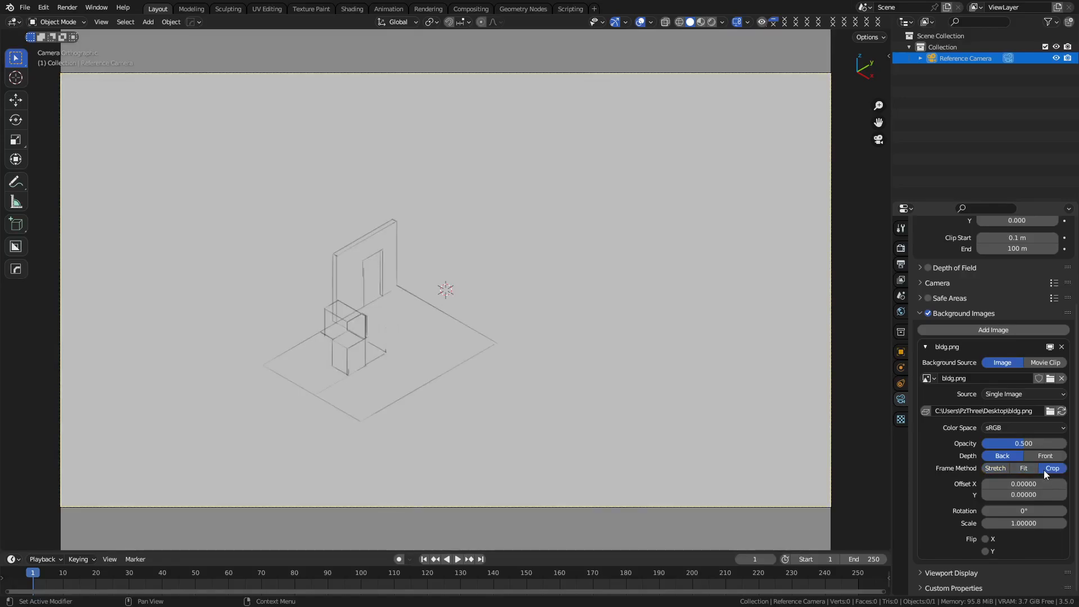
{"action": "left_click", "coordinate": [1026, 467]}
{"action": "left_click", "coordinate": [1042, 467]}
{"action": "left_click", "coordinate": [993, 468]}
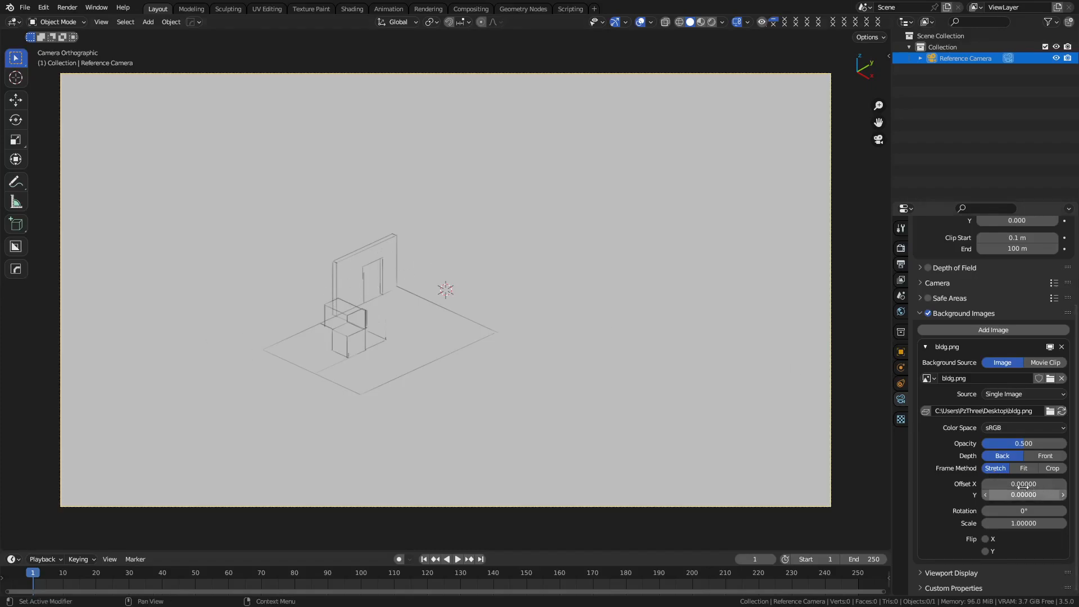
Compare the Fit and Crop framing of the background image and set its frame method to Crop
{"action": "left_click", "coordinate": [1031, 469]}
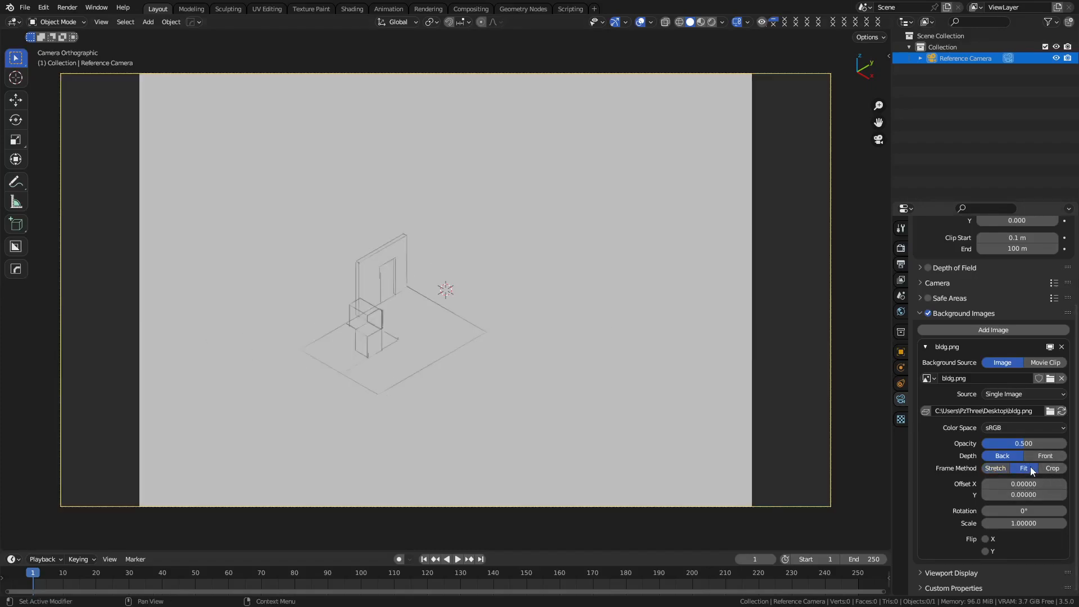
{"action": "left_click", "coordinate": [1049, 470]}
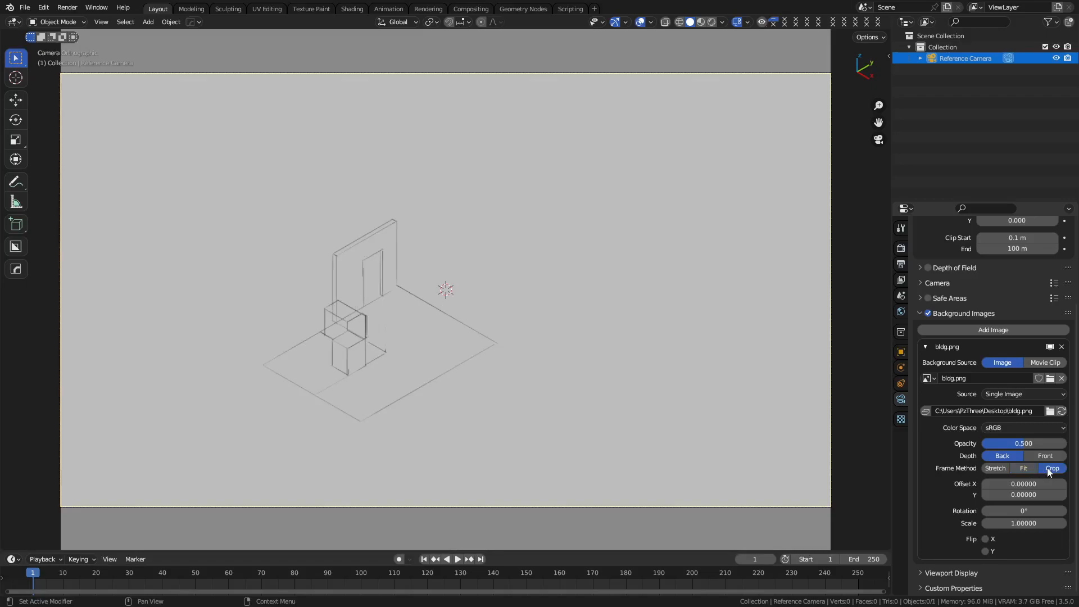
{"action": "left_click", "coordinate": [1038, 468]}
{"action": "left_click", "coordinate": [1050, 467]}
{"action": "left_click", "coordinate": [1034, 468]}
{"action": "left_click", "coordinate": [1055, 470]}
{"action": "left_click", "coordinate": [1032, 471]}
{"action": "left_click", "coordinate": [1043, 467]}
{"action": "left_click", "coordinate": [1031, 467]}
{"action": "left_click", "coordinate": [1050, 468]}
{"action": "scroll", "coordinate": [383, 325], "scroll_direction": "up", "scroll_amount": 1}
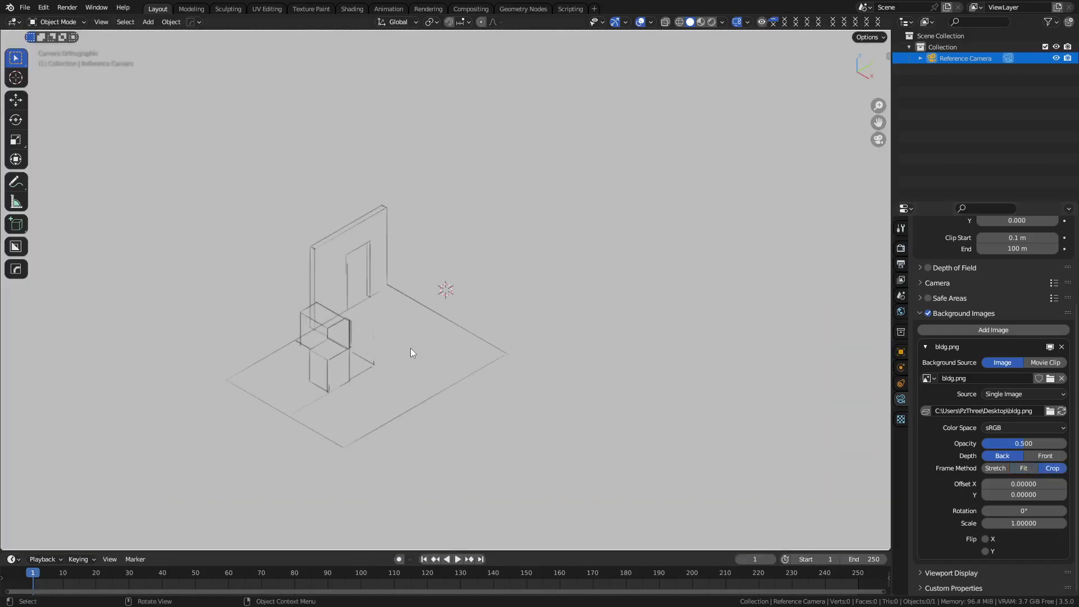
{"action": "scroll", "coordinate": [410, 352], "scroll_direction": "up", "scroll_amount": 1}
{"action": "scroll", "coordinate": [453, 385], "scroll_direction": "down", "scroll_amount": 2}
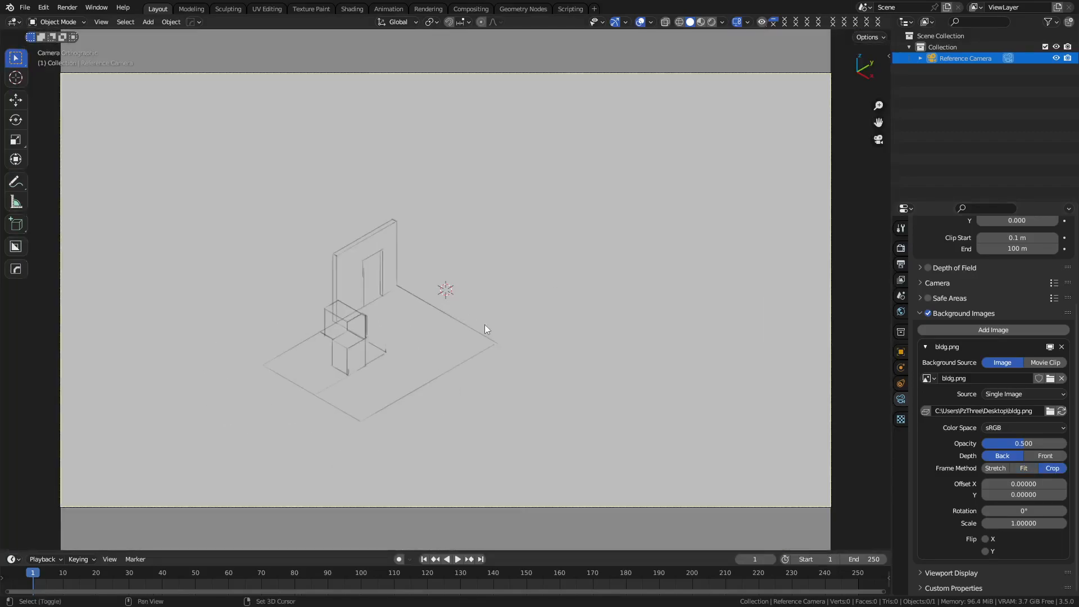
Add a mesh plane in the Reference Camera view and open it in Edit Mode with X-ray on
{"action": "left_click_drag", "start_coordinate": [485, 325], "coordinate": [493, 230]}
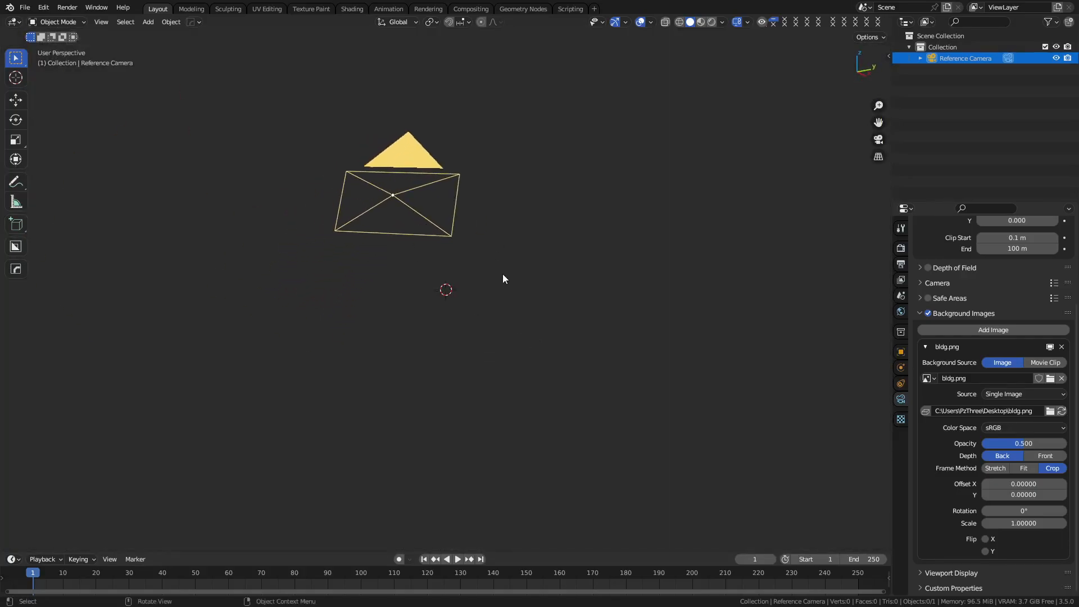
{"action": "key", "text": "grave"}
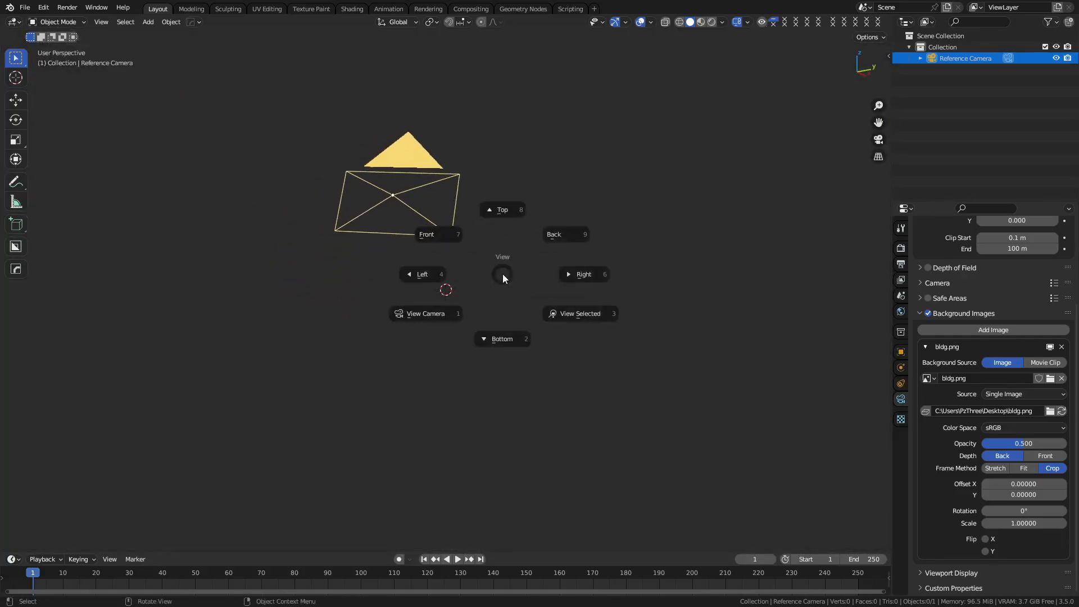
{"action": "left_click", "coordinate": [461, 310]}
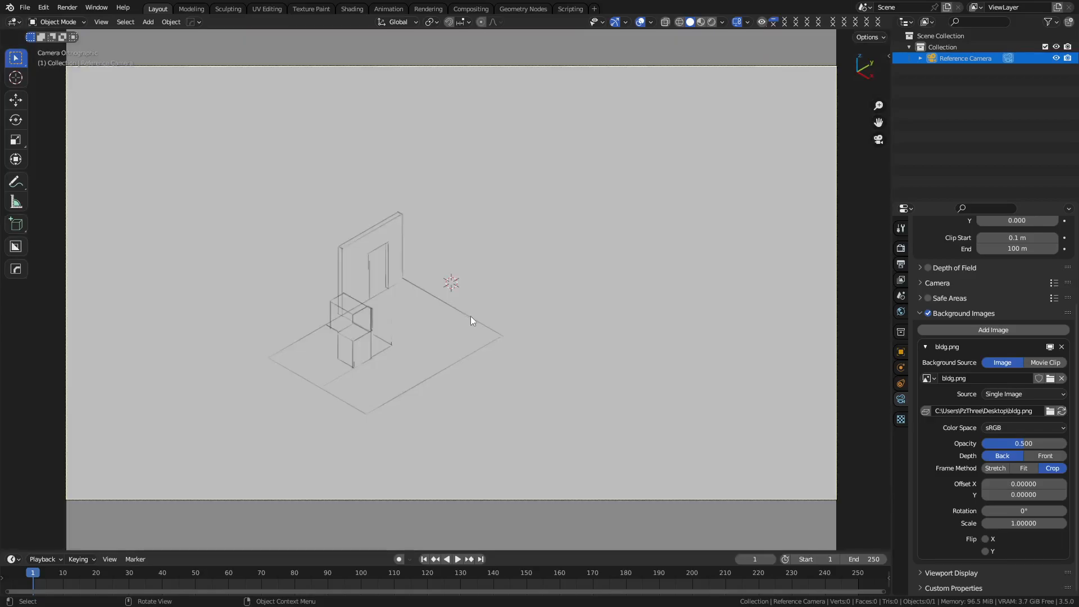
{"action": "key", "text": "shift+a"}
{"action": "mouse_move", "coordinate": [500, 317]}
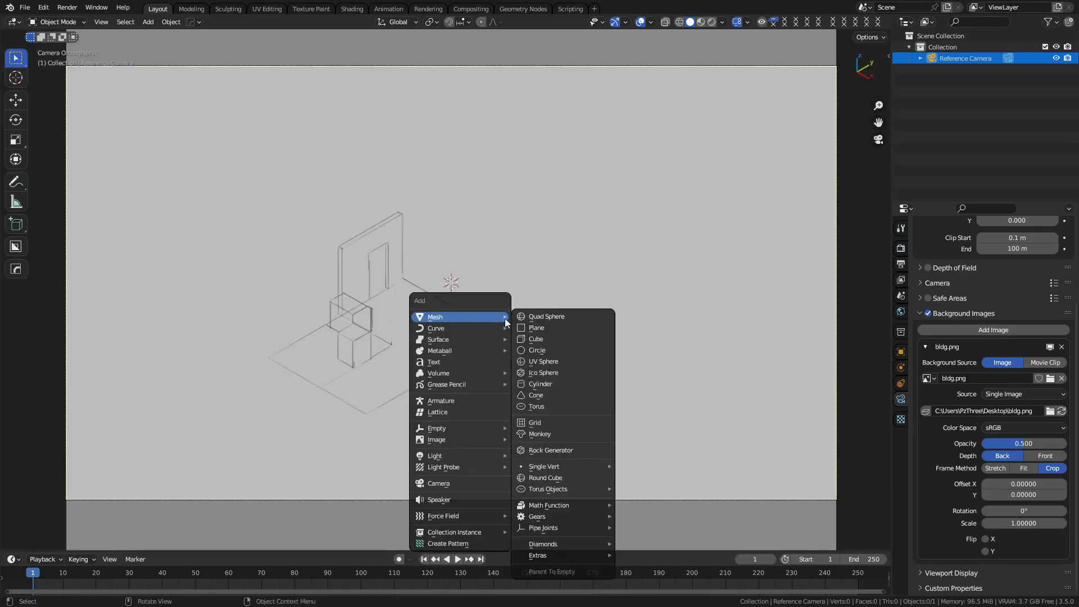
{"action": "left_click", "coordinate": [537, 327]}
{"action": "key", "text": "ctrl+Tab"}
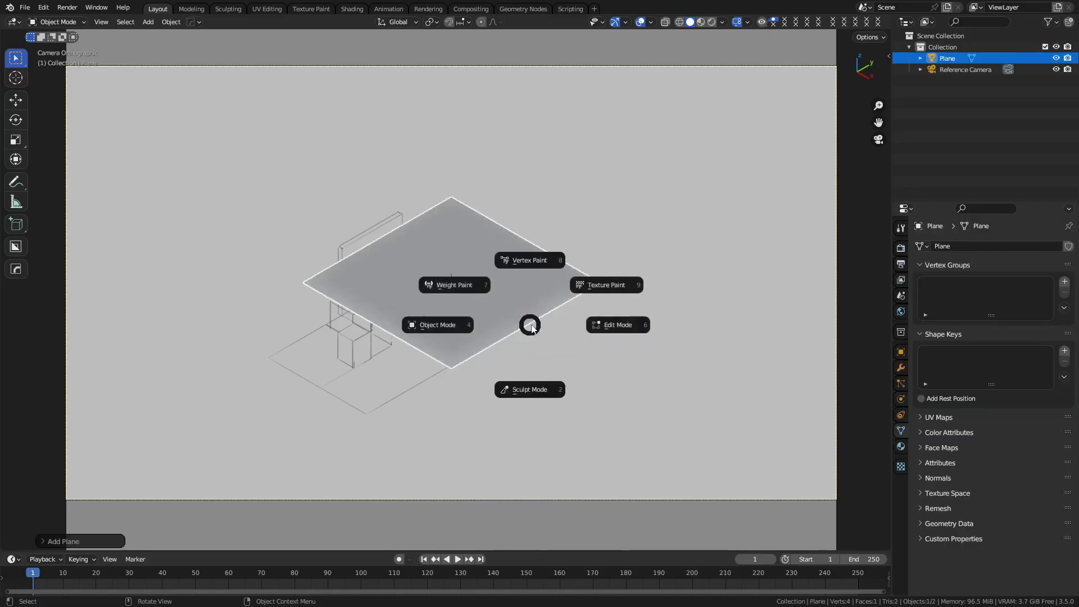
{"action": "left_click", "coordinate": [568, 329]}
{"action": "key", "text": "alt+z"}
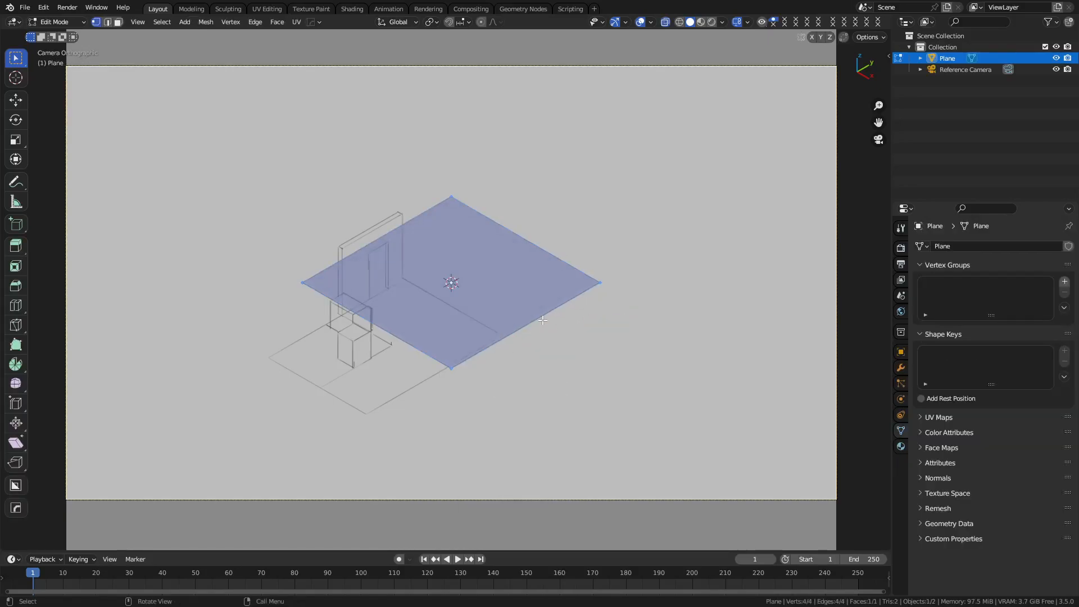
Move the plane's long-side edges along X so they line up with the sides of the sketched floor
{"action": "left_click", "coordinate": [525, 341]}
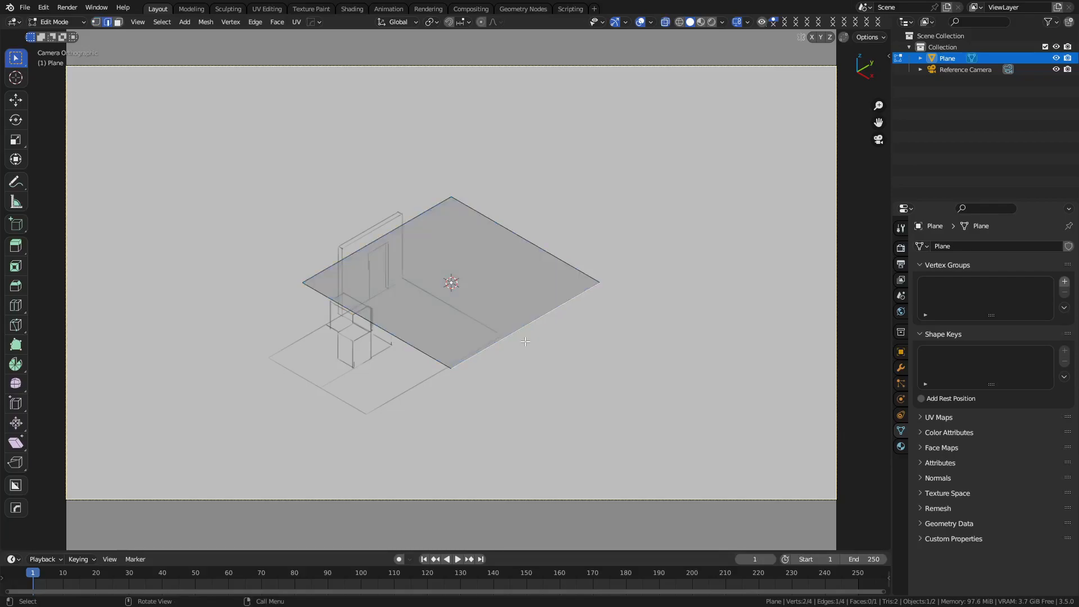
{"action": "key", "text": "g"}
{"action": "key", "text": "x"}
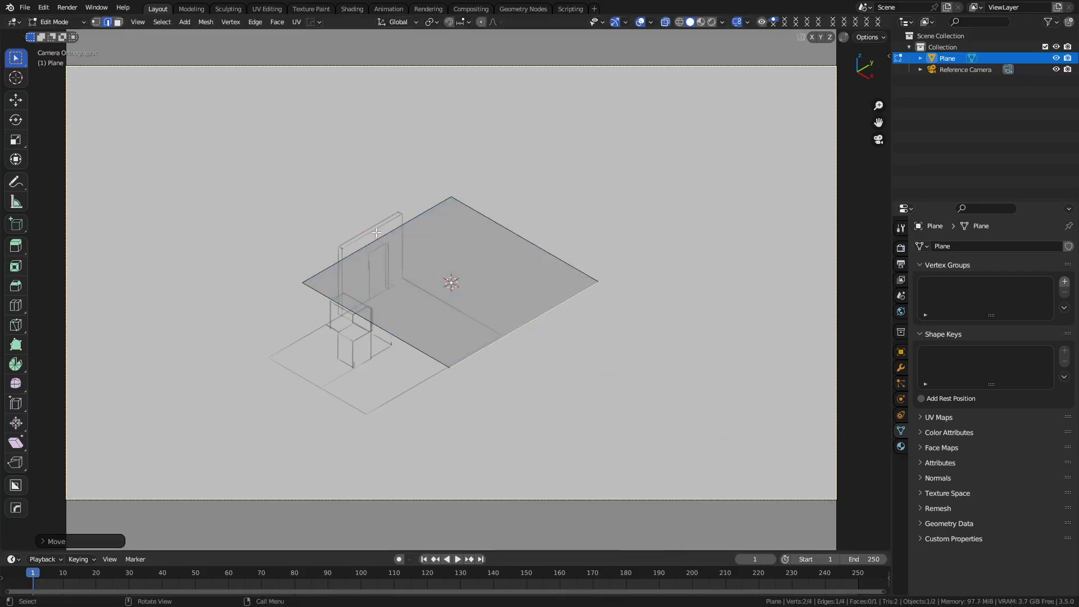
{"action": "left_click", "coordinate": [750, 483]}
Move the plane's two end edges along Y onto the sketched floor outline, the far one by about -1.27 m
{"action": "left_click", "coordinate": [420, 340]}
{"action": "key", "text": "g"}
{"action": "key", "text": "y"}
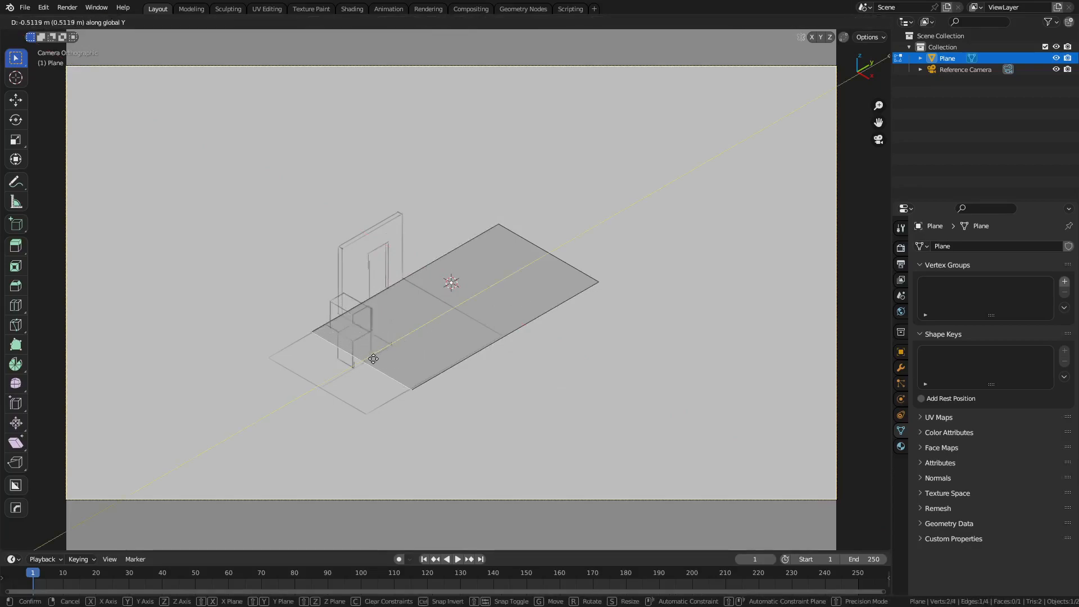
{"action": "left_click", "coordinate": [323, 378]}
{"action": "left_click", "coordinate": [534, 254]}
{"action": "key", "text": "g"}
{"action": "key", "text": "y"}
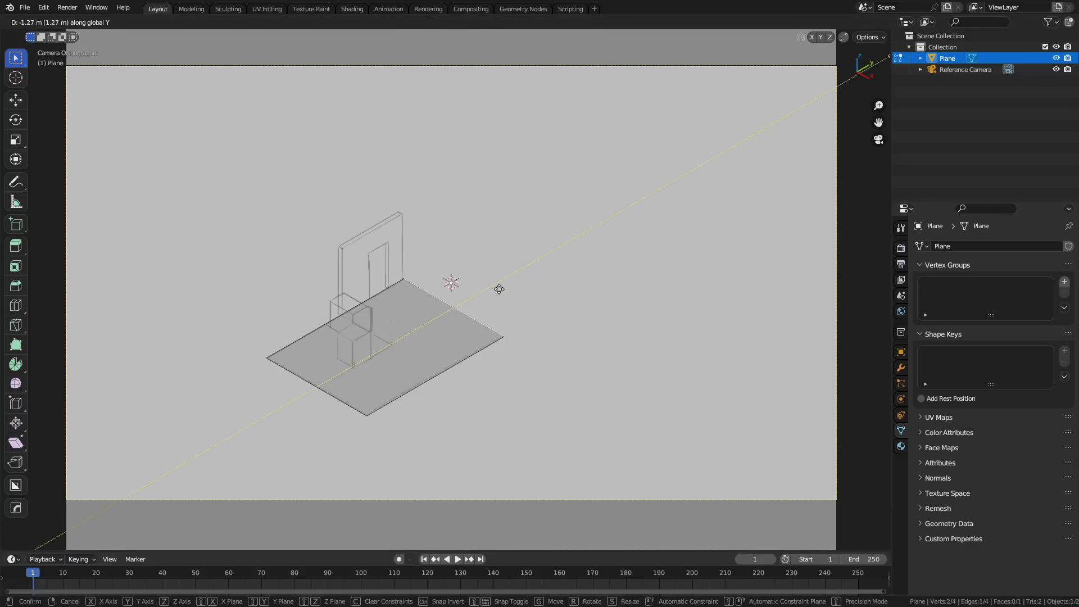
{"action": "left_click", "coordinate": [500, 290]}
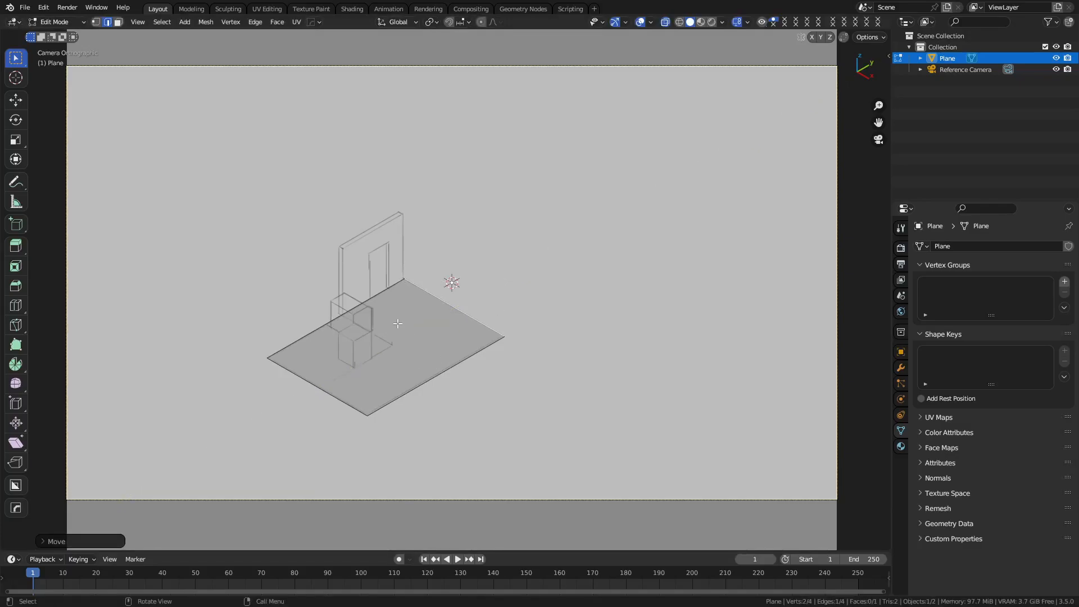
Add a loop cut across the floor plane near the free end of the sketched wall
{"action": "key", "text": "ctrl+r"}
{"action": "left_click", "coordinate": [371, 318]}
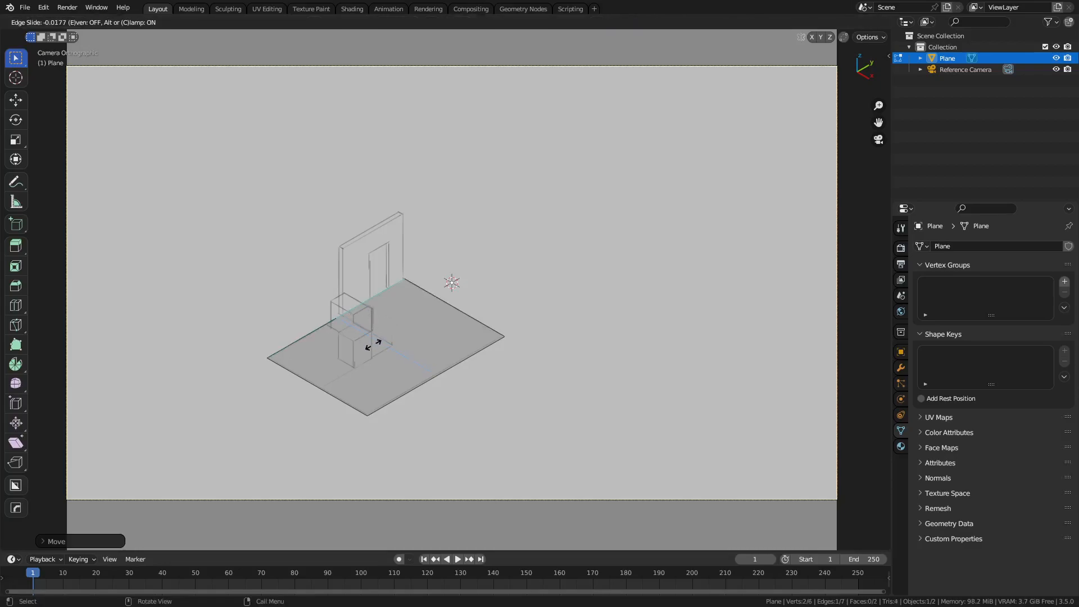
{"action": "left_click", "coordinate": [396, 366]}
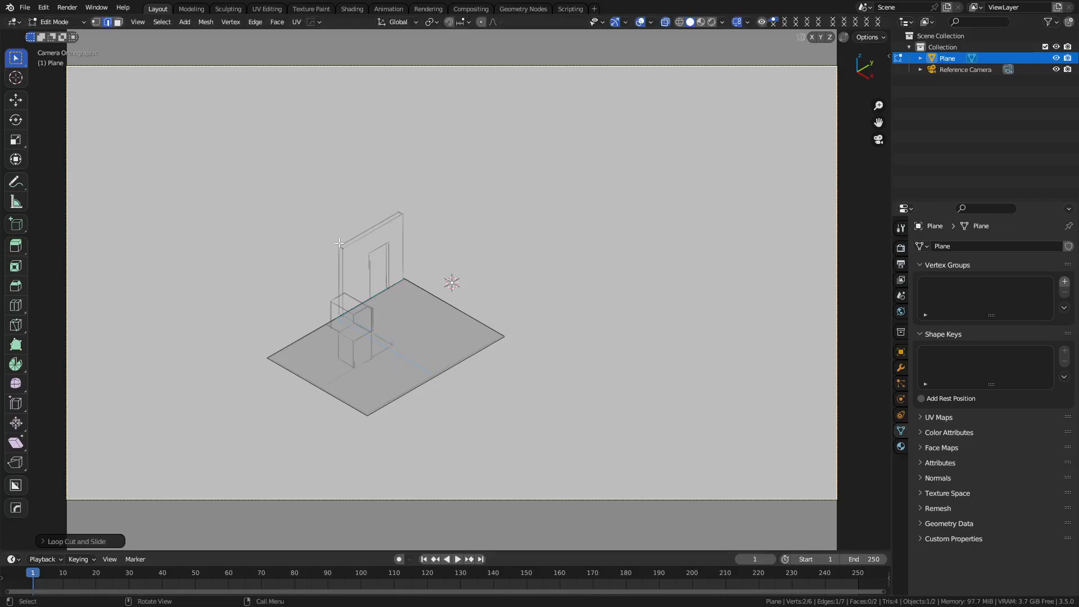
Extrude the floor's back edge segment beneath the sketched wall upward along Z to the wall's height
{"action": "left_click", "coordinate": [386, 303]}
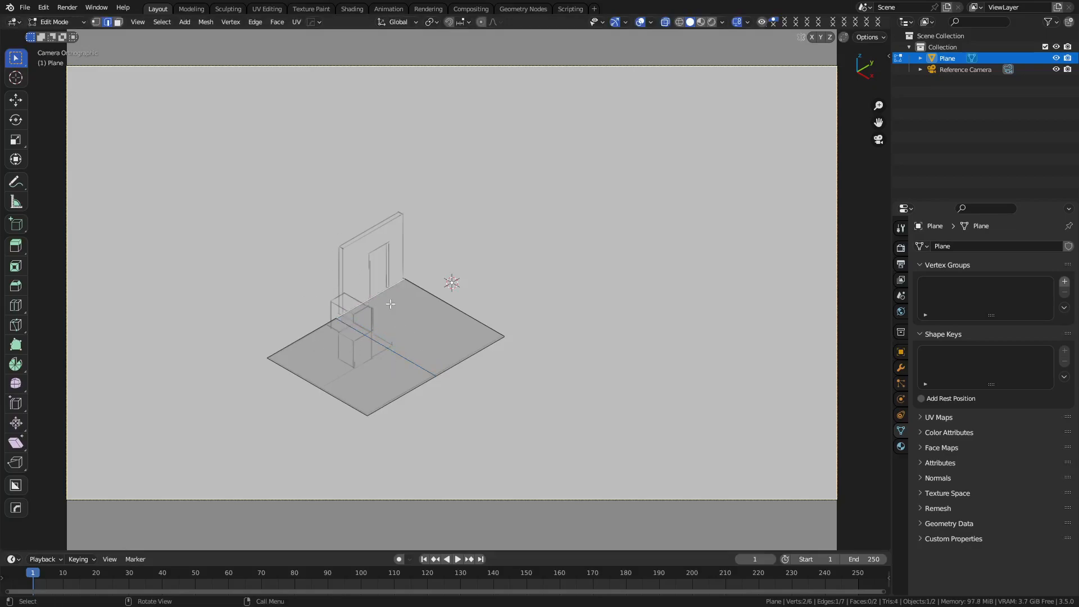
{"action": "key", "text": "e"}
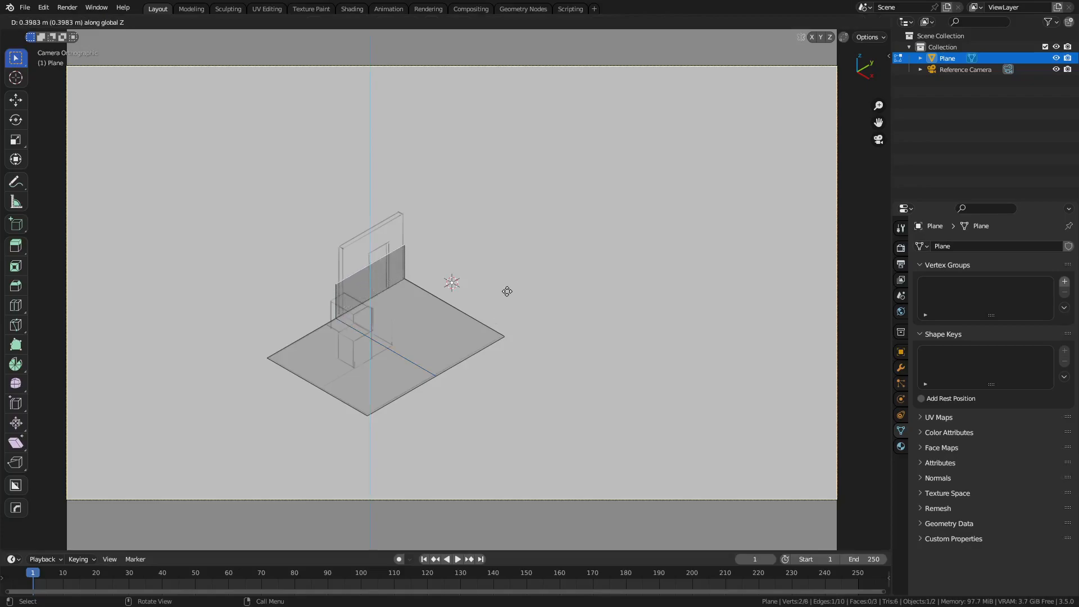
{"action": "left_click", "coordinate": [517, 227]}
{"action": "key", "text": "ctrl+r"}
{"action": "key", "text": "Escape"}
Split the wall face from the floor and separate the selection into its own object
{"action": "key", "text": "3"}
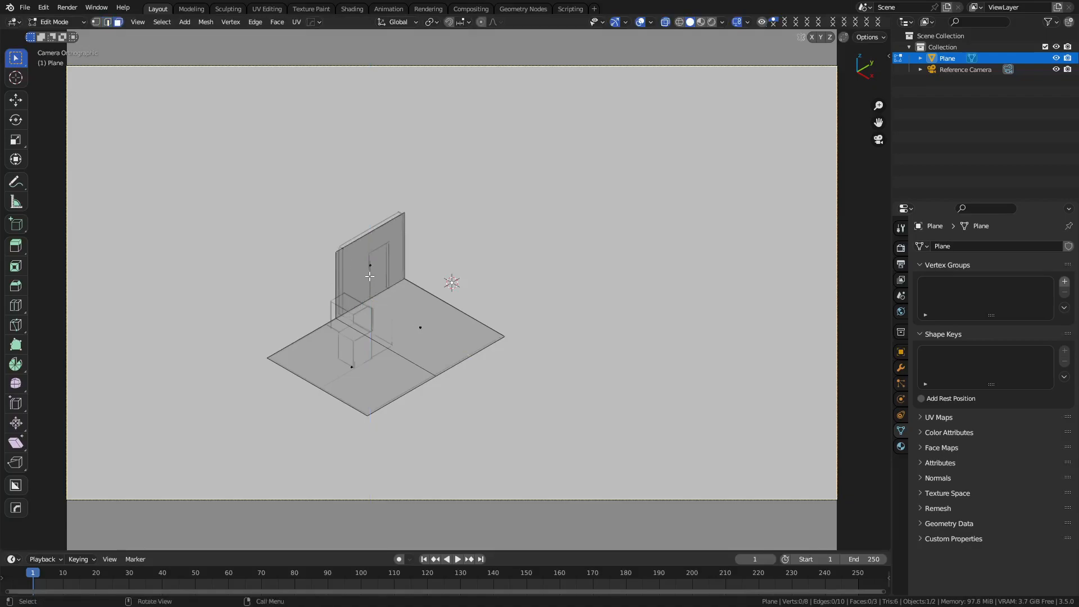
{"action": "left_click", "coordinate": [389, 276]}
{"action": "key", "text": "y"}
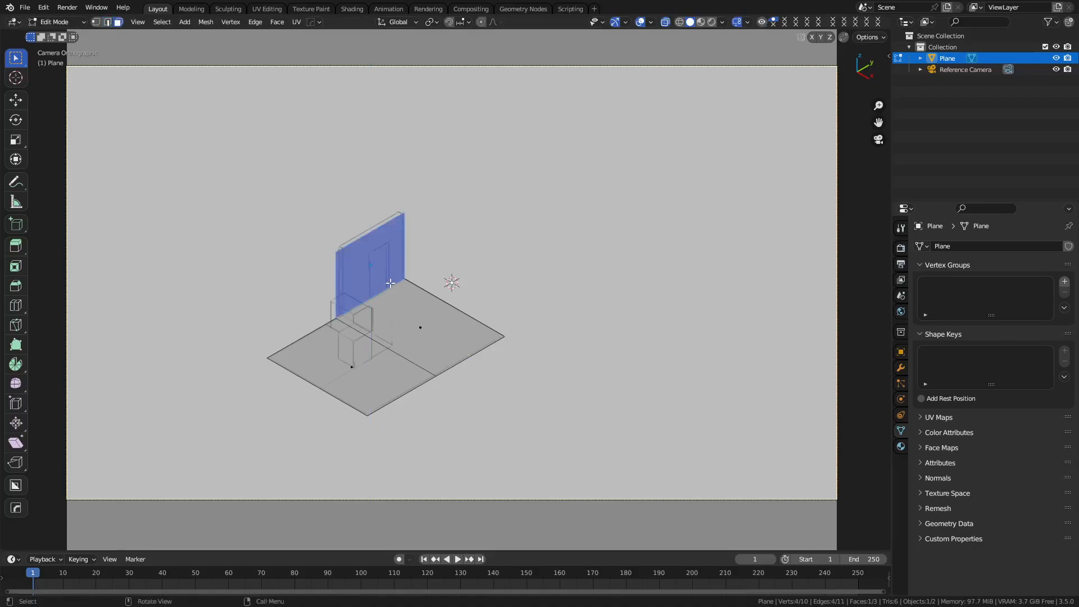
{"action": "key", "text": "p"}
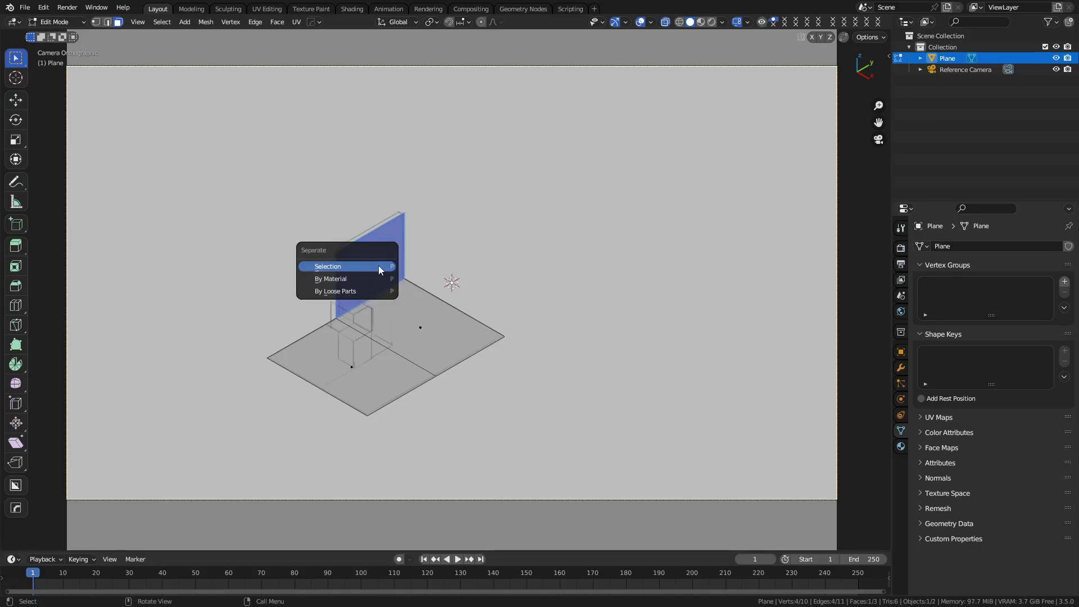
{"action": "left_click", "coordinate": [379, 265]}
{"action": "key", "text": "Tab"}
Add three loop cuts to the wall object along the sketched door's two sides and top
{"action": "left_click", "coordinate": [357, 267]}
{"action": "key", "text": "ctrl+Tab"}
{"action": "left_click", "coordinate": [395, 268]}
{"action": "key", "text": "ctrl+r"}
{"action": "left_click", "coordinate": [381, 279]}
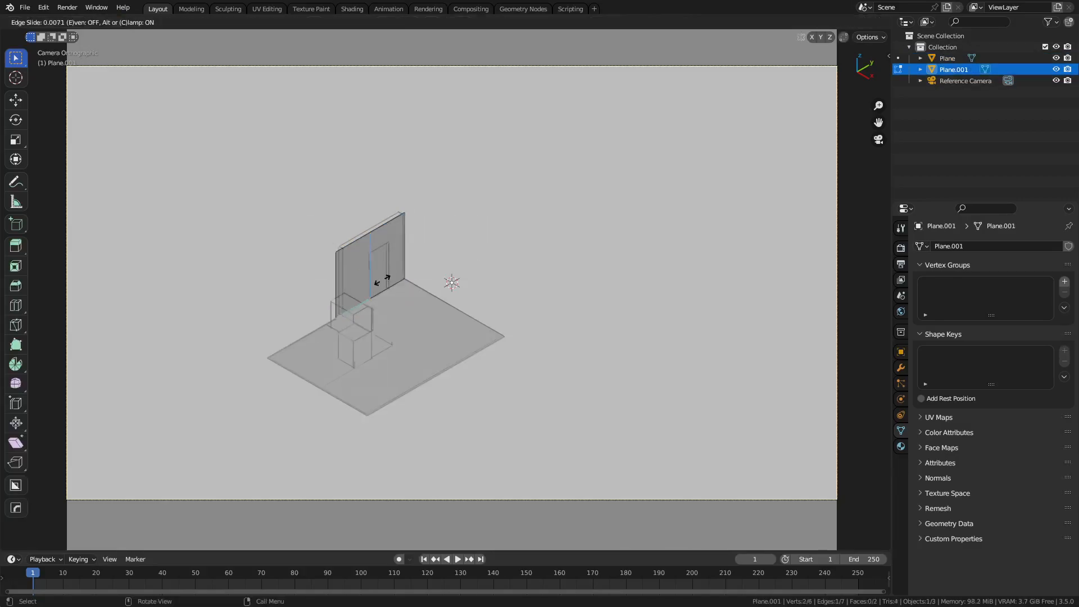
{"action": "left_click", "coordinate": [383, 280]}
{"action": "key", "text": "ctrl+r"}
{"action": "left_click", "coordinate": [394, 286]}
{"action": "left_click", "coordinate": [394, 286]}
{"action": "key", "text": "ctrl+r"}
{"action": "left_click", "coordinate": [368, 250]}
{"action": "left_click", "coordinate": [367, 249]}
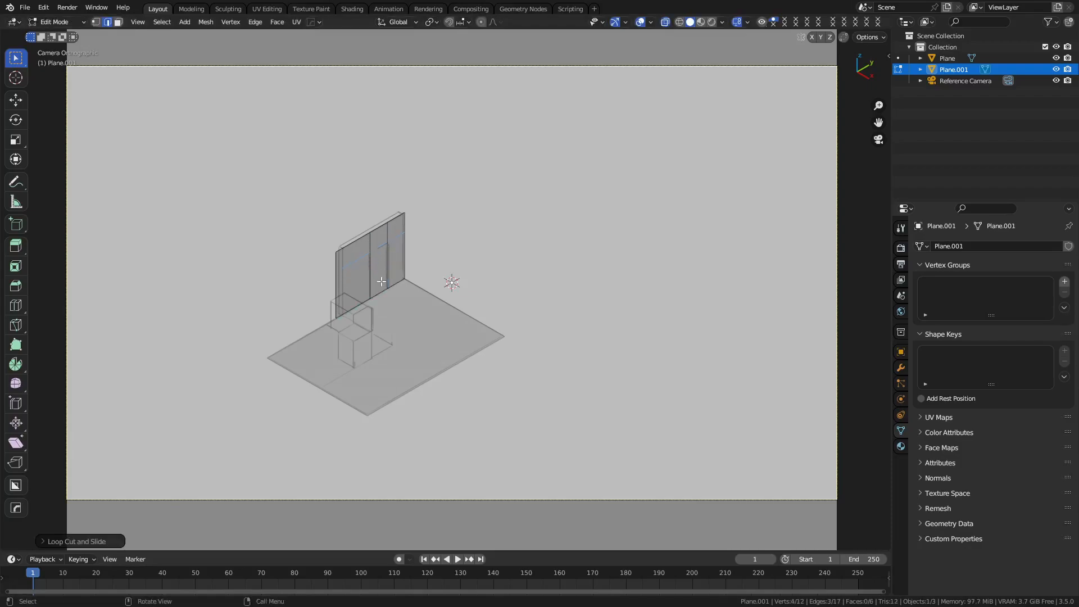
Delete the door face to open the doorway in the wall and return to Object Mode
{"action": "key", "text": "3"}
{"action": "left_click", "coordinate": [379, 270]}
{"action": "key", "text": "x"}
{"action": "left_click", "coordinate": [469, 295]}
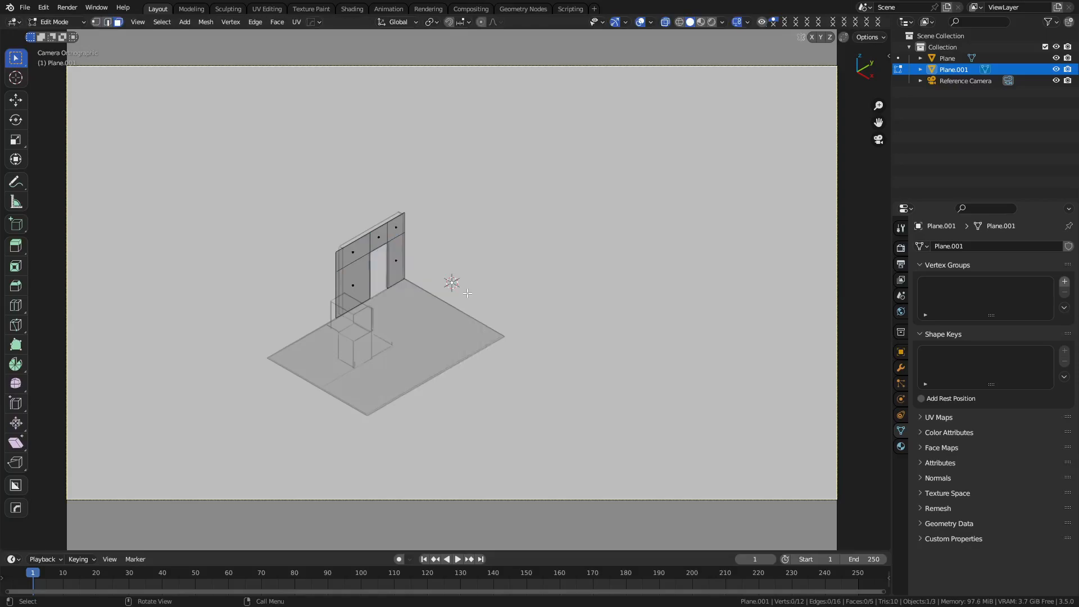
{"action": "key", "text": "Tab"}
Extrude all of the wall's faces about -0.045 m along X to give it the sketched thickness
{"action": "scroll", "coordinate": [450, 284], "scroll_direction": "up", "scroll_amount": 3}
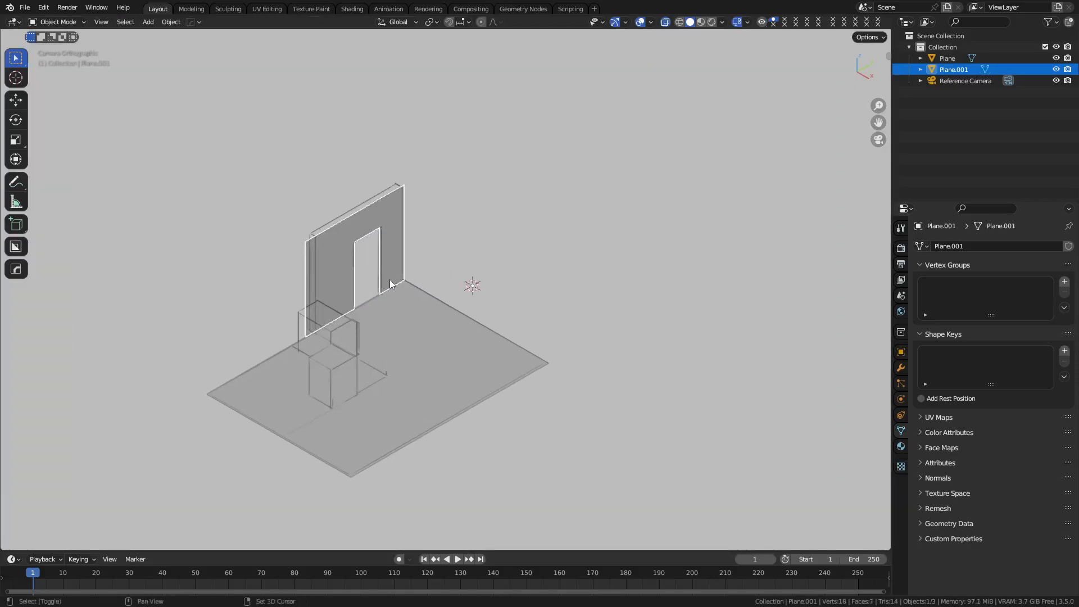
{"action": "key", "text": "Tab"}
{"action": "key", "text": "a"}
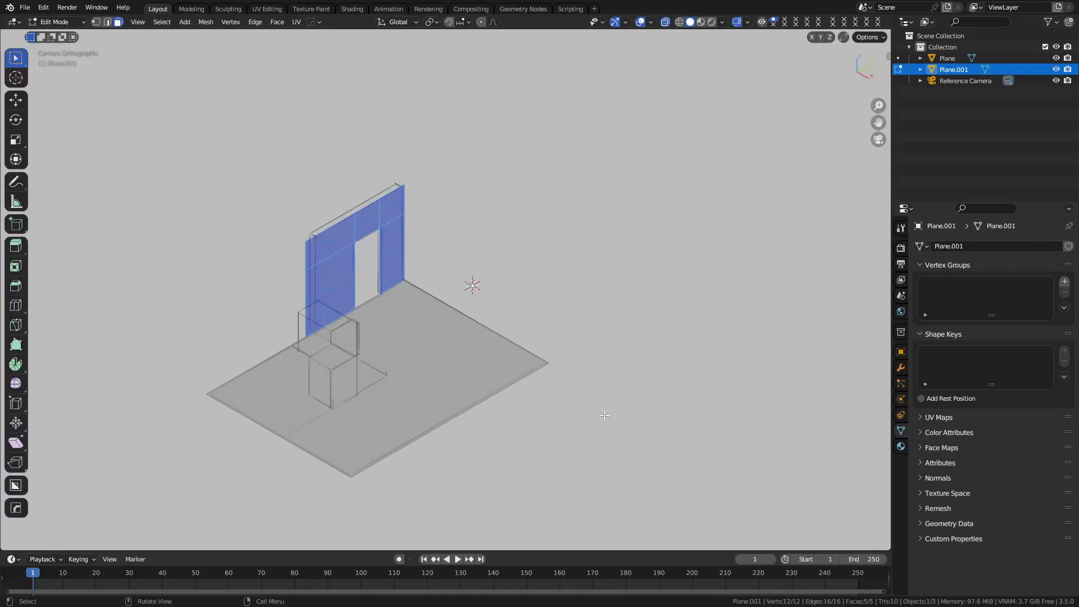
{"action": "key", "text": "e"}
{"action": "key", "text": "x"}
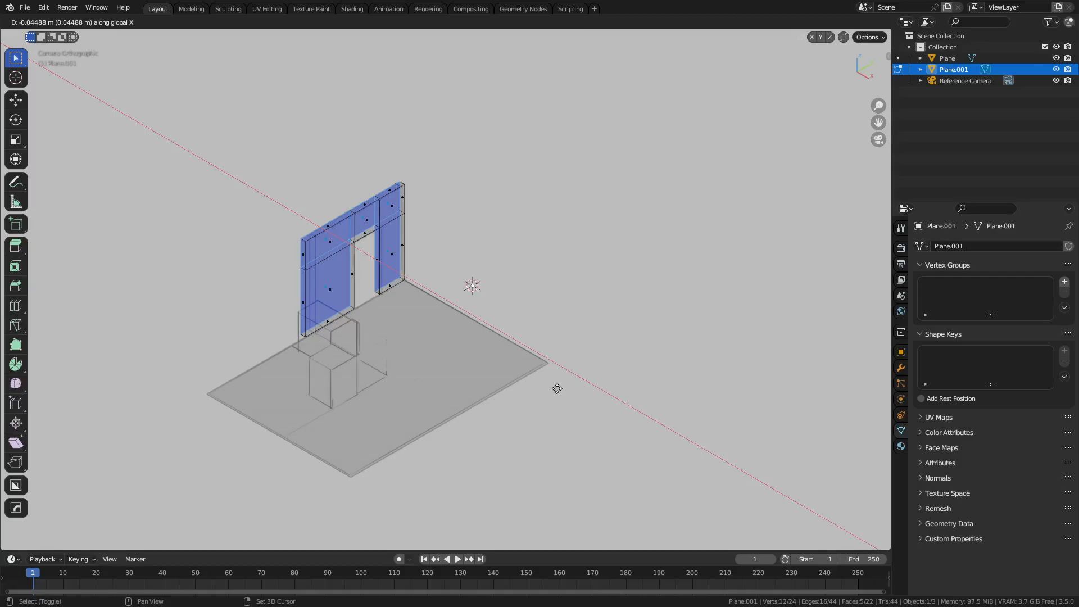
{"action": "left_click", "coordinate": [557, 389]}
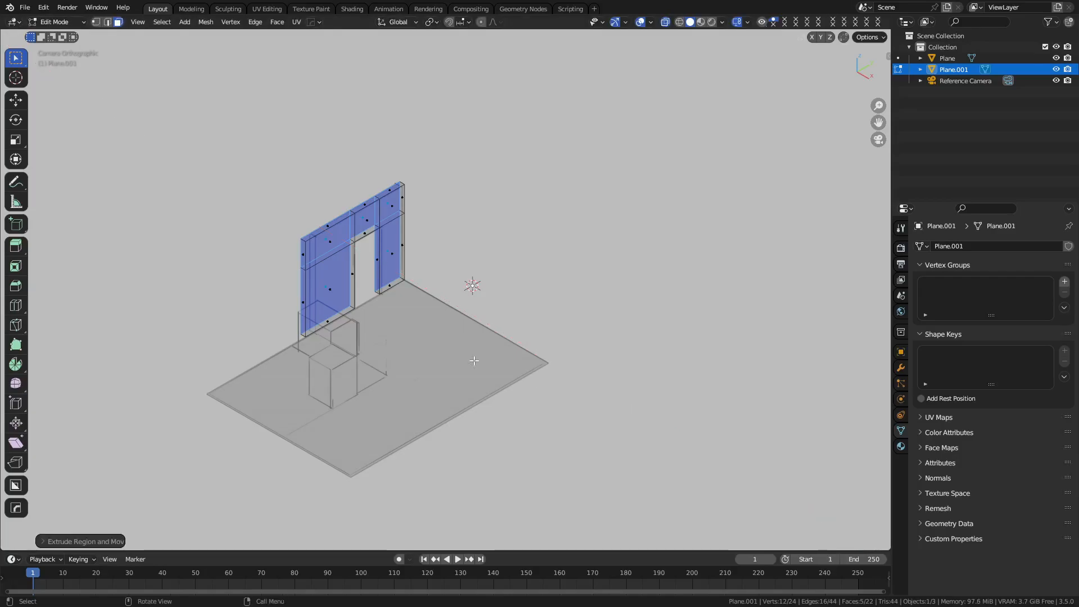
Recalculate the normals of the whole wall mesh and return to Object Mode
{"action": "key", "text": "a"}
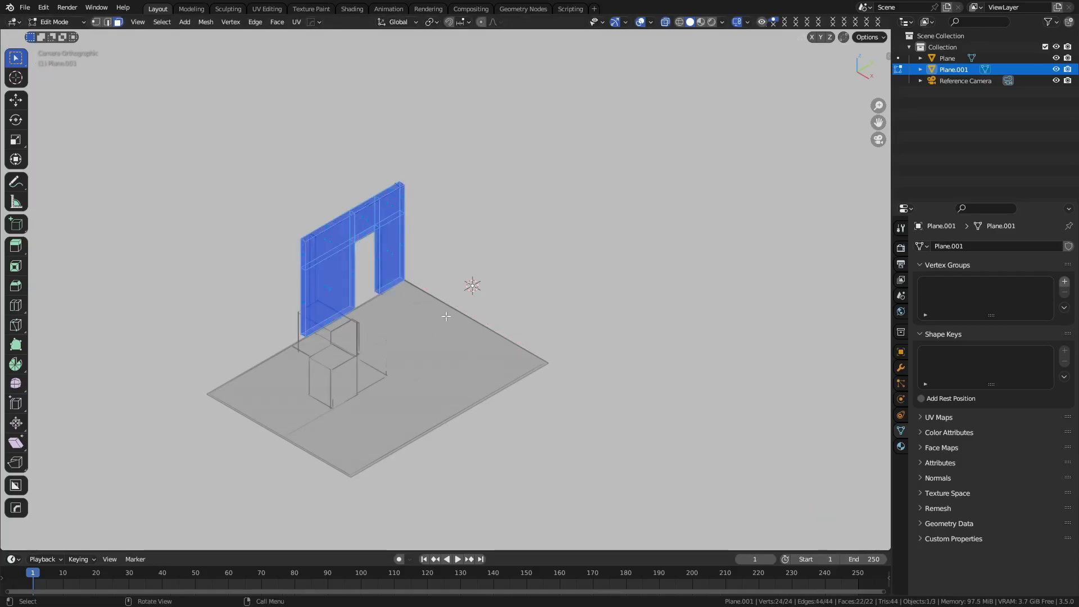
{"action": "key", "text": "alt+n"}
{"action": "left_click", "coordinate": [585, 341]}
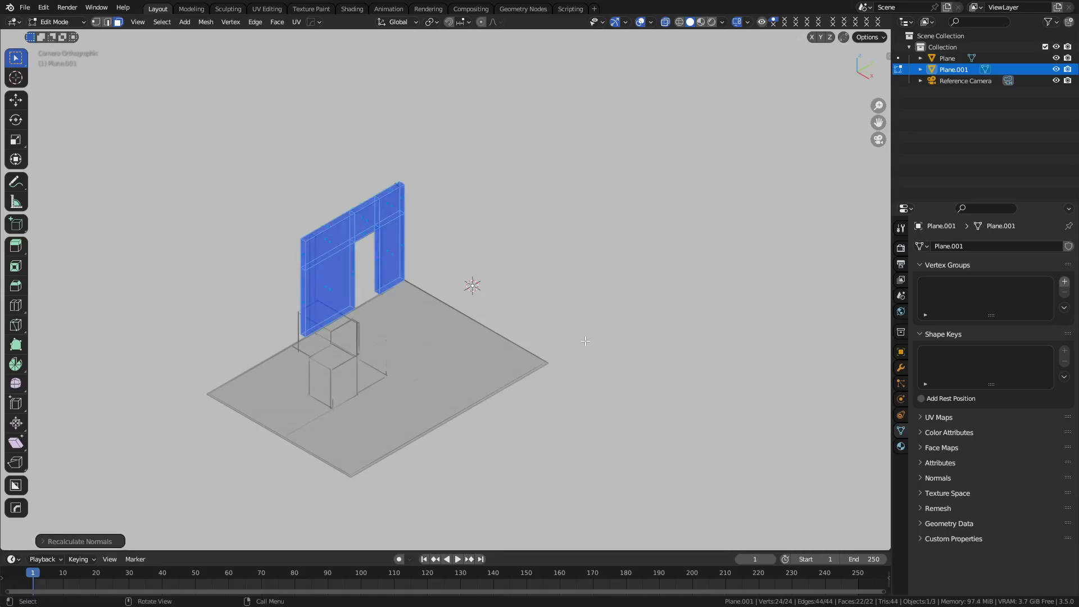
{"action": "key", "text": "ctrl+Tab"}
{"action": "left_click", "coordinate": [528, 343]}
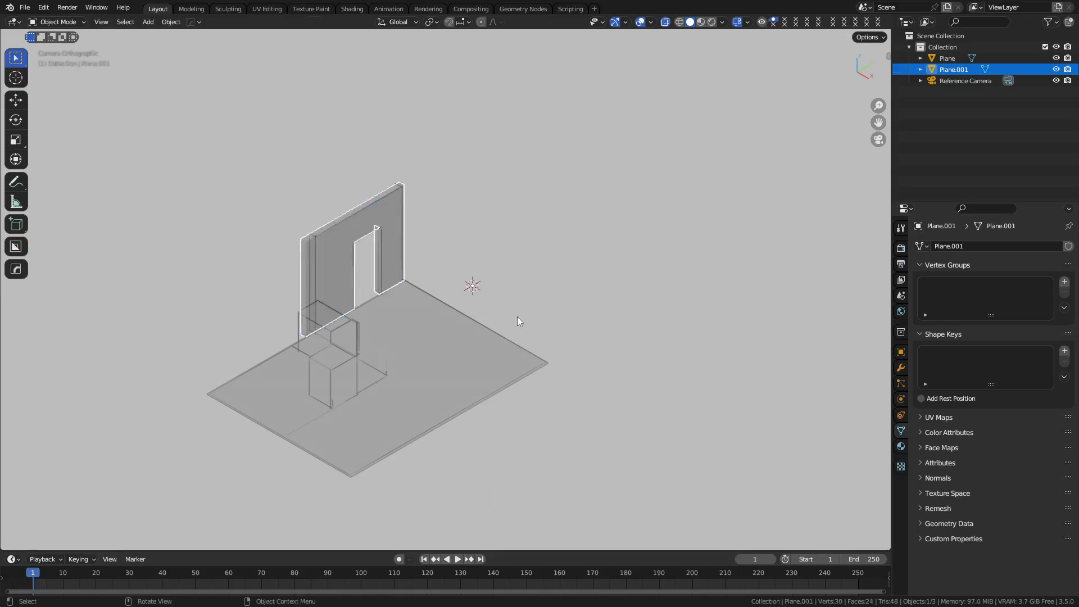
{"action": "key", "text": "Tab"}
{"action": "key", "text": "Tab"}
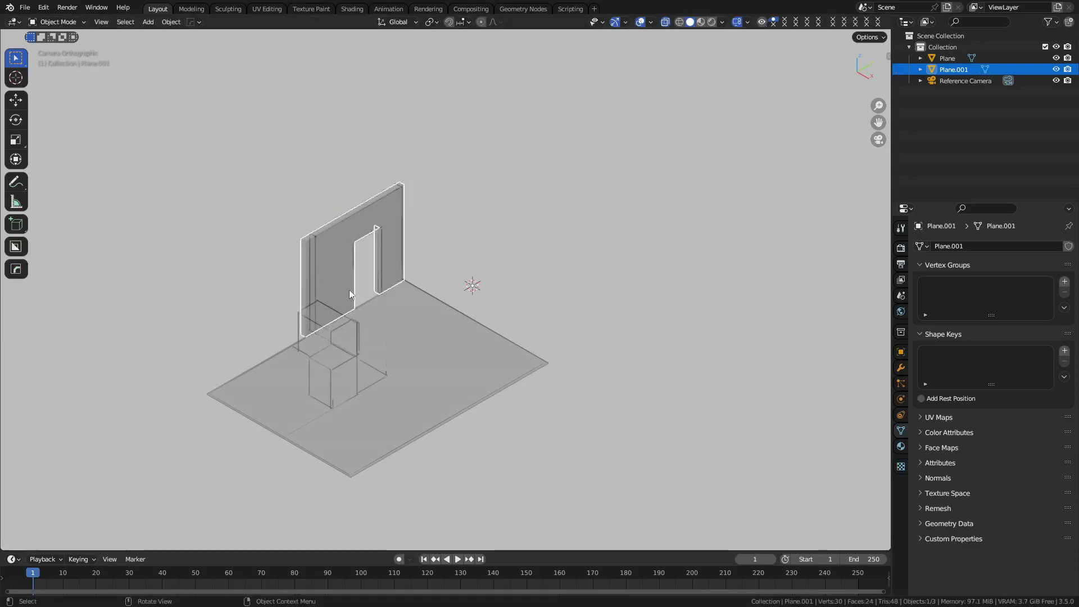
Add two crosswise loop cuts to the floor plane at the near and far sides of the sketched box's base
{"action": "left_click", "coordinate": [368, 385]}
{"action": "key", "text": "ctrl+Tab"}
{"action": "left_click", "coordinate": [392, 393]}
{"action": "key", "text": "ctrl+r"}
{"action": "left_click", "coordinate": [382, 422]}
{"action": "left_click", "coordinate": [391, 456]}
{"action": "key", "text": "ctrl+r"}
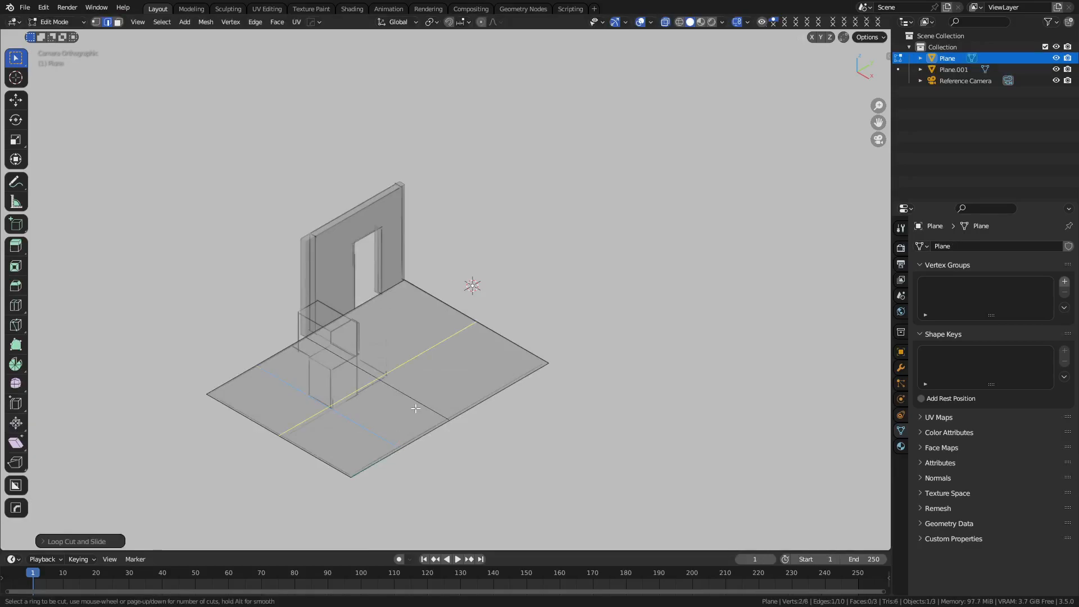
{"action": "left_click", "coordinate": [428, 429]}
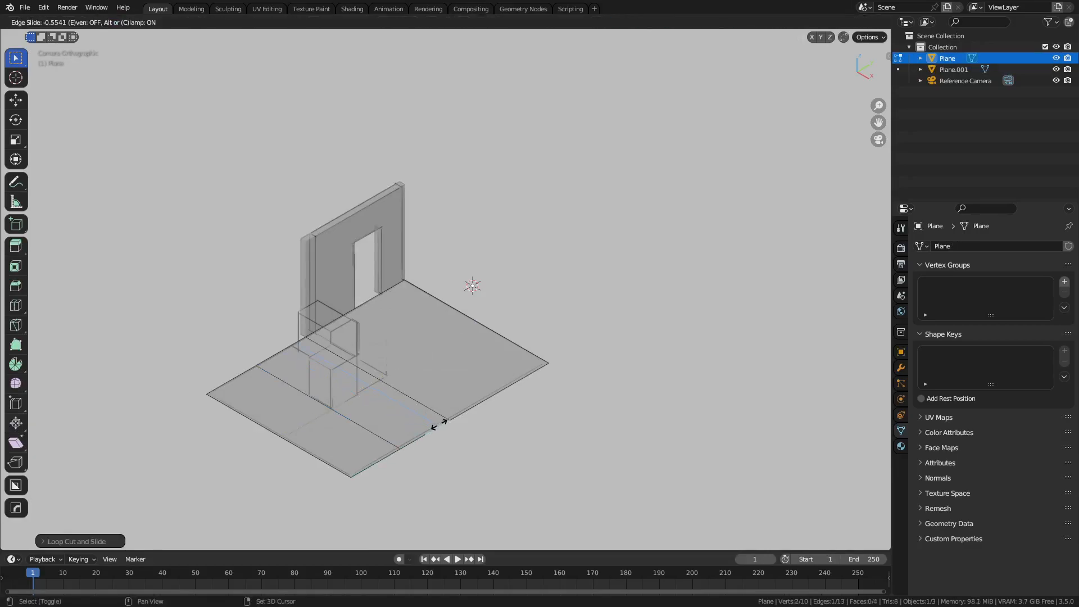
{"action": "left_click", "coordinate": [394, 433]}
Add a crosswise loop cut at the end of the sketched line behind the box and dissolve the original wall-end cut
{"action": "key", "text": "ctrl+r"}
{"action": "left_click", "coordinate": [461, 416]}
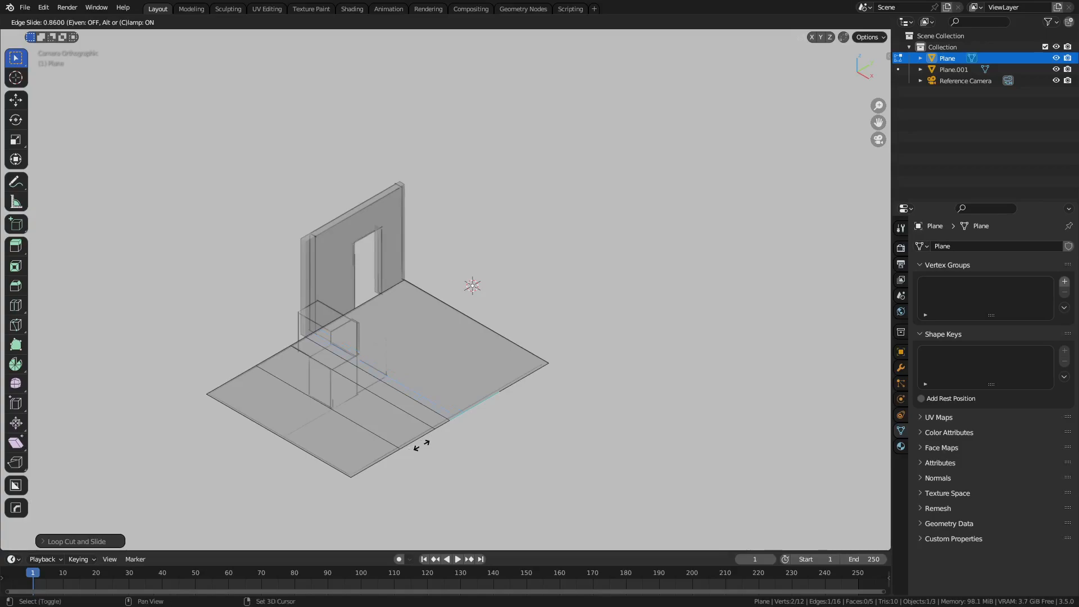
{"action": "left_click", "coordinate": [431, 441]}
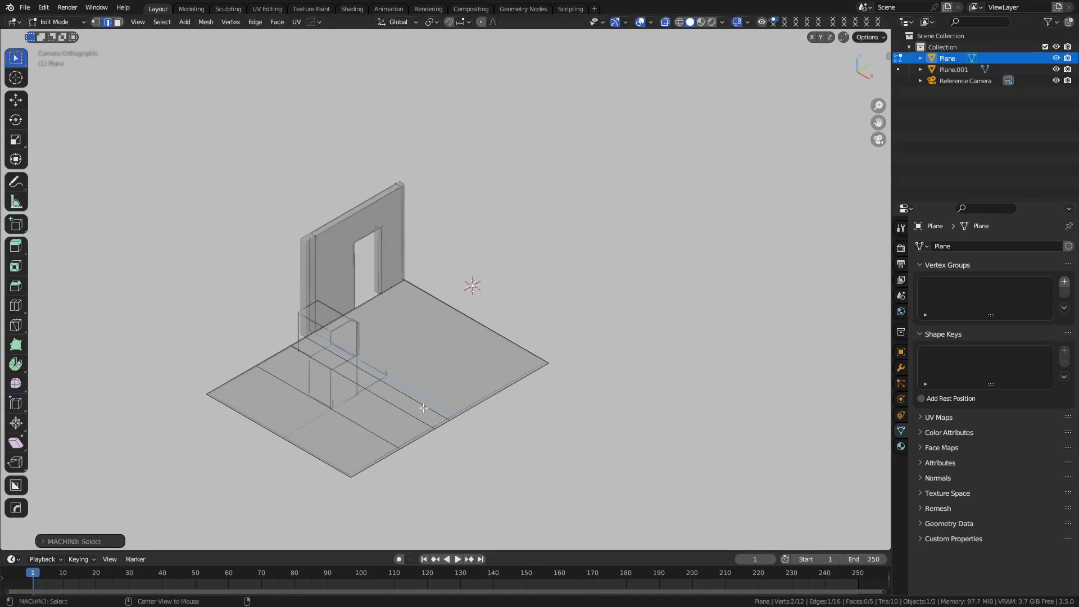
{"action": "key", "text": "ctrl+x"}
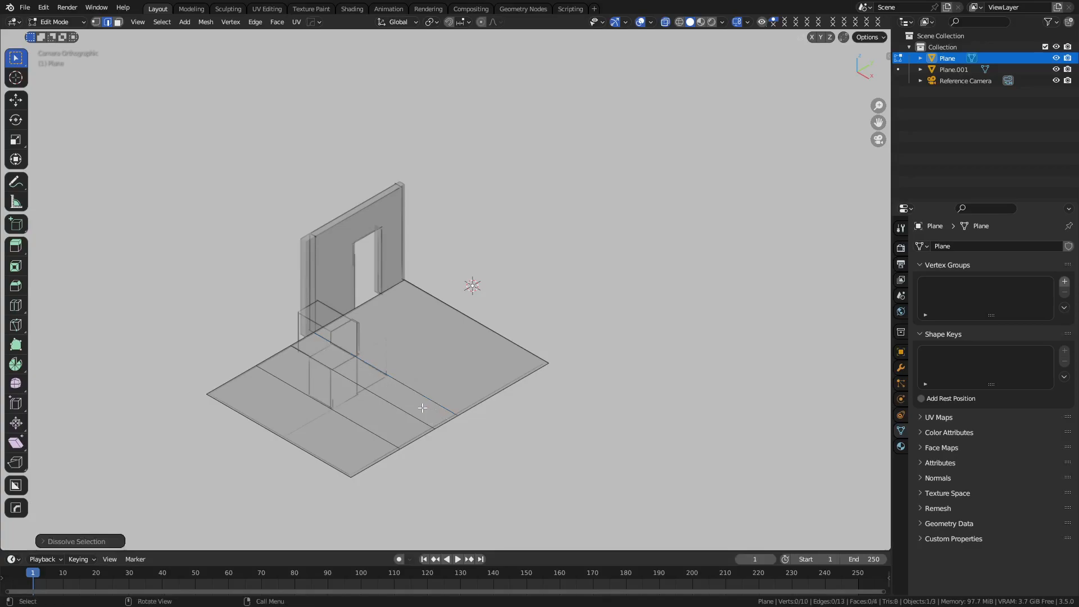
Add two lengthwise loop cuts to the floor plane through the left and near corners of the sketched box's base
{"action": "key", "text": "ctrl+r"}
{"action": "left_click", "coordinate": [335, 407]}
{"action": "left_click", "coordinate": [330, 398]}
{"action": "key", "text": "ctrl+r"}
{"action": "left_click", "coordinate": [330, 398]}
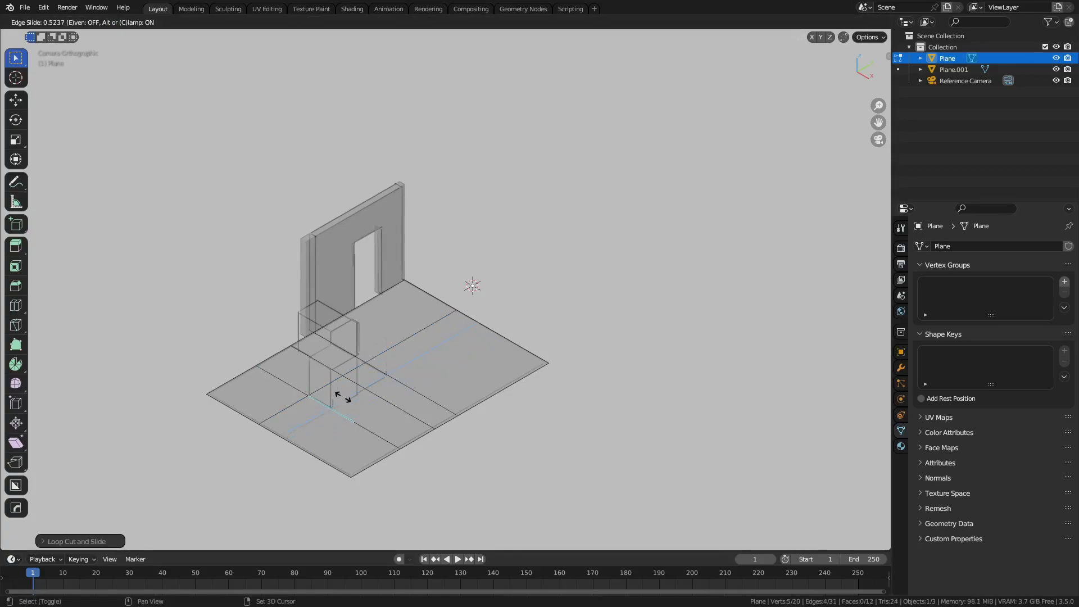
{"action": "left_click", "coordinate": [343, 397]}
Connect two opposite corner vertices of the small floor face beside the box base with a diagonal edge
{"action": "key", "text": "alt+a"}
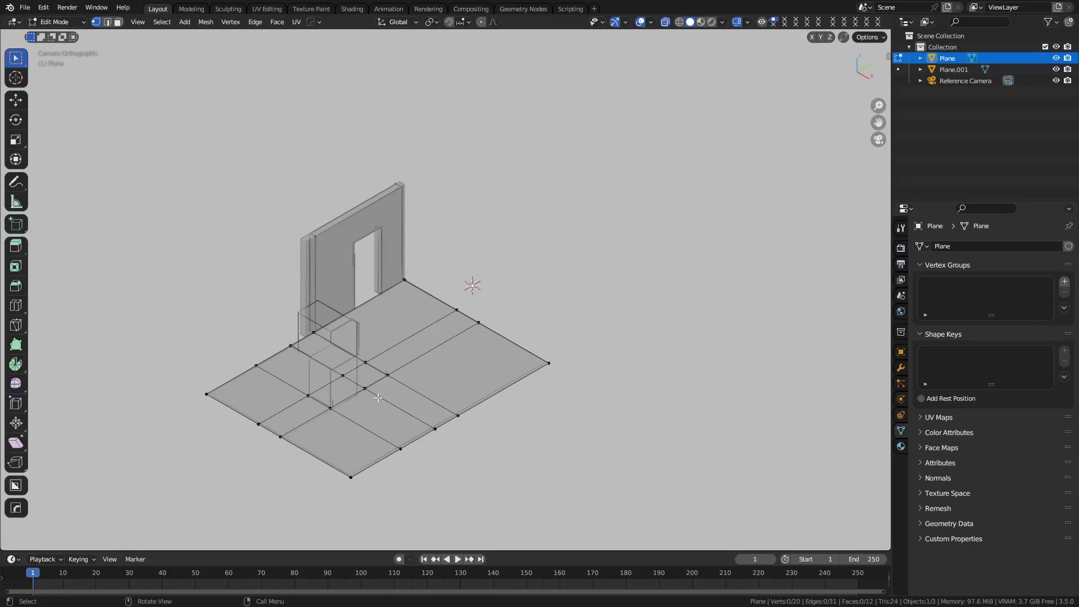
{"action": "left_click", "coordinate": [367, 390]}
{"action": "left_click", "coordinate": [366, 363], "text": "shift"}
Try to merge all of the floor mesh's vertices by distance
{"action": "key", "text": "a"}
{"action": "key", "text": "m"}
{"action": "left_click", "coordinate": [428, 417]}
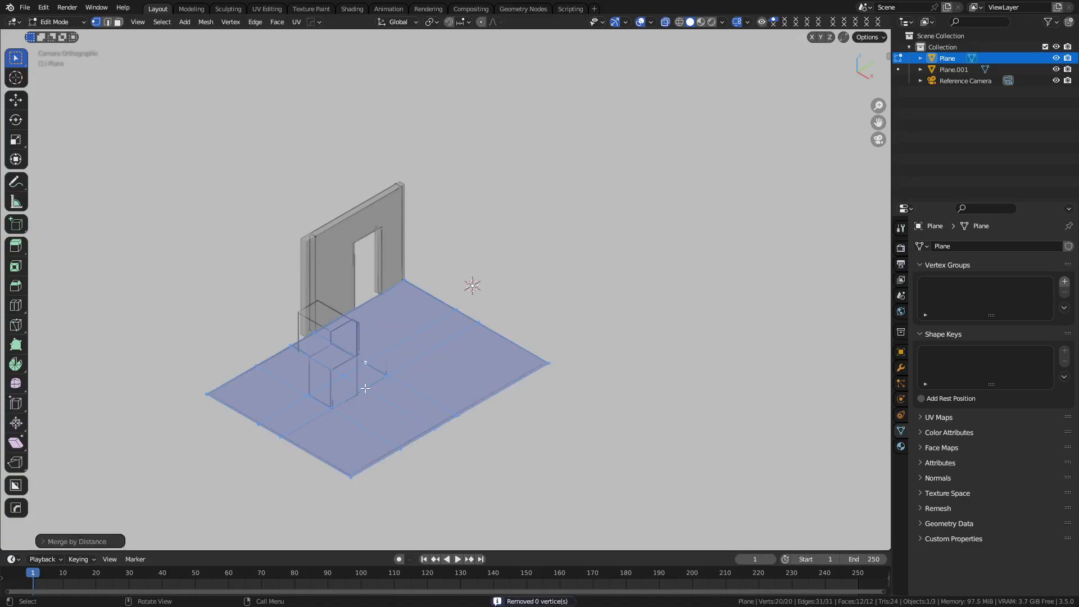
{"action": "key", "text": "ctrl+z"}
{"action": "key", "text": "ctrl+z"}
Vertex-bevel the inner corner where the box base's cuts cross, turning it into a small four-sided face
{"action": "key", "text": "ctrl+b"}
{"action": "key", "text": "v"}
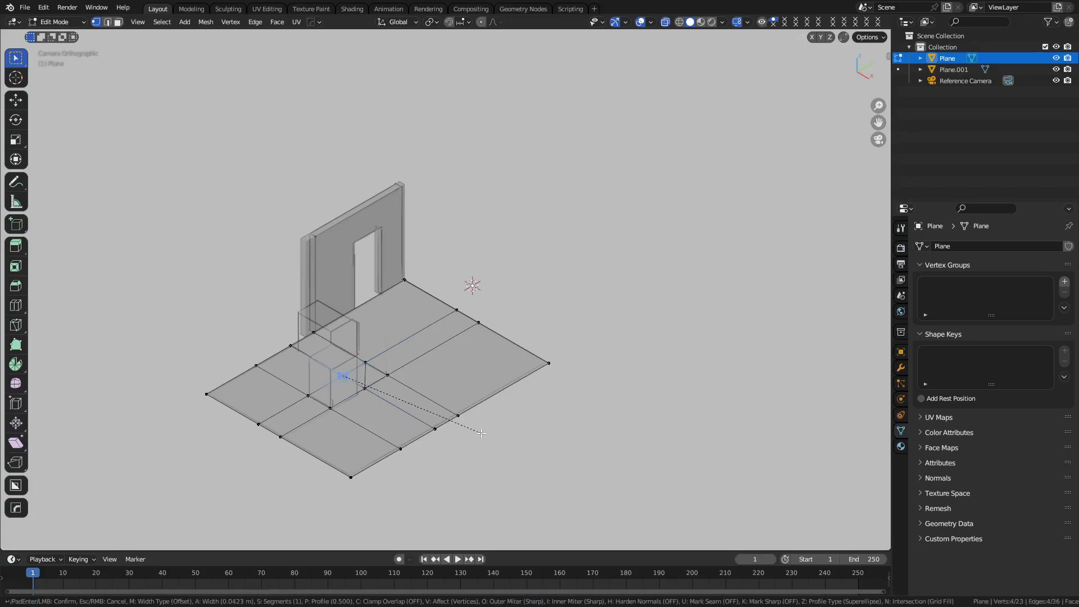
{"action": "left_click", "coordinate": [482, 433]}
{"action": "scroll", "coordinate": [421, 417], "scroll_direction": "up", "scroll_amount": 6}
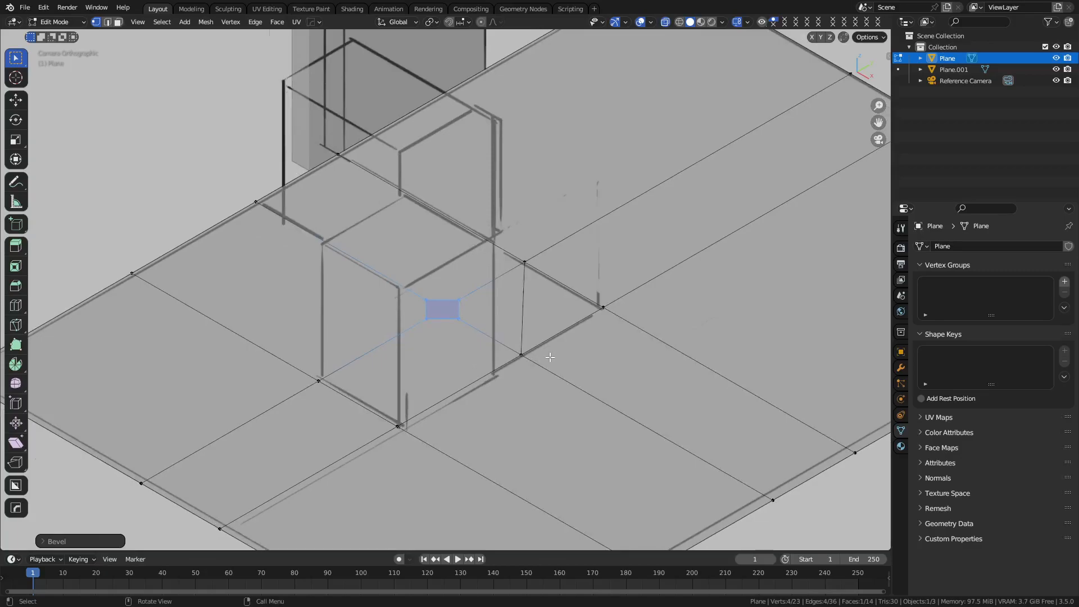
{"action": "key", "text": "ctrl+shift+b"}
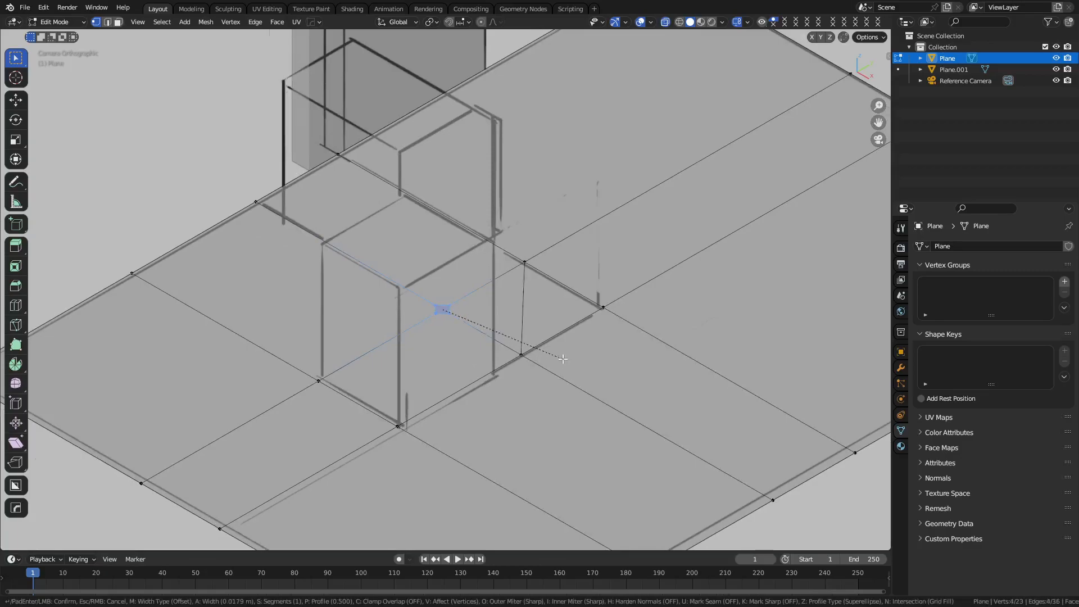
{"action": "key", "text": "ctrl+shift+b"}
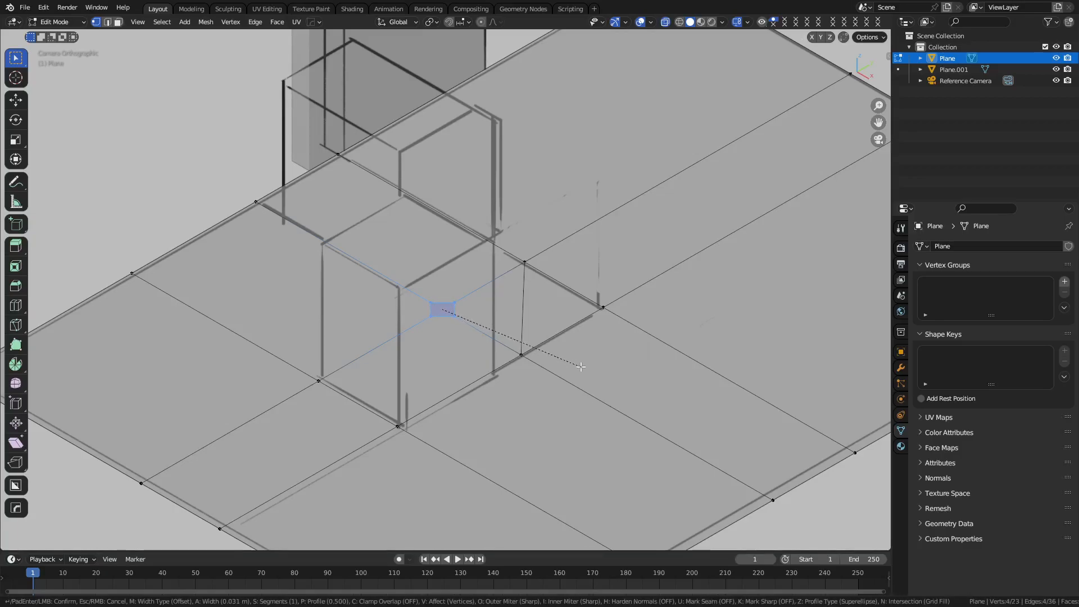
{"action": "left_click", "coordinate": [614, 382]}
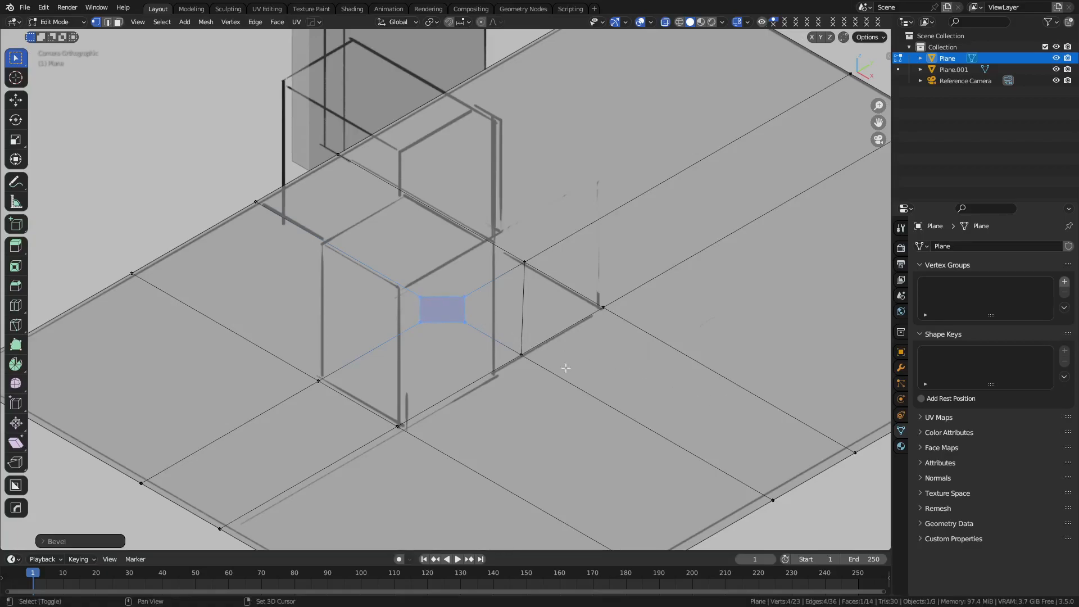
Poke the small beveled face at the inner corner to split it into four triangles
{"action": "key", "text": "3"}
{"action": "left_click", "coordinate": [430, 347]}
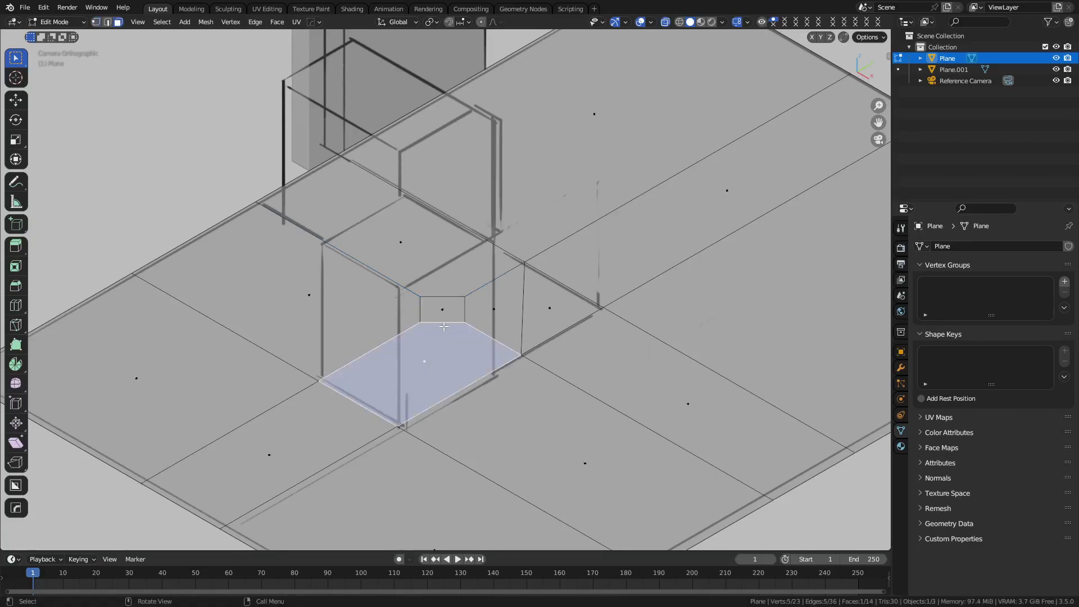
{"action": "left_click", "coordinate": [456, 311], "text": "shift"}
{"action": "key", "text": "2"}
{"action": "left_click", "coordinate": [453, 320]}
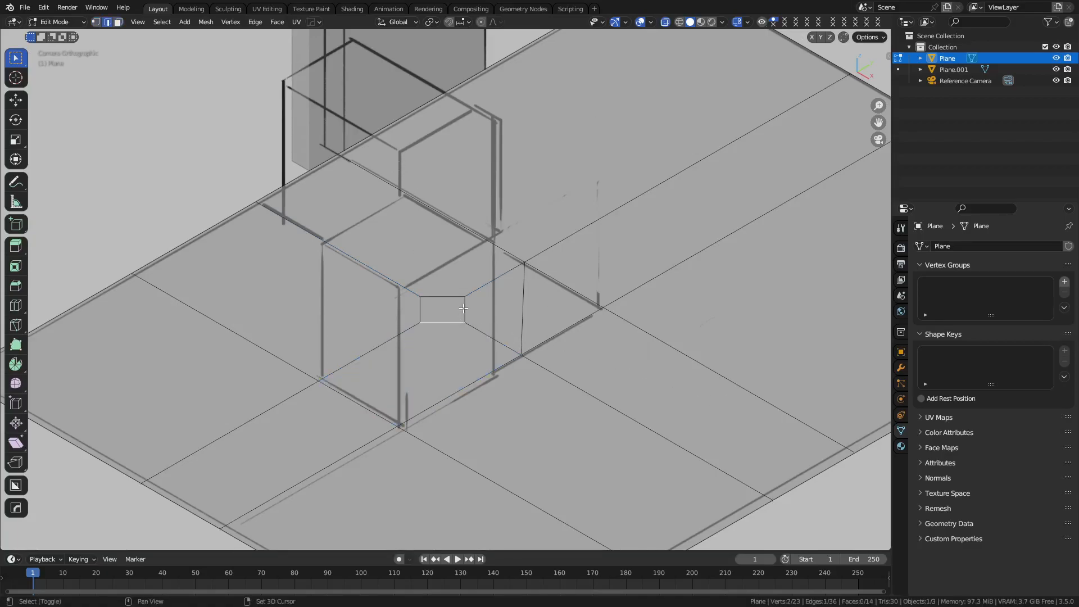
{"action": "key", "text": "1"}
{"action": "key", "text": "3"}
{"action": "right_click", "coordinate": [440, 309]}
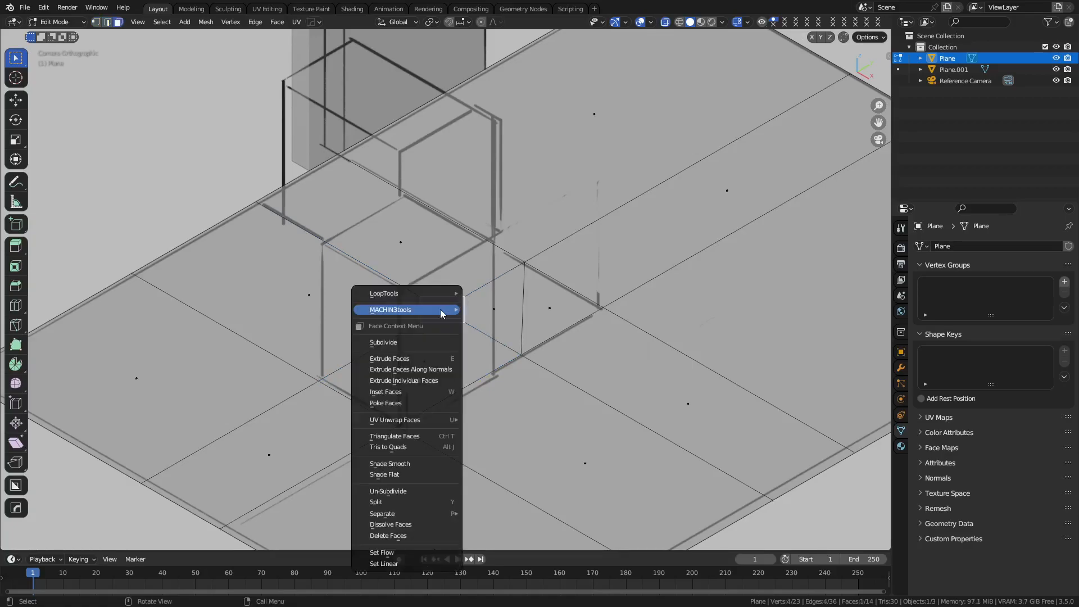
{"action": "left_click", "coordinate": [431, 402]}
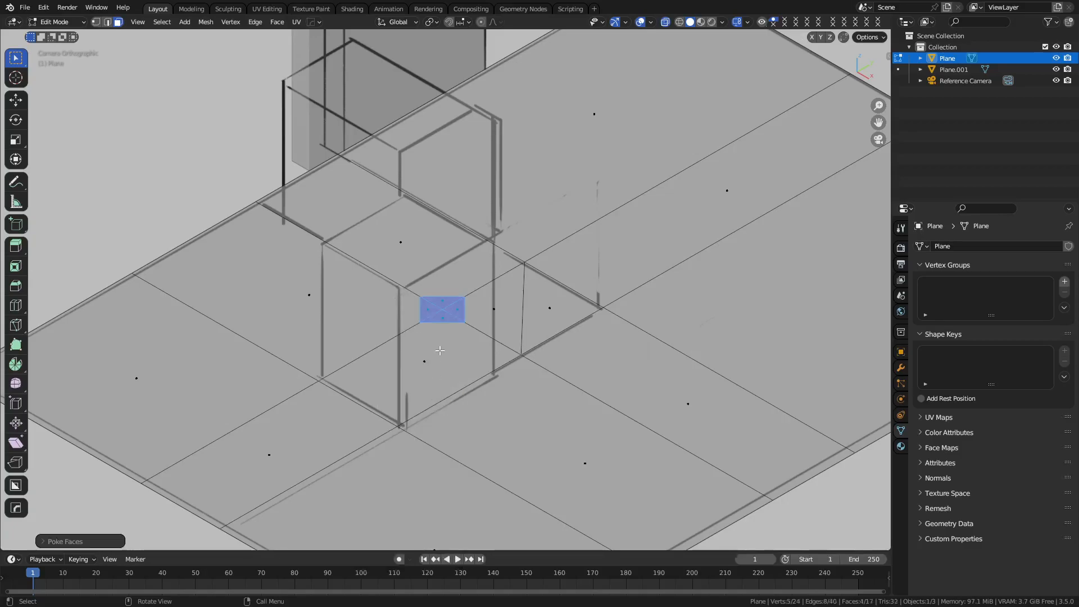
Extrude the box base's near face, the four poked triangles, the adjoining diagonal face and the back strip about 0.31 m up along Z
{"action": "key", "text": "1"}
{"action": "left_click", "coordinate": [443, 323]}
{"action": "left_click", "coordinate": [435, 347]}
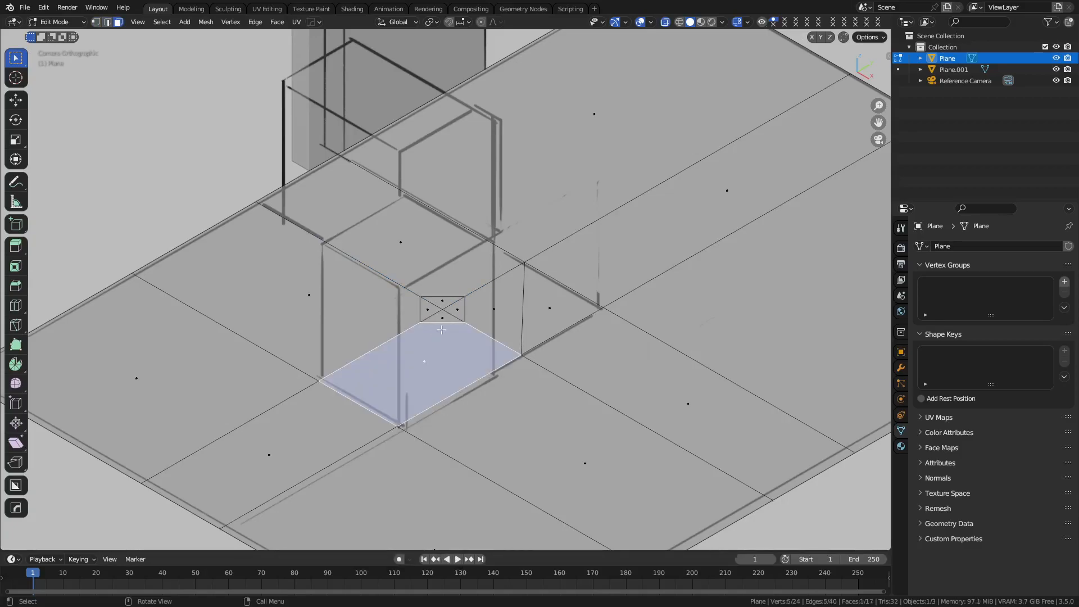
{"action": "left_click", "coordinate": [444, 315], "text": "shift"}
{"action": "left_click", "coordinate": [456, 309], "text": "shift"}
{"action": "left_click", "coordinate": [442, 302], "text": "shift"}
{"action": "left_click", "coordinate": [428, 309], "text": "shift"}
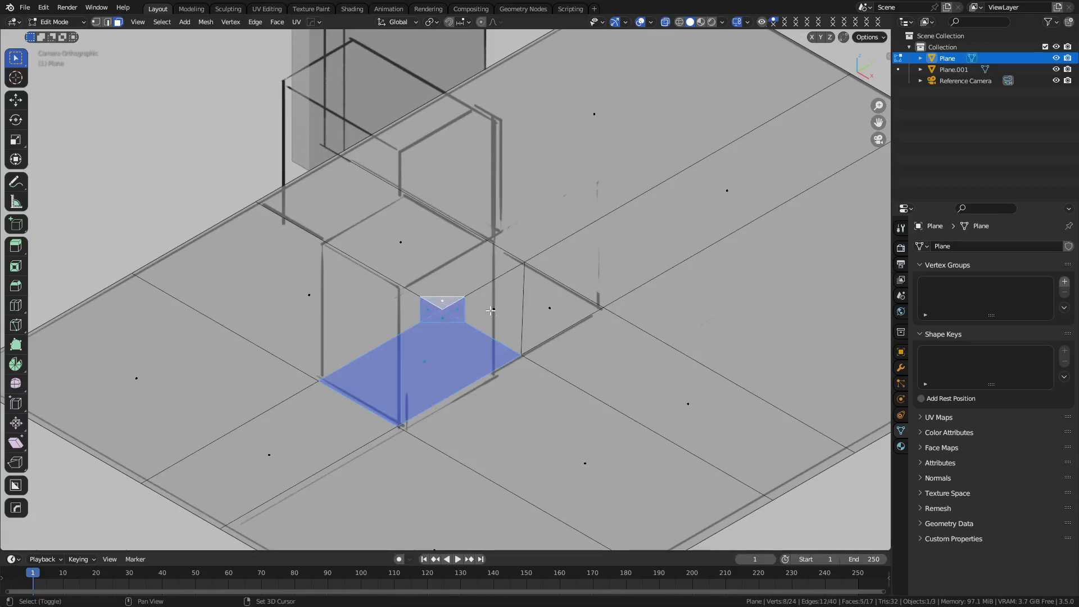
{"action": "left_click", "coordinate": [524, 310], "text": "shift"}
{"action": "left_click", "coordinate": [539, 310], "text": "shift"}
{"action": "key", "text": "ctrl+z"}
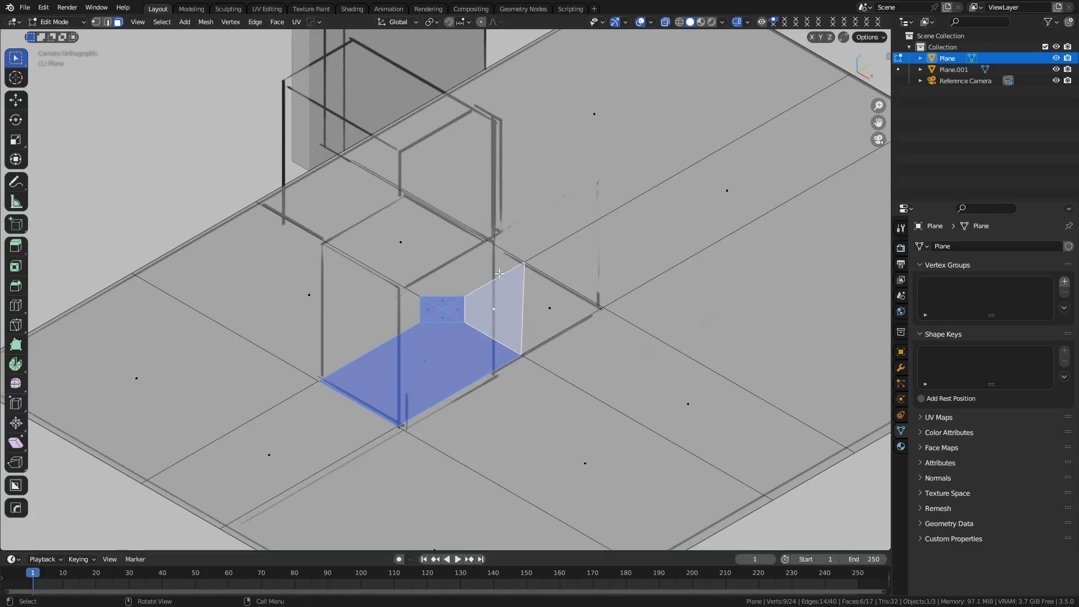
{"action": "left_click", "coordinate": [408, 248], "text": "shift"}
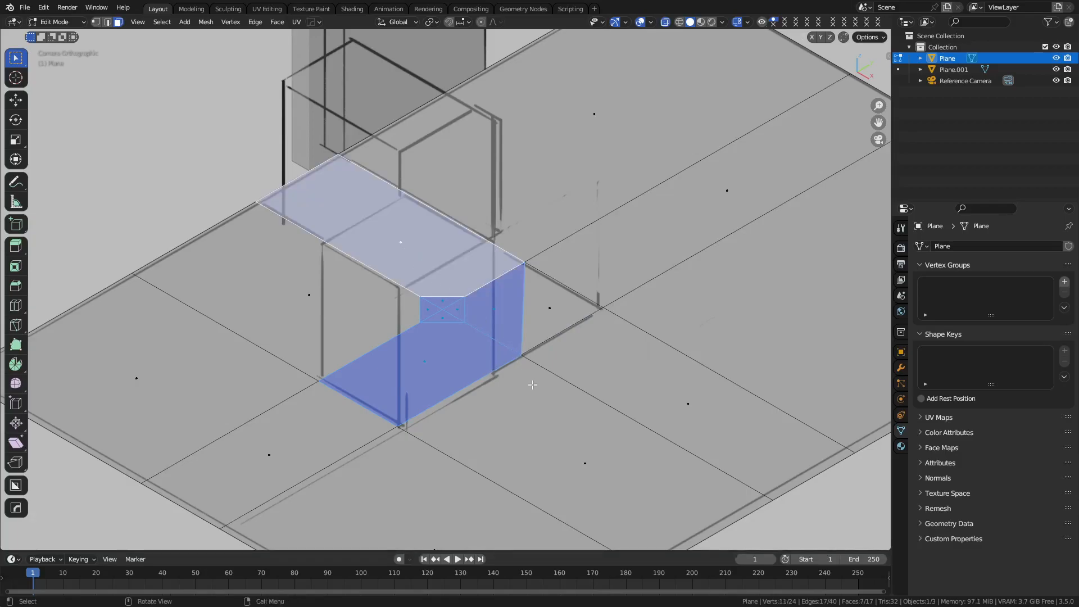
{"action": "key", "text": "e"}
{"action": "key", "text": "z"}
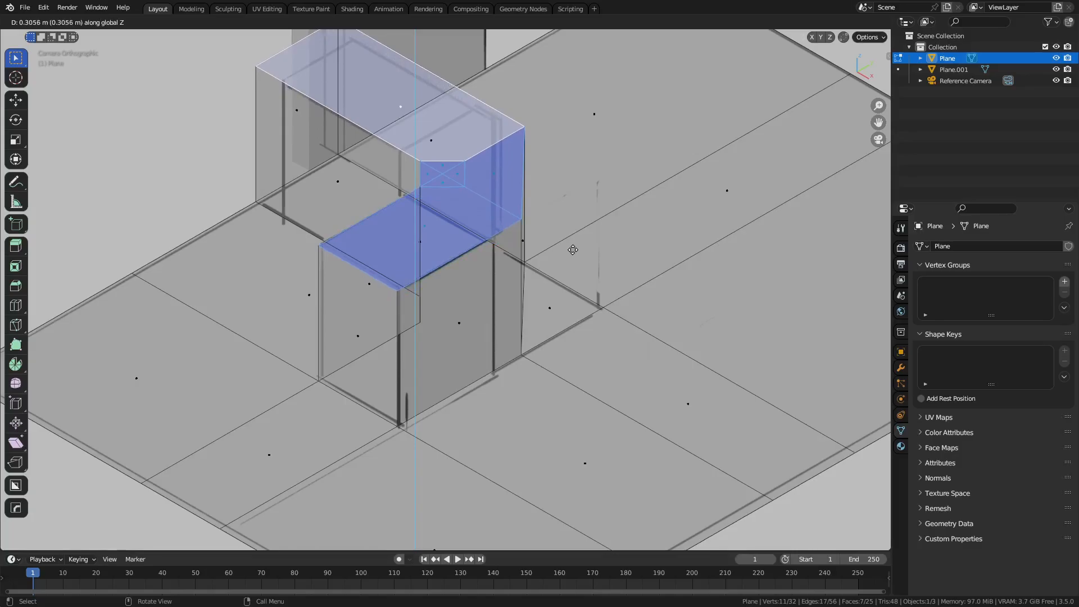
{"action": "left_click", "coordinate": [573, 250]}
{"action": "left_click_drag", "start_coordinate": [528, 256], "coordinate": [551, 334]}
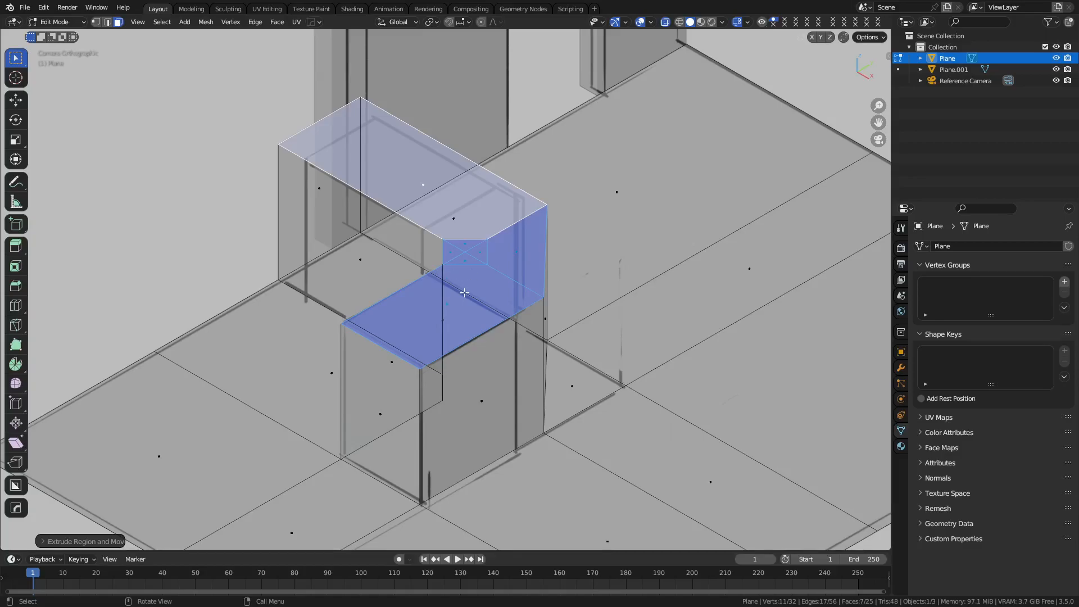
{"action": "key", "text": "alt+a"}
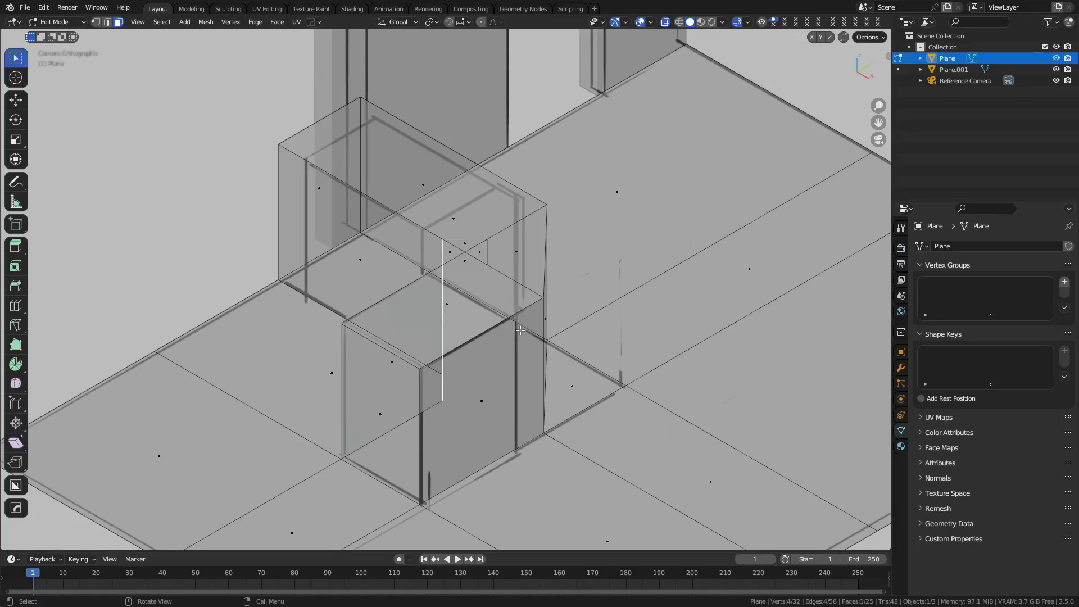
{"action": "key", "text": "g"}
{"action": "key", "text": "g"}
{"action": "right_click", "coordinate": [495, 326]}
{"action": "key", "text": "g"}
{"action": "key", "text": "g"}
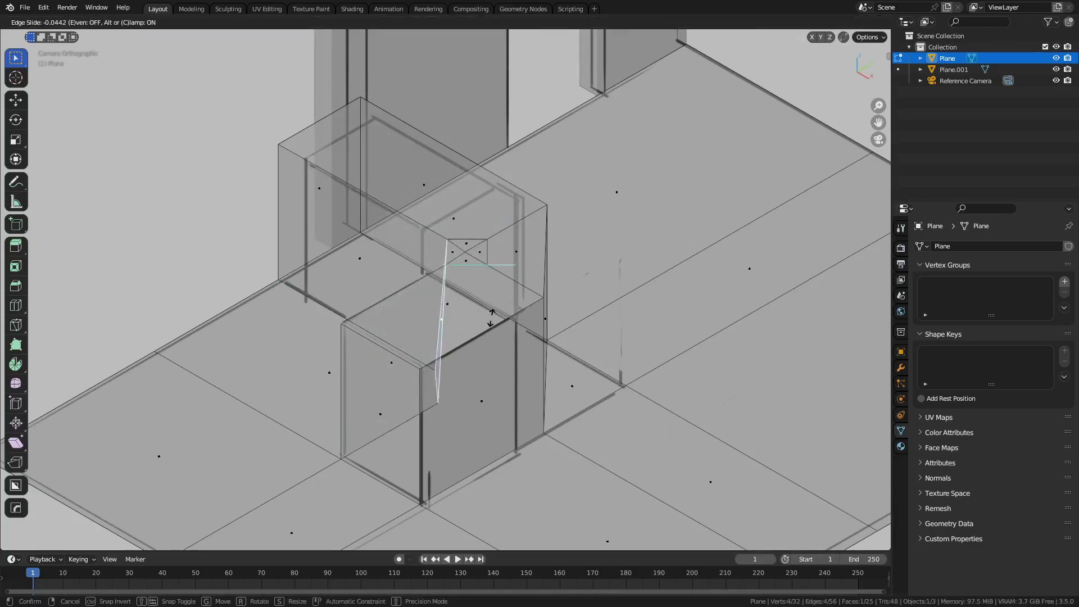
{"action": "right_click", "coordinate": [490, 314]}
{"action": "left_click", "coordinate": [534, 317]}
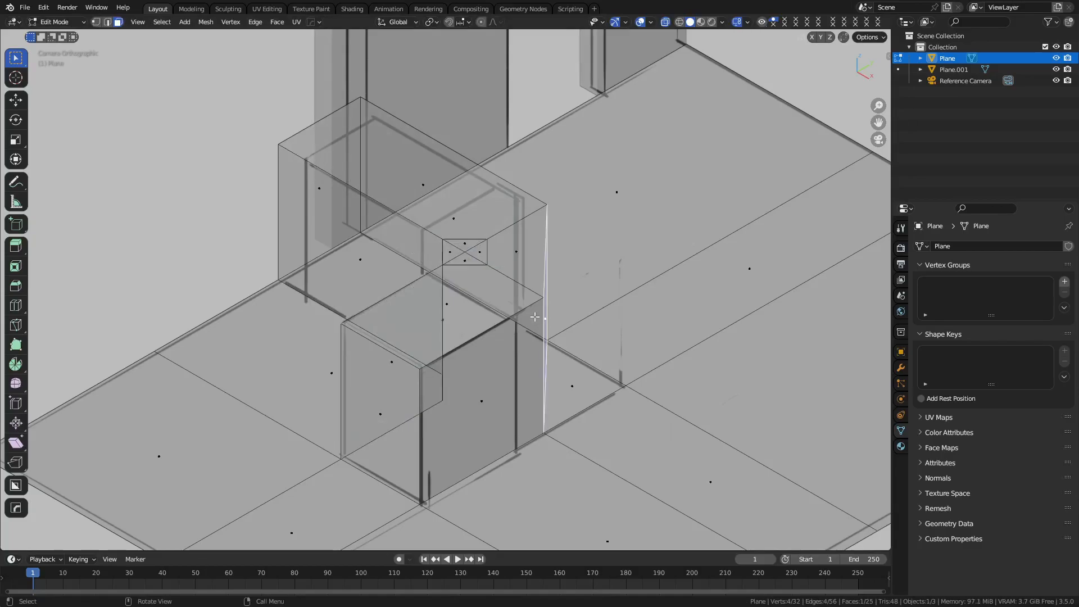
{"action": "key", "text": "g"}
{"action": "key", "text": "g"}
{"action": "right_click", "coordinate": [577, 345]}
Try to move the extruded block's narrow diagonal side face along its own normal, using the Normal transform orientation
{"action": "key", "text": "shift+space"}
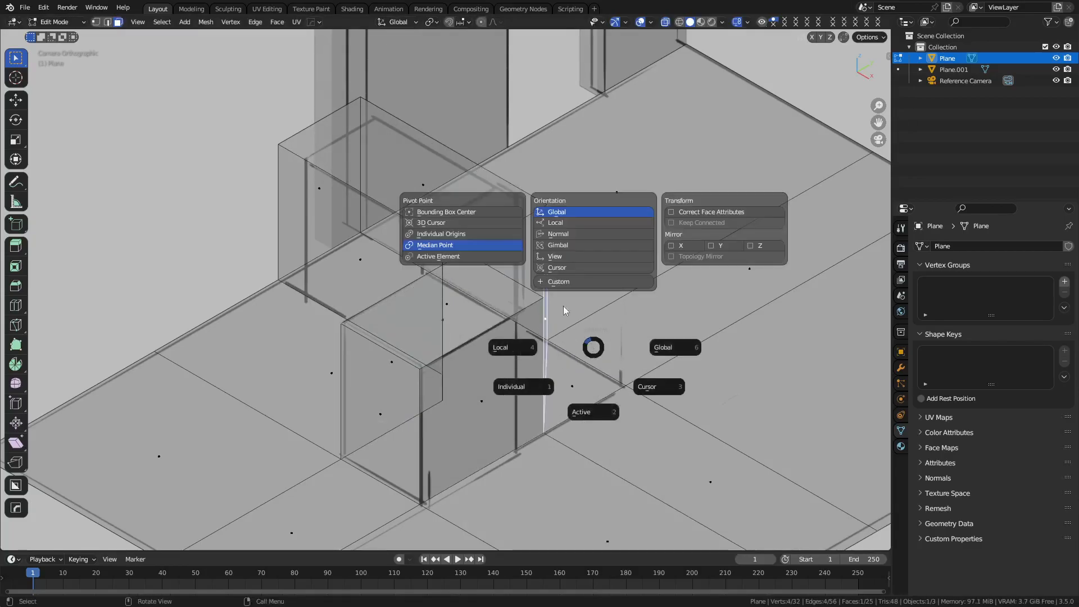
{"action": "left_click", "coordinate": [560, 235]}
{"action": "key", "text": "g"}
{"action": "key", "text": "z"}
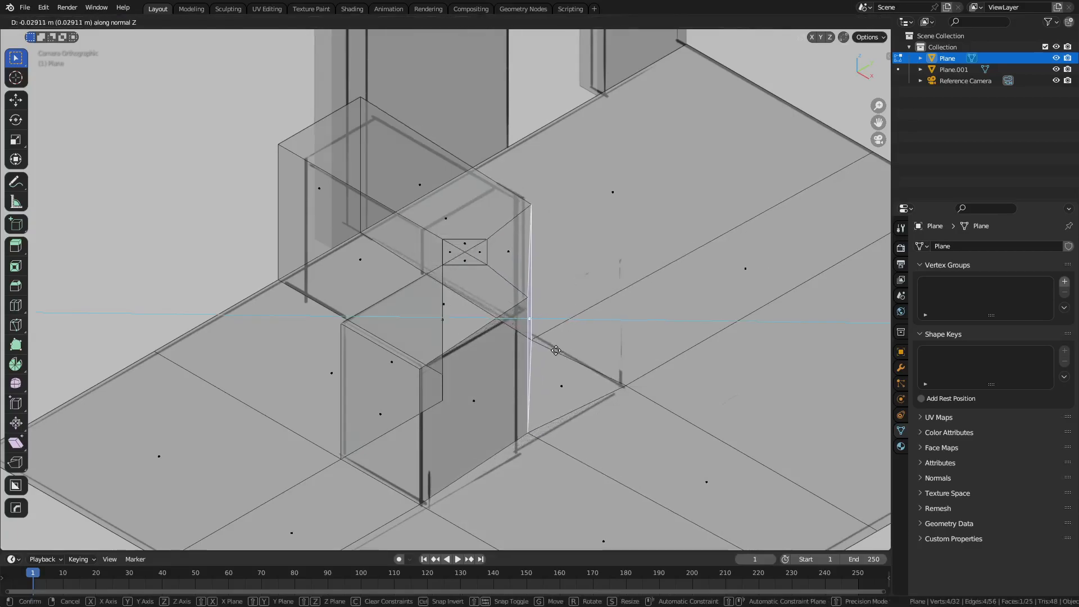
{"action": "left_click", "coordinate": [549, 348]}
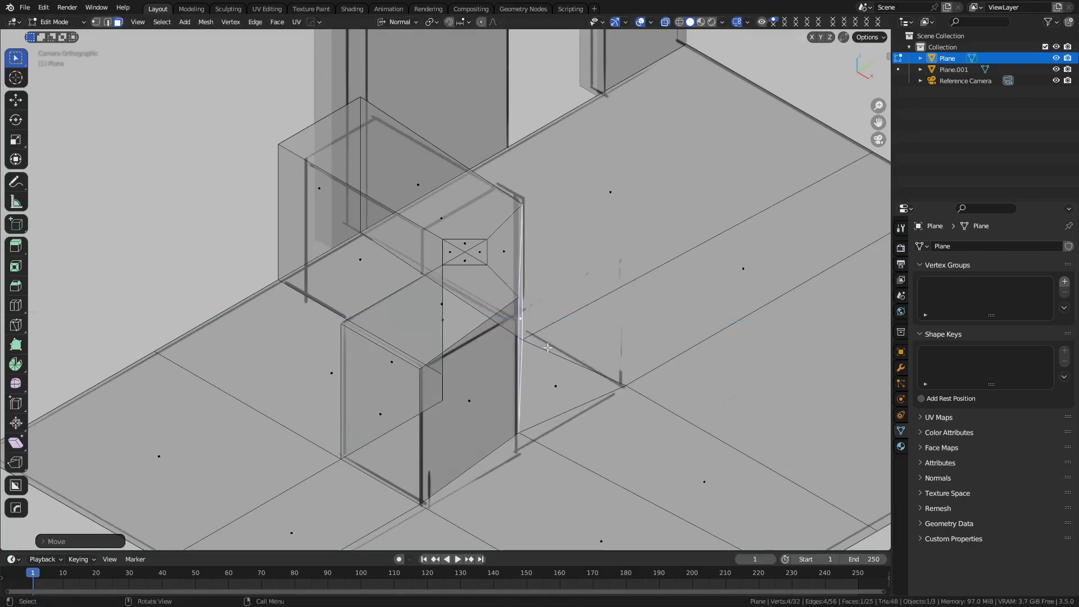
{"action": "key", "text": "ctrl+z"}
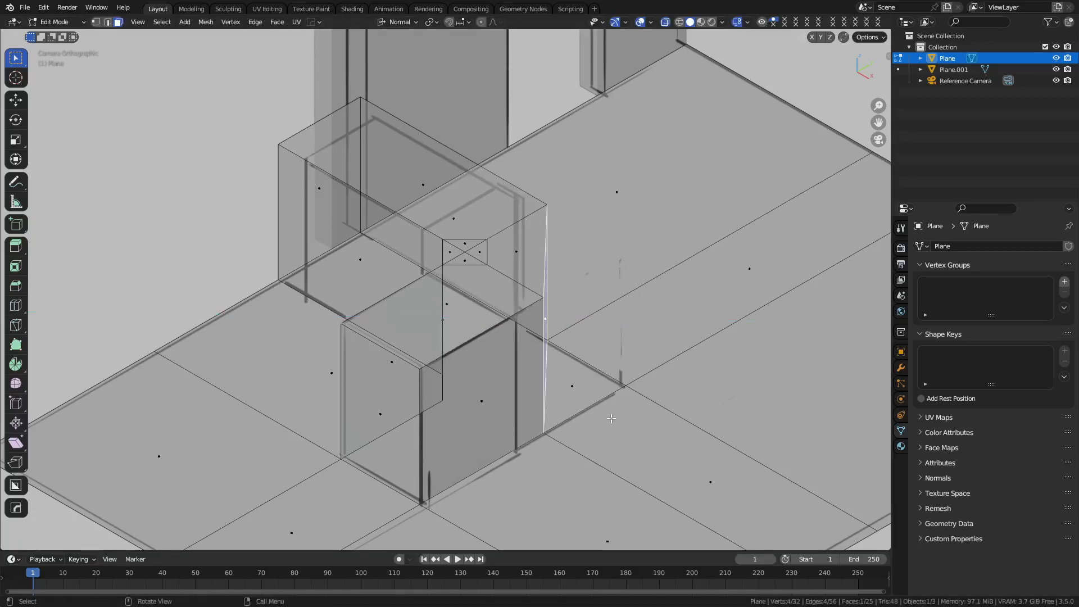
Restore the Global transform orientation and move the diagonal side face's near vertical edge along Y onto the sketched box corner
{"action": "key", "text": "2"}
{"action": "left_click", "coordinate": [539, 347]}
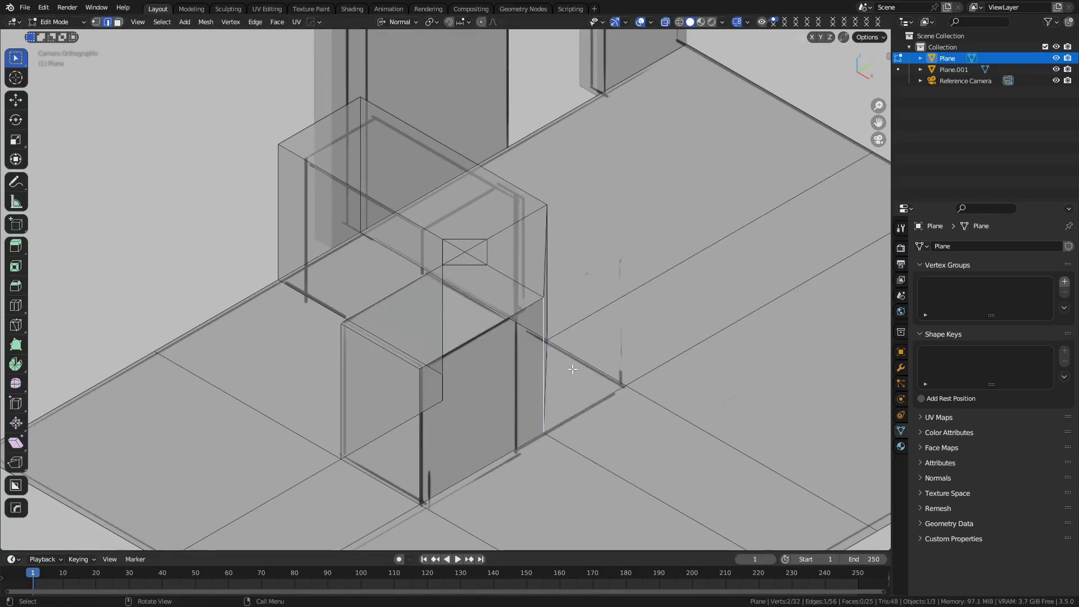
{"action": "key", "text": "g"}
{"action": "key", "text": "x"}
{"action": "key", "text": "x"}
{"action": "right_click", "coordinate": [572, 370]}
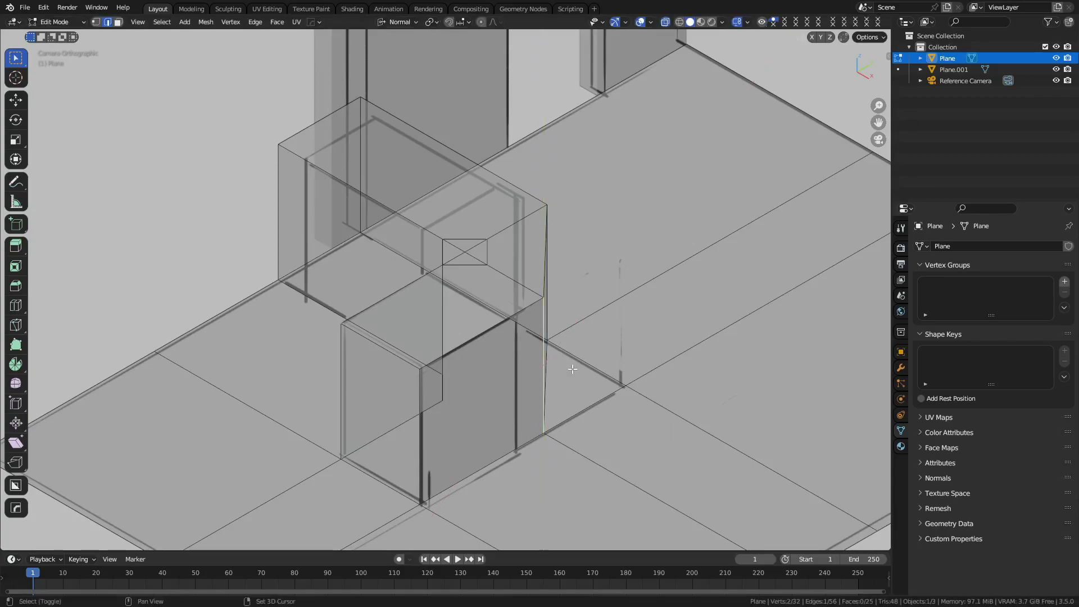
{"action": "key", "text": "shift+space"}
{"action": "left_click", "coordinate": [636, 370]}
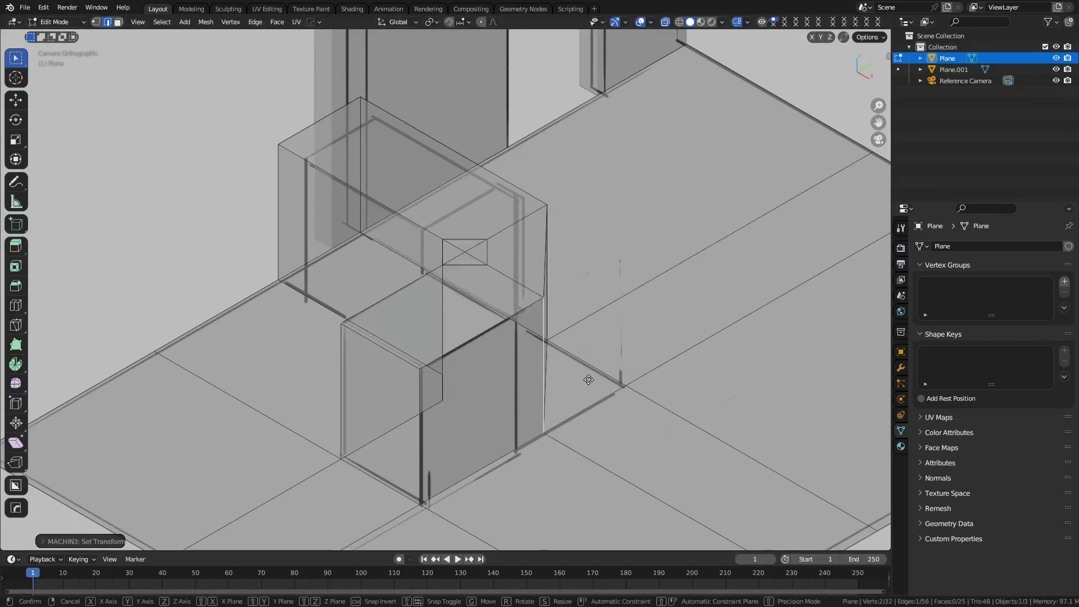
{"action": "key", "text": "g"}
{"action": "key", "text": "y"}
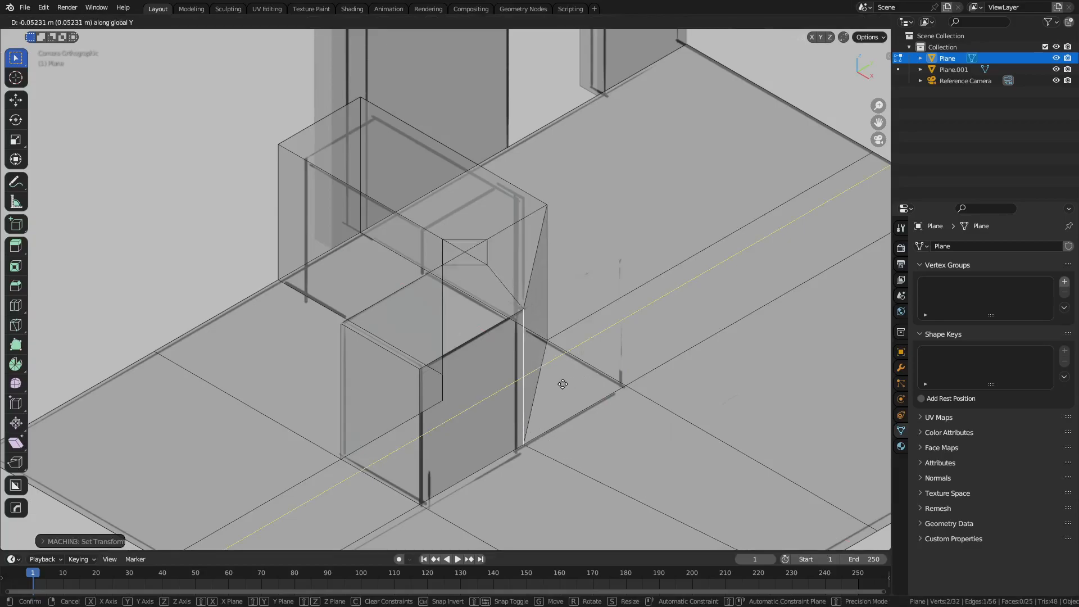
{"action": "left_click", "coordinate": [556, 384]}
Move the diagonal side face's far vertical edge about -0.08 m along X to line up with the near edge
{"action": "left_click", "coordinate": [548, 268]}
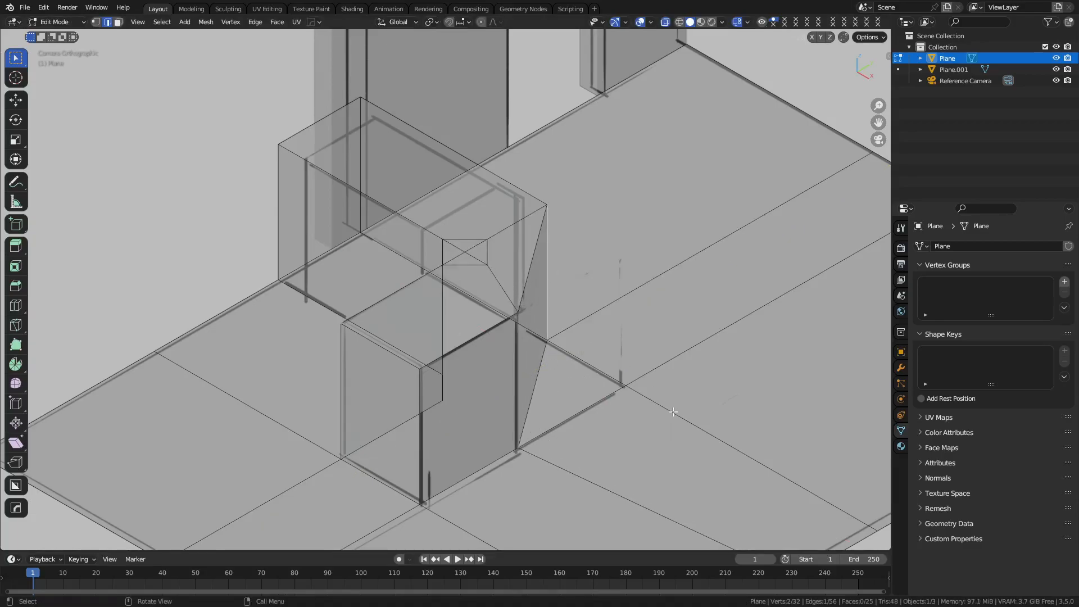
{"action": "key", "text": "g"}
{"action": "key", "text": "x"}
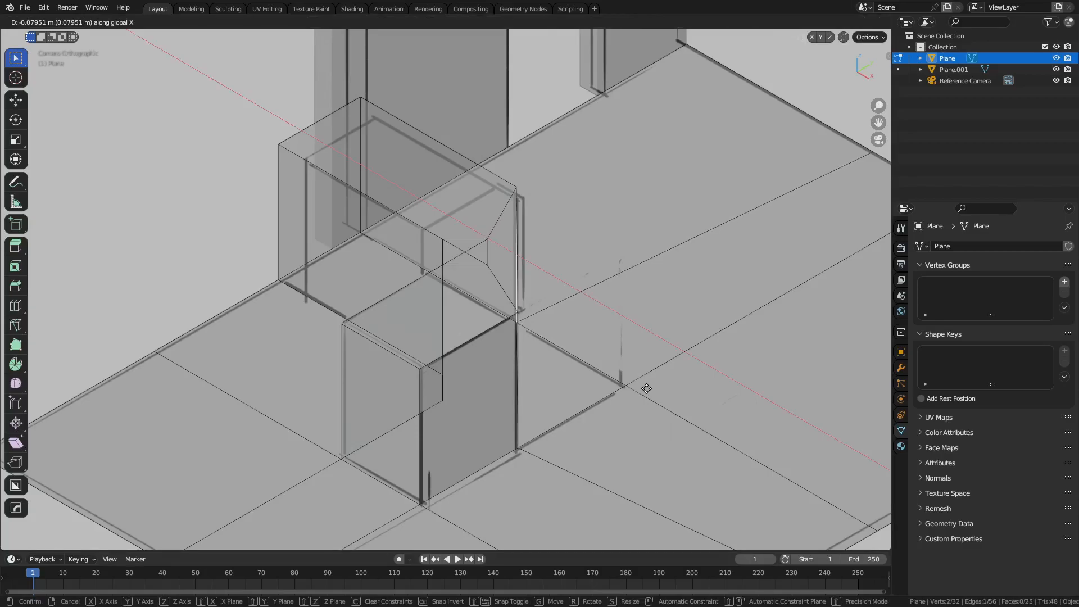
{"action": "left_click", "coordinate": [648, 388]}
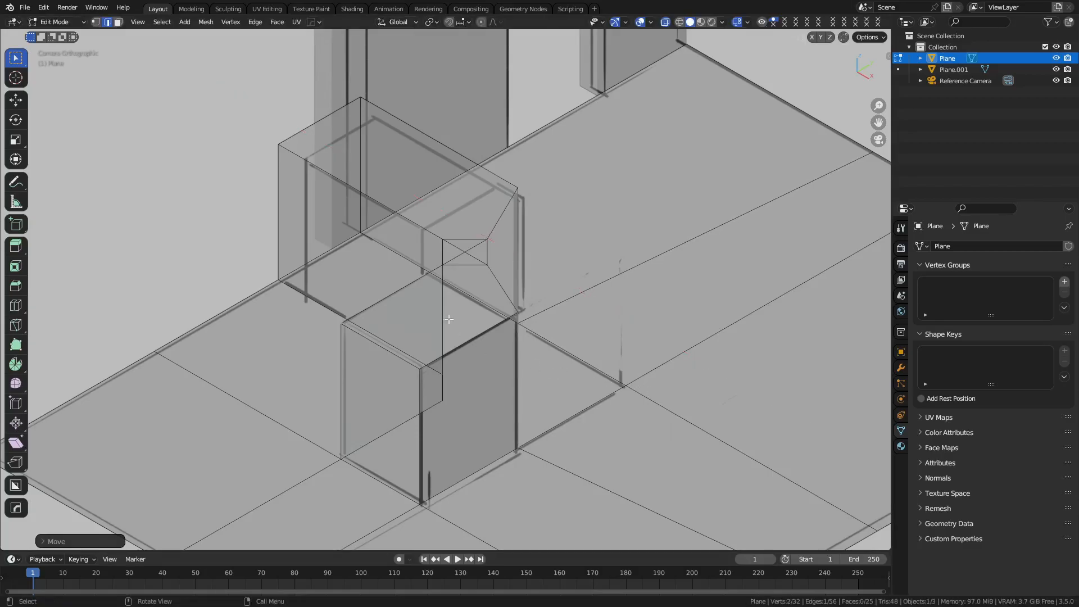
Move the inner corner's two vertical edges onto the sketch, one about -0.044 m along Y and the other about -0.04 m along X
{"action": "left_click", "coordinate": [442, 294]}
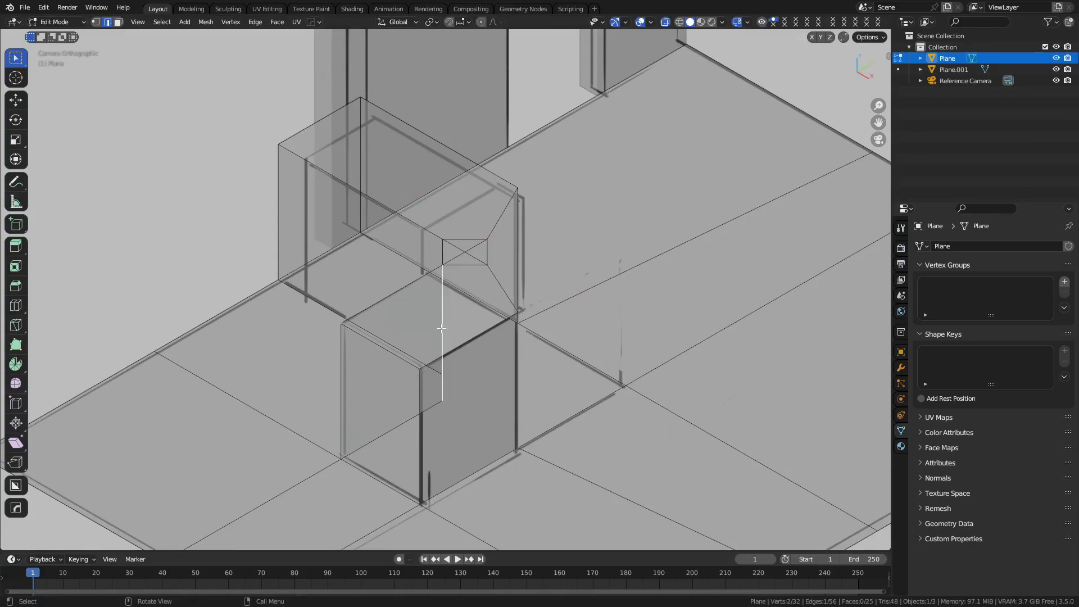
{"action": "key", "text": "g"}
{"action": "key", "text": "x"}
{"action": "key", "text": "y"}
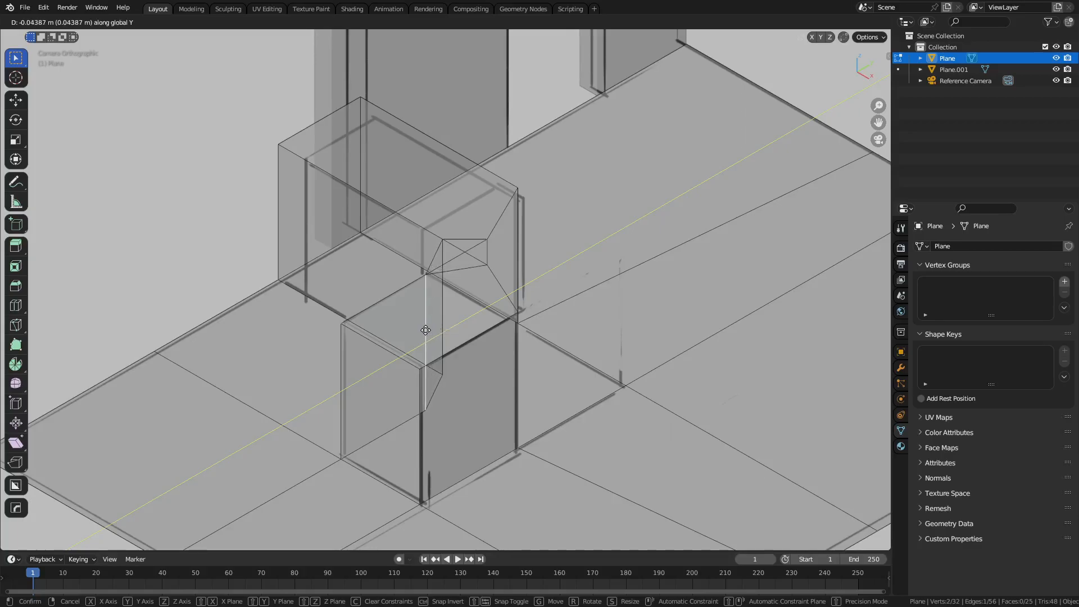
{"action": "key", "text": "x"}
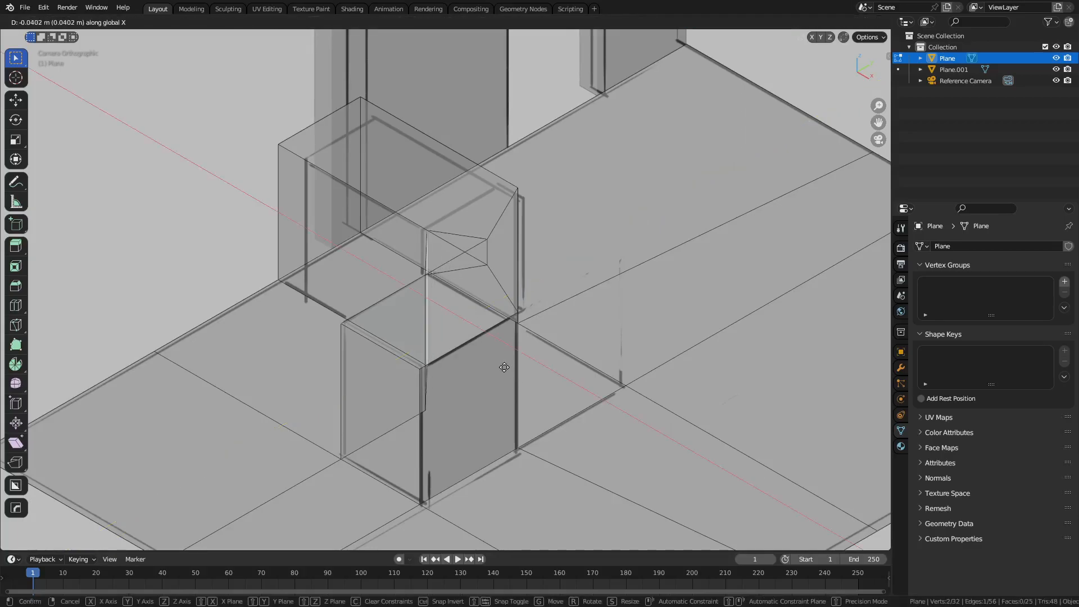
{"action": "left_click", "coordinate": [502, 366]}
Select the four small triangles and the three adjoining faces on the box's top and dissolve them into a single face
{"action": "key", "text": "3"}
{"action": "left_click", "coordinate": [455, 324]}
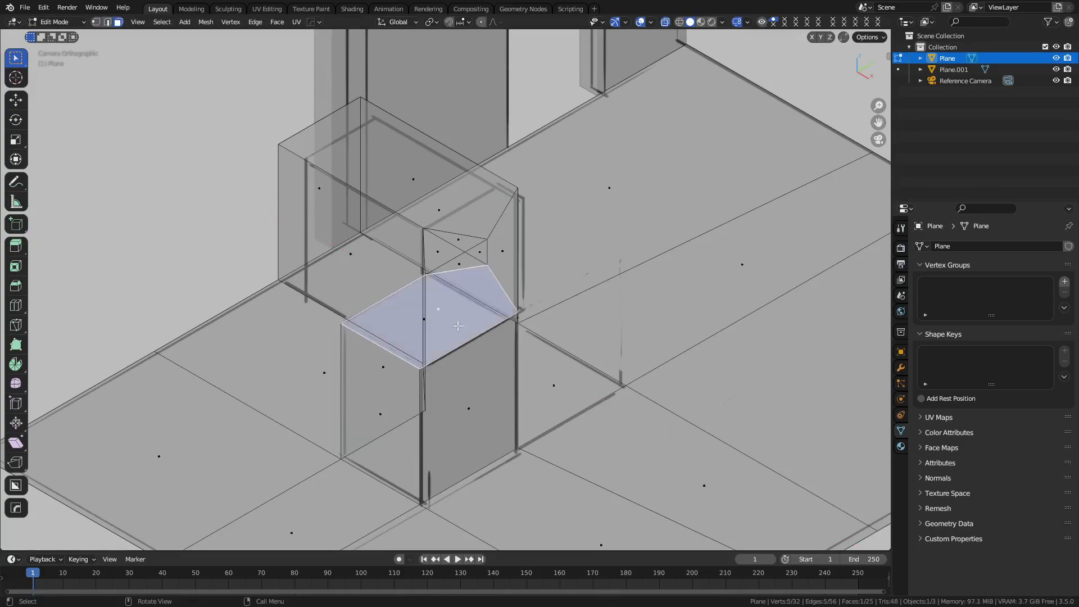
{"action": "key", "text": "KP_0"}
{"action": "scroll", "coordinate": [423, 304], "scroll_direction": "up", "scroll_amount": 10}
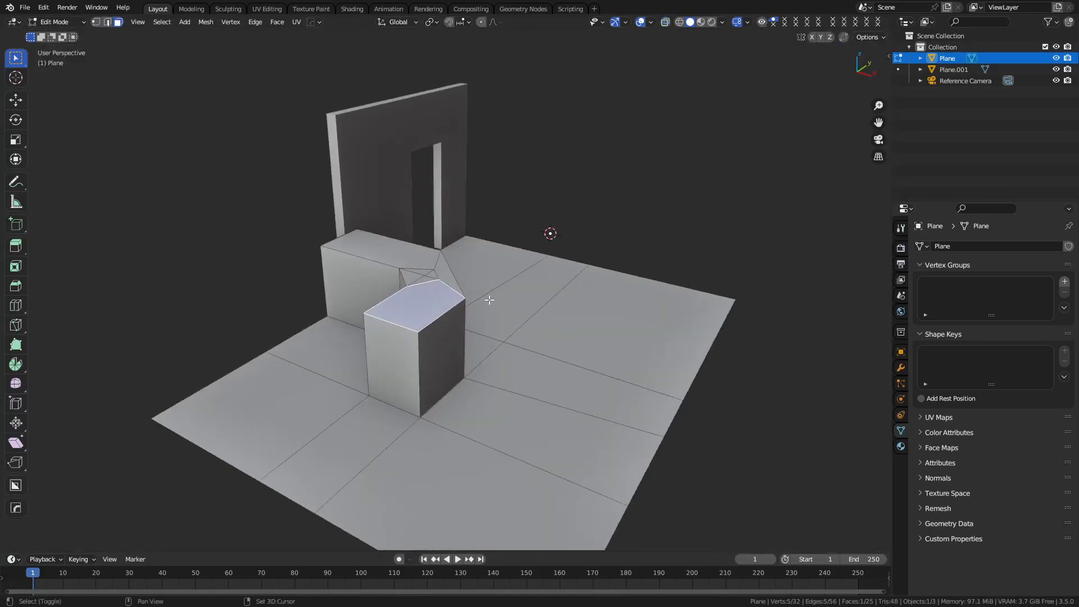
{"action": "scroll", "coordinate": [490, 301], "scroll_direction": "up", "scroll_amount": 5}
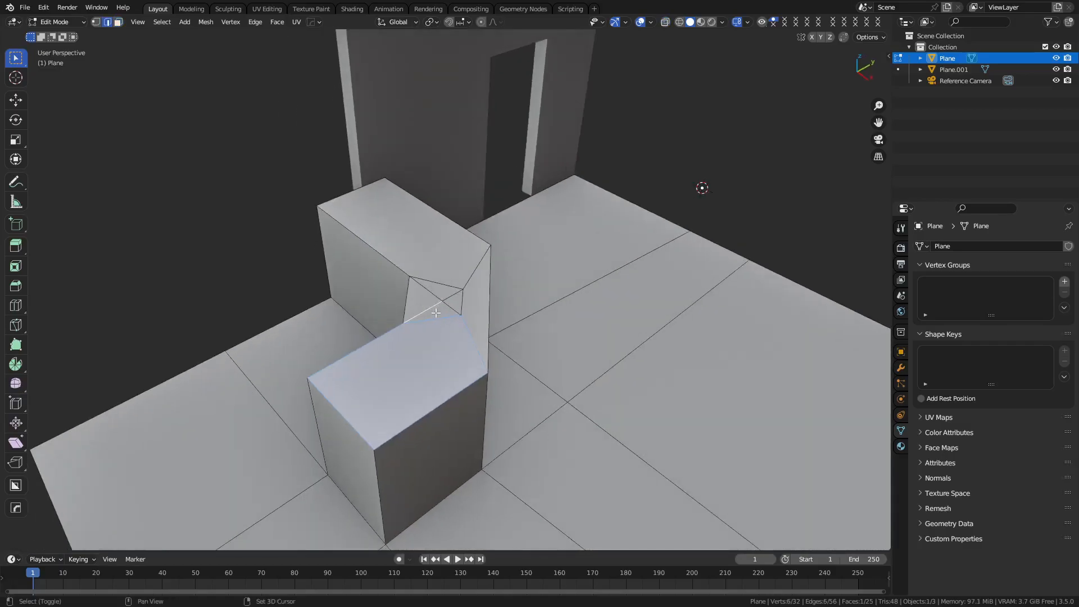
{"action": "key", "text": "3"}
{"action": "left_click", "coordinate": [428, 303]}
{"action": "left_click", "coordinate": [441, 312], "text": "shift"}
{"action": "left_click", "coordinate": [455, 303], "text": "shift"}
{"action": "left_click", "coordinate": [445, 291], "text": "shift"}
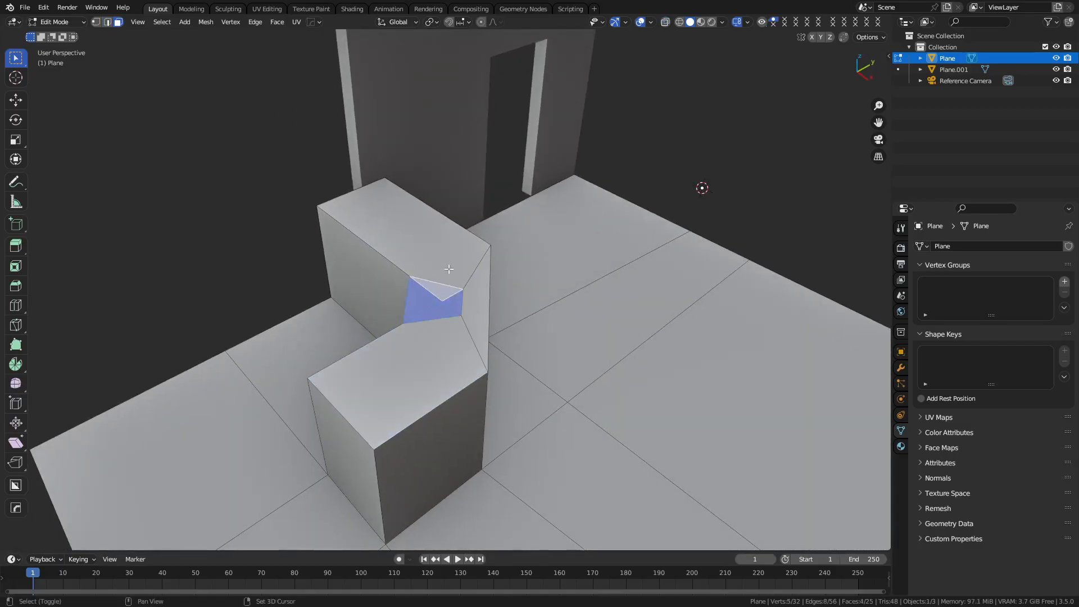
{"action": "left_click", "coordinate": [448, 268], "text": "shift"}
{"action": "left_click", "coordinate": [473, 300], "text": "shift"}
{"action": "left_click", "coordinate": [460, 328], "text": "shift"}
{"action": "key", "text": "ctrl+x"}
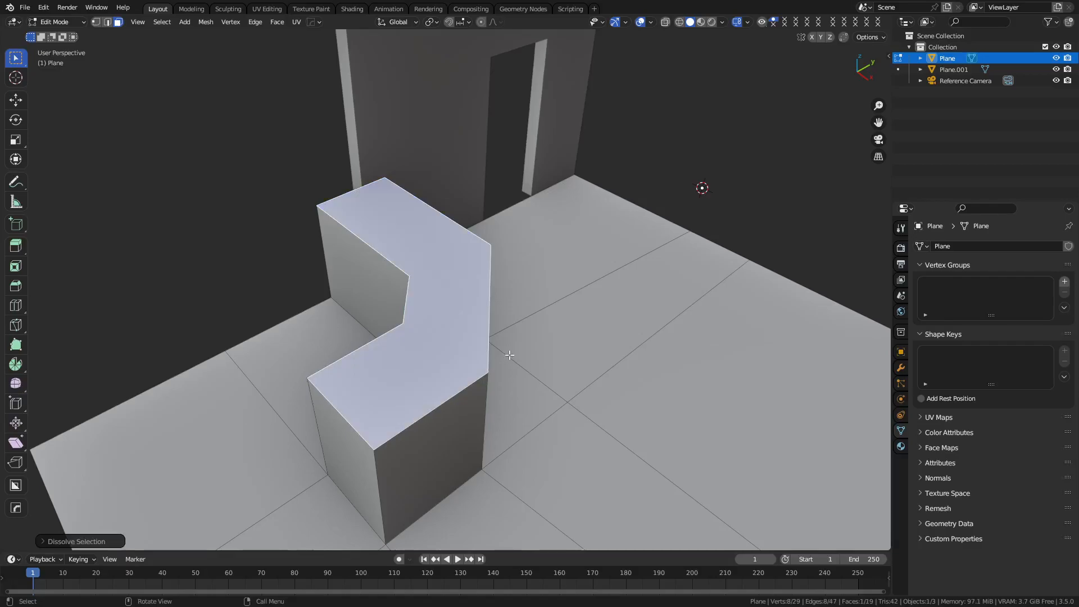
Grow the selection from the top face to include the block's side faces and separate it into its own object
{"action": "left_click_drag", "start_coordinate": [462, 302], "coordinate": [554, 415]}
{"action": "key", "text": "ctrl+KP_Add"}
{"action": "left_click_drag", "start_coordinate": [387, 373], "coordinate": [579, 382]}
{"action": "key", "text": "p"}
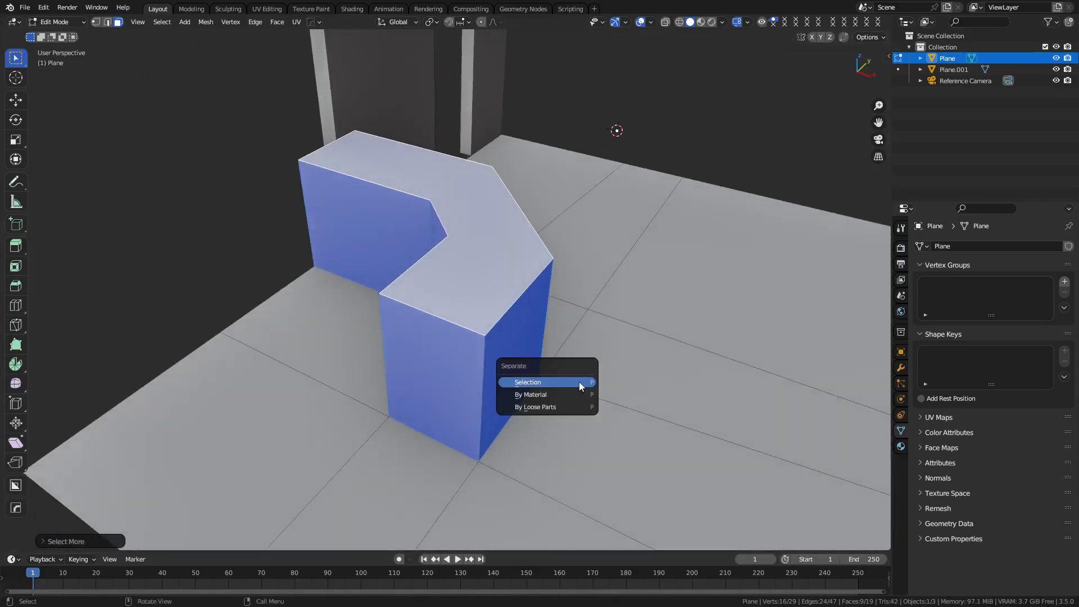
{"action": "left_click", "coordinate": [579, 382]}
Try moving the separated block as a whole in Object Mode
{"action": "key", "text": "ctrl+Tab"}
{"action": "left_click", "coordinate": [468, 383]}
{"action": "left_click", "coordinate": [468, 383]}
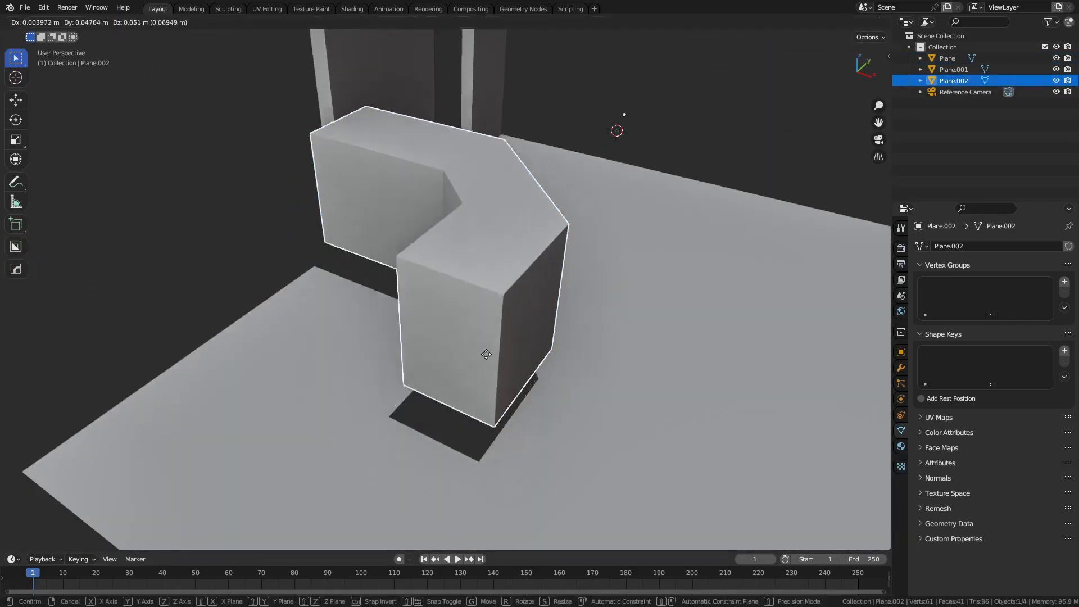
{"action": "left_click", "coordinate": [406, 475]}
Examine the wall, its doorway and the separated block from several sides
{"action": "left_click_drag", "start_coordinate": [564, 284], "coordinate": [510, 362]}
{"action": "left_click", "coordinate": [321, 185]}
{"action": "middle_click", "coordinate": [326, 186], "text": "alt"}
{"action": "left_click_drag", "start_coordinate": [510, 323], "coordinate": [441, 309]}
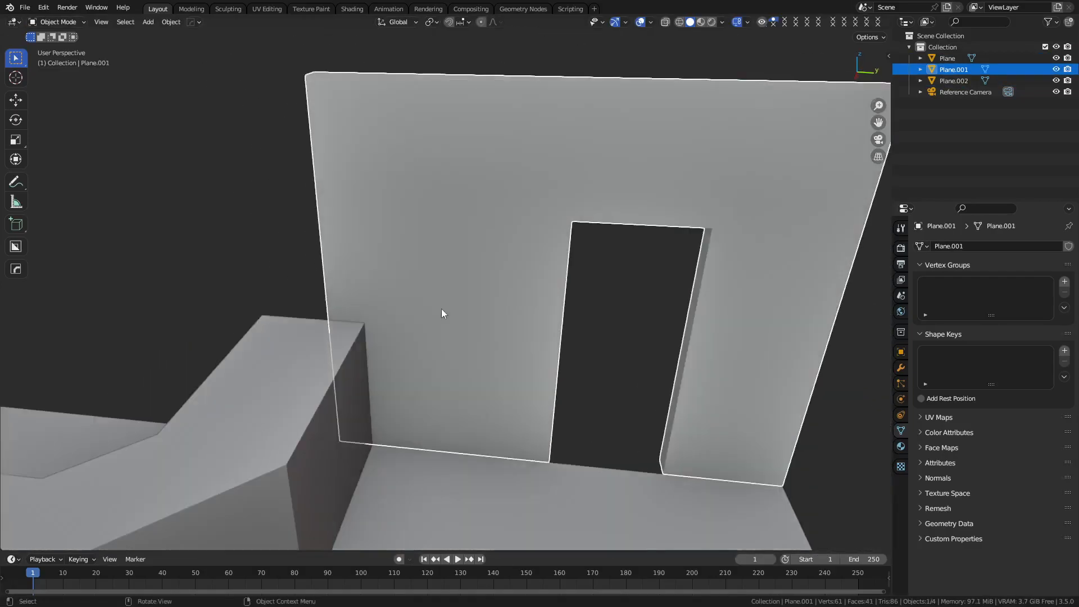
{"action": "left_click_drag", "start_coordinate": [520, 380], "coordinate": [477, 329]}
{"action": "left_click_drag", "start_coordinate": [343, 373], "coordinate": [482, 339]}
{"action": "middle_click", "coordinate": [569, 288], "text": "alt"}
{"action": "left_click_drag", "start_coordinate": [482, 339], "coordinate": [537, 342]}
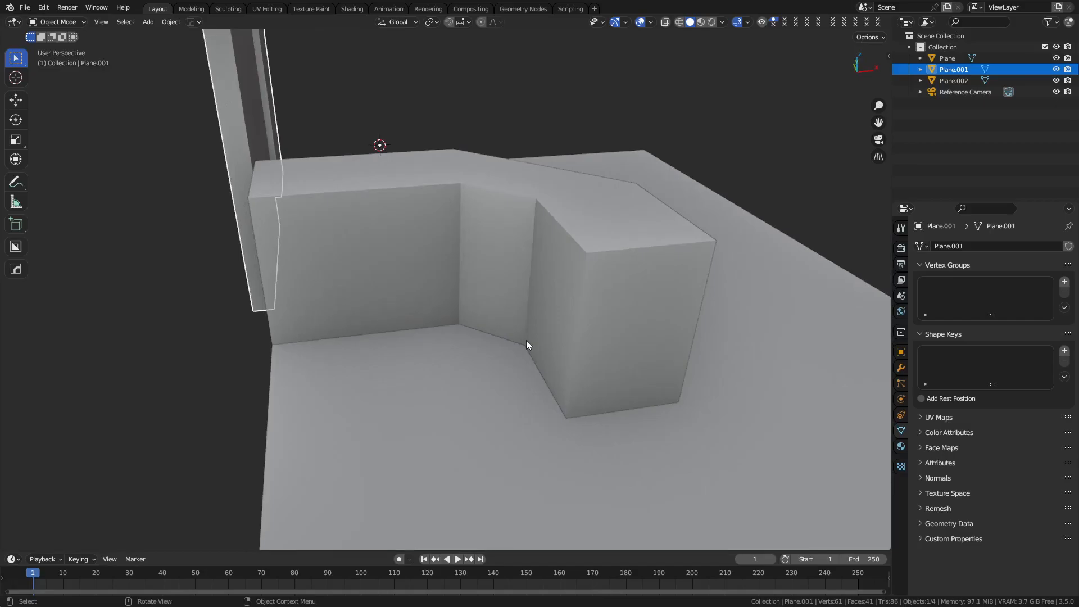
Examine the separated block's faces up close and from above in Edit Mode with X-ray display
{"action": "left_click", "coordinate": [573, 299]}
{"action": "key", "text": "KP_Decimal"}
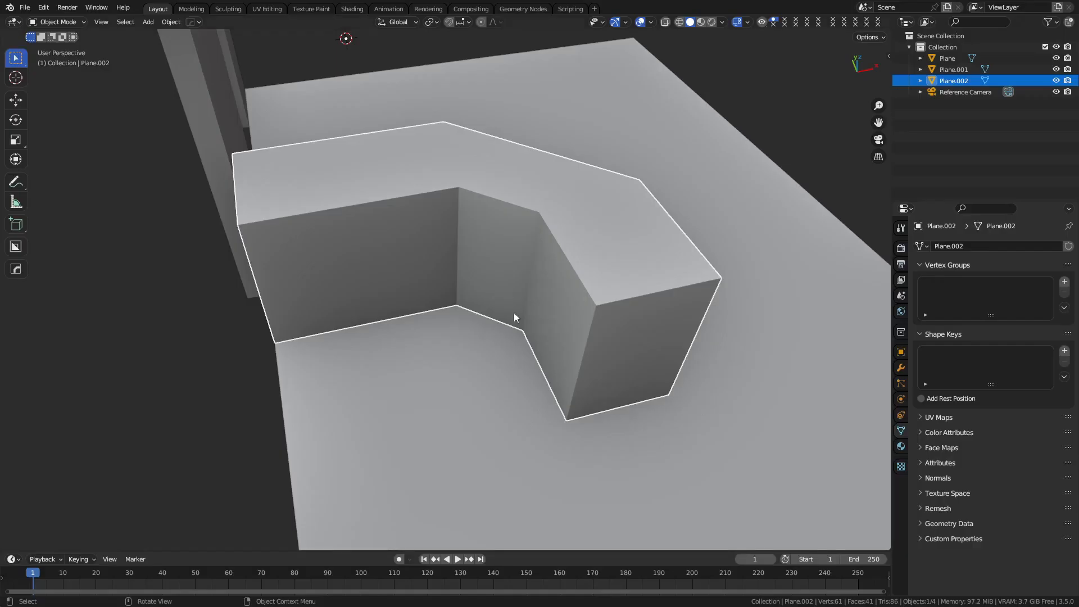
{"action": "left_click_drag", "start_coordinate": [514, 312], "coordinate": [655, 389]}
{"action": "key", "text": "Tab"}
{"action": "left_click", "coordinate": [512, 370]}
{"action": "left_click", "coordinate": [247, 229]}
{"action": "left_click_drag", "start_coordinate": [354, 270], "coordinate": [450, 318]}
{"action": "key", "text": "alt+z"}
{"action": "left_click", "coordinate": [425, 322]}
{"action": "left_click_drag", "start_coordinate": [631, 284], "coordinate": [577, 334]}
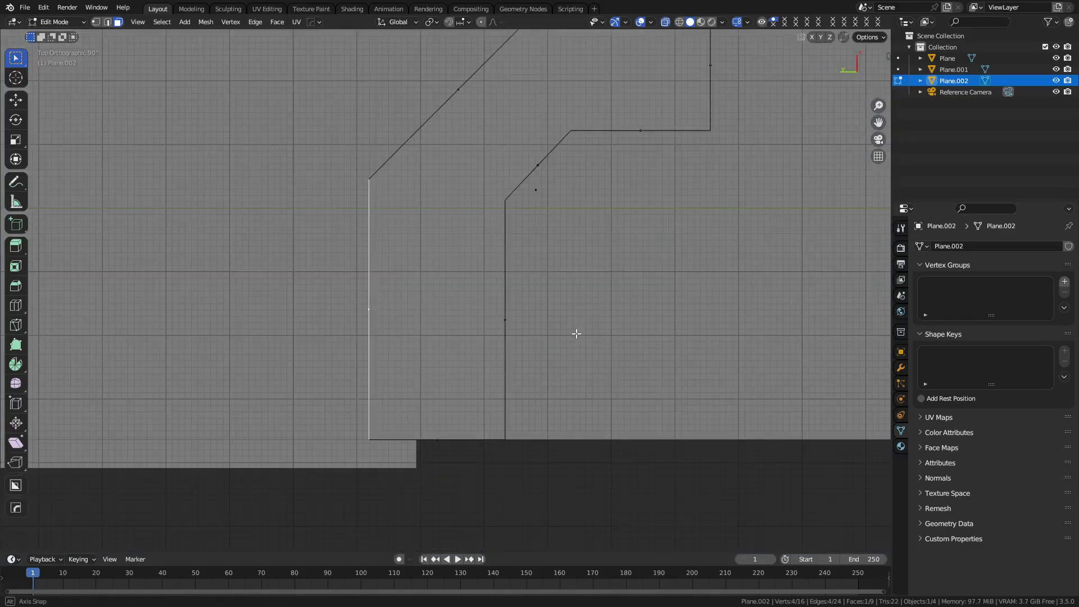
{"action": "left_click_drag", "start_coordinate": [621, 270], "coordinate": [572, 359]}
{"action": "left_click", "coordinate": [429, 189]}
{"action": "left_click_drag", "start_coordinate": [628, 273], "coordinate": [598, 315]}
{"action": "key", "text": "alt+z"}
Compare the block's top-view outline in Object Mode with its vertices in Edit Mode
{"action": "key", "text": "ctrl+Tab"}
{"action": "left_click", "coordinate": [555, 329]}
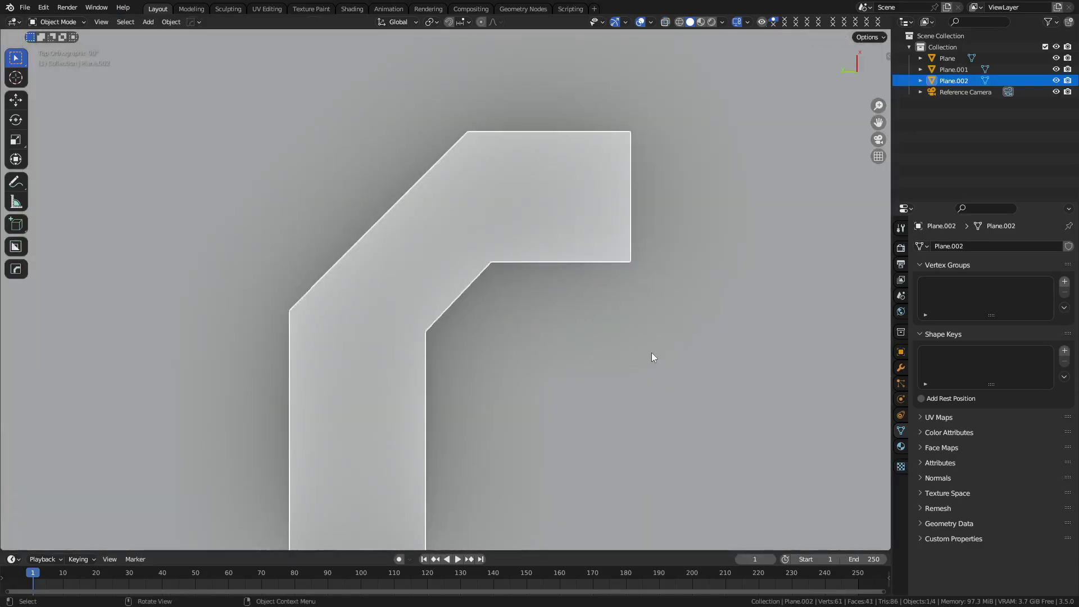
{"action": "scroll", "coordinate": [652, 353], "scroll_direction": "down", "scroll_amount": 3}
{"action": "left_click_drag", "start_coordinate": [488, 419], "coordinate": [579, 338]}
{"action": "key", "text": "ctrl+Tab"}
{"action": "left_click", "coordinate": [555, 331]}
{"action": "key", "text": "1"}
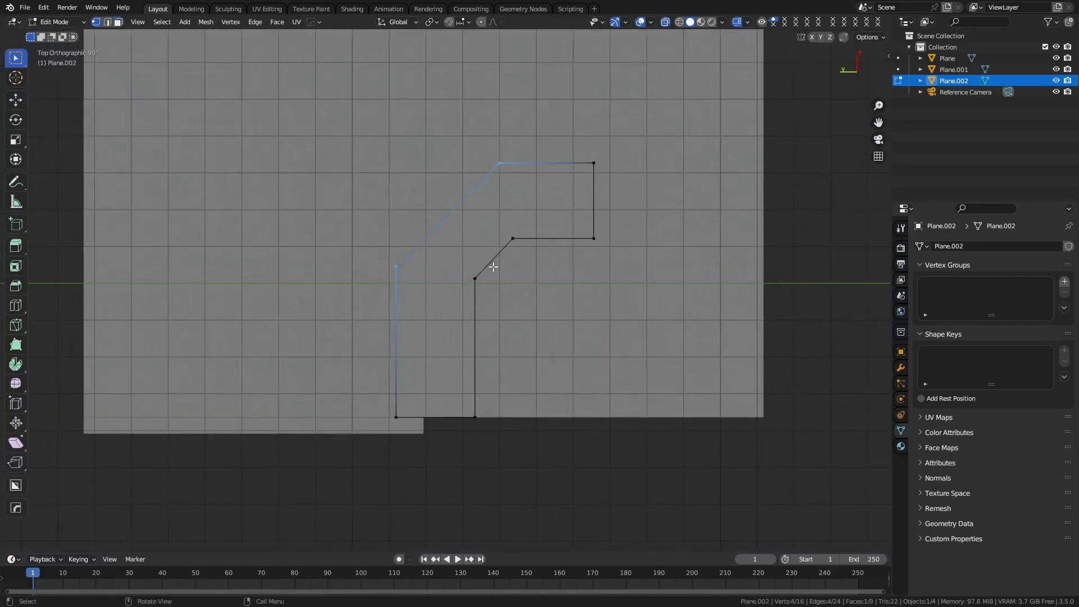
{"action": "key", "text": "Tab"}
{"action": "mouse_move", "coordinate": [643, 364]}
{"action": "left_mouse_down"}
{"action": "mouse_move", "coordinate": [513, 282]}
{"action": "mouse_move", "coordinate": [557, 282]}
{"action": "left_mouse_up"}
Add a horizontal loop cut around the block just below its top, with an edge slide of about -0.84
{"action": "key", "text": "ctrl+Tab"}
{"action": "left_click", "coordinate": [557, 292]}
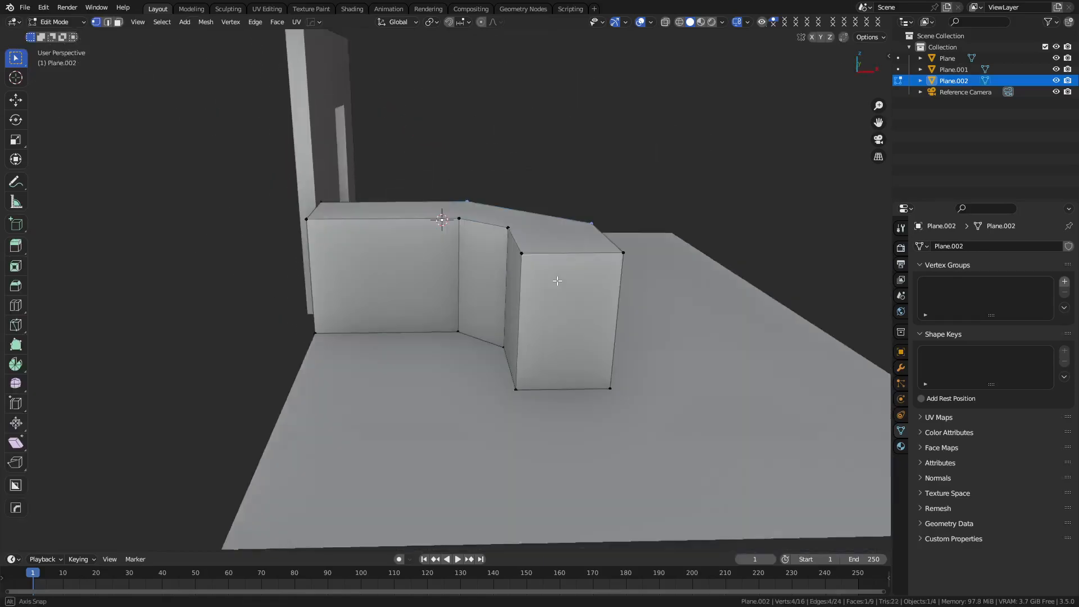
{"action": "scroll", "coordinate": [559, 277], "scroll_direction": "up", "scroll_amount": 2}
{"action": "key", "text": "ctrl+r"}
{"action": "left_click", "coordinate": [582, 279]}
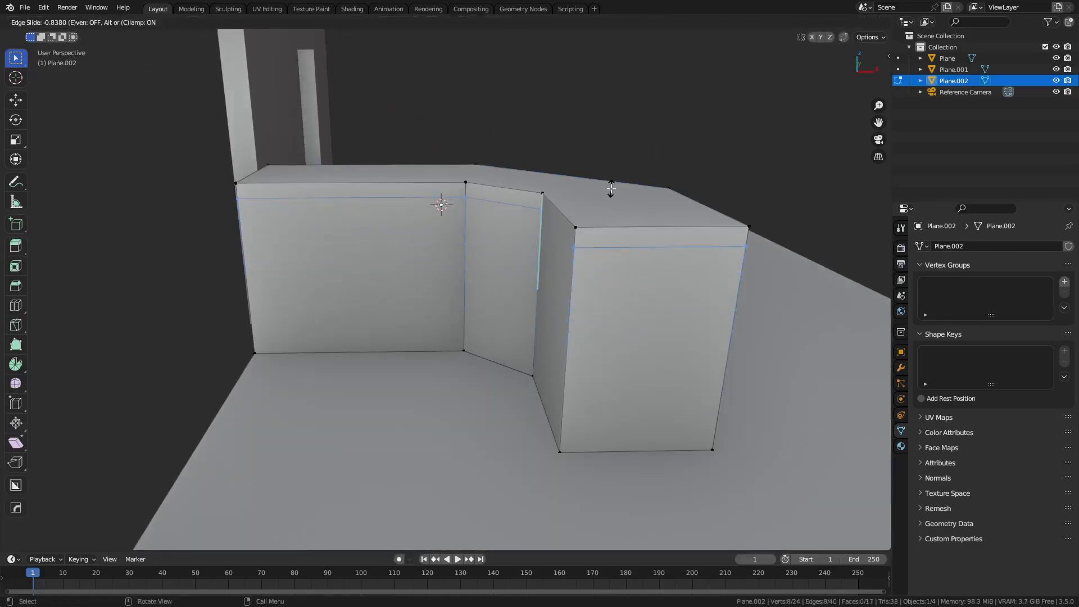
{"action": "left_click", "coordinate": [611, 189]}
Push the face loop under the block's top outward as a countertop rim, using Inset with 0 m thickness and slight depth
{"action": "key", "text": "3"}
{"action": "left_click", "coordinate": [573, 237], "text": "alt"}
{"action": "key", "text": "i"}
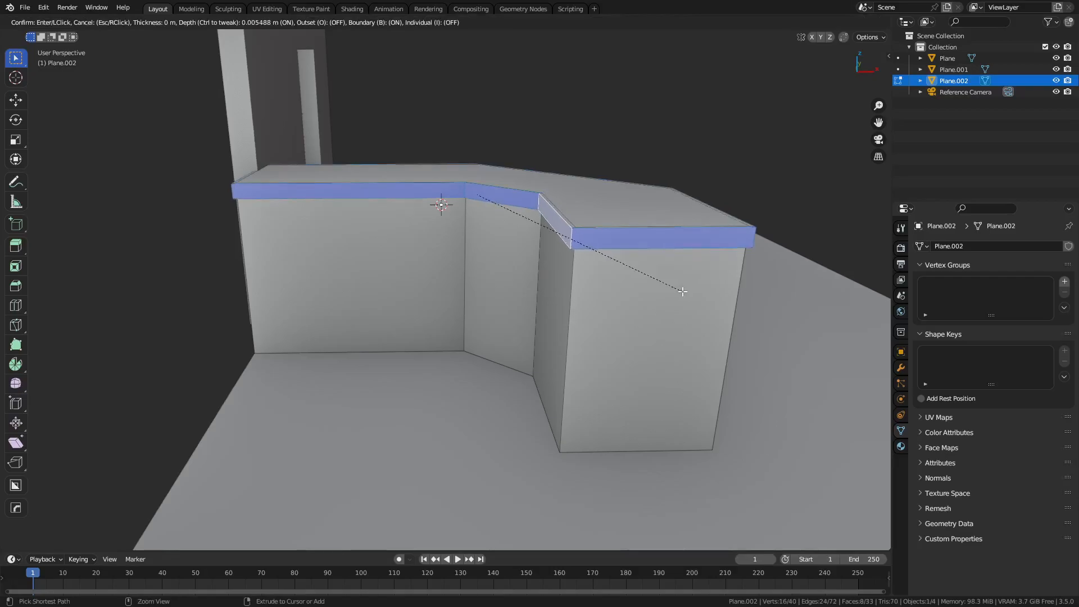
{"action": "left_click", "coordinate": [683, 292]}
{"action": "key", "text": "ctrl+Tab"}
{"action": "left_click", "coordinate": [613, 295]}
{"action": "left_click_drag", "start_coordinate": [604, 296], "coordinate": [664, 300]}
Add a centred vertical loop cut through the counter's long inner side
{"action": "key", "text": "ctrl+Tab"}
{"action": "left_click", "coordinate": [677, 299]}
{"action": "left_click_drag", "start_coordinate": [544, 289], "coordinate": [448, 298]}
{"action": "left_click", "coordinate": [373, 286]}
{"action": "key", "text": "ctrl+r"}
{"action": "left_click", "coordinate": [374, 286]}
{"action": "right_click", "coordinate": [337, 295]}
Select the counter's four inner front faces and inset each individually, leaving a narrow frame around every panel
{"action": "left_click", "coordinate": [327, 306]}
{"action": "left_click", "coordinate": [438, 284], "text": "shift"}
{"action": "left_click", "coordinate": [576, 280], "text": "shift"}
{"action": "left_click", "coordinate": [648, 277], "text": "shift"}
{"action": "key", "text": "i"}
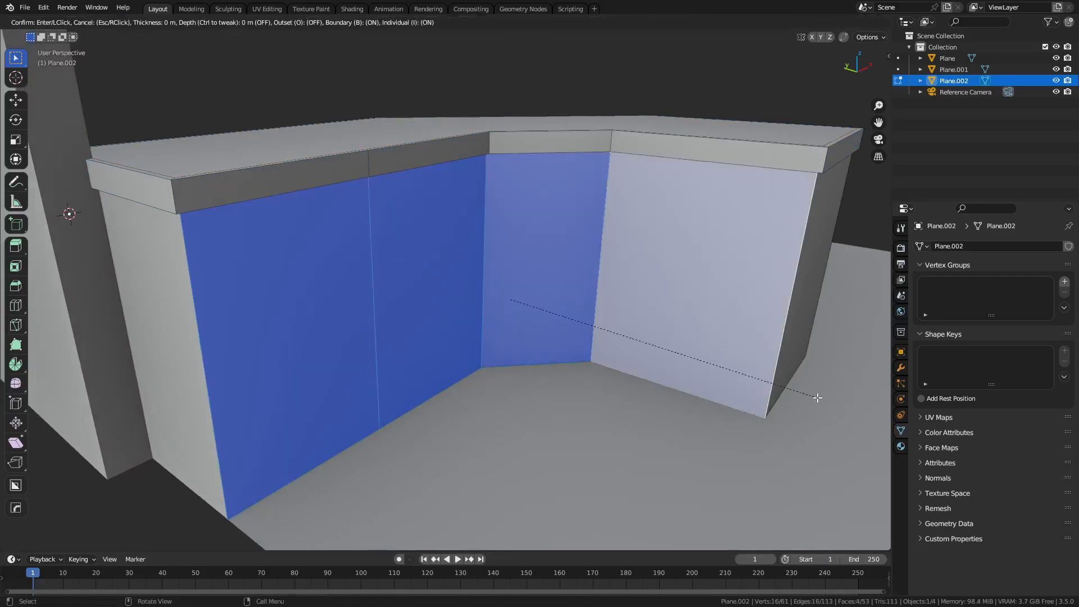
{"action": "left_click", "coordinate": [716, 359]}
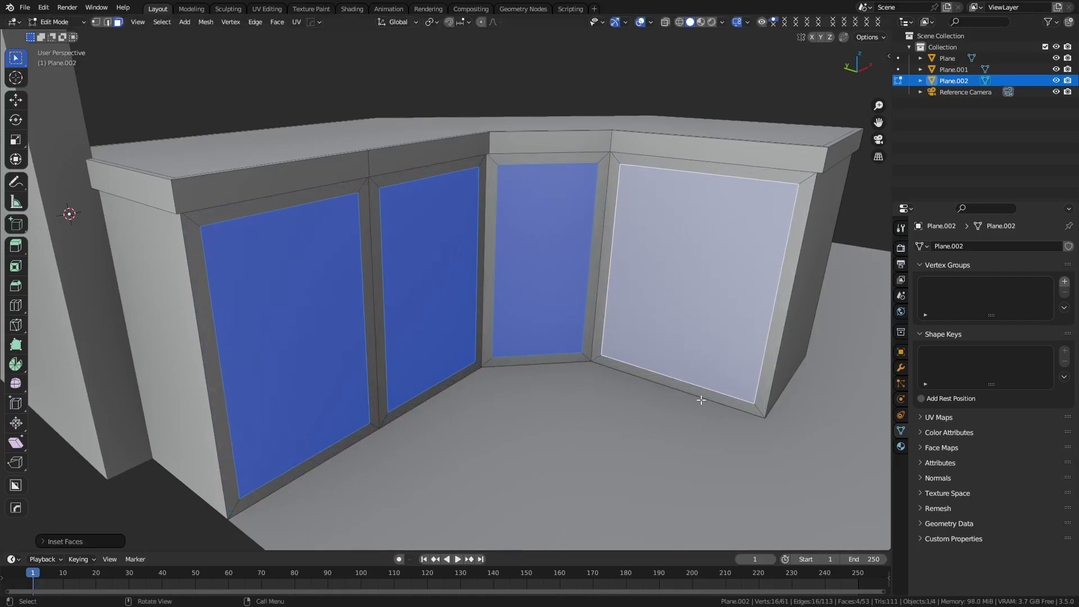
Split the four inset panels from the counter, separate them into their own object and open that object for editing
{"action": "key", "text": "y"}
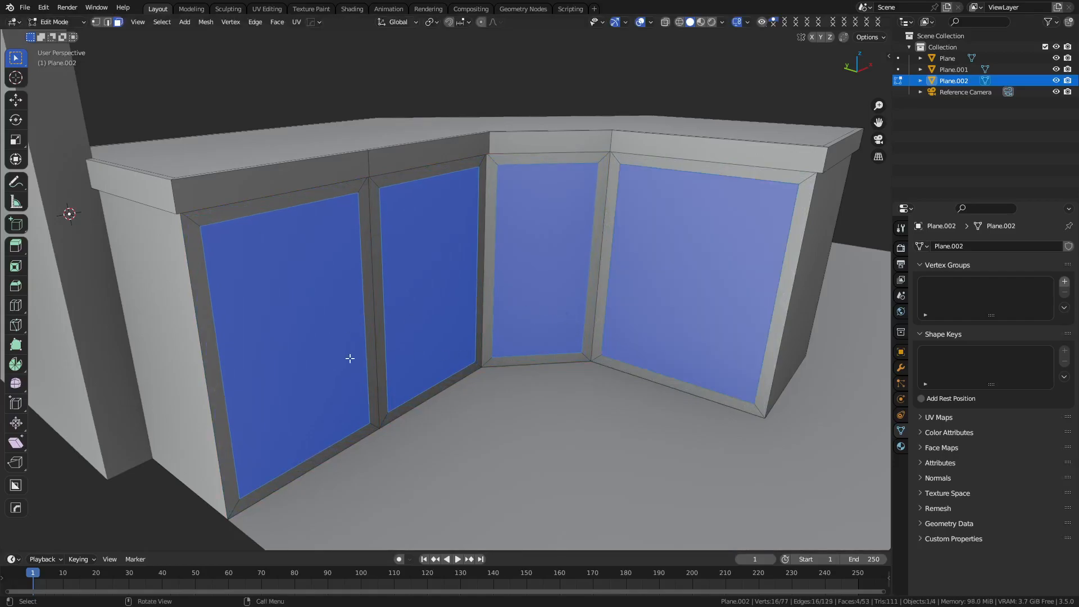
{"action": "key", "text": "p"}
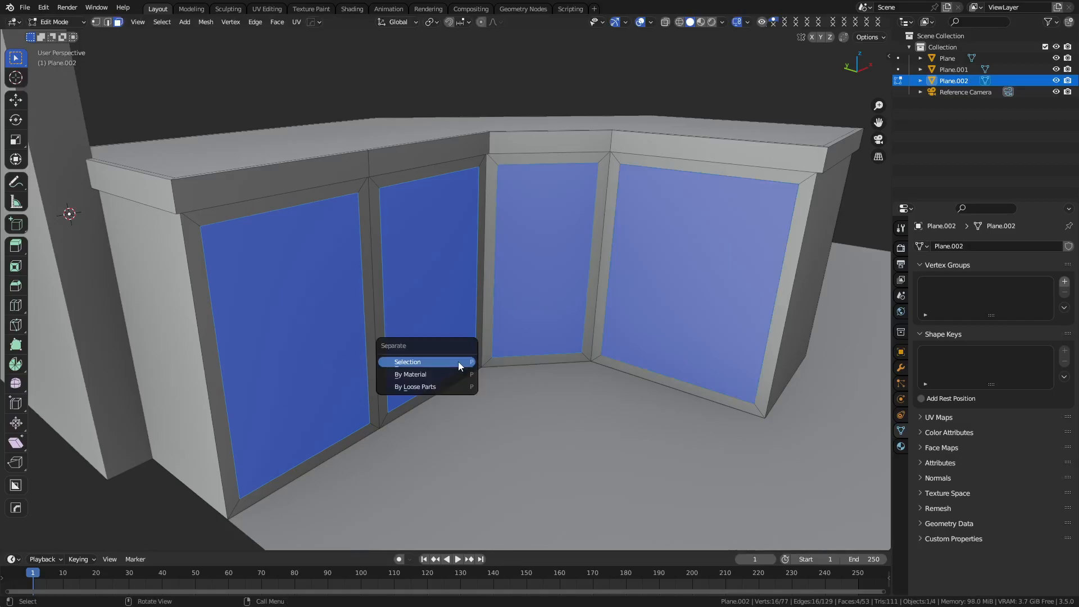
{"action": "left_click", "coordinate": [458, 362]}
{"action": "key", "text": "ctrl+Tab"}
{"action": "left_click", "coordinate": [352, 389]}
{"action": "left_click", "coordinate": [299, 376]}
{"action": "key", "text": "ctrl+Tab"}
{"action": "left_click", "coordinate": [392, 378]}
Try dividing the outer panel on the counter's long side with two evenly spaced horizontal loop cuts
{"action": "key", "text": "ctrl+r"}
{"action": "scroll", "coordinate": [360, 326], "scroll_direction": "up", "scroll_amount": 1}
{"action": "left_click", "coordinate": [361, 326]}
{"action": "right_click", "coordinate": [362, 326]}
{"action": "scroll", "coordinate": [483, 287], "scroll_direction": "up", "scroll_amount": 1}
{"action": "key", "text": "Escape"}
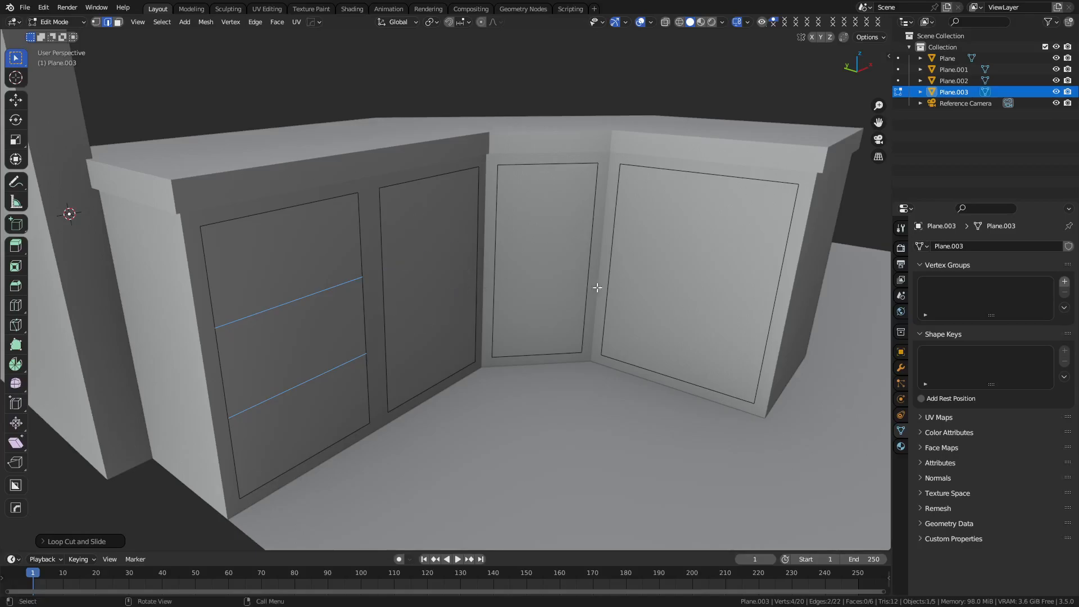
{"action": "key", "text": "ctrl+z"}
Add a horizontal loop cut in the upper part of each of the two panels on the counter's long side
{"action": "key", "text": "ctrl+r"}
{"action": "left_click", "coordinate": [366, 332]}
{"action": "left_click", "coordinate": [360, 271]}
{"action": "key", "text": "ctrl+r"}
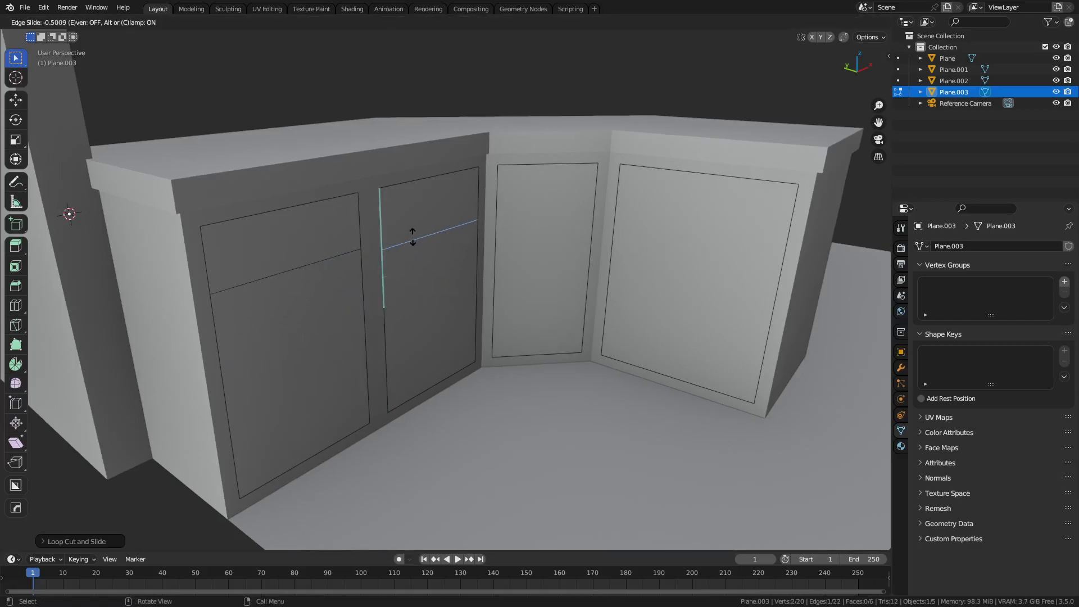
{"action": "left_click", "coordinate": [414, 233]}
{"action": "left_click", "coordinate": [414, 235]}
Try adding a horizontal loop cut to the narrow diagonal corner panel
{"action": "key", "text": "ctrl+r"}
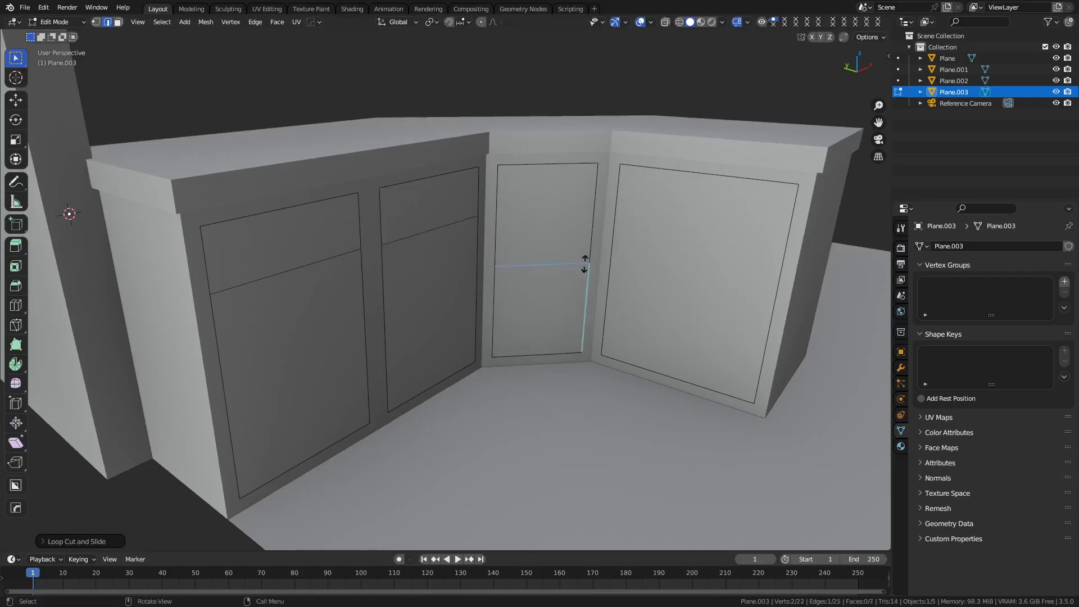
{"action": "left_click", "coordinate": [588, 266]}
{"action": "key", "text": "Escape"}
{"action": "key", "text": "ctrl+z"}
{"action": "left_click", "coordinate": [498, 233]}
{"action": "left_click", "coordinate": [594, 229], "text": "shift"}
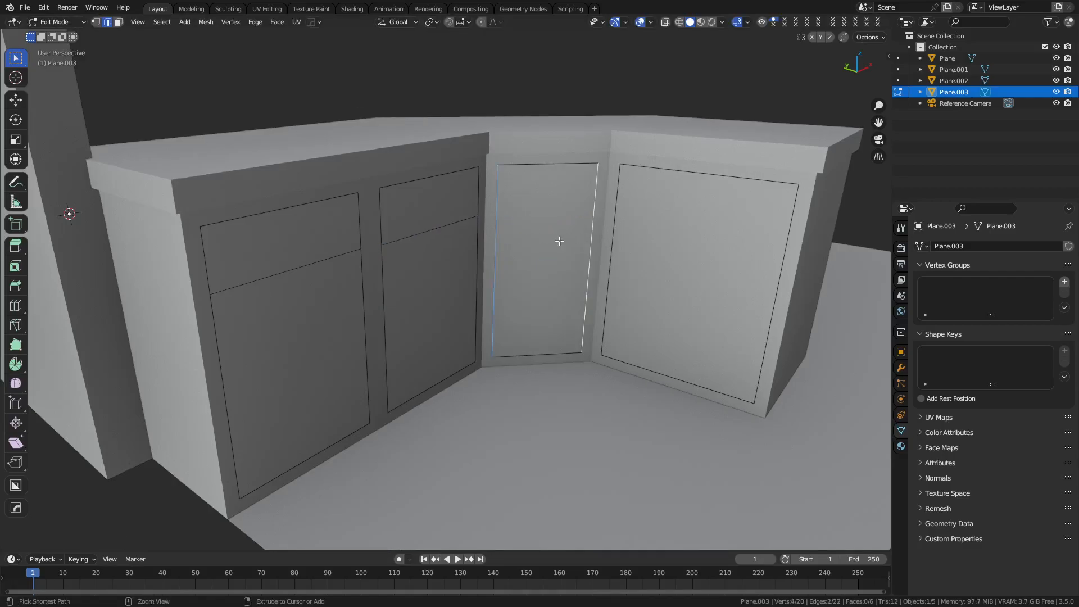
Add a horizontal loop cut in the upper part of the wide panel on the counter's short side
{"action": "key", "text": "ctrl+r"}
{"action": "left_click", "coordinate": [625, 256]}
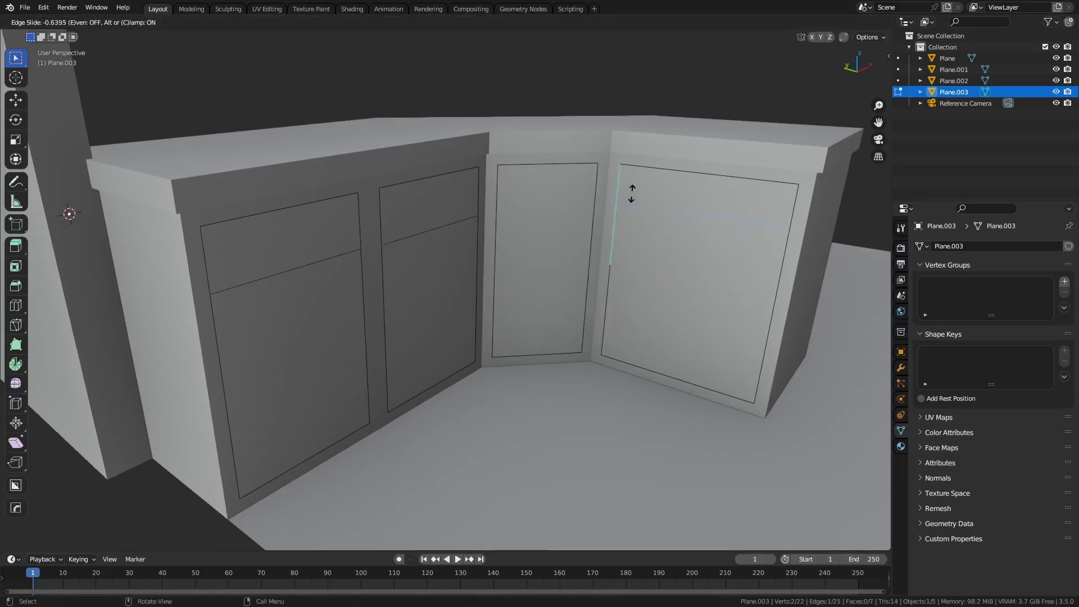
{"action": "left_click", "coordinate": [630, 206]}
Select the horizontal cuts of the three divided panels and align them to one common height, scaling them along Z
{"action": "left_click", "coordinate": [438, 225]}
{"action": "left_click", "coordinate": [302, 257], "text": "shift"}
{"action": "left_click", "coordinate": [692, 225], "text": "shift"}
{"action": "key", "text": "alt+a"}
{"action": "left_click", "coordinate": [703, 298]}
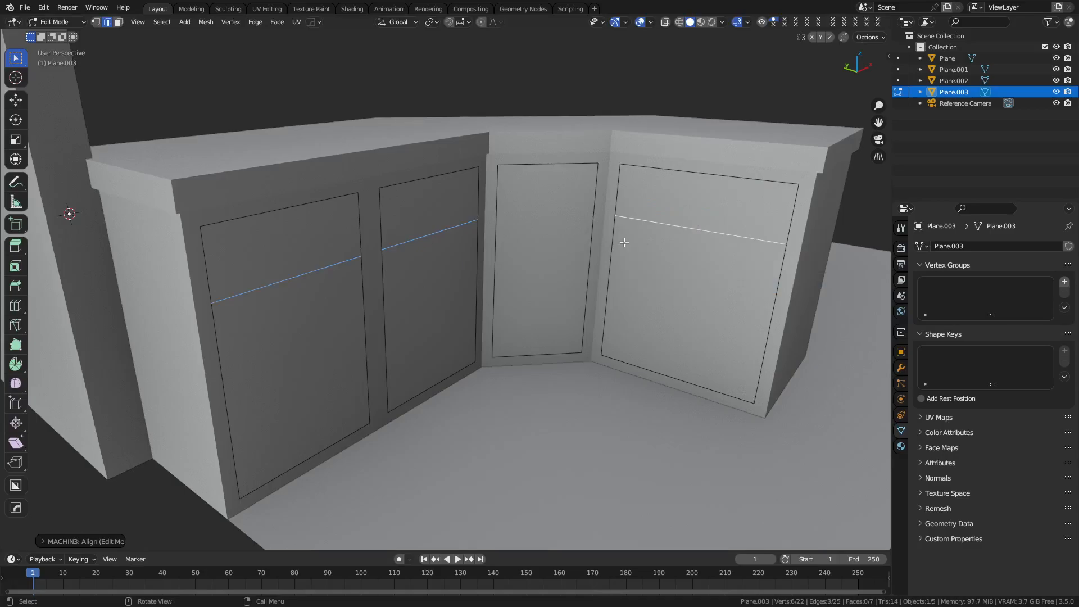
{"action": "key", "text": "s"}
{"action": "key", "text": "z"}
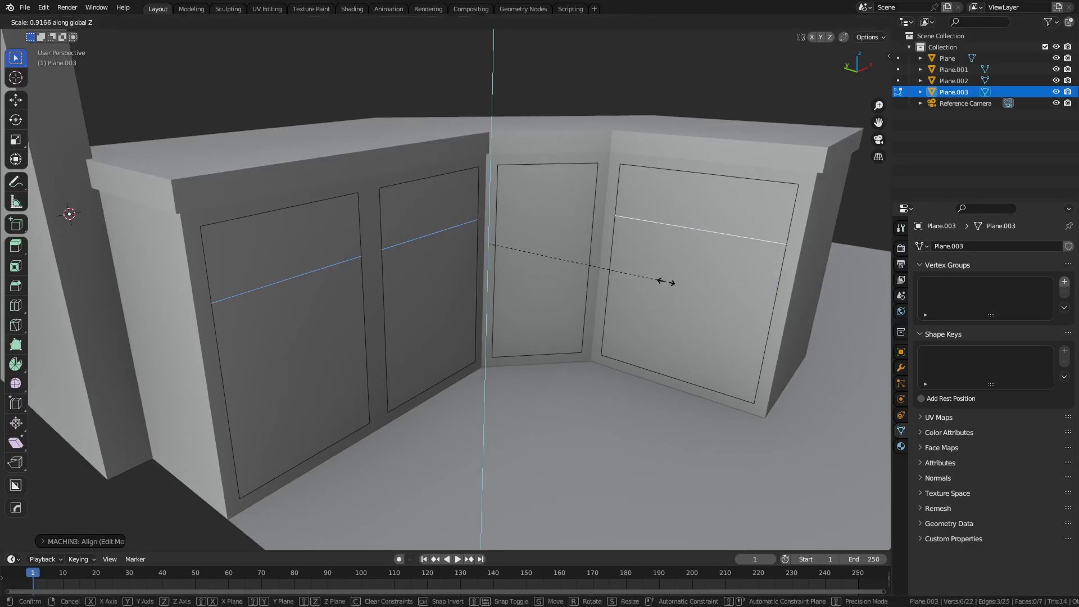
{"action": "key", "text": "Return"}
Bevel the three aligned horizontal cuts into strips with a width of about 0.01 m
{"action": "key", "text": "alt+a"}
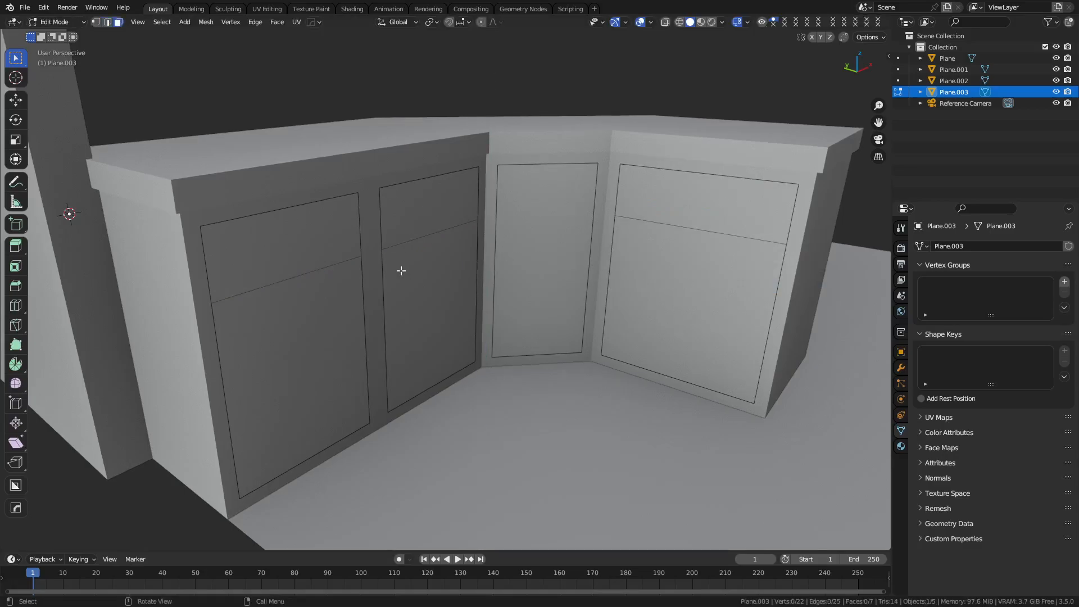
{"action": "key", "text": "ctrl+z"}
{"action": "key", "text": "ctrl+b"}
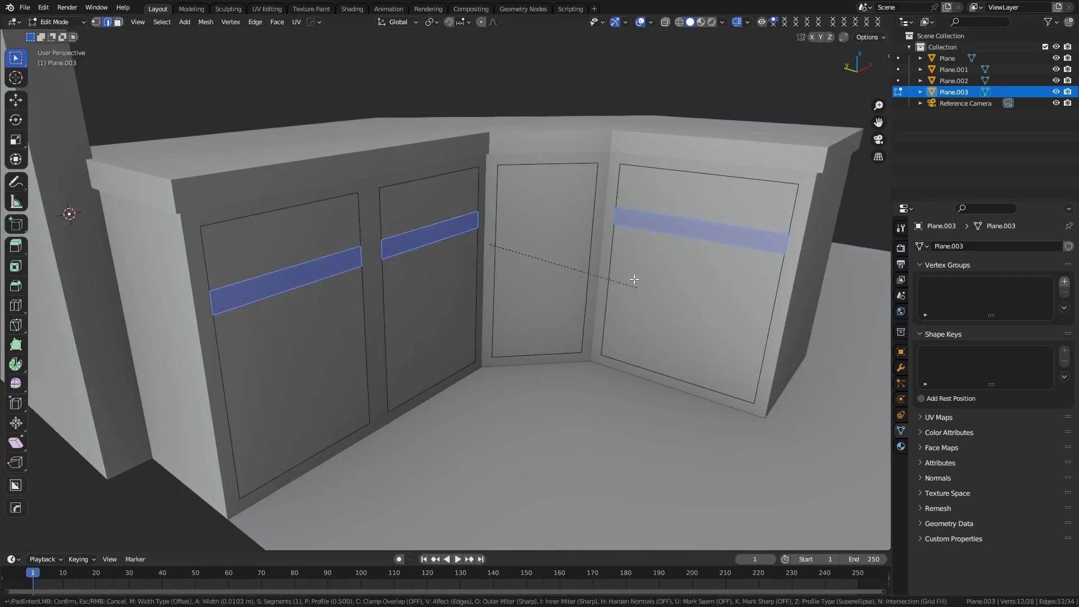
{"action": "left_click", "coordinate": [626, 261]}
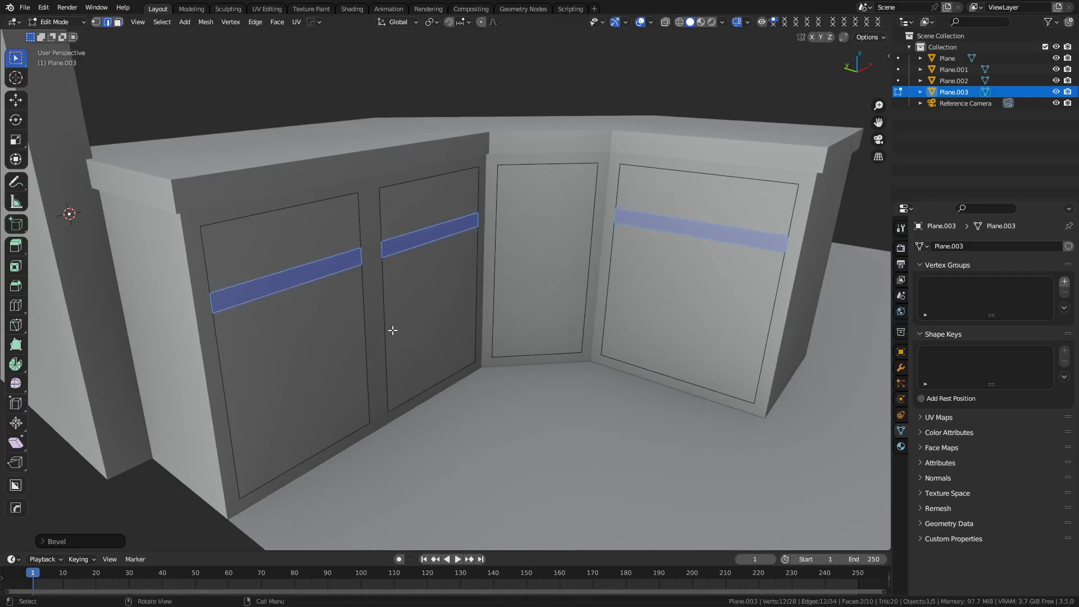
Select the seven door and drawer faces around the bevelled strips, separate them into a new object and return to Object Mode
{"action": "key", "text": "3"}
{"action": "left_click", "coordinate": [289, 251]}
{"action": "left_click", "coordinate": [337, 286], "text": "shift"}
{"action": "left_click", "coordinate": [412, 275], "text": "shift"}
{"action": "left_click", "coordinate": [414, 212], "text": "shift"}
{"action": "left_click", "coordinate": [554, 217], "text": "shift"}
{"action": "left_click", "coordinate": [702, 200], "text": "shift"}
{"action": "left_click", "coordinate": [686, 325], "text": "shift"}
{"action": "left_click_drag", "start_coordinate": [688, 332], "coordinate": [649, 341]}
{"action": "key", "text": "p"}
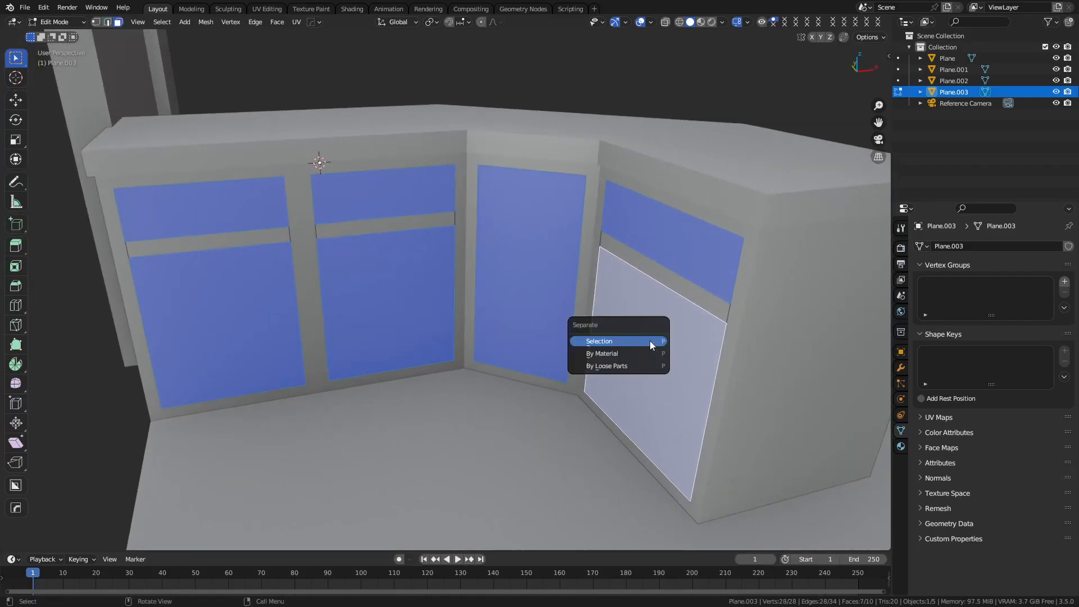
{"action": "left_click", "coordinate": [650, 341]}
{"action": "key", "text": "a"}
{"action": "key", "text": "ctrl+Tab"}
{"action": "left_click", "coordinate": [614, 344]}
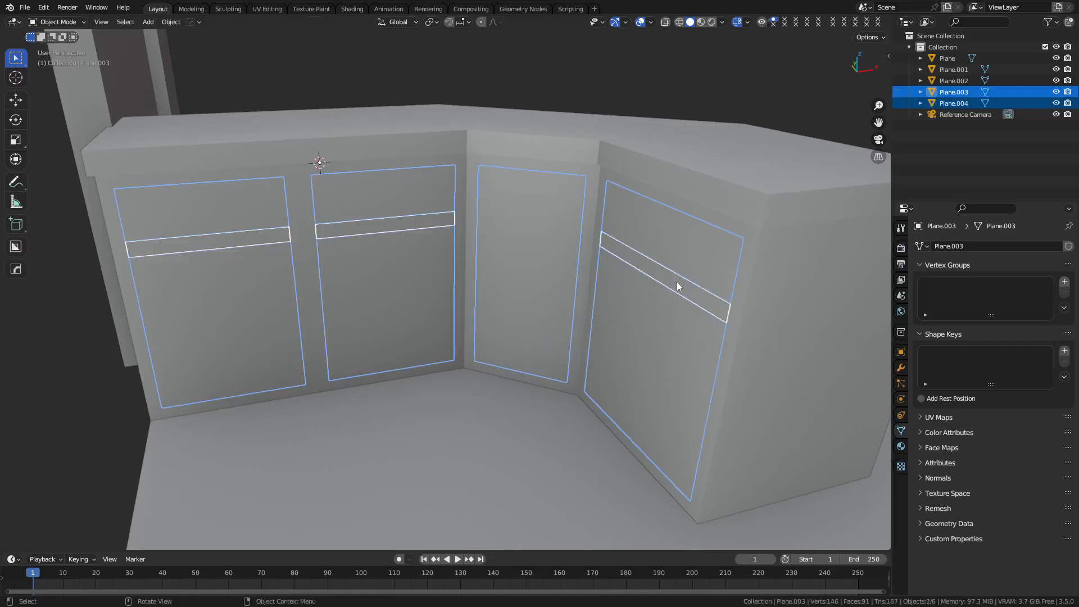
Delete the separate object holding the three horizontal strips between the drawer and door panels
{"action": "left_click", "coordinate": [675, 284]}
{"action": "key", "text": "x"}
{"action": "left_click", "coordinate": [675, 284]}
{"action": "left_click", "coordinate": [676, 322]}
{"action": "key", "text": "g"}
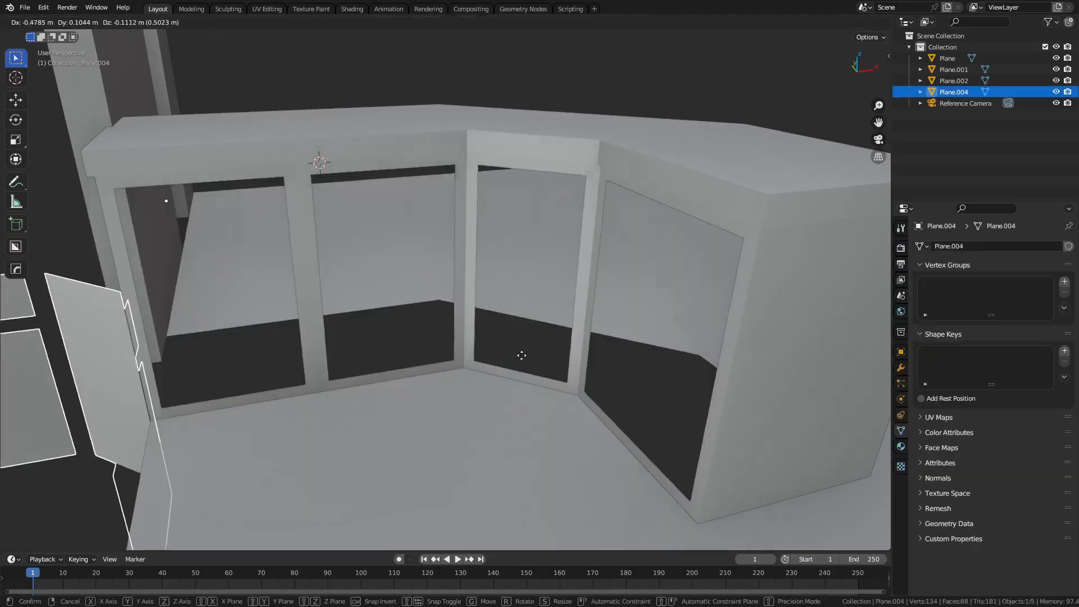
{"action": "right_click", "coordinate": [521, 355]}
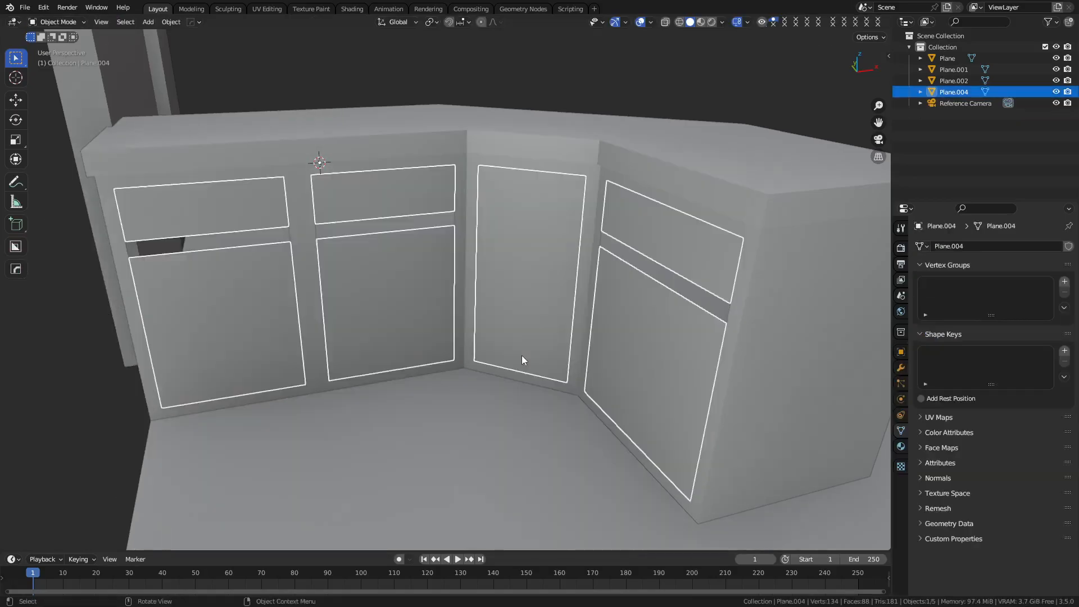
{"action": "left_click", "coordinate": [703, 185]}
{"action": "key", "text": "Tab"}
{"action": "left_click", "coordinate": [792, 185]}
{"action": "key", "text": "a"}
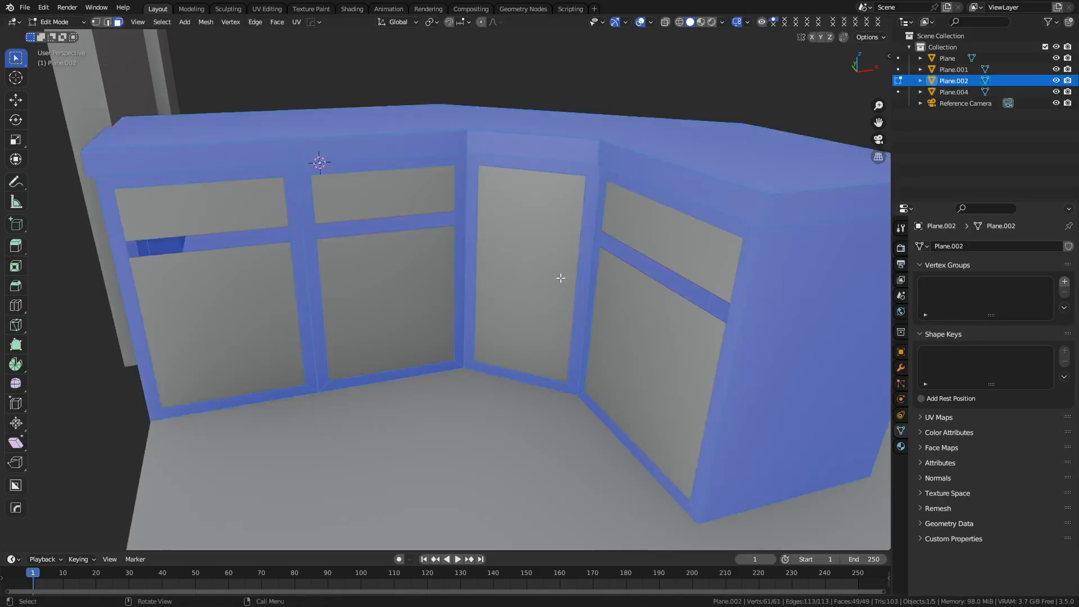
{"action": "key", "text": "ctrl+z"}
{"action": "key", "text": "Tab"}
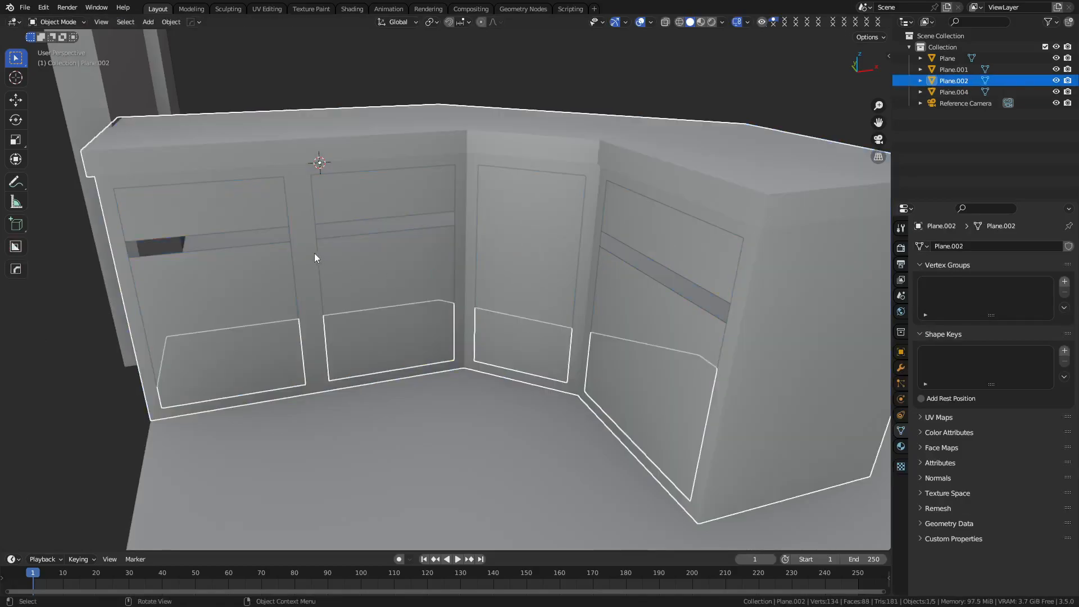
Inset all seven door and drawer faces individually, about 0.003 m thick and raised about 0.006 m, and deselect everything in Object Mode
{"action": "left_click", "coordinate": [262, 263]}
{"action": "key", "text": "Tab"}
{"action": "key", "text": "a"}
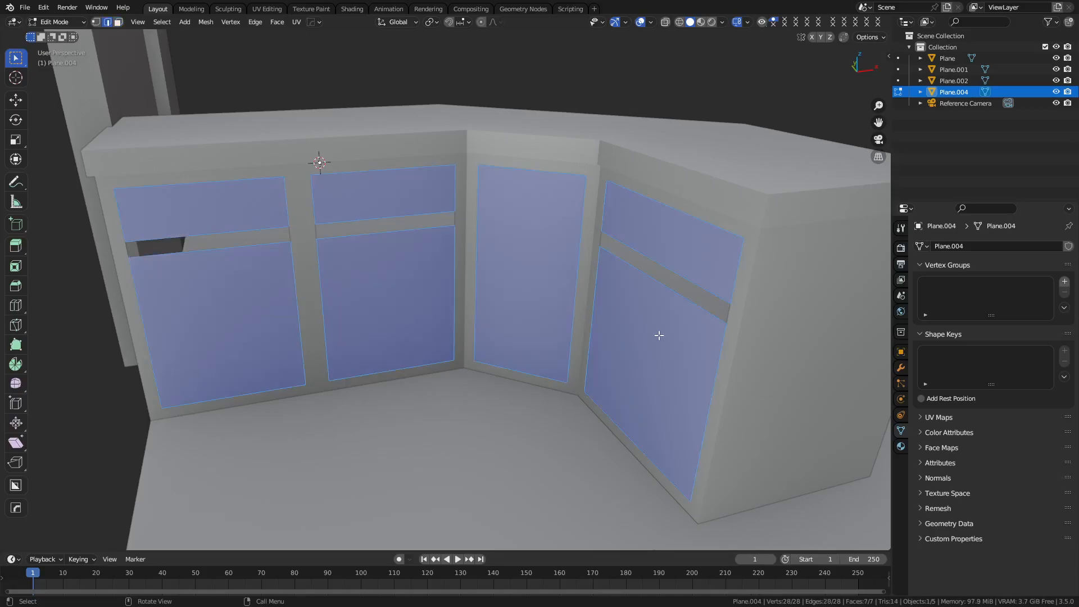
{"action": "key", "text": "i"}
{"action": "key", "text": "i"}
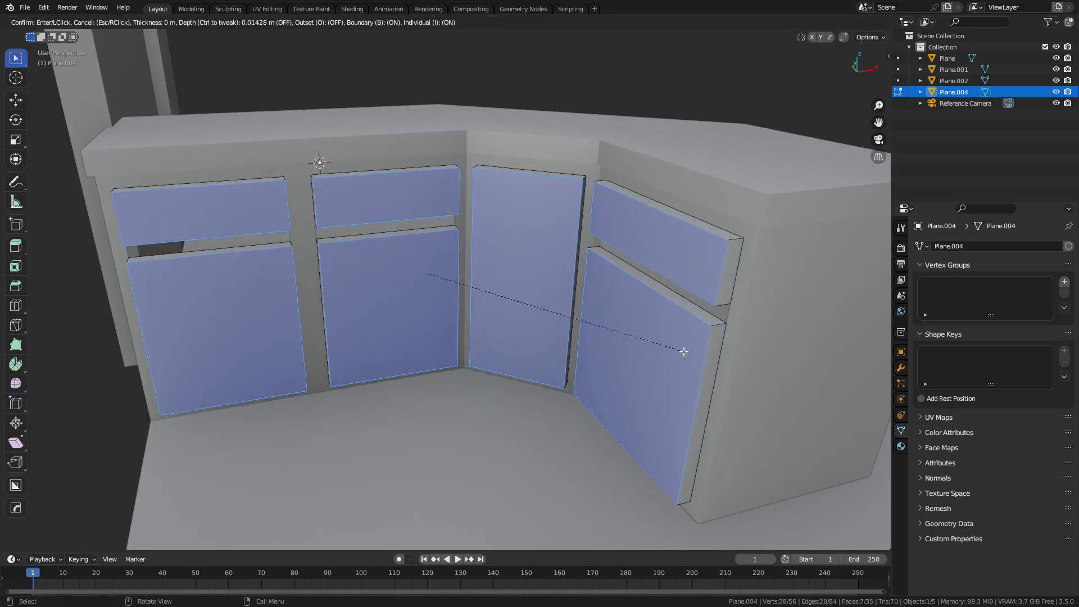
{"action": "key", "text": "ctrl"}
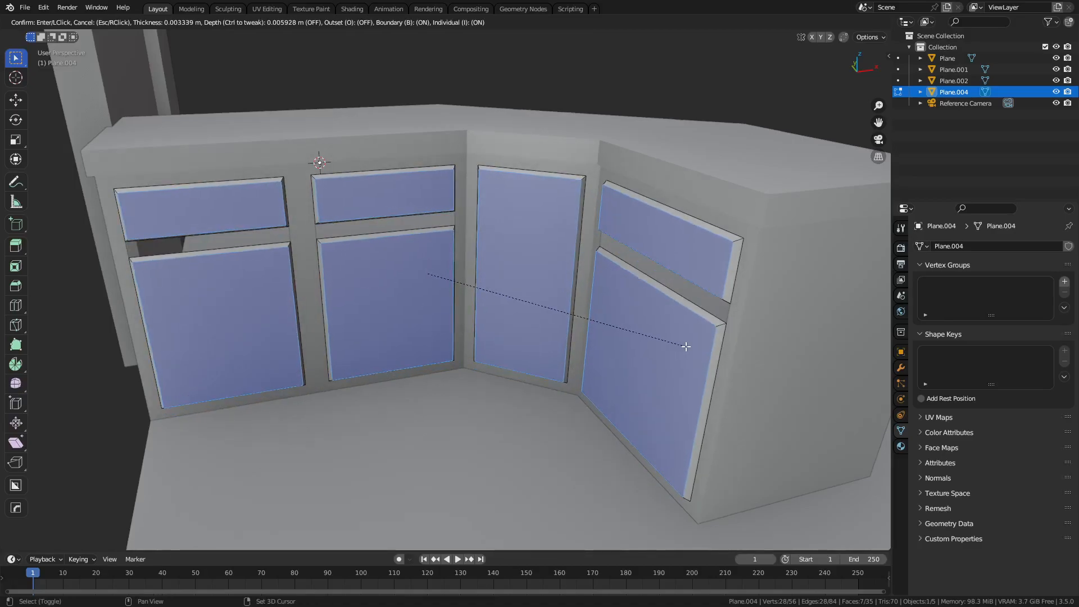
{"action": "left_click", "coordinate": [685, 346]}
{"action": "key", "text": "Tab"}
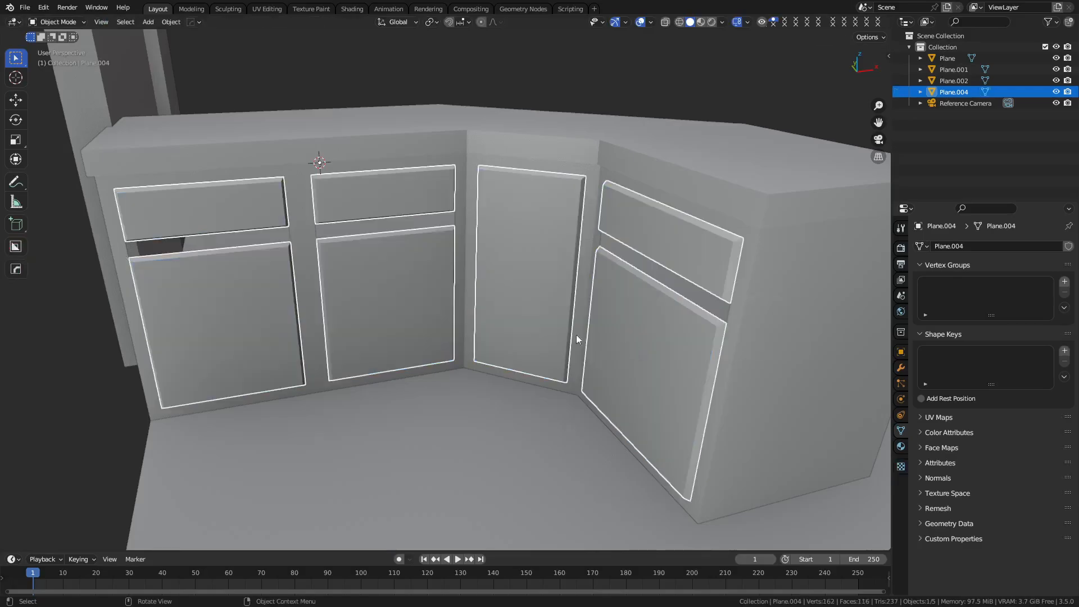
{"action": "key", "text": "alt+a"}
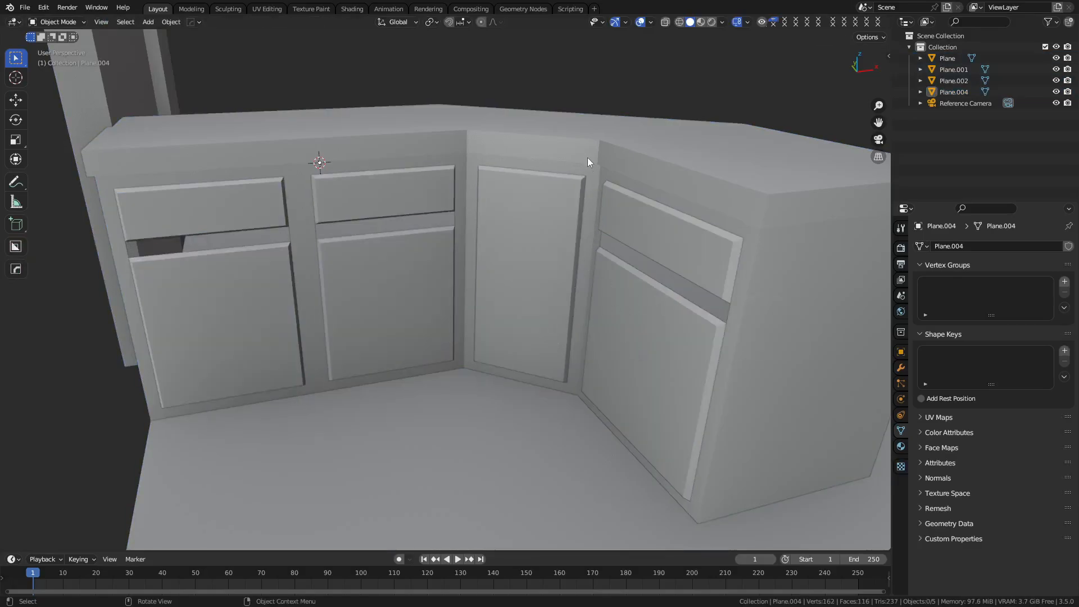
Isolate the counter body in local view and fill its four open front panels with faces in Edit Mode
{"action": "left_click", "coordinate": [623, 319]}
{"action": "key", "text": "KP_Divide"}
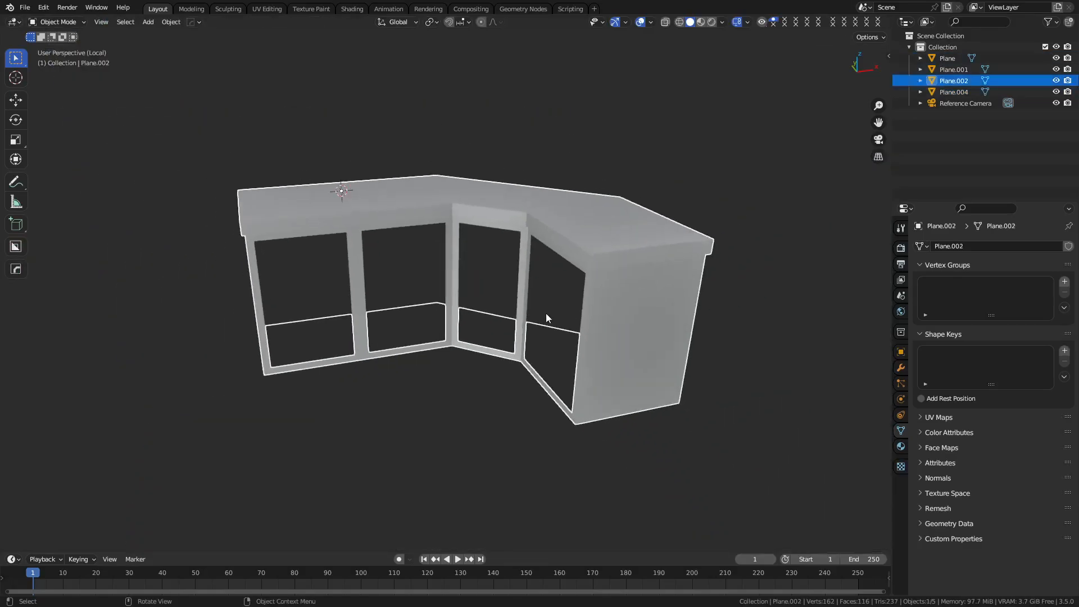
{"action": "key", "text": "ctrl+Tab"}
{"action": "left_click", "coordinate": [576, 312]}
{"action": "scroll", "coordinate": [366, 327], "scroll_direction": "up", "scroll_amount": 2}
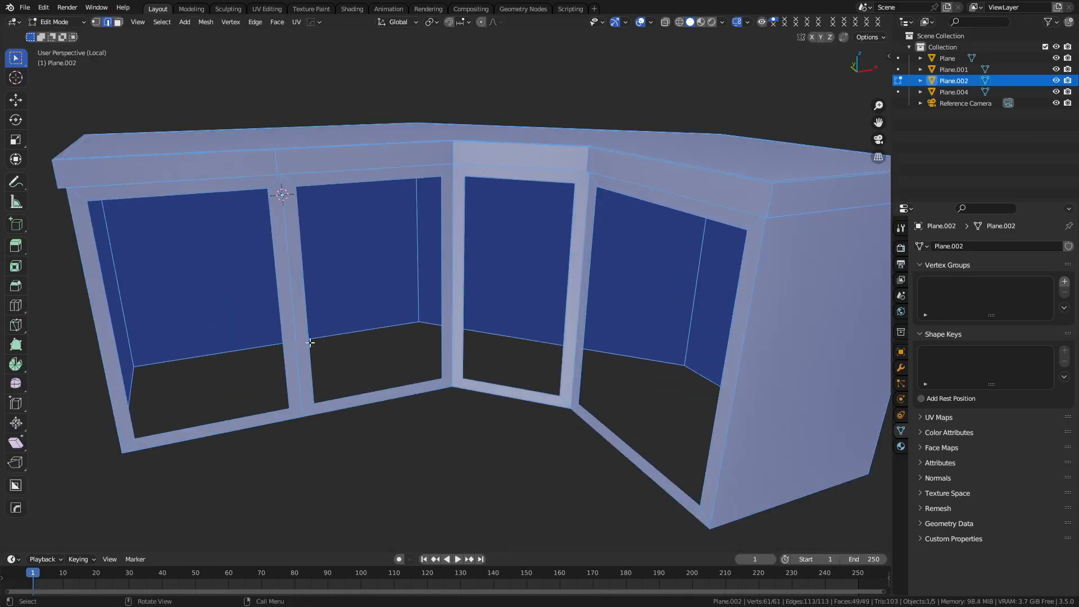
{"action": "key", "text": "f"}
{"action": "mouse_move", "coordinate": [550, 405]}
{"action": "left_mouse_down"}
{"action": "mouse_move", "coordinate": [548, 281]}
{"action": "mouse_move", "coordinate": [550, 414]}
{"action": "left_mouse_up"}
Dissolve the inner frame edges of the counter body's four front panels, leave local view and return to Object Mode
{"action": "left_click", "coordinate": [199, 305]}
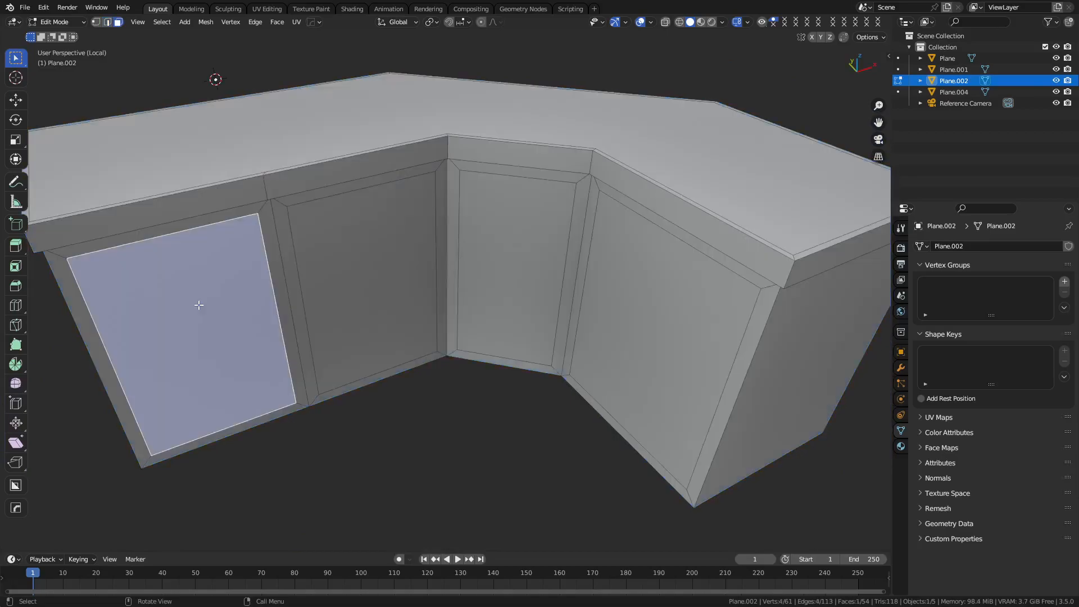
{"action": "left_click", "coordinate": [365, 250], "text": "shift"}
{"action": "left_click", "coordinate": [486, 241], "text": "shift"}
{"action": "left_click", "coordinate": [686, 300], "text": "shift"}
{"action": "key", "text": "ctrl+KP_Add"}
{"action": "key", "text": "ctrl+x"}
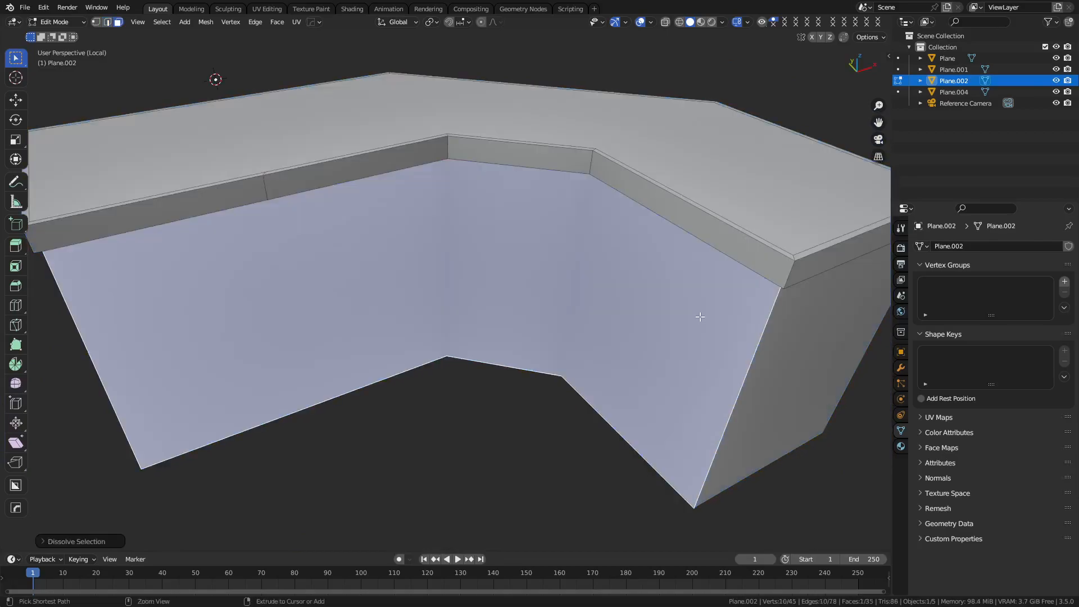
{"action": "key", "text": "ctrl+z"}
{"action": "key", "text": "ctrl+KP_Subtract"}
{"action": "key", "text": "2"}
{"action": "key", "text": "ctrl+x"}
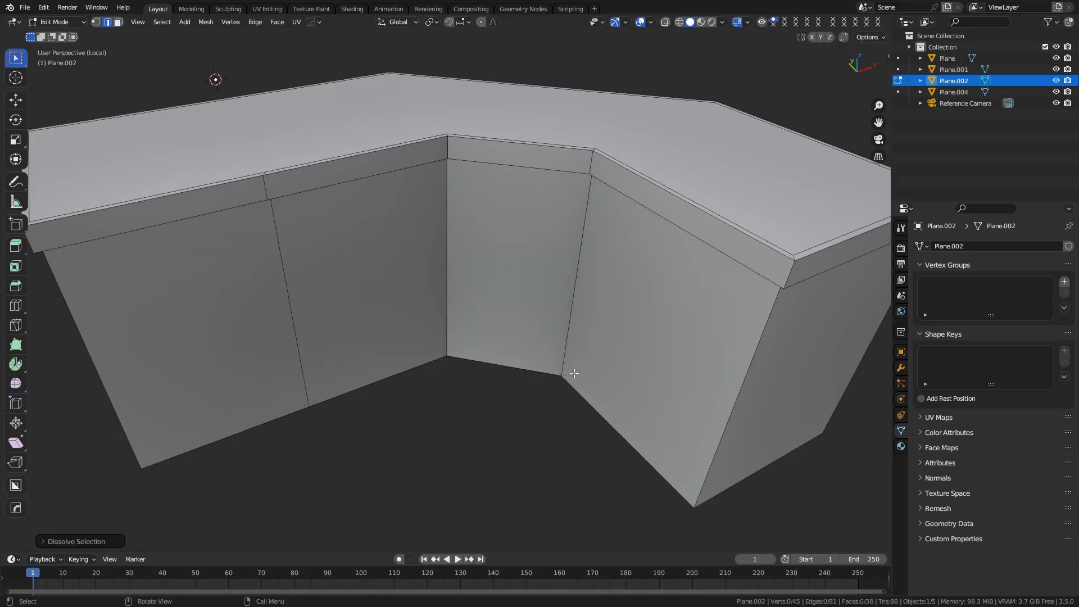
{"action": "left_click_drag", "start_coordinate": [574, 374], "coordinate": [563, 344]}
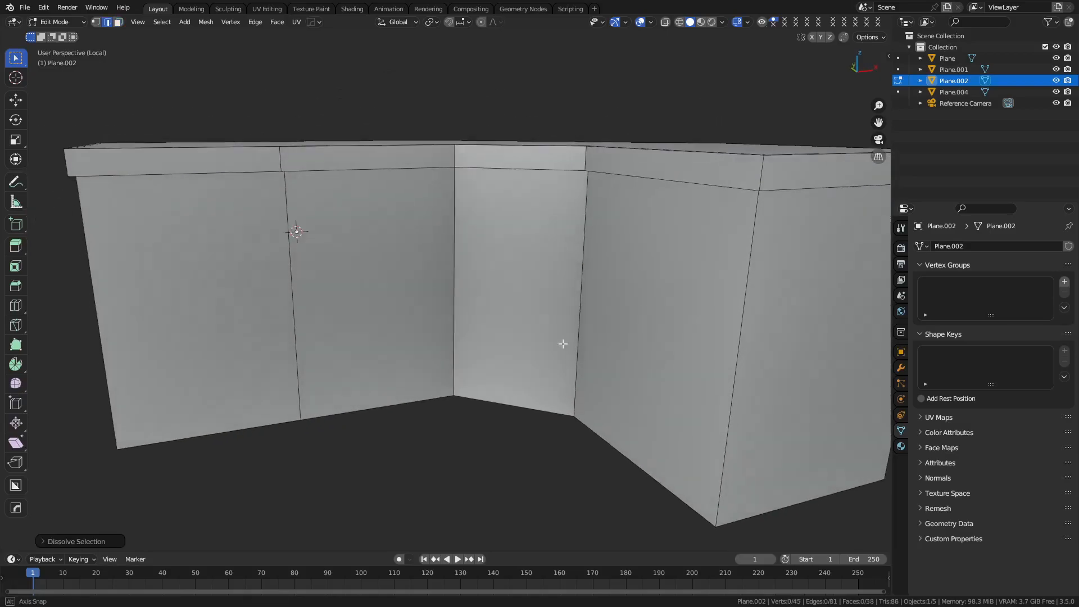
{"action": "key", "text": "KP_Divide"}
{"action": "key", "text": "Tab"}
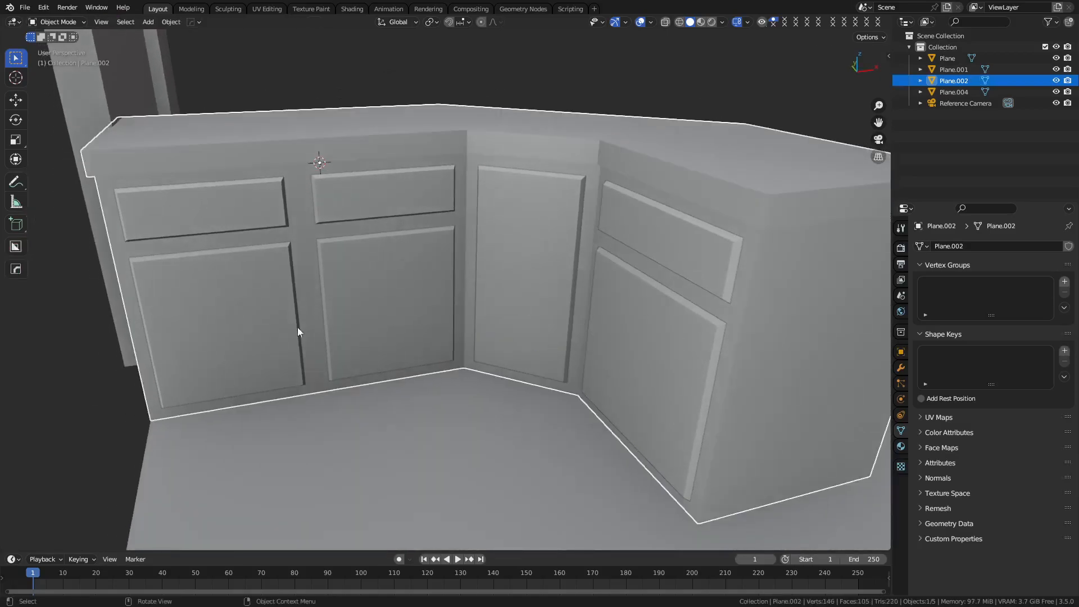
Place the 3D cursor on the upper part of the angled corner door and add a cylinder there
{"action": "left_click", "coordinate": [367, 294]}
{"action": "left_click_drag", "start_coordinate": [482, 302], "coordinate": [517, 226]}
{"action": "scroll", "coordinate": [518, 226], "scroll_direction": "up", "scroll_amount": 4}
{"action": "left_click_drag", "start_coordinate": [473, 259], "coordinate": [528, 276]}
{"action": "right_click", "coordinate": [528, 276], "text": "shift"}
{"action": "key", "text": "shift+a"}
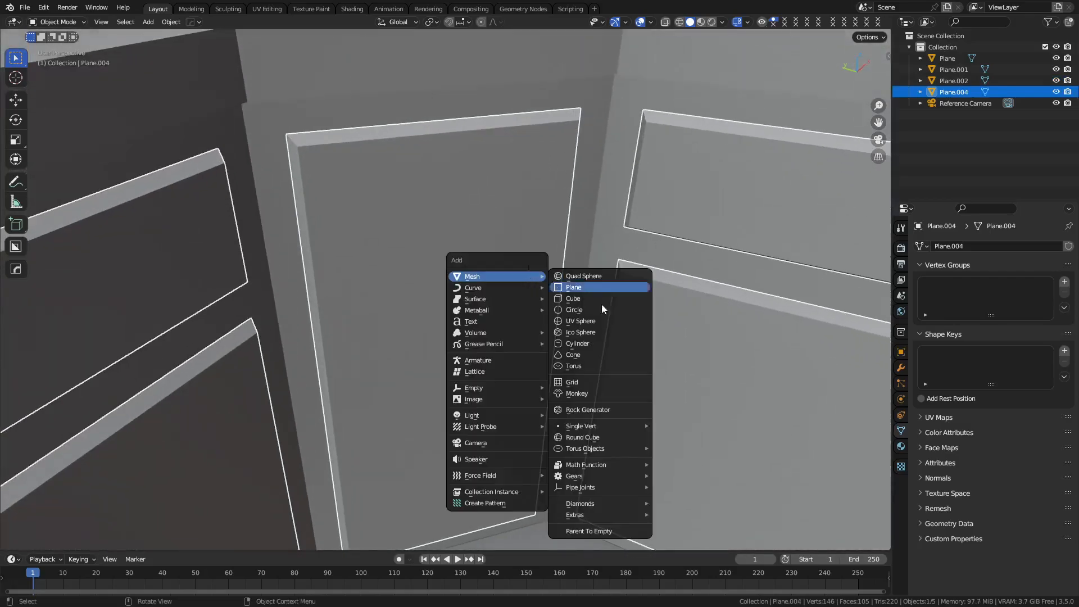
{"action": "left_click", "coordinate": [606, 343]}
Scale the new cylinder down to knob size, a scale of about 0.009
{"action": "key", "text": "s"}
{"action": "right_click", "coordinate": [603, 335]}
{"action": "key", "text": "KP_Decimal"}
{"action": "key", "text": "s"}
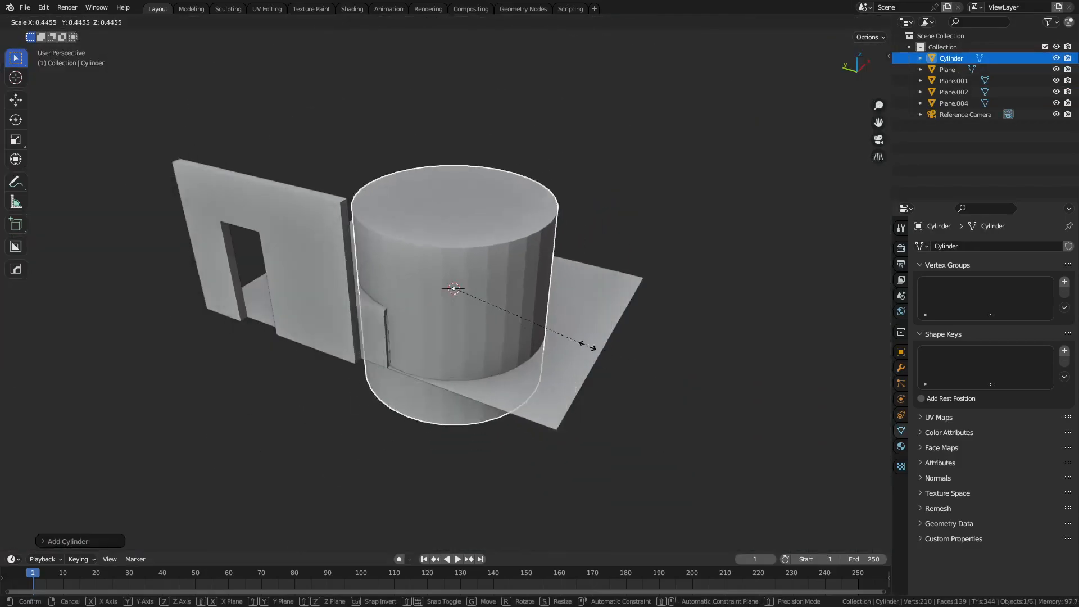
{"action": "left_click", "coordinate": [469, 298]}
{"action": "scroll", "coordinate": [495, 328], "scroll_direction": "up", "scroll_amount": 2}
{"action": "scroll", "coordinate": [496, 327], "scroll_direction": "up", "scroll_amount": 8}
{"action": "key", "text": "s"}
{"action": "left_click", "coordinate": [593, 360]}
{"action": "key", "text": "r"}
{"action": "key", "text": "y"}
{"action": "key", "text": "x"}
{"action": "right_click", "coordinate": [585, 356]}
Rotate the cylinder 90° about X so it lies horizontally as a knob
{"action": "left_click_drag", "start_coordinate": [582, 355], "coordinate": [548, 247]}
{"action": "key", "text": "r"}
{"action": "left_click", "coordinate": [498, 421]}
Rotate the cylinder 39.9° in the top view to align it with the angled corner door
{"action": "left_click_drag", "start_coordinate": [498, 421], "coordinate": [555, 380]}
{"action": "key", "text": "r"}
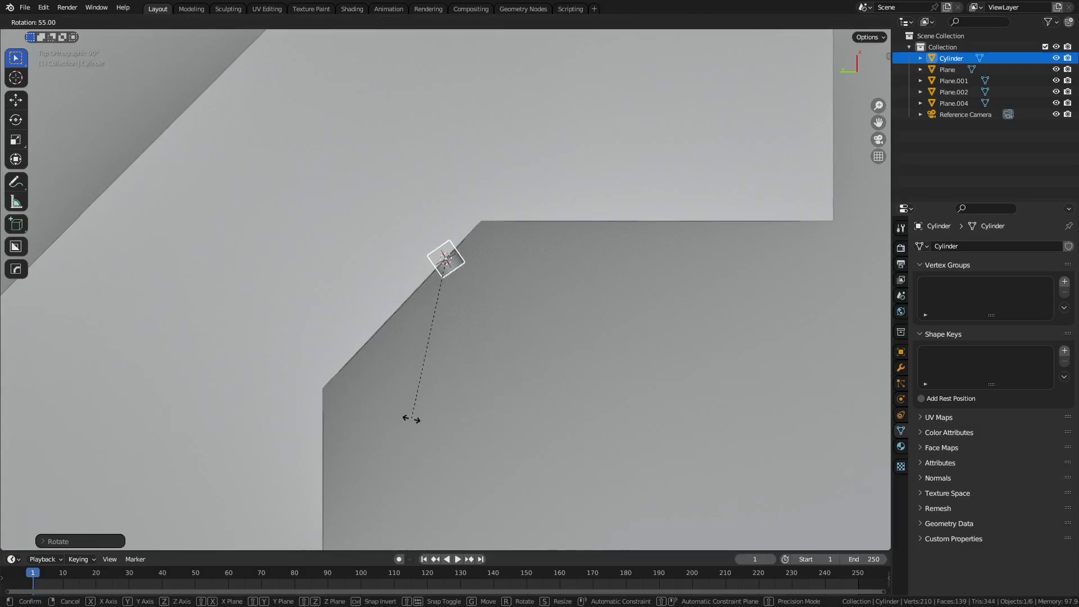
{"action": "left_click", "coordinate": [447, 417]}
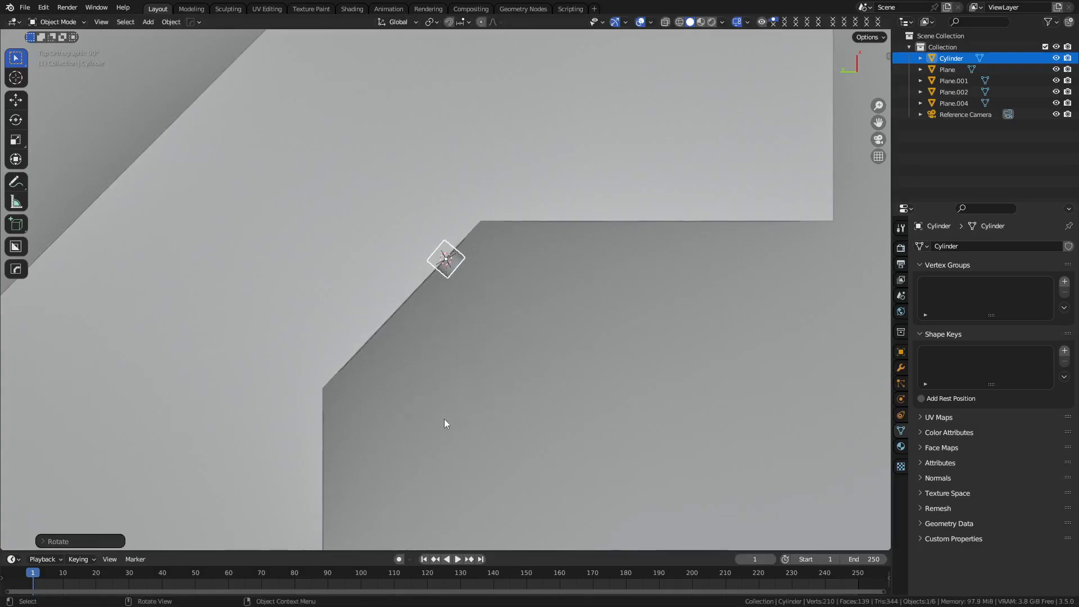
{"action": "left_click", "coordinate": [111, 540]}
{"action": "left_click", "coordinate": [162, 489]}
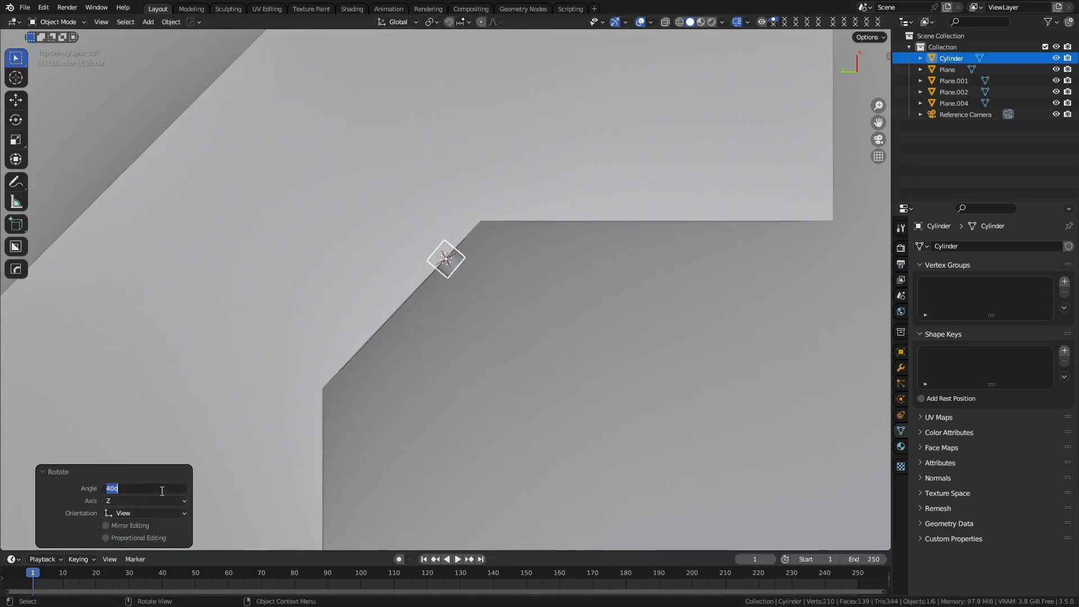
{"action": "key", "text": "Return"}
{"action": "left_click_drag", "start_coordinate": [162, 490], "coordinate": [164, 489]}
Rotate the cylinder's mesh in Edit Mode by about -0.7° around the global Z axis
{"action": "left_click_drag", "start_coordinate": [697, 394], "coordinate": [523, 315]}
{"action": "scroll", "coordinate": [523, 314], "scroll_direction": "down", "scroll_amount": 3}
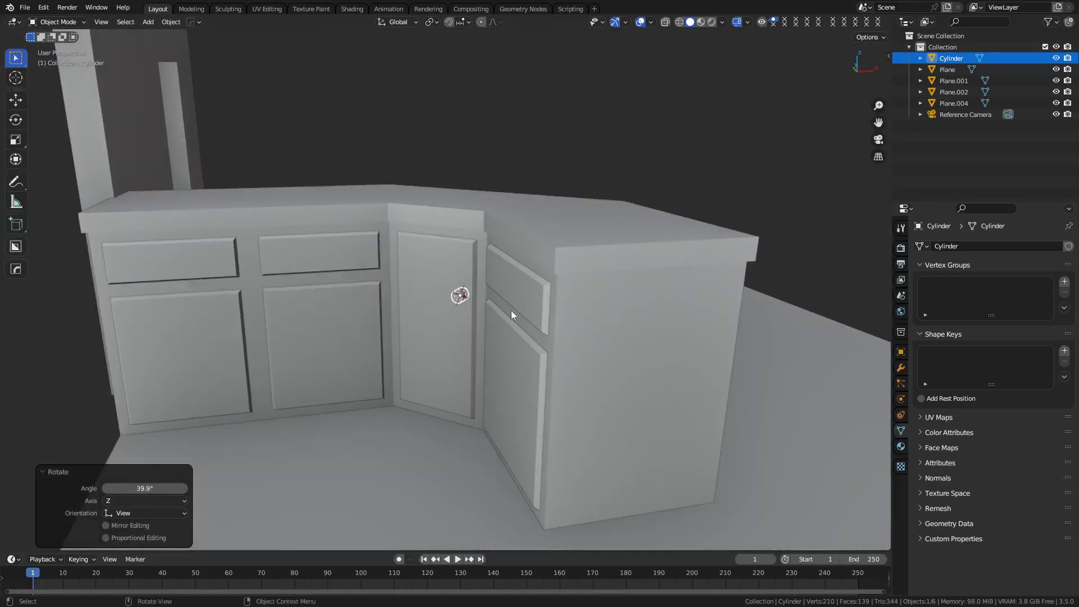
{"action": "scroll", "coordinate": [359, 293], "scroll_direction": "up", "scroll_amount": 5}
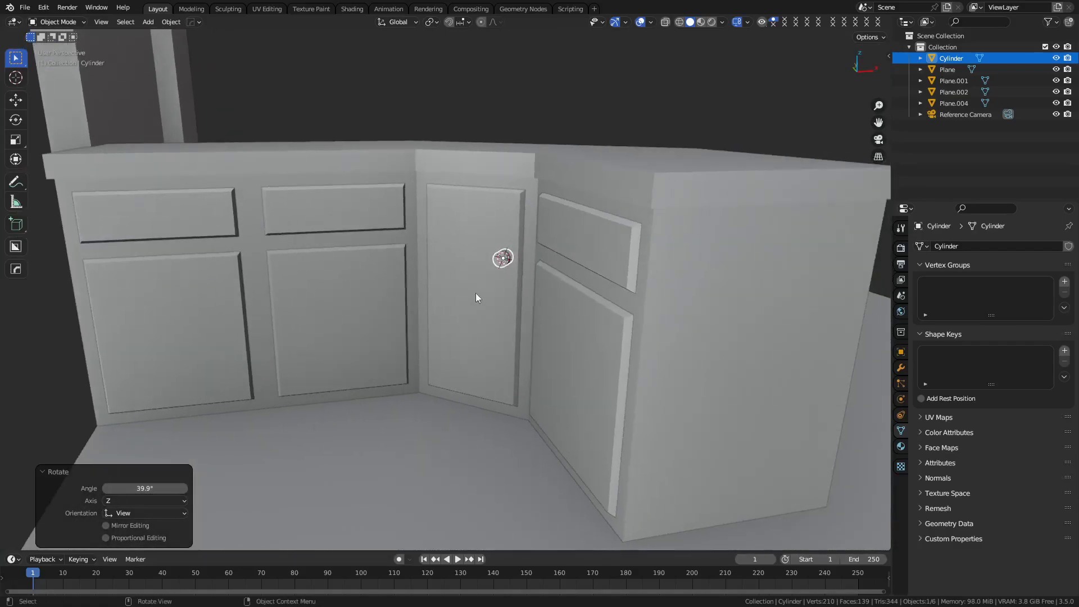
{"action": "left_click_drag", "start_coordinate": [488, 271], "coordinate": [471, 362]}
{"action": "left_click_drag", "start_coordinate": [291, 312], "coordinate": [525, 255]}
{"action": "scroll", "coordinate": [459, 357], "scroll_direction": "up", "scroll_amount": 4}
{"action": "key", "text": "Tab"}
{"action": "left_click_drag", "start_coordinate": [460, 353], "coordinate": [511, 382]}
{"action": "key", "text": "r"}
{"action": "key", "text": "z"}
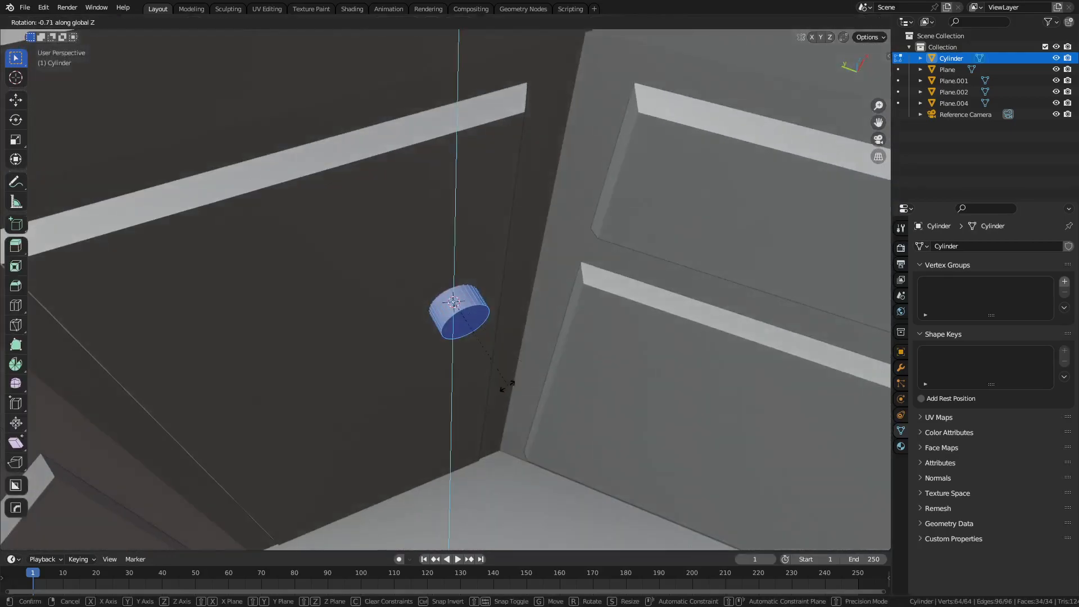
{"action": "left_click", "coordinate": [423, 412]}
Slide the cylinder's front face back toward the door with an edge slide factor of about 0.385
{"action": "key", "text": "3"}
{"action": "left_click", "coordinate": [466, 326]}
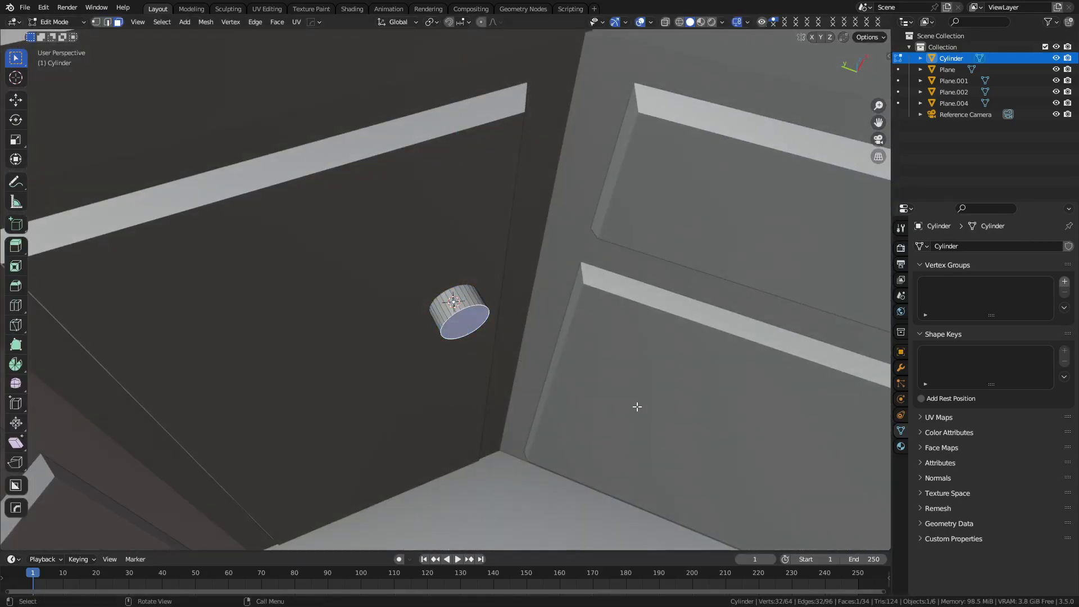
{"action": "key", "text": "g"}
{"action": "key", "text": "g"}
{"action": "left_click", "coordinate": [625, 392]}
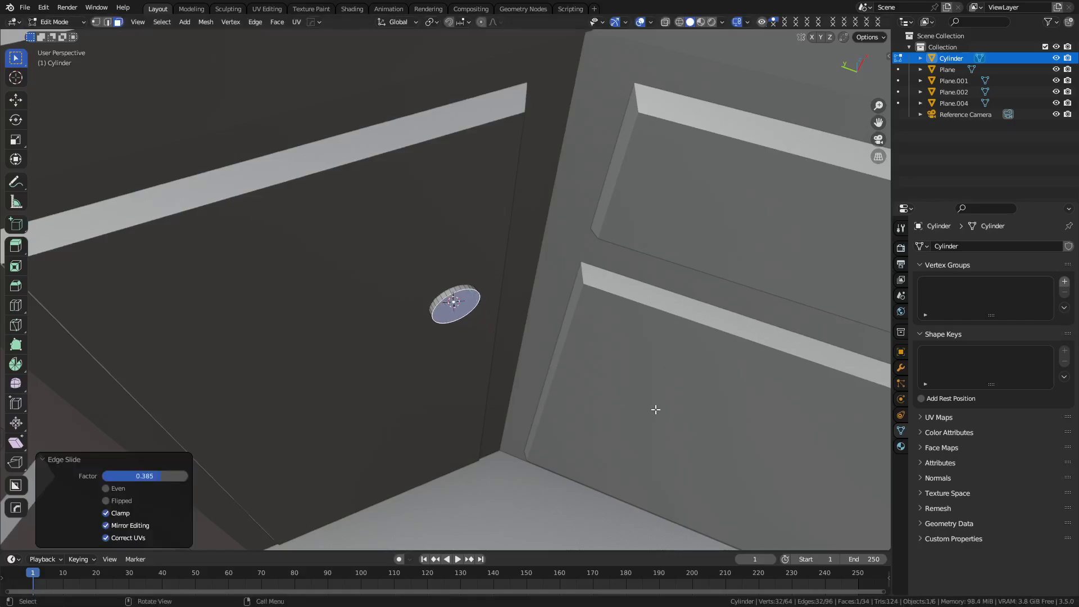
Scale the whole cylinder mesh down uniformly by a factor of about 0.442
{"action": "key", "text": "s"}
{"action": "left_click", "coordinate": [534, 355]}
{"action": "key", "text": "s"}
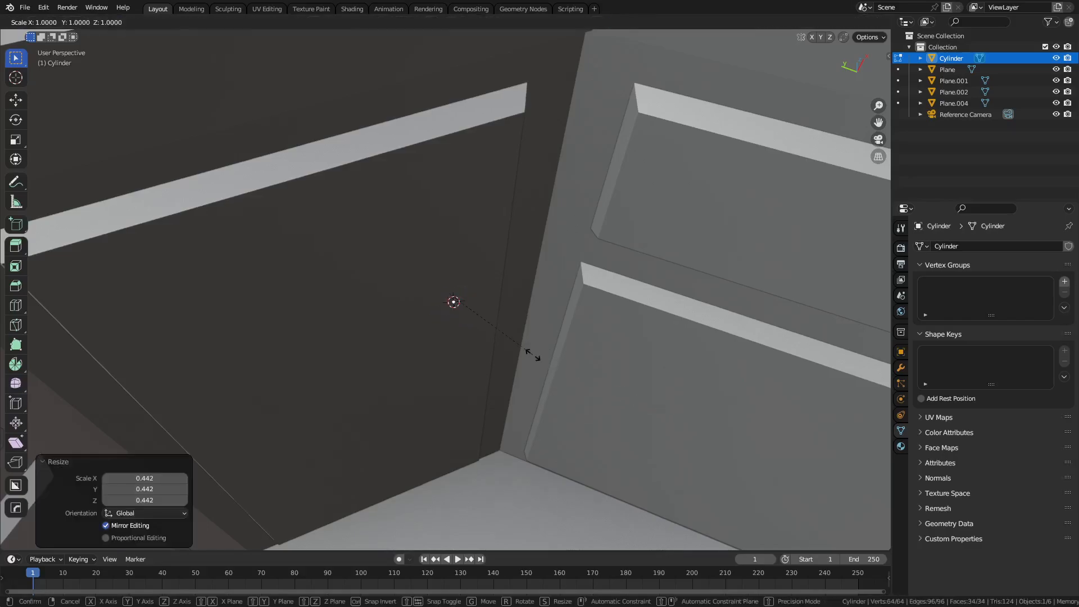
{"action": "key", "text": "x"}
{"action": "key", "text": "y"}
{"action": "right_click", "coordinate": [575, 399]}
Try scaling the cylinder along its Y axis in Normal orientation, and undo the scaling changes
{"action": "key", "text": "shift+space"}
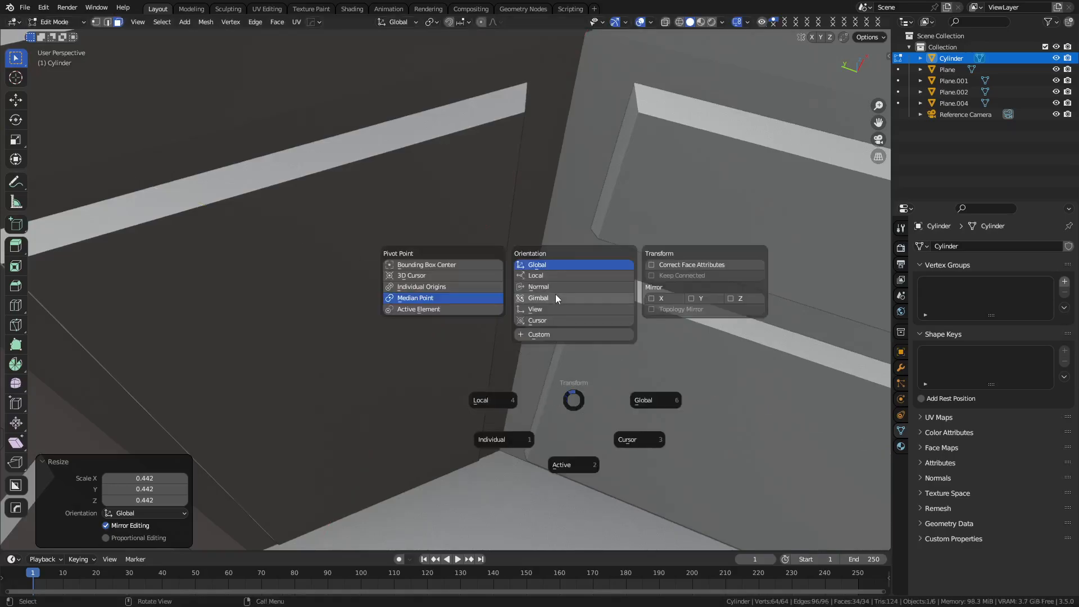
{"action": "left_click", "coordinate": [545, 287]}
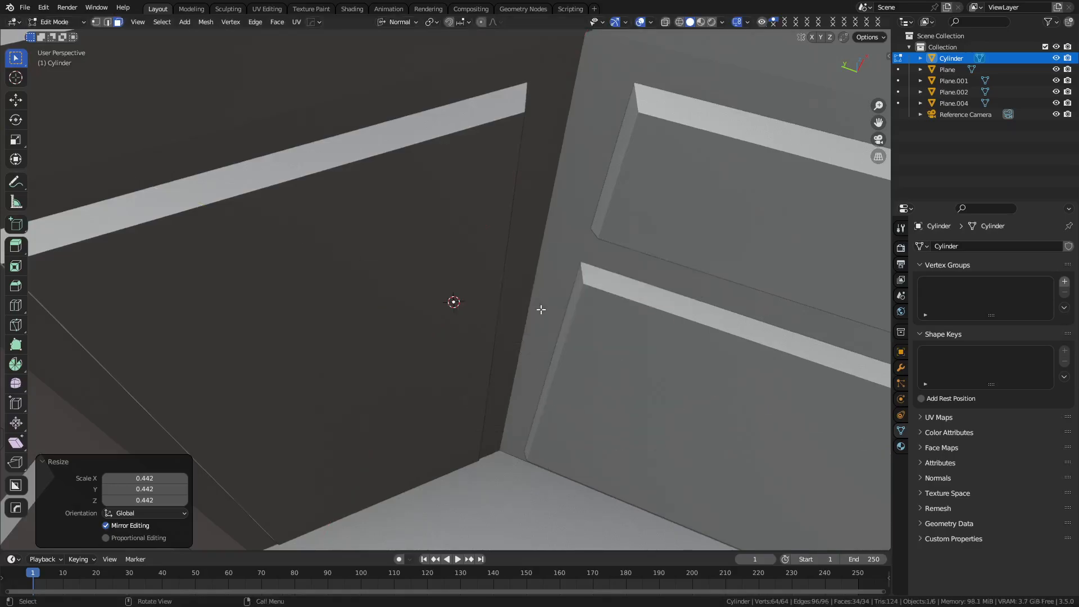
{"action": "key", "text": "s"}
{"action": "key", "text": "x"}
{"action": "key", "text": "y"}
{"action": "key", "text": "y"}
{"action": "key", "text": "x"}
{"action": "key", "text": "y"}
{"action": "left_click", "coordinate": [529, 374]}
{"action": "key", "text": "s"}
{"action": "key", "text": "y"}
{"action": "right_click", "coordinate": [650, 516]}
{"action": "key", "text": "ctrl+z"}
{"action": "key", "text": "ctrl+z"}
Set the transform orientation to Local and lengthen the cylinder along its local Z axis by a factor of about 1.973
{"action": "key", "text": "shift+space"}
{"action": "left_click", "coordinate": [549, 295]}
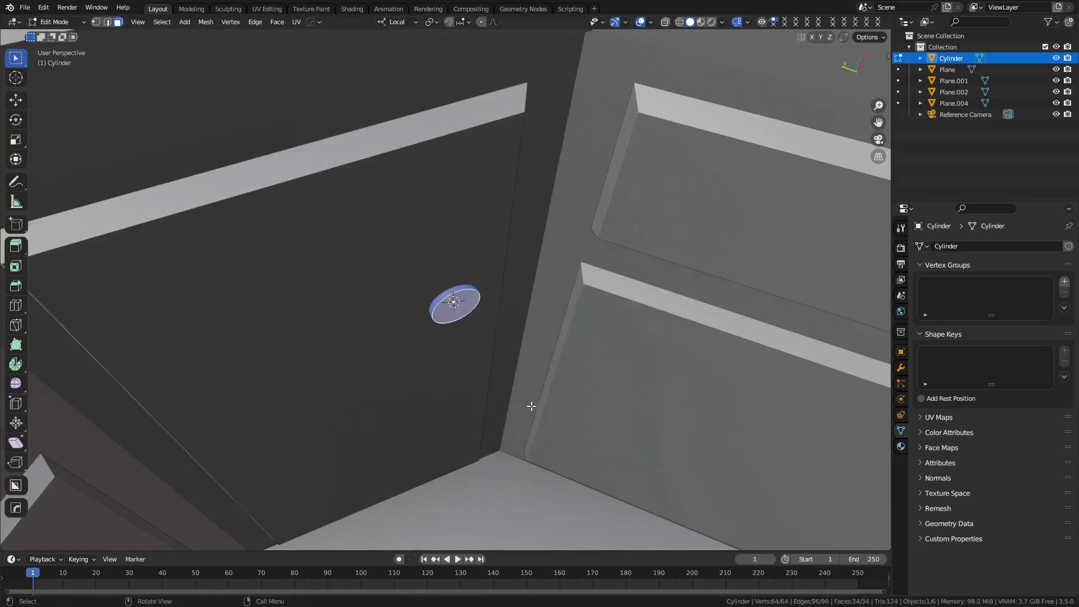
{"action": "key", "text": "s"}
{"action": "key", "text": "x"}
{"action": "key", "text": "y"}
{"action": "key", "text": "z"}
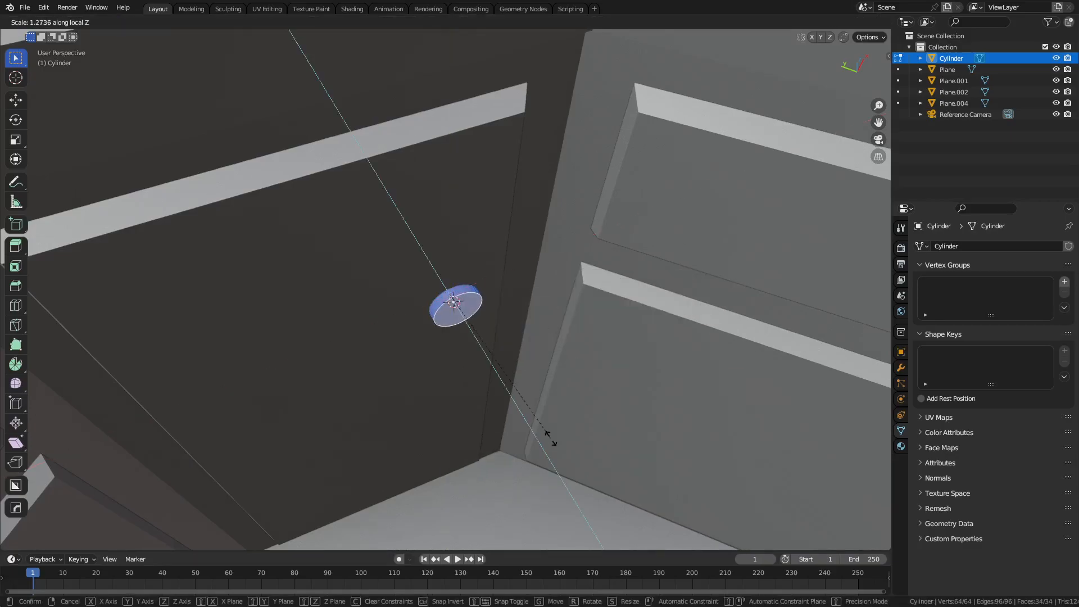
{"action": "left_click", "coordinate": [614, 510]}
{"action": "key", "text": "alt+z"}
{"action": "left_click_drag", "start_coordinate": [521, 402], "coordinate": [595, 388]}
{"action": "key", "text": "alt+z"}
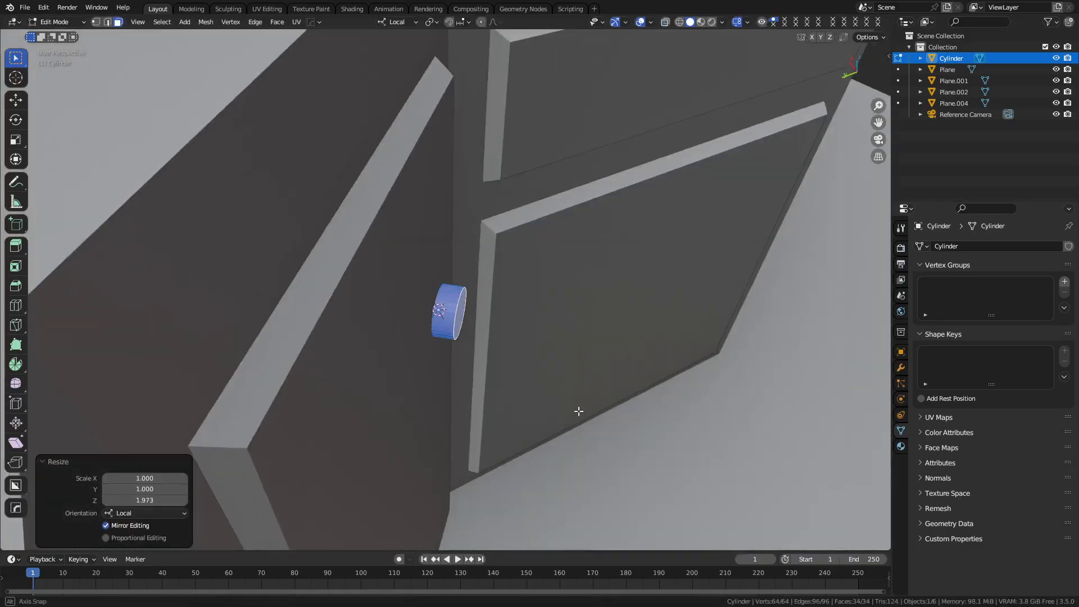
Return to Object Mode and show the knob cylinder's transform values
{"action": "key", "text": "ctrl+Tab"}
{"action": "left_click", "coordinate": [537, 408]}
{"action": "key", "text": "r"}
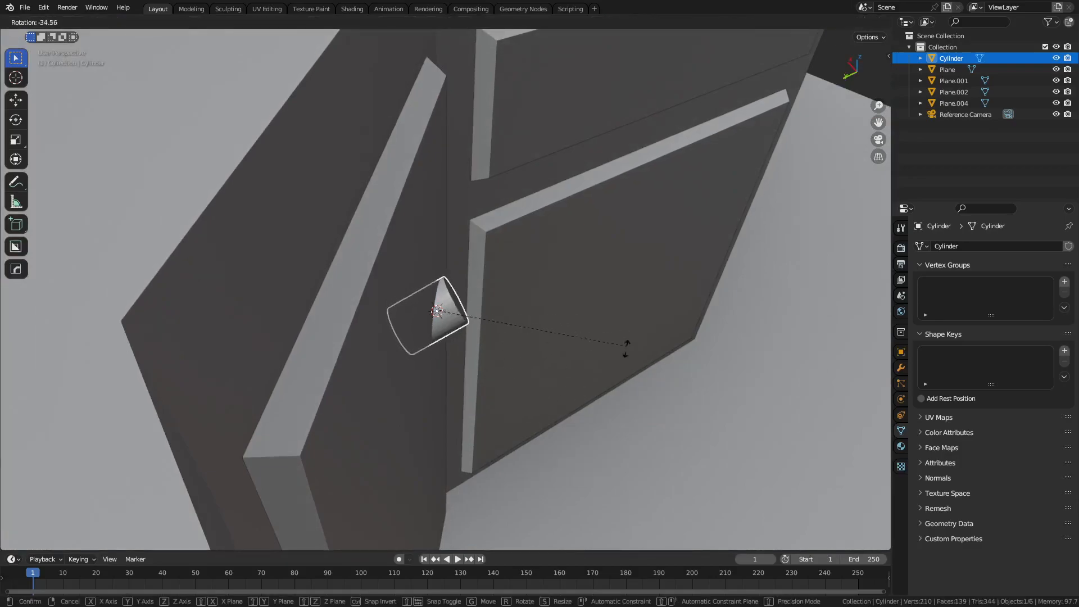
{"action": "right_click", "coordinate": [629, 361]}
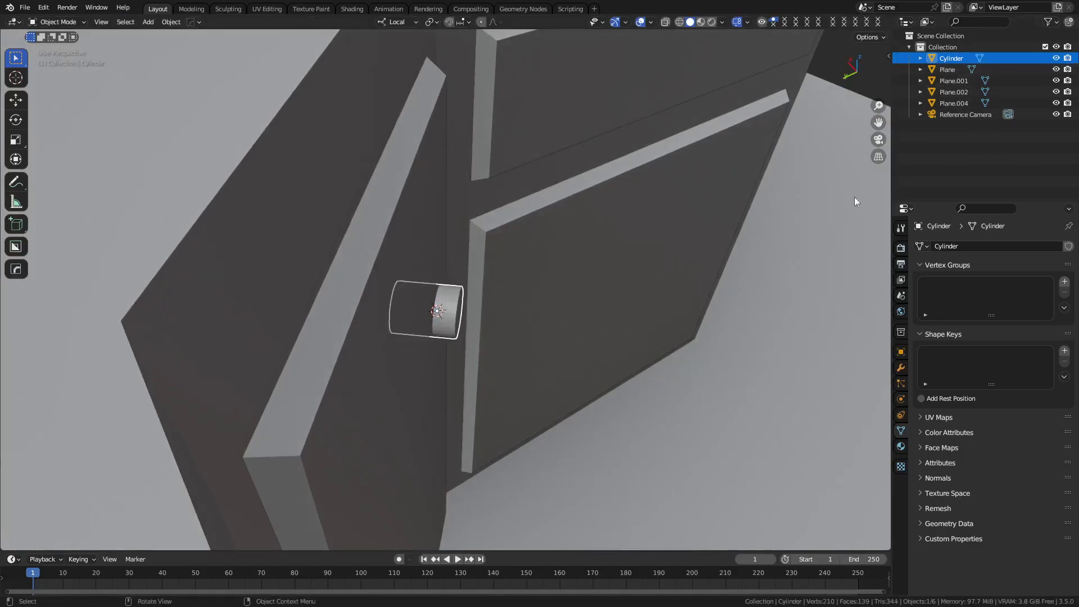
{"action": "key", "text": "n"}
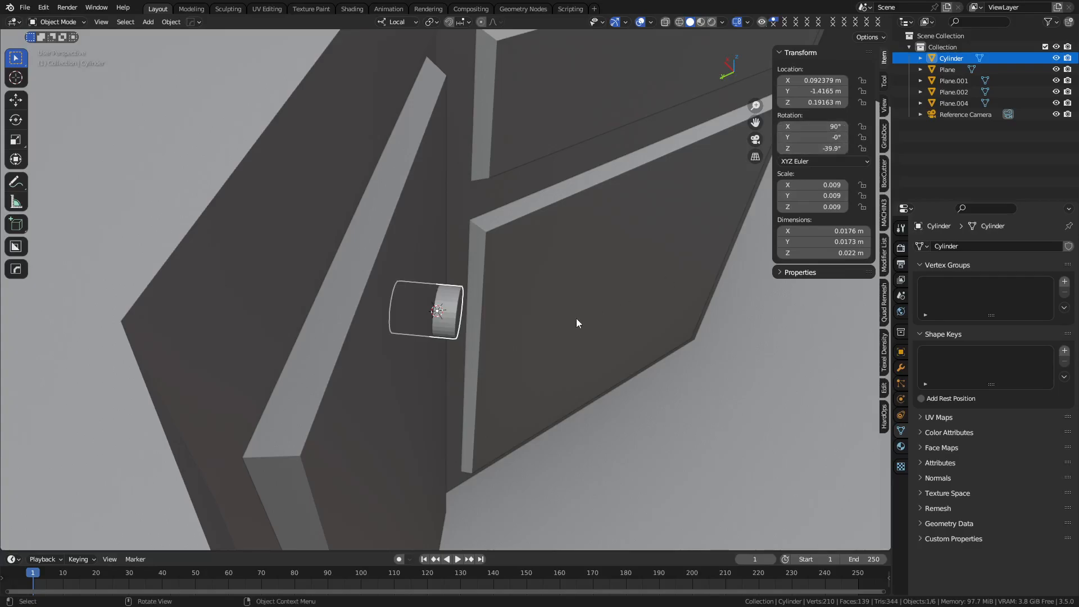
Enter Edit Mode on the knob cylinder and select its entire mesh
{"action": "left_click_drag", "start_coordinate": [575, 318], "coordinate": [574, 377]}
{"action": "left_click_drag", "start_coordinate": [556, 337], "coordinate": [459, 295]}
{"action": "key", "text": "Tab"}
{"action": "left_click", "coordinate": [470, 332]}
{"action": "left_click_drag", "start_coordinate": [506, 355], "coordinate": [542, 376]}
{"action": "key", "text": "ctrl+Tab"}
{"action": "left_click", "coordinate": [673, 366]}
{"action": "key", "text": "a"}
{"action": "key", "text": "s"}
{"action": "right_click", "coordinate": [672, 363]}
{"action": "key", "text": "r"}
{"action": "right_click", "coordinate": [651, 359]}
{"action": "left_click_drag", "start_coordinate": [612, 354], "coordinate": [631, 367]}
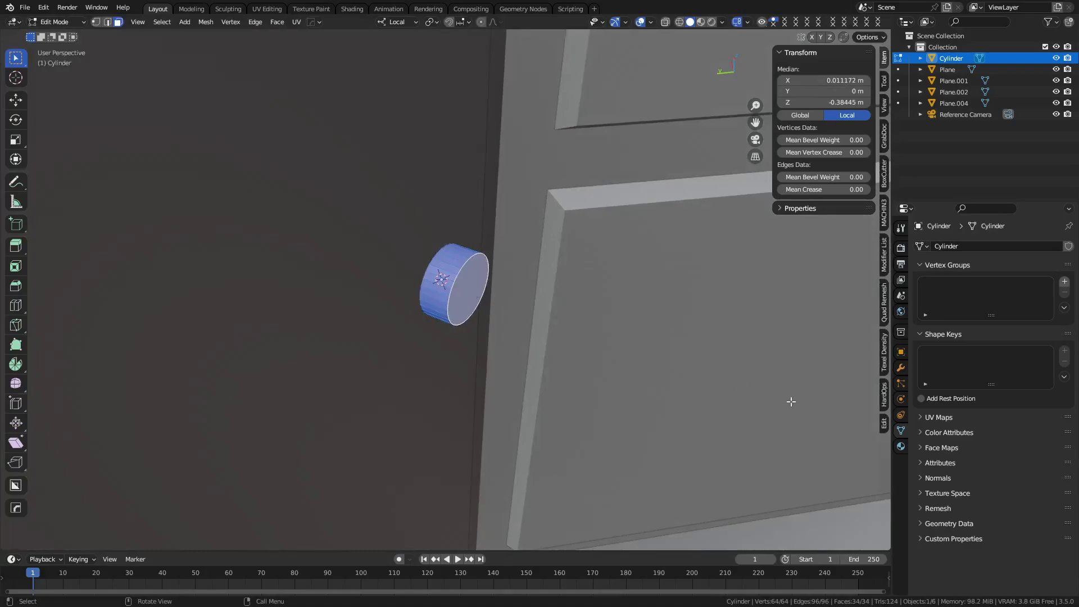
Scale the whole cylinder mesh down across its radius, leaving the local Z length locked
{"action": "key", "text": "s"}
{"action": "key", "text": "shift+x"}
{"action": "key", "text": "shift+z"}
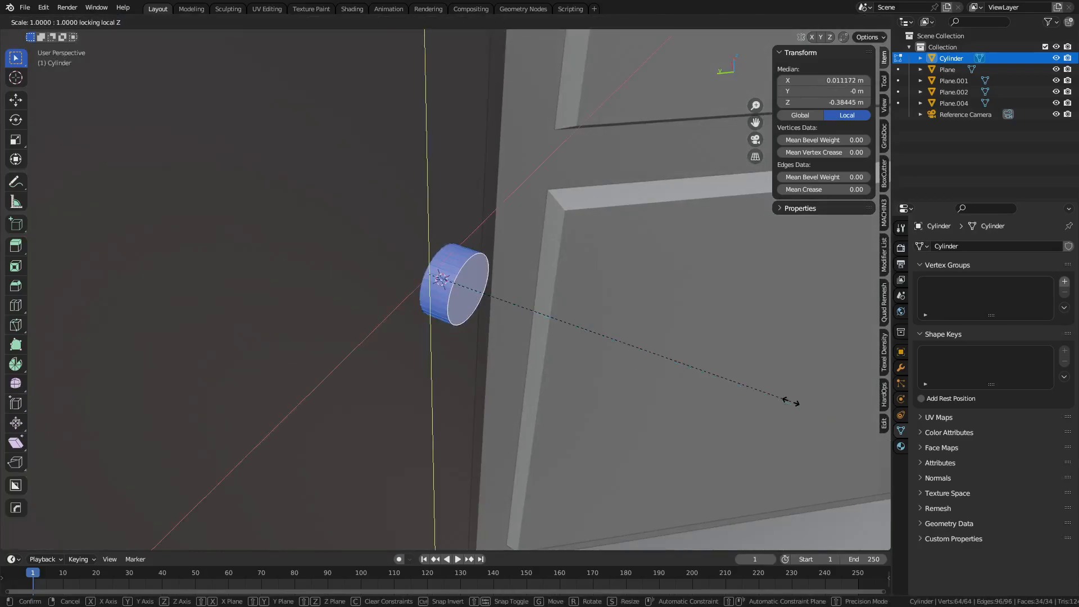
{"action": "left_click", "coordinate": [568, 320]}
Select the cylinder's front cap face and move it -0.004013 m along local Z
{"action": "left_click", "coordinate": [468, 290]}
{"action": "key", "text": "g"}
{"action": "key", "text": "y"}
{"action": "key", "text": "x"}
{"action": "key", "text": "z"}
{"action": "left_click", "coordinate": [606, 343]}
Extrude the front cap face in place and scale the new face up by a factor of 1.474
{"action": "key", "text": "e"}
{"action": "key", "text": "z"}
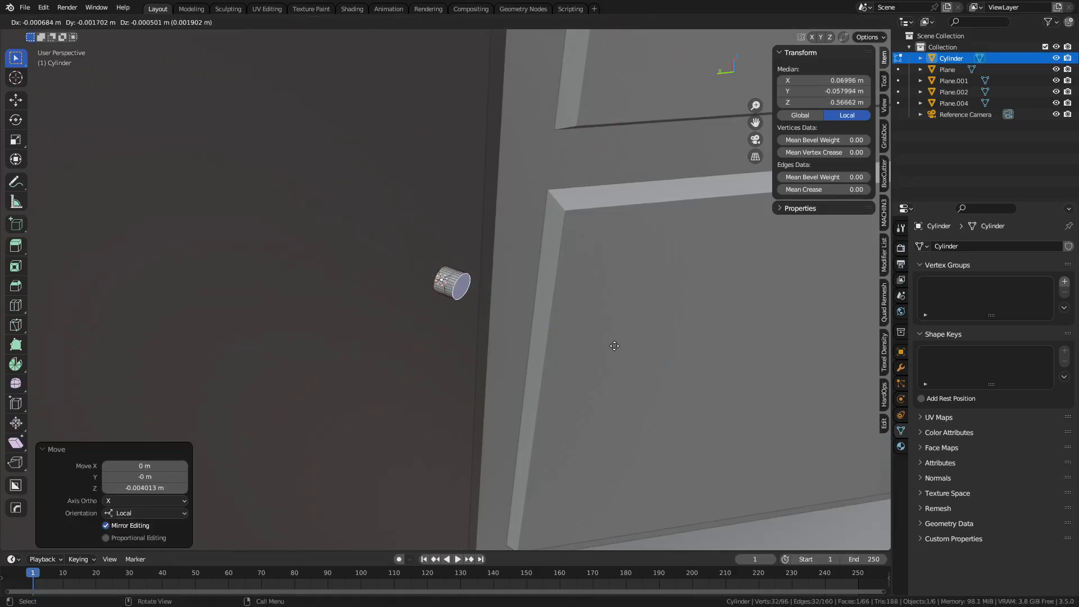
{"action": "left_click", "coordinate": [611, 346]}
{"action": "key", "text": "s"}
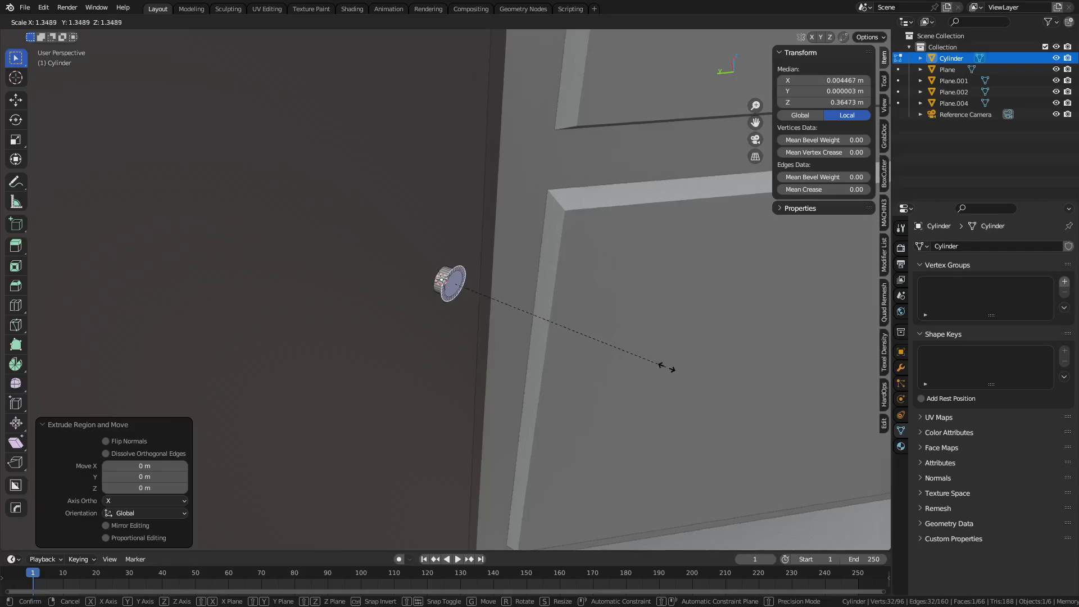
{"action": "left_click", "coordinate": [669, 369]}
Extrude the enlarged cap face about 0.0028 m along local Z to form the knob's head
{"action": "key", "text": "e"}
{"action": "key", "text": "z"}
{"action": "key", "text": "z"}
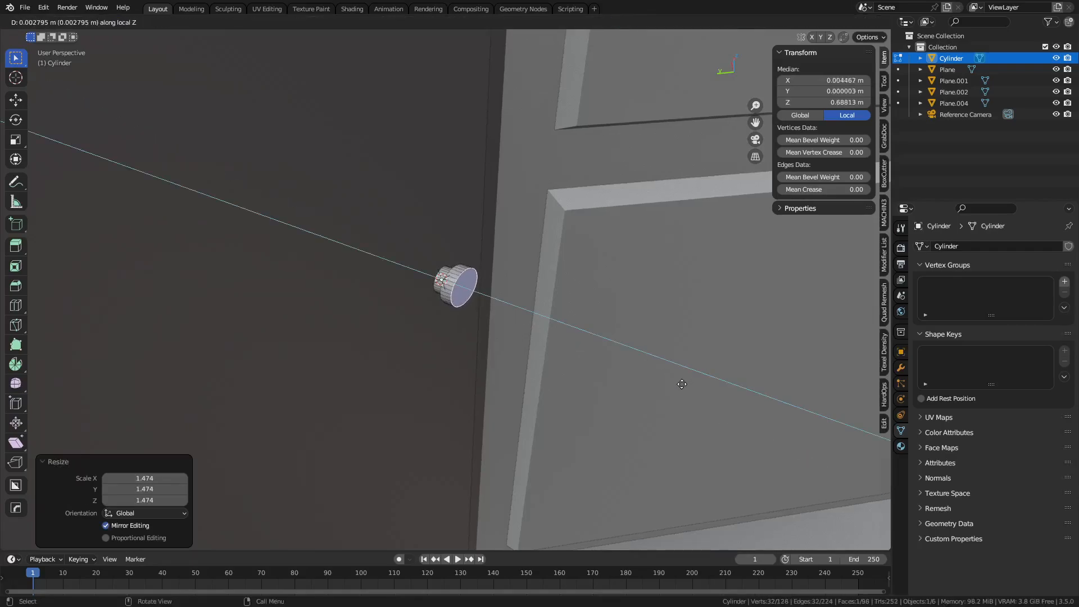
{"action": "left_click", "coordinate": [683, 383]}
Select the ring of side faces on the knob's head and widen it by a factor of about 1.5, excluding local Z
{"action": "scroll", "coordinate": [581, 359], "scroll_direction": "up", "scroll_amount": 2}
{"action": "left_click", "coordinate": [453, 290], "text": "alt"}
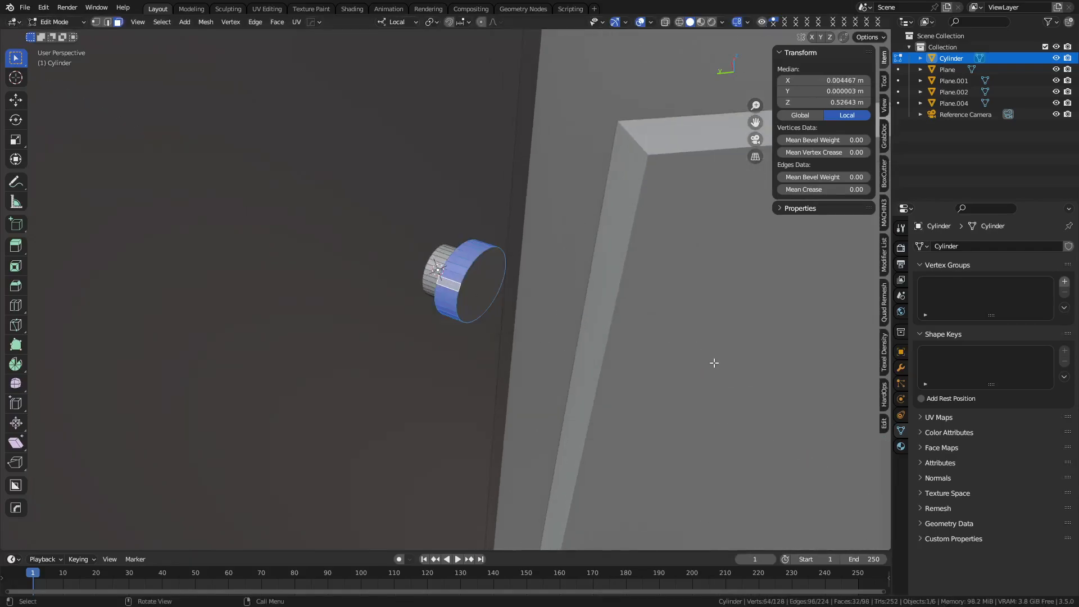
{"action": "key", "text": "s"}
{"action": "key", "text": "shift+z"}
{"action": "key", "text": "shift+z"}
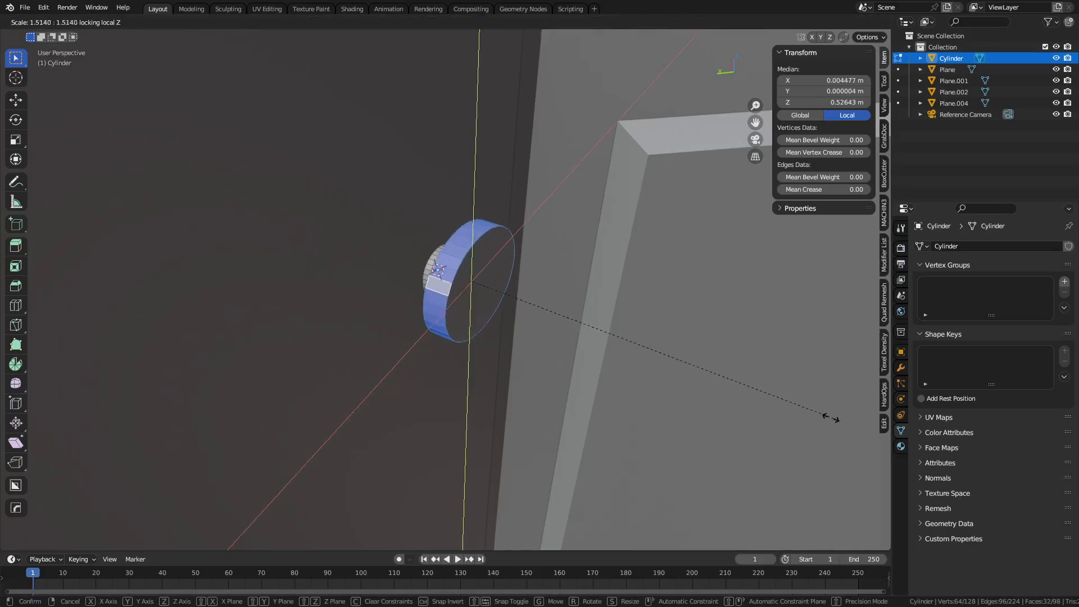
{"action": "left_click", "coordinate": [843, 433]}
Return to Object Mode and shade the knob smooth with Auto Smooth at 30°
{"action": "key", "text": "ctrl+Tab"}
{"action": "left_click", "coordinate": [794, 433]}
{"action": "scroll", "coordinate": [646, 322], "scroll_direction": "down", "scroll_amount": 2}
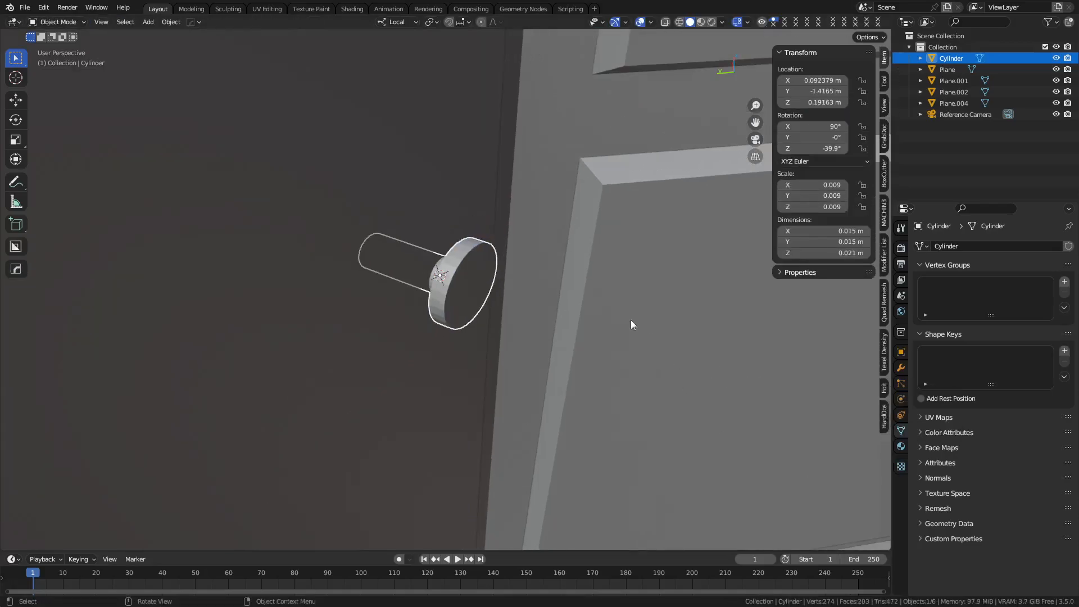
{"action": "right_click", "coordinate": [488, 324]}
{"action": "left_click", "coordinate": [480, 363]}
Move the knob 0.002565 m outward along its local Z axis
{"action": "key", "text": "g"}
{"action": "key", "text": "z"}
{"action": "key", "text": "z"}
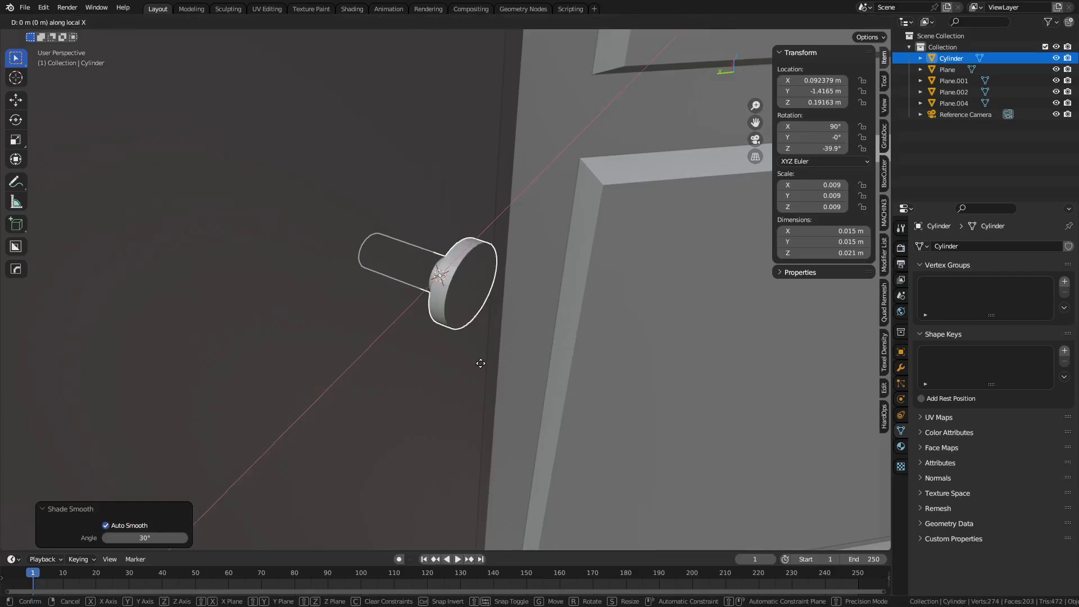
{"action": "left_click", "coordinate": [605, 404]}
Bevel the rim edges of the knob's head in Edit Mode and return to Object Mode
{"action": "key", "text": "ctrl+Tab"}
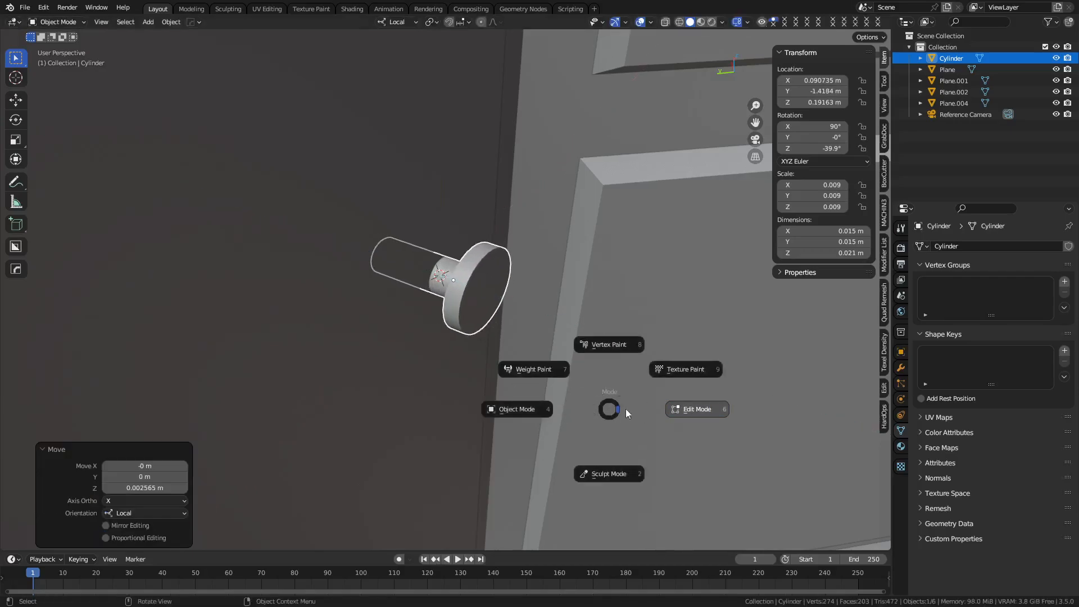
{"action": "left_click", "coordinate": [641, 407]}
{"action": "key", "text": "ctrl+b"}
{"action": "scroll", "coordinate": [695, 412], "scroll_direction": "up", "scroll_amount": 1}
{"action": "left_click", "coordinate": [694, 412]}
{"action": "key", "text": "Tab"}
Reapply smooth shading with Auto Smooth at 30° to the beveled knob
{"action": "right_click", "coordinate": [471, 272]}
{"action": "left_click", "coordinate": [471, 272]}
{"action": "scroll", "coordinate": [574, 318], "scroll_direction": "down", "scroll_amount": 4}
{"action": "left_click_drag", "start_coordinate": [517, 293], "coordinate": [540, 329]}
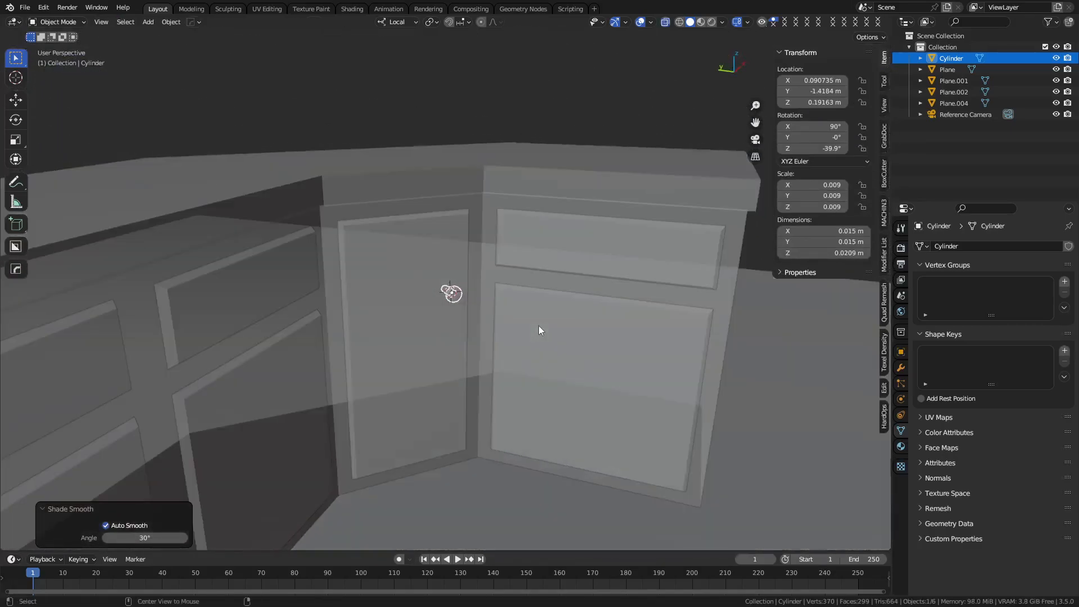
Hide the viewport overlays and examine the knob and the counter's doors and drawers from several angles
{"action": "left_click", "coordinate": [464, 91]}
{"action": "left_click_drag", "start_coordinate": [465, 91], "coordinate": [538, 336]}
{"action": "scroll", "coordinate": [501, 304], "scroll_direction": "down", "scroll_amount": 8}
{"action": "left_click", "coordinate": [505, 271]}
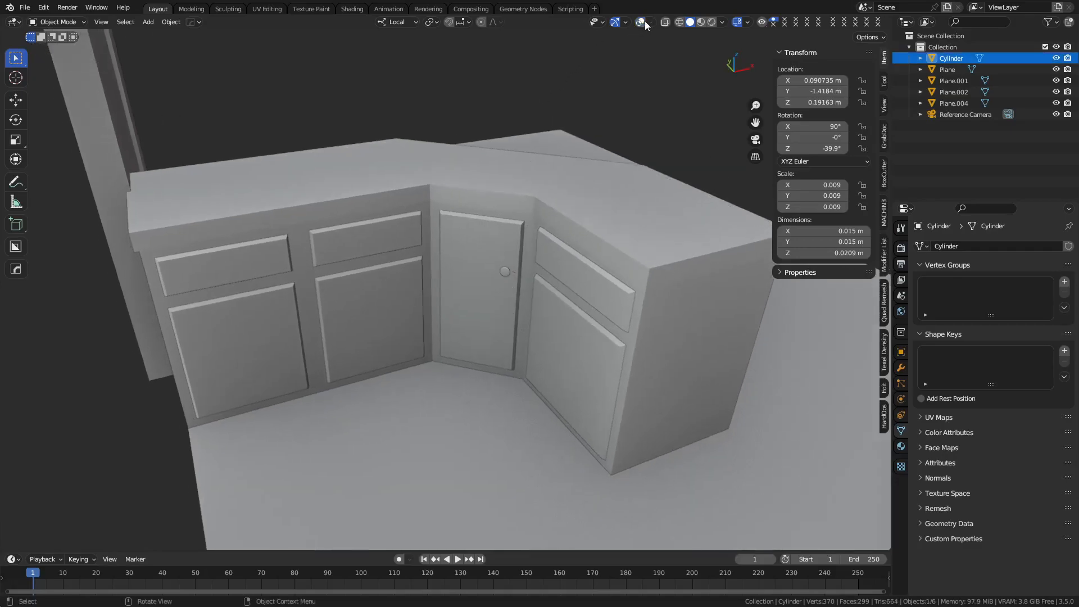
{"action": "left_click", "coordinate": [552, 106]}
{"action": "left_click", "coordinate": [462, 287]}
{"action": "left_click_drag", "start_coordinate": [447, 307], "coordinate": [524, 313]}
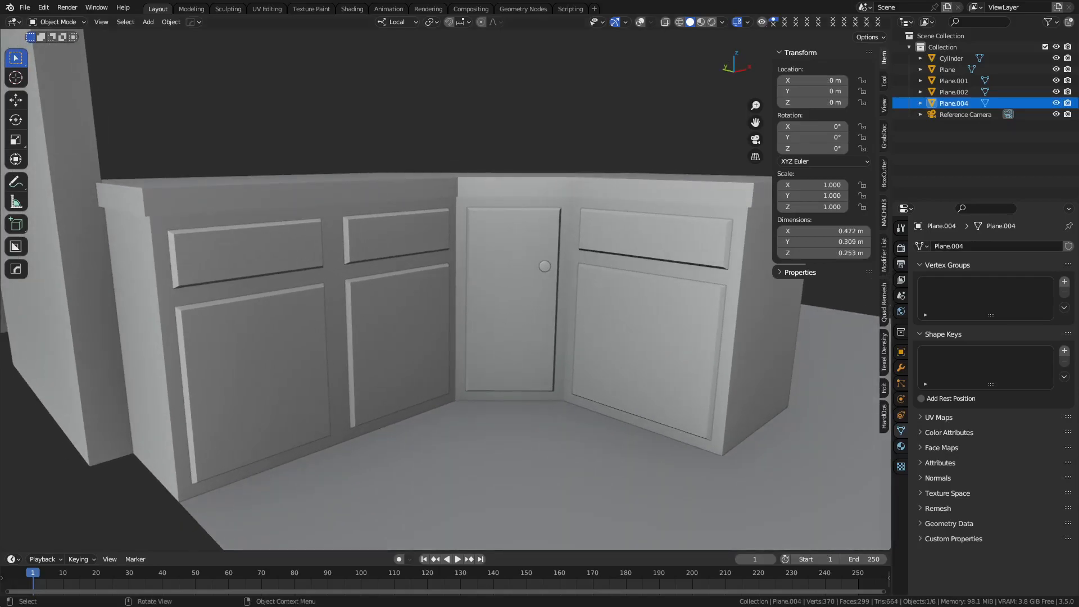